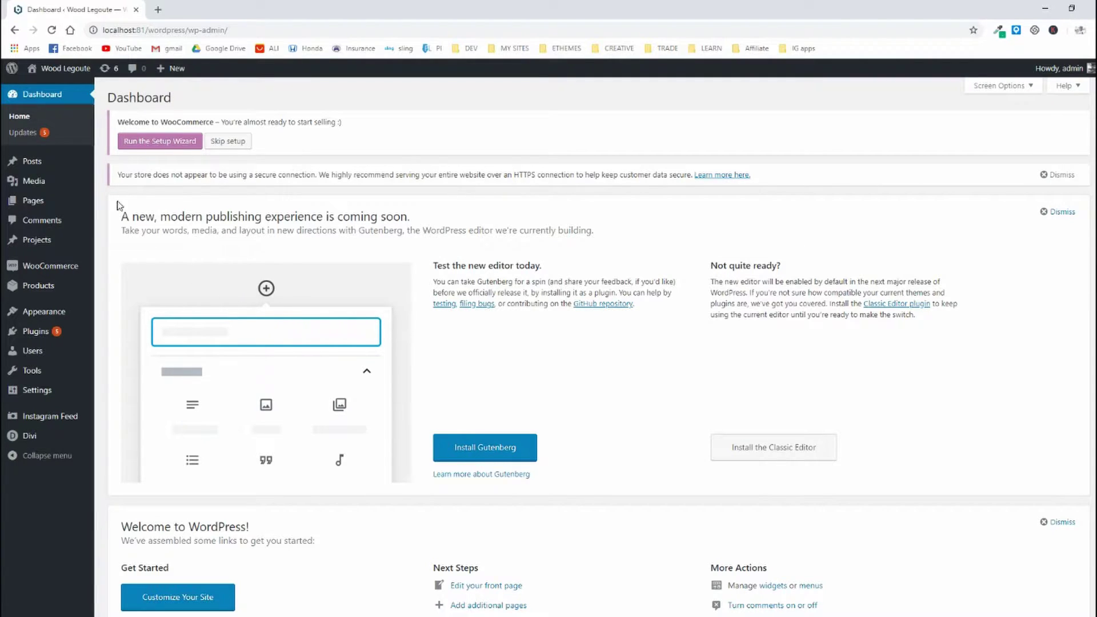
Step: Create a new WordPress page titled "ebook tutorial"
{"action": "mouse_move", "coordinate": [46, 207]}
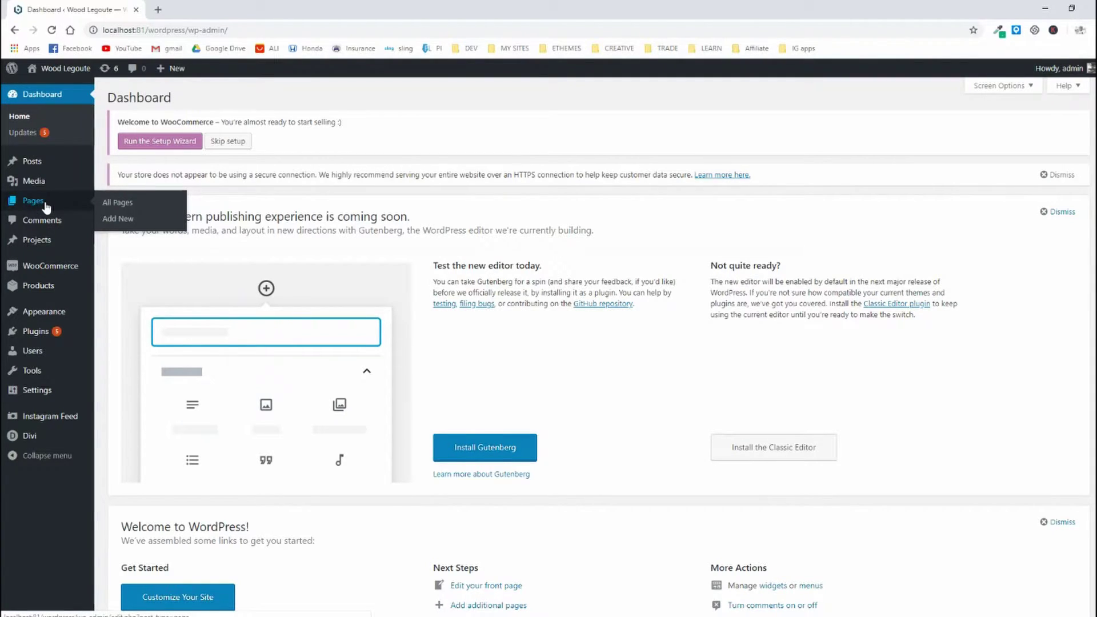
{"action": "left_click", "coordinate": [110, 222]}
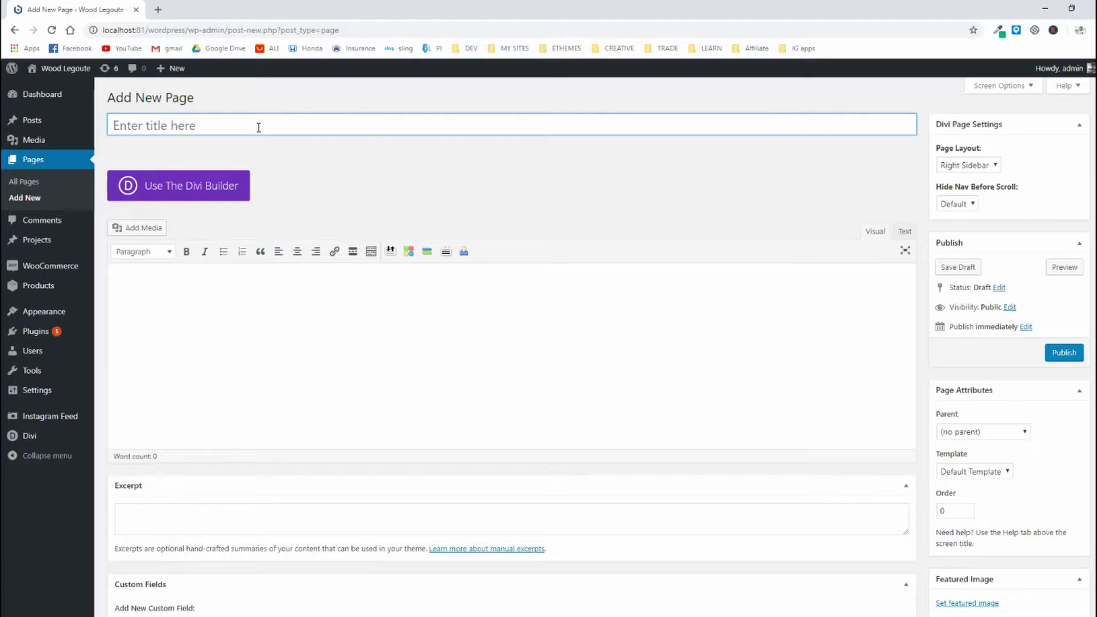
{"action": "type", "text": "ebook tutor"}
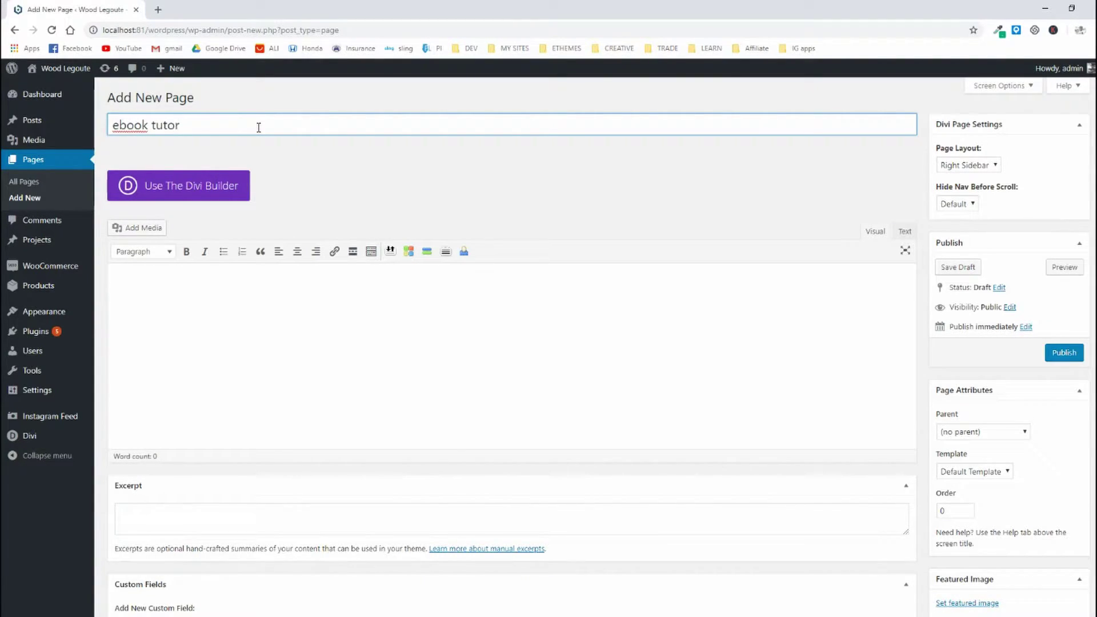
{"action": "type", "text": "ial"}
Step: Set the new page's layout to No Sidebar and its template to Blank Page
{"action": "left_click", "coordinate": [981, 166]}
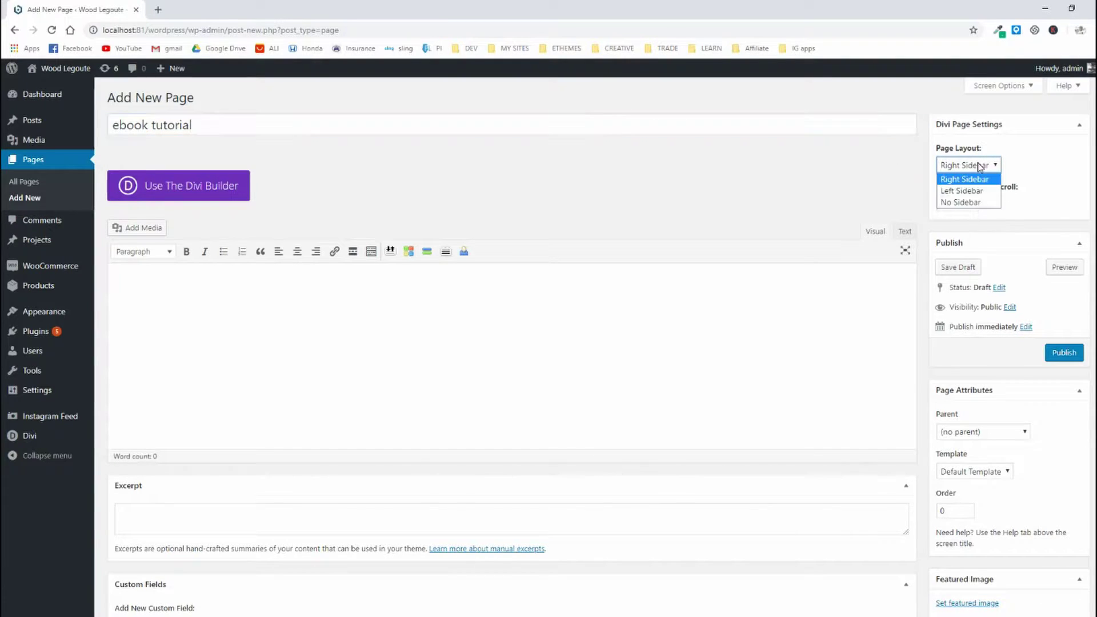
{"action": "left_click", "coordinate": [966, 204]}
{"action": "scroll", "coordinate": [909, 191], "scroll_direction": "down", "scroll_amount": 3}
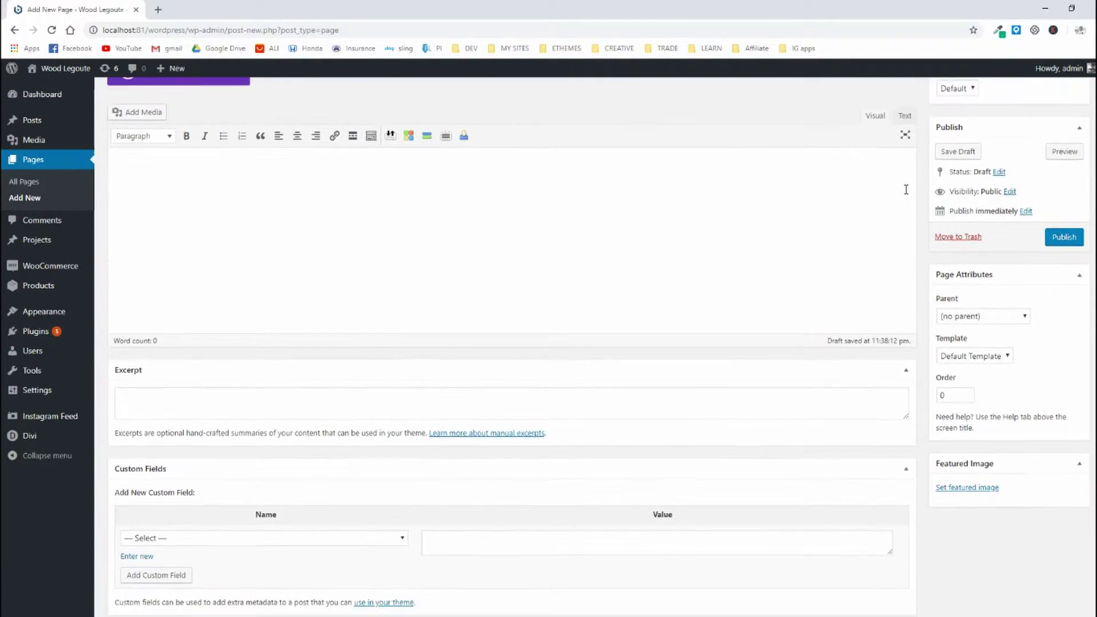
{"action": "left_click", "coordinate": [971, 315]}
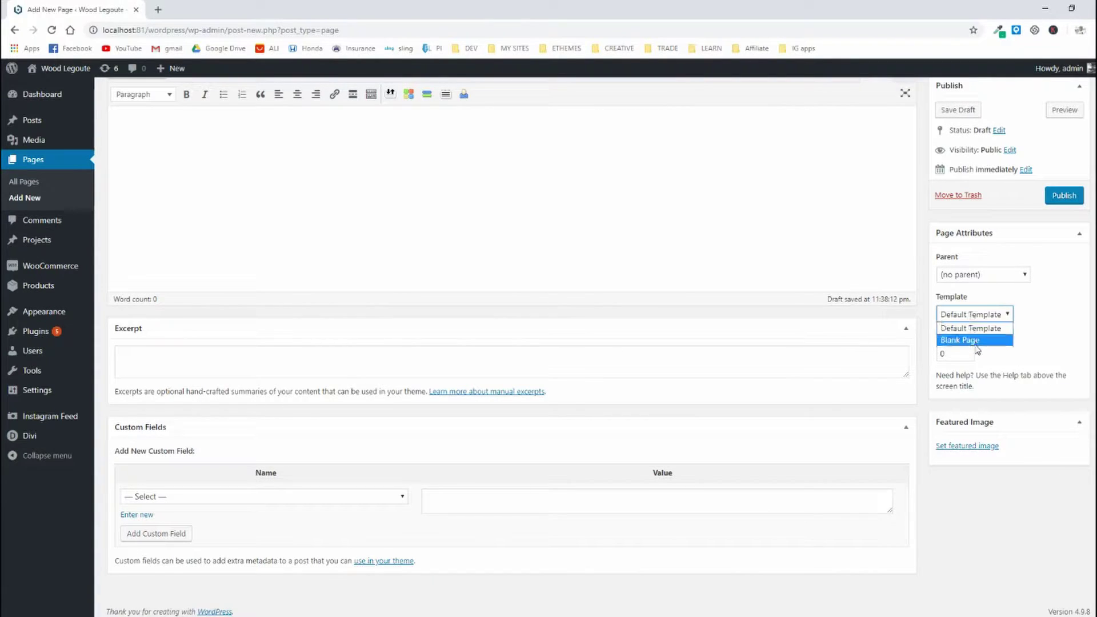
{"action": "left_click", "coordinate": [977, 340]}
{"action": "left_click", "coordinate": [978, 316]}
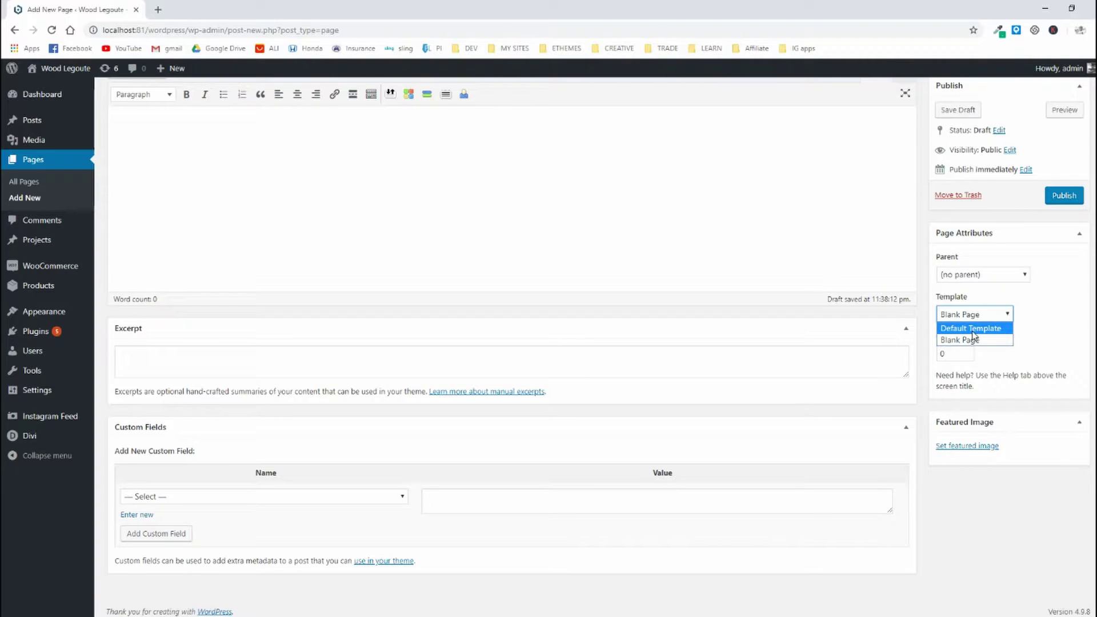
{"action": "left_click", "coordinate": [977, 342]}
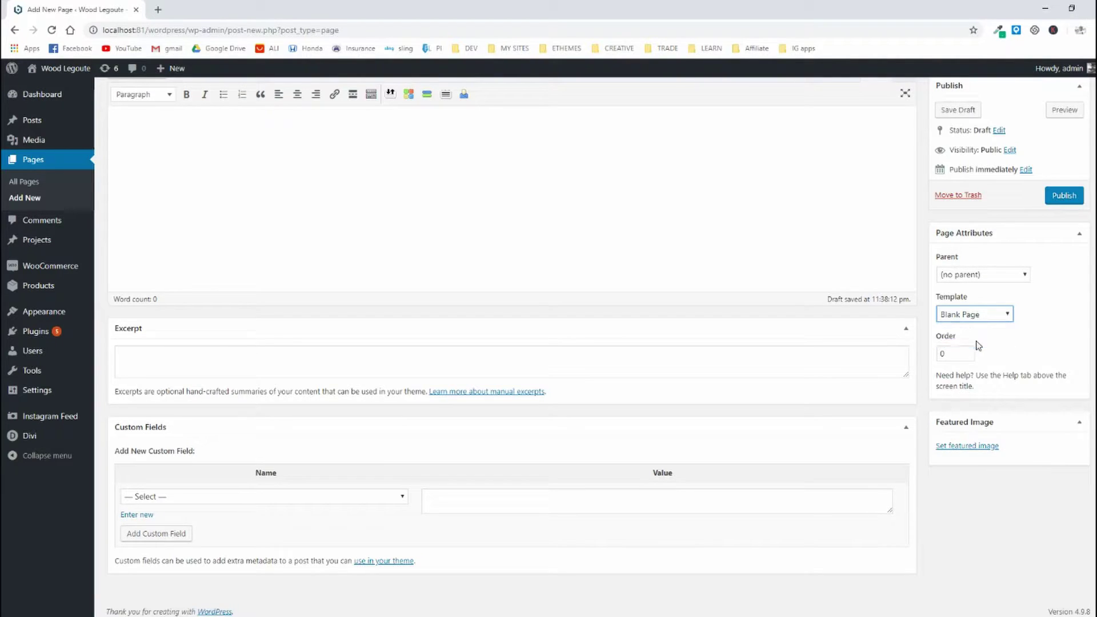
{"action": "scroll", "coordinate": [914, 337], "scroll_direction": "up", "scroll_amount": 3}
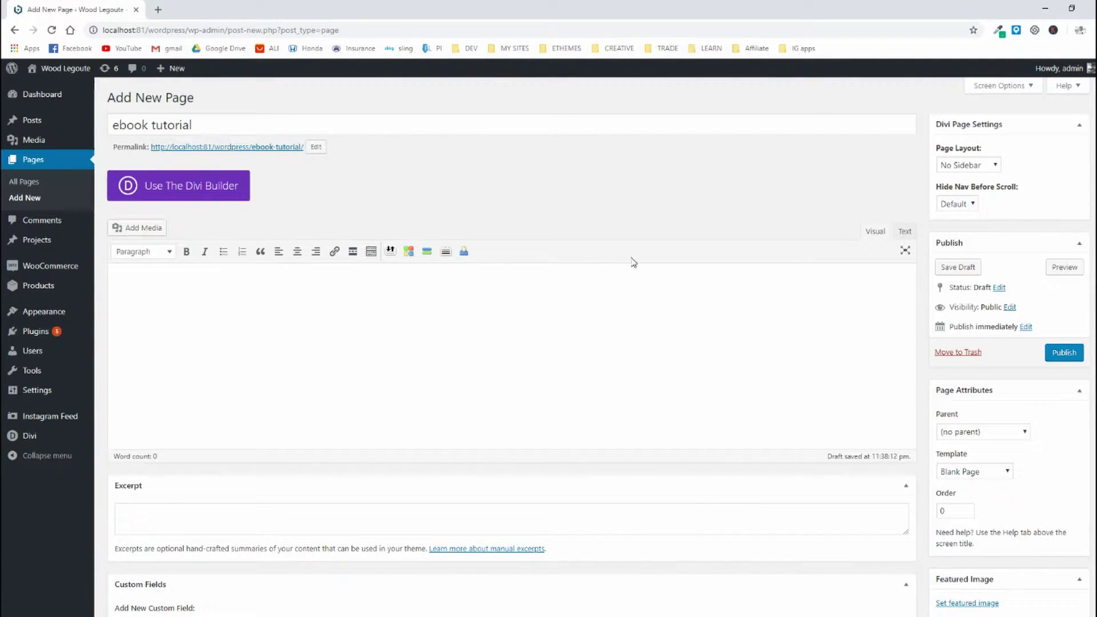
Step: Publish the page and start building it from scratch in the Divi Visual Builder, dismissing the row insertion dialog
{"action": "left_click", "coordinate": [1055, 358]}
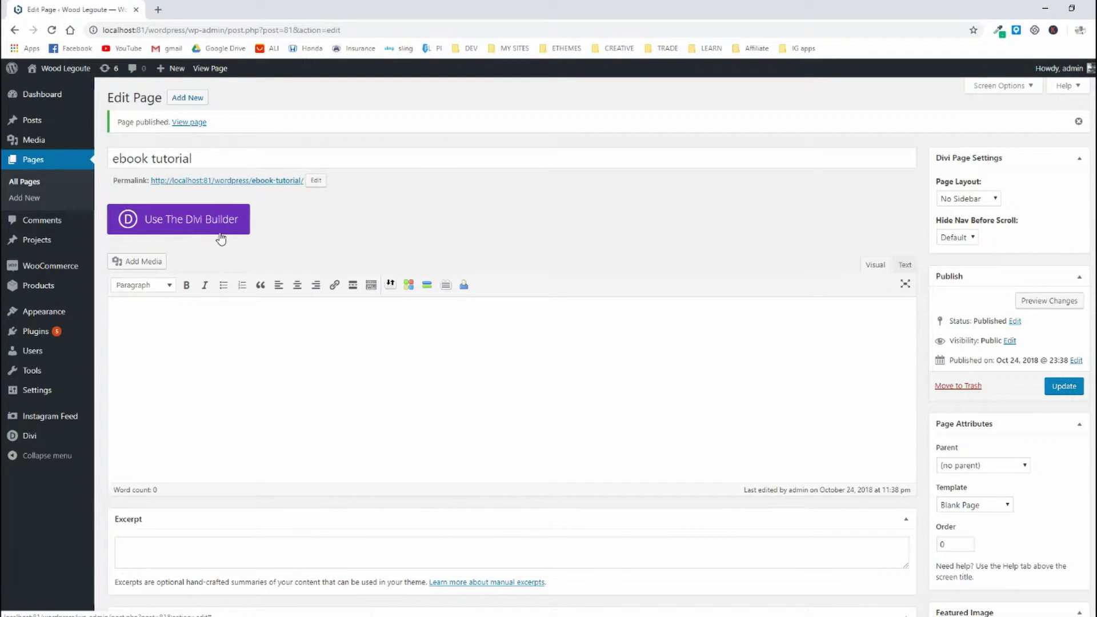
{"action": "left_click", "coordinate": [193, 226]}
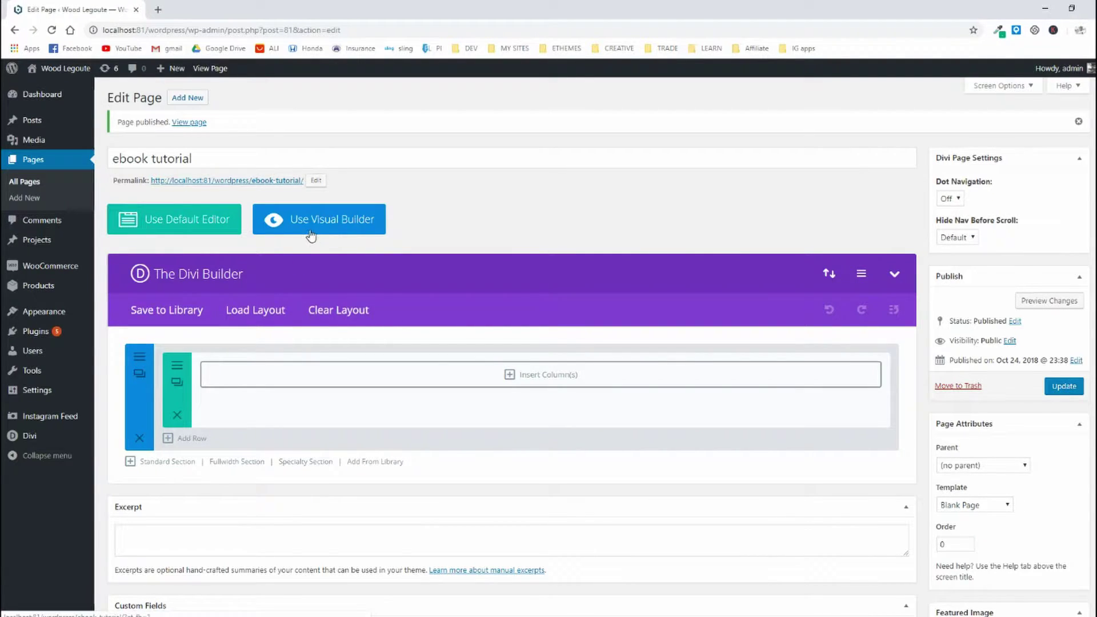
{"action": "left_click", "coordinate": [310, 232]}
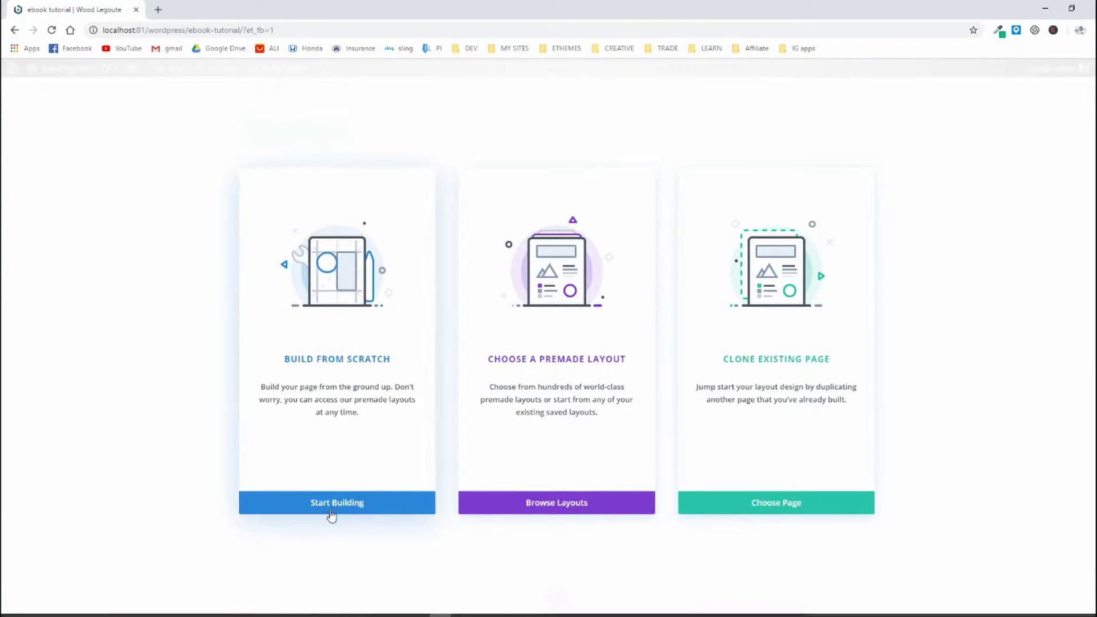
{"action": "left_click", "coordinate": [332, 511]}
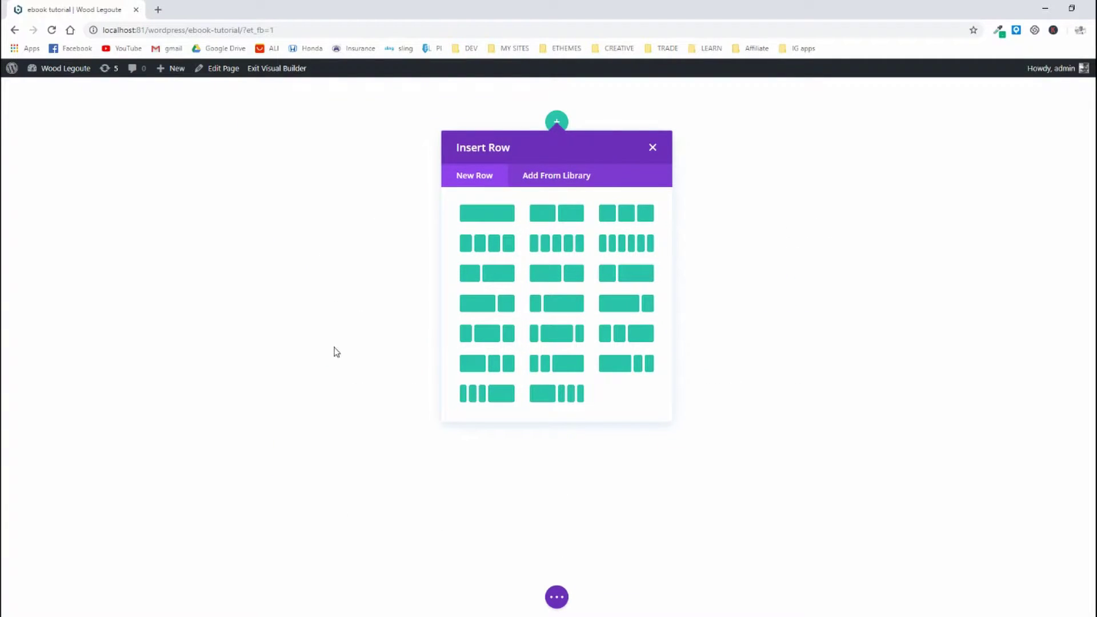
{"action": "left_click", "coordinate": [653, 149]}
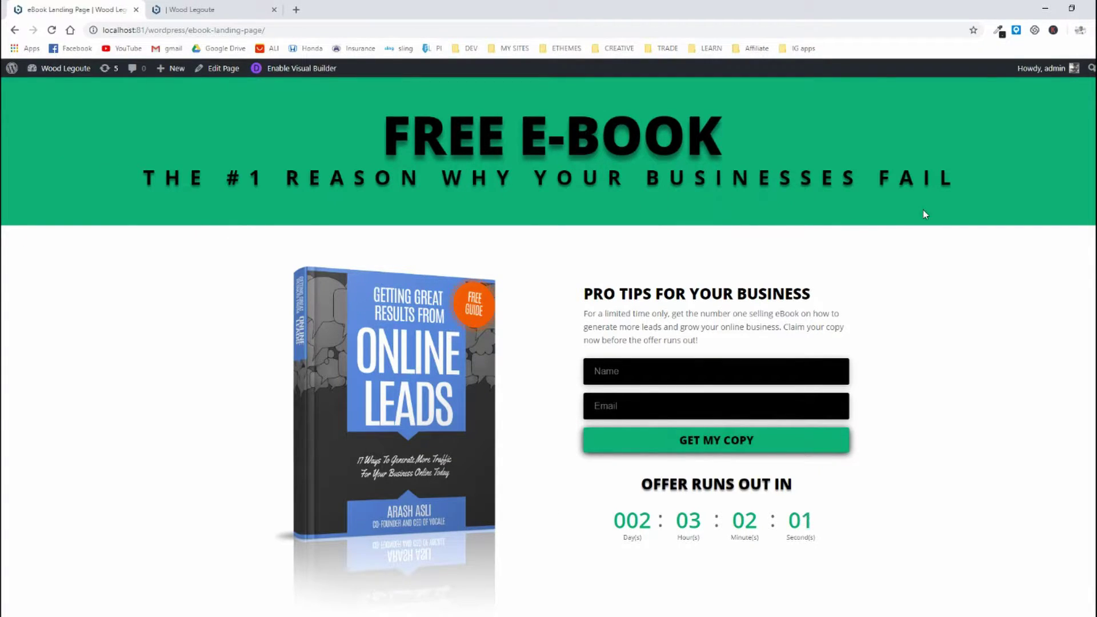
Step: Sample the green header background colour #00B277 from the finished eBook landing page with the ColorZilla page color picker
{"action": "left_click", "coordinate": [1000, 31]}
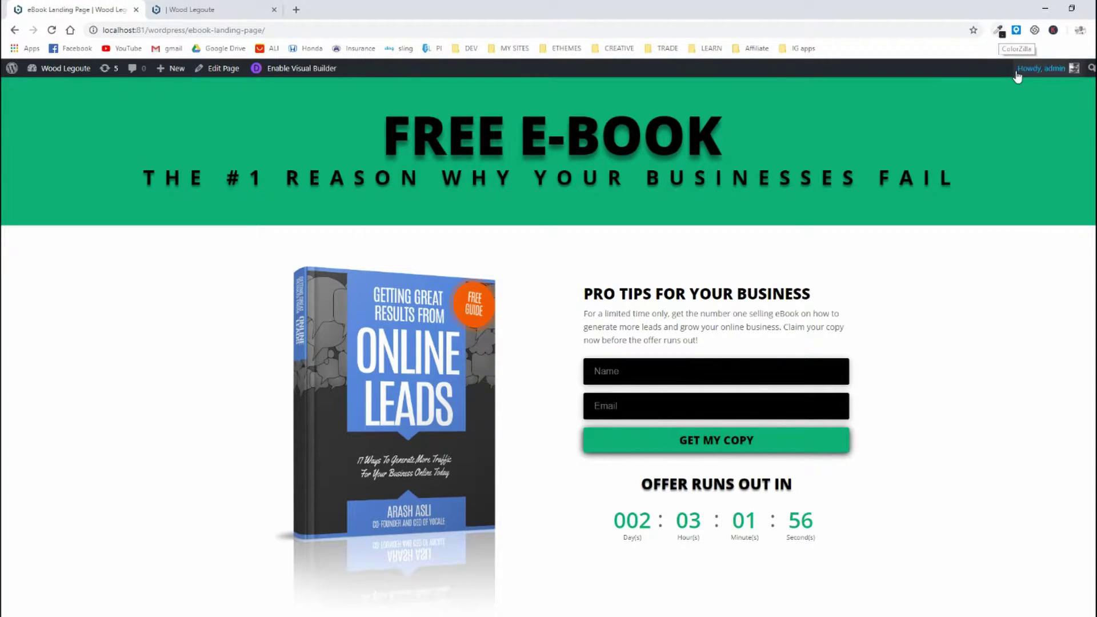
{"action": "left_click", "coordinate": [1000, 31]}
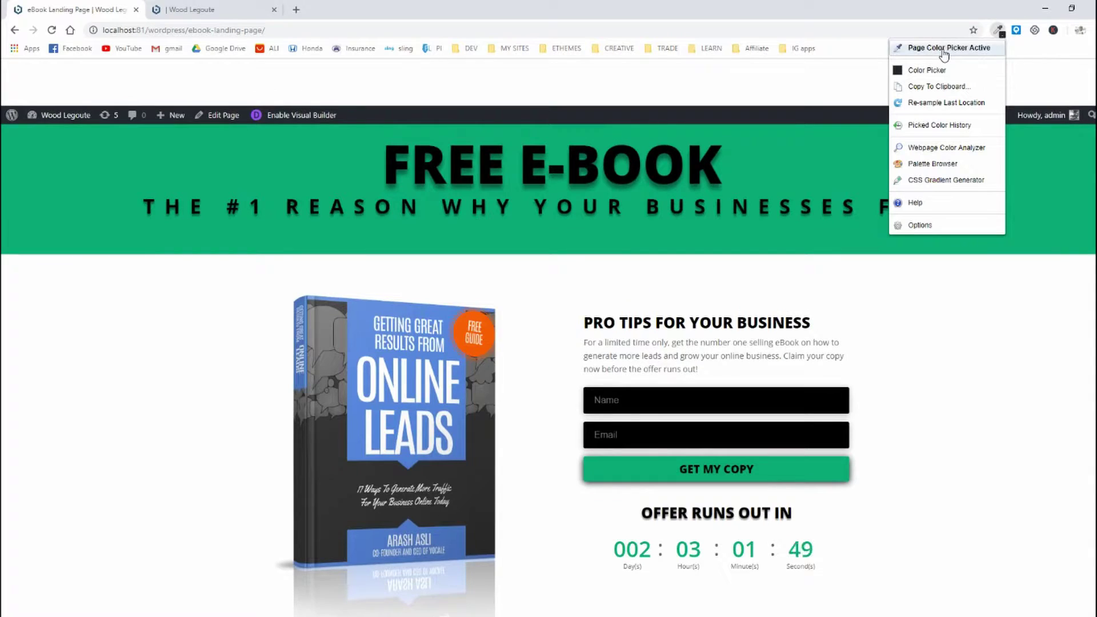
{"action": "left_click", "coordinate": [944, 50]}
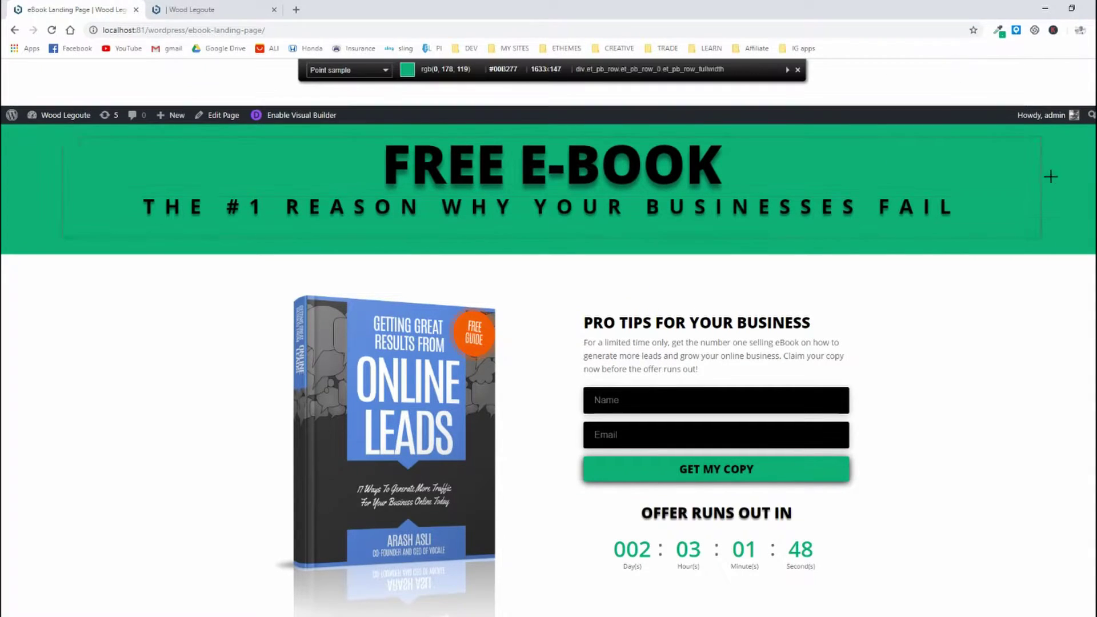
{"action": "left_click", "coordinate": [989, 166]}
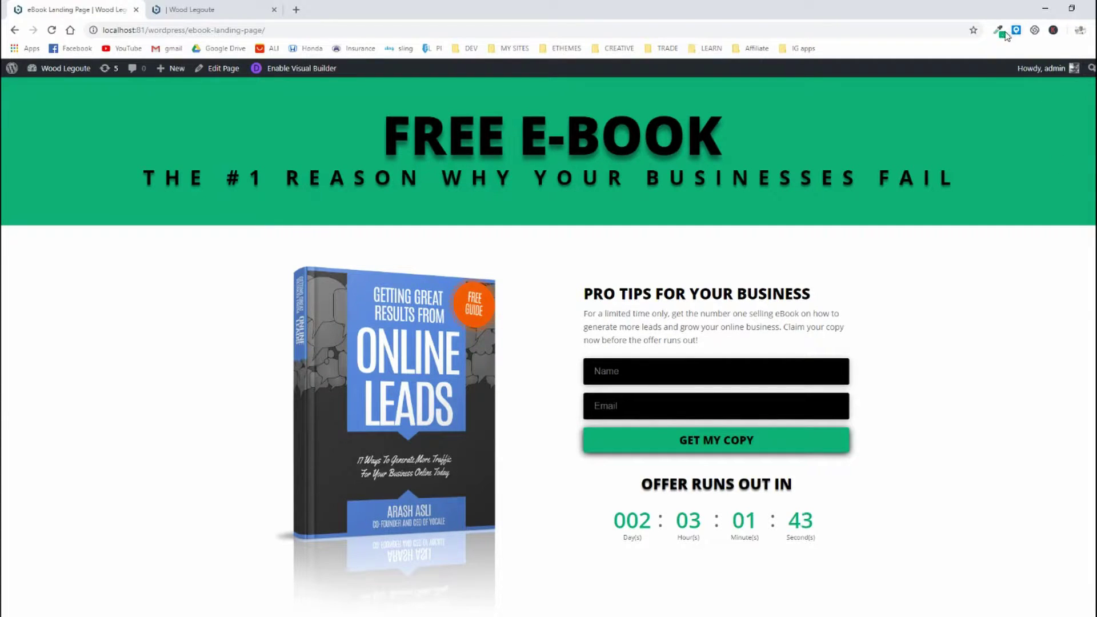
{"action": "left_click", "coordinate": [997, 30]}
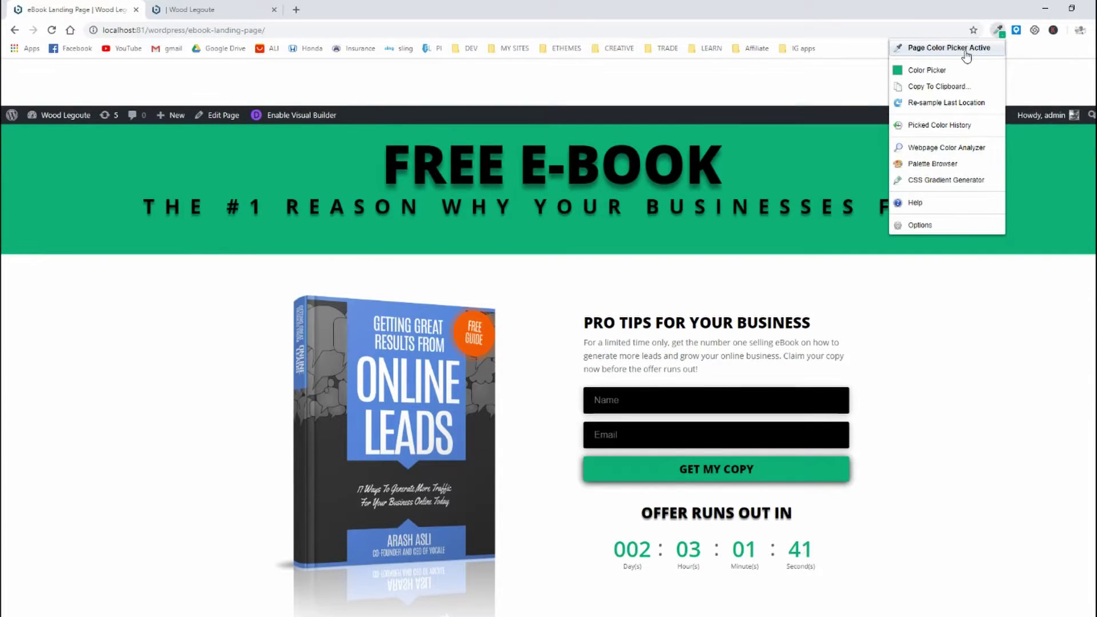
{"action": "left_click", "coordinate": [966, 50]}
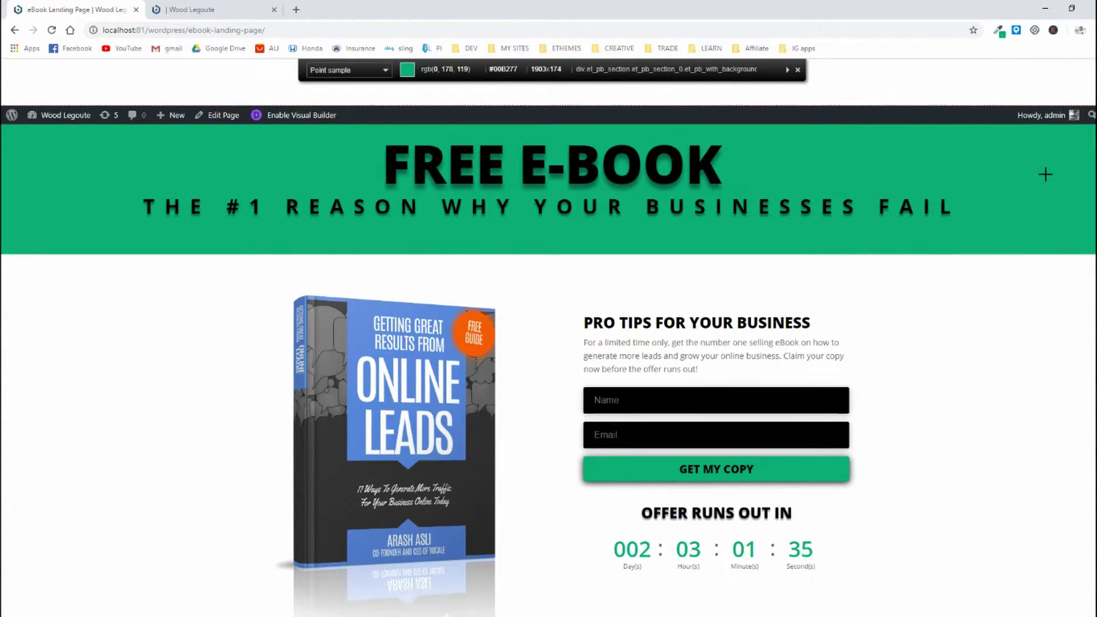
{"action": "left_click", "coordinate": [1046, 175]}
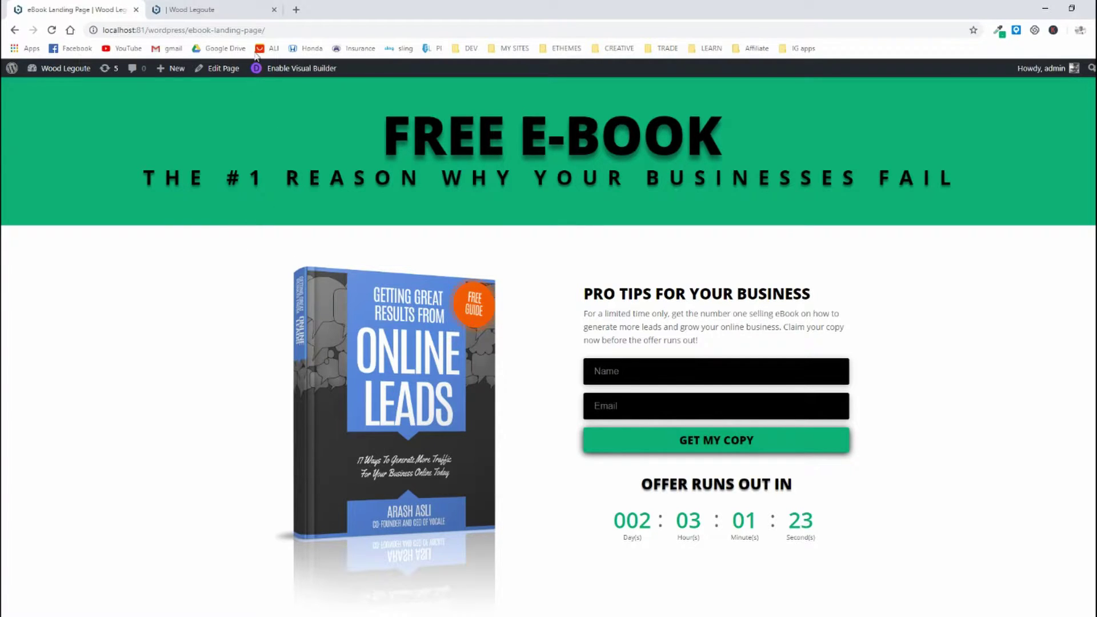
Step: Give the empty section of the ebook tutorial page the background colour #00B277 and save the section settings
{"action": "left_click", "coordinate": [222, 6]}
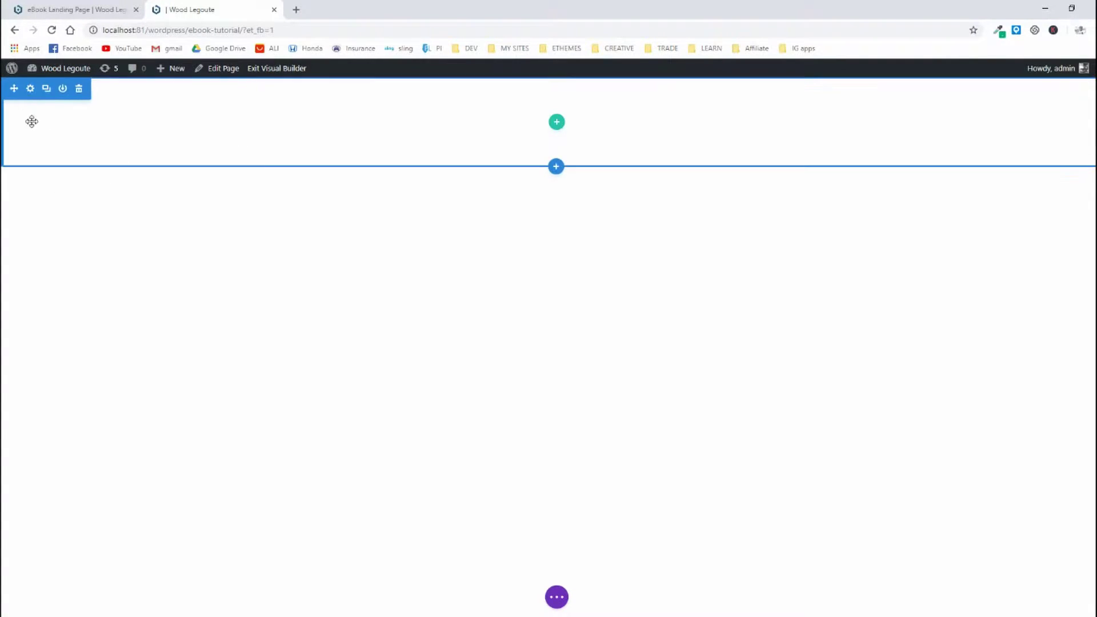
{"action": "left_click", "coordinate": [30, 90]}
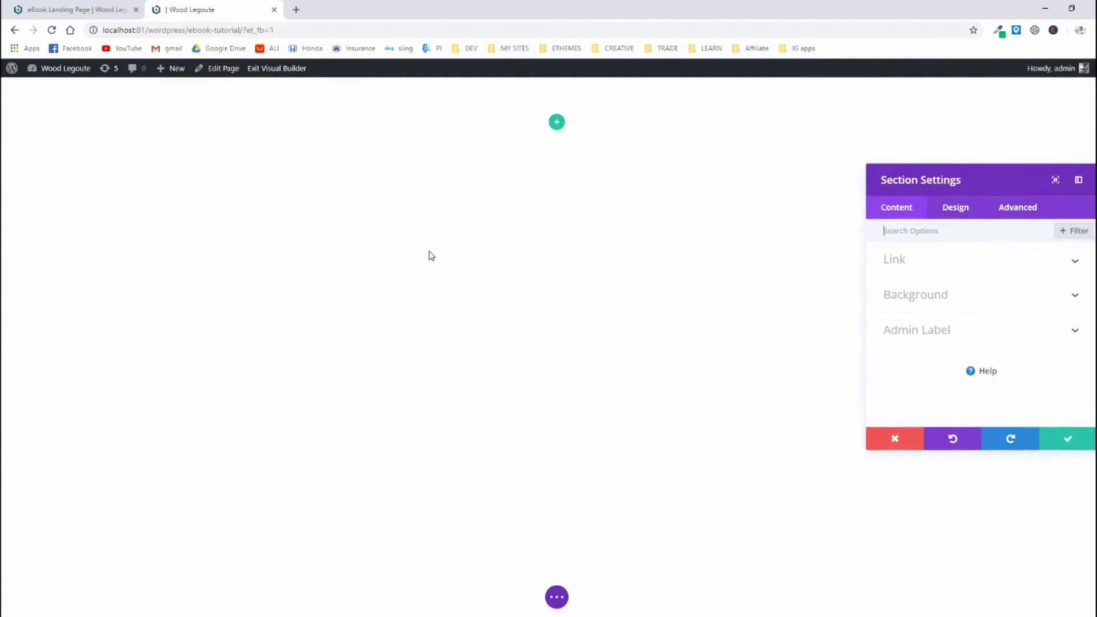
{"action": "left_click", "coordinate": [922, 297]}
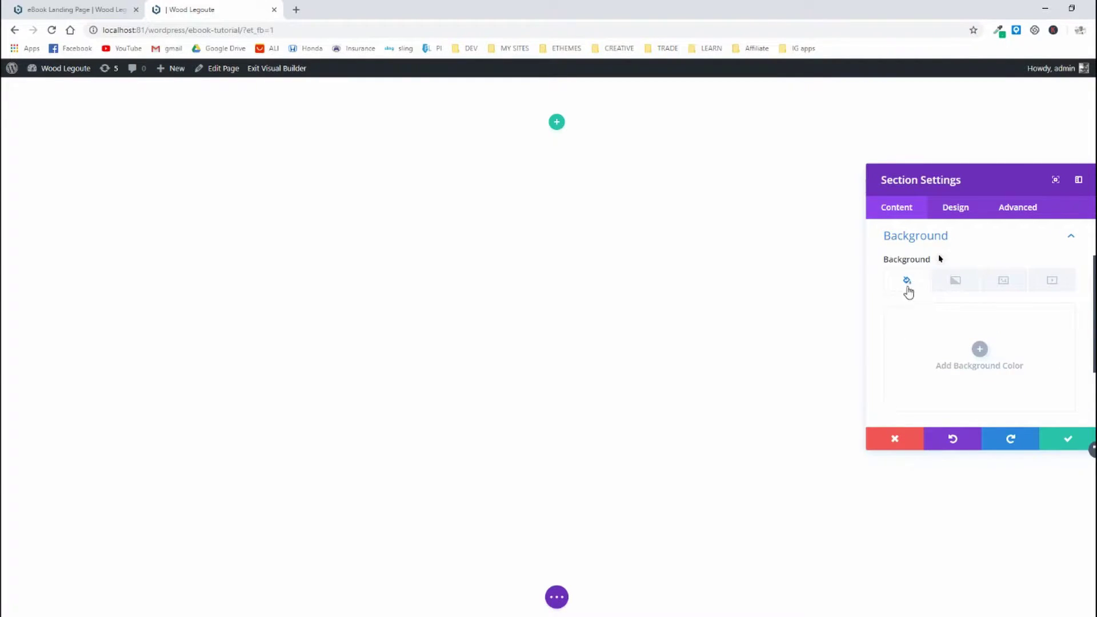
{"action": "left_click", "coordinate": [951, 282]}
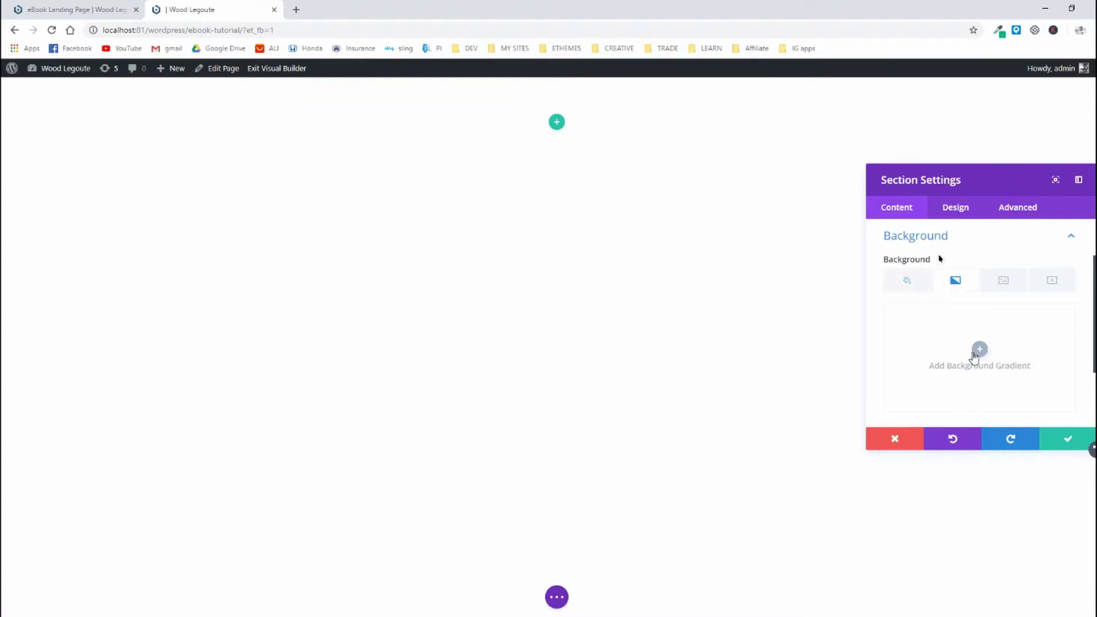
{"action": "left_click", "coordinate": [1004, 283]}
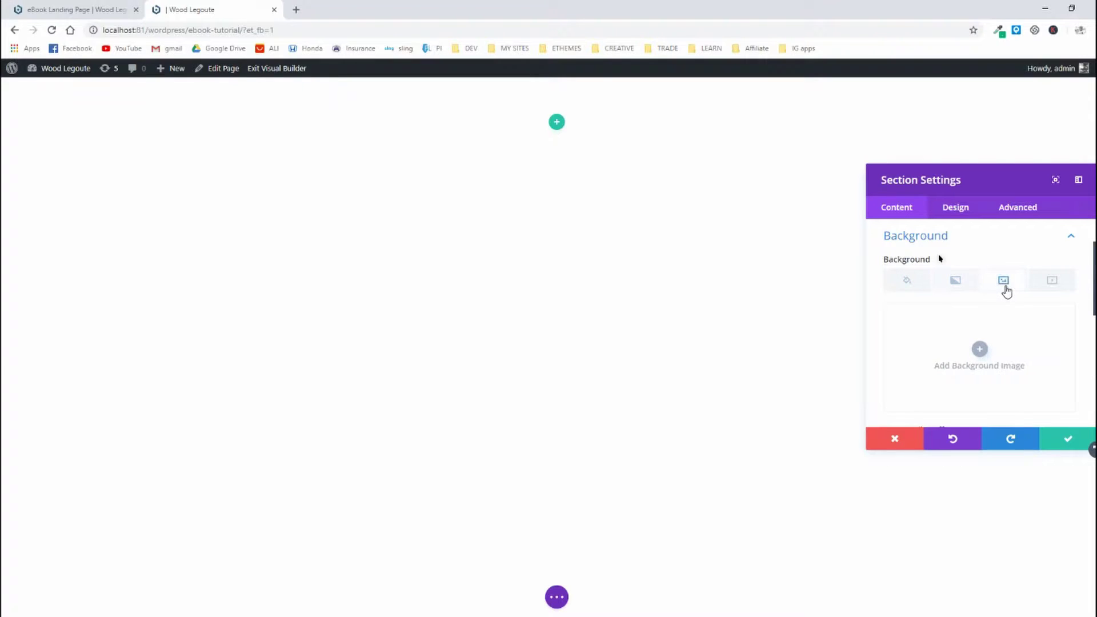
{"action": "left_click", "coordinate": [1036, 282]}
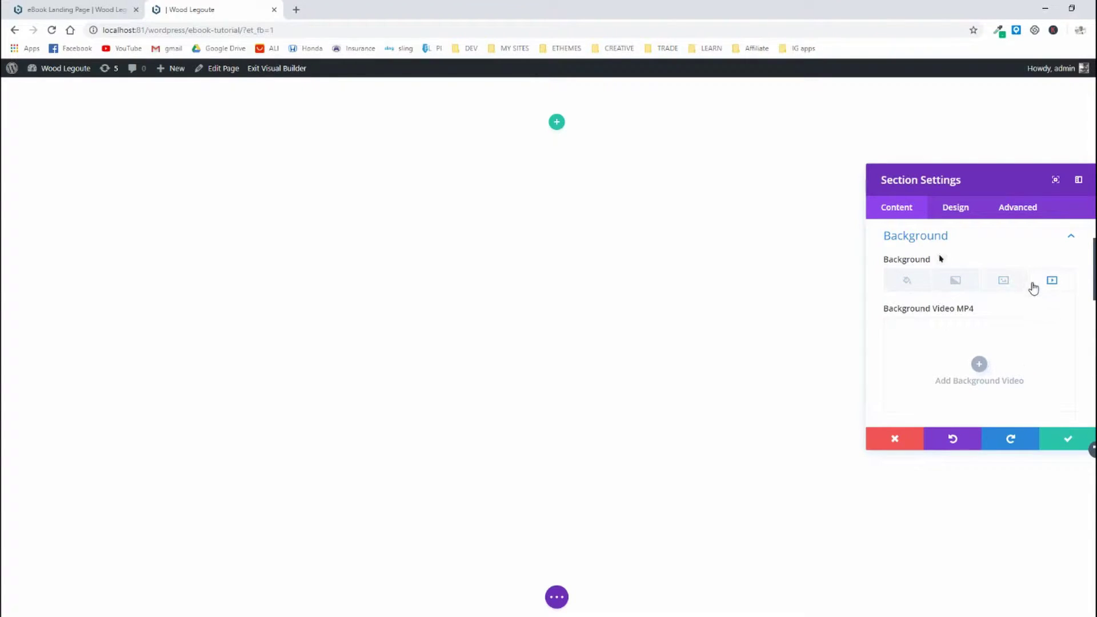
{"action": "left_click", "coordinate": [909, 283]}
{"action": "left_click", "coordinate": [975, 360]}
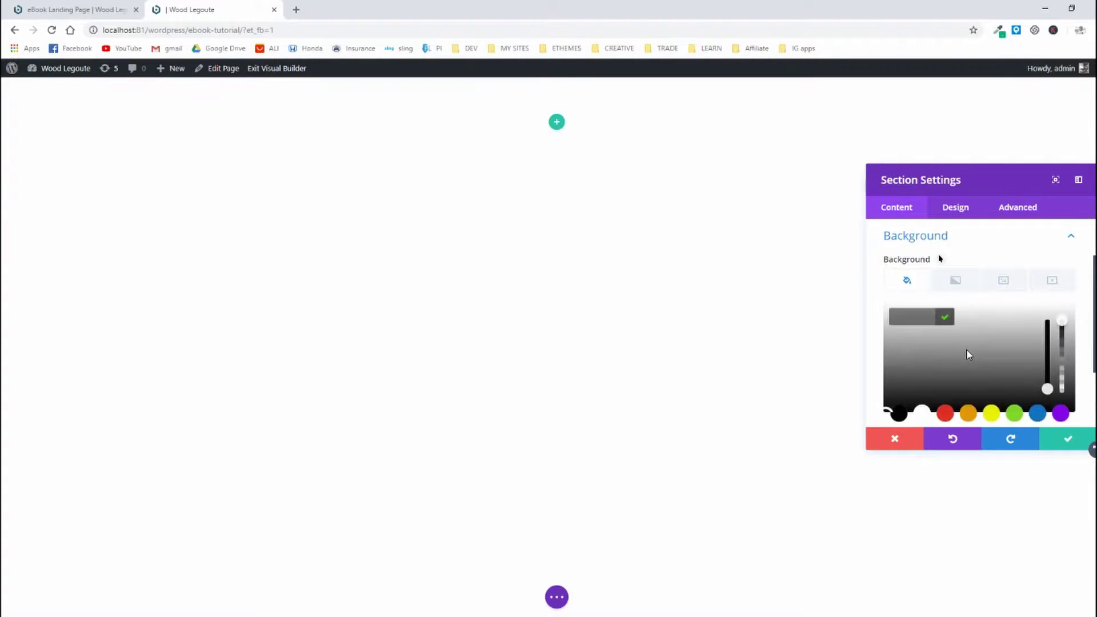
{"action": "right_click", "coordinate": [901, 318]}
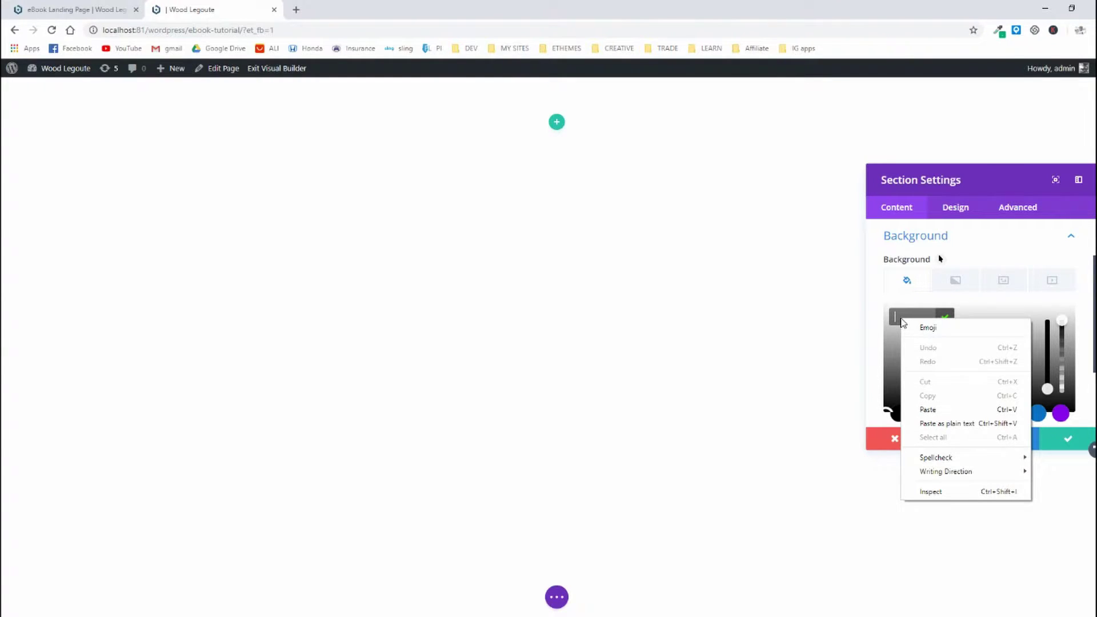
{"action": "left_click", "coordinate": [928, 409]}
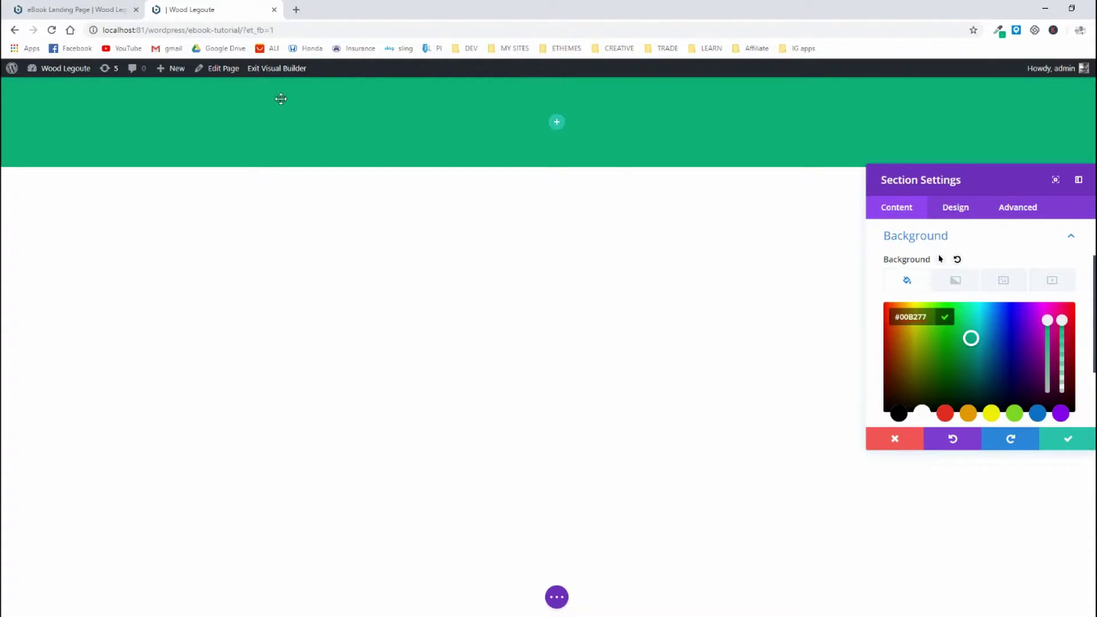
{"action": "left_click", "coordinate": [945, 318]}
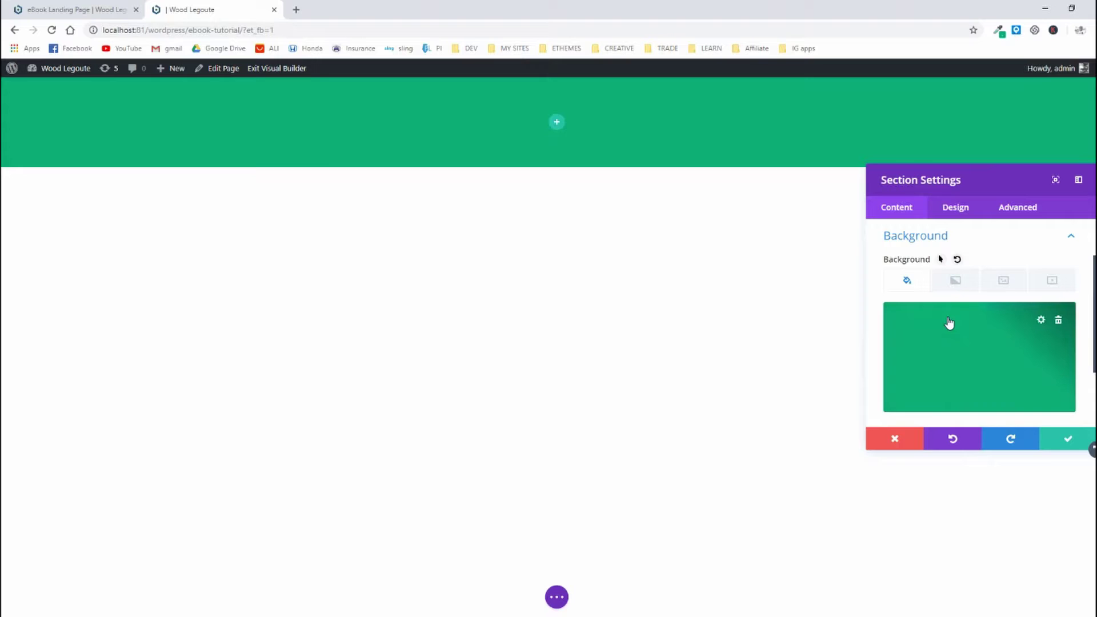
{"action": "left_click", "coordinate": [1068, 440]}
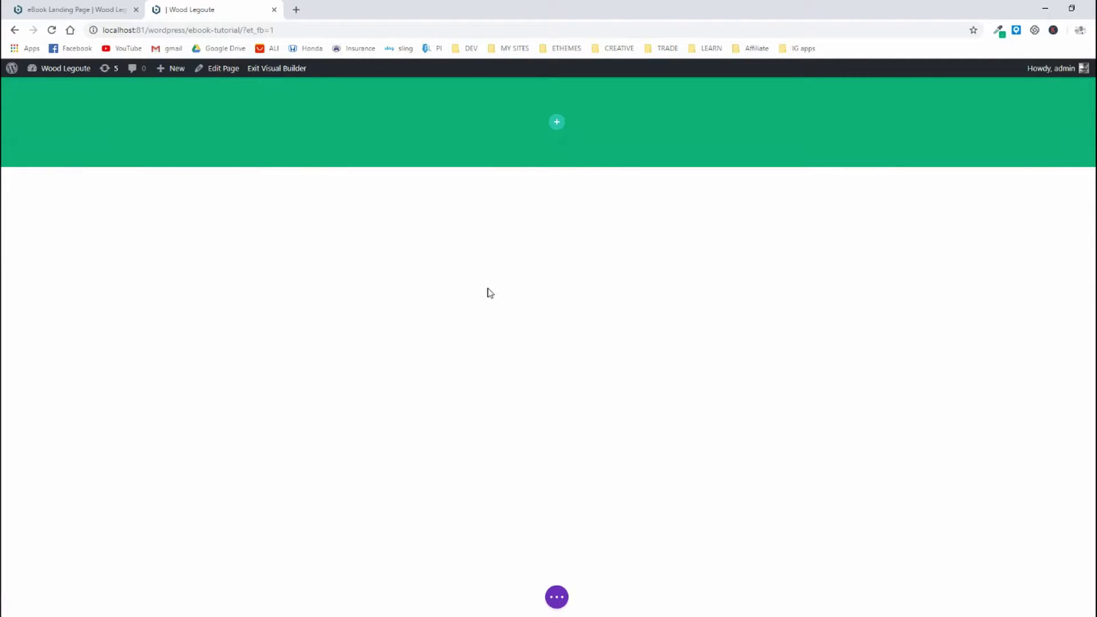
Step: Insert a single-column row into the green section, checking against the finished page, and add a Text module to it
{"action": "left_click", "coordinate": [81, 16]}
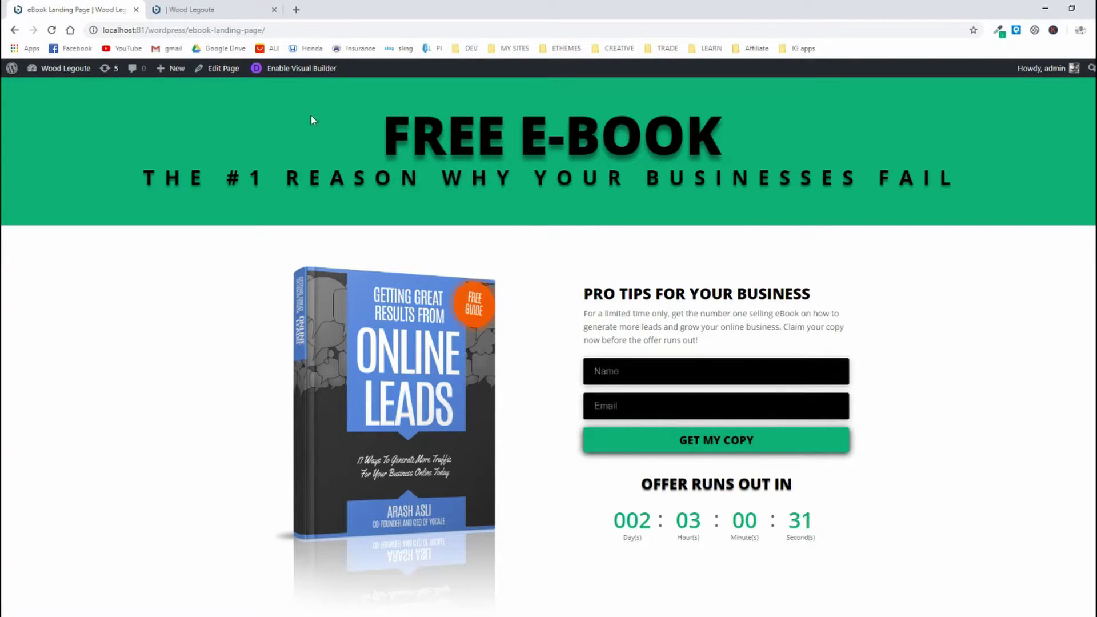
{"action": "left_click", "coordinate": [207, 11]}
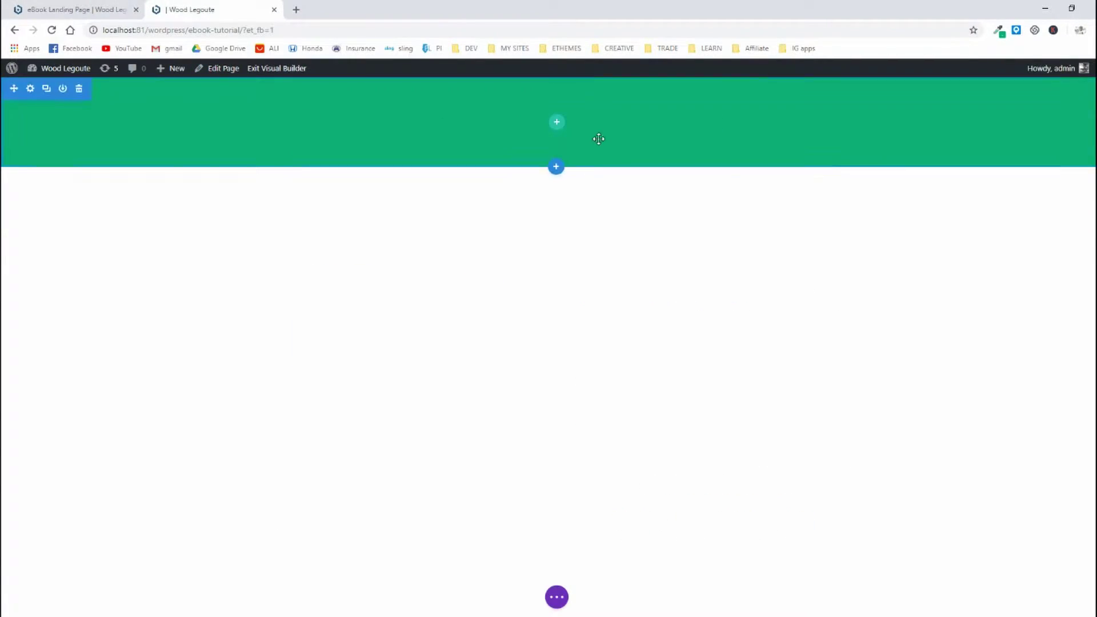
{"action": "left_click", "coordinate": [556, 123]}
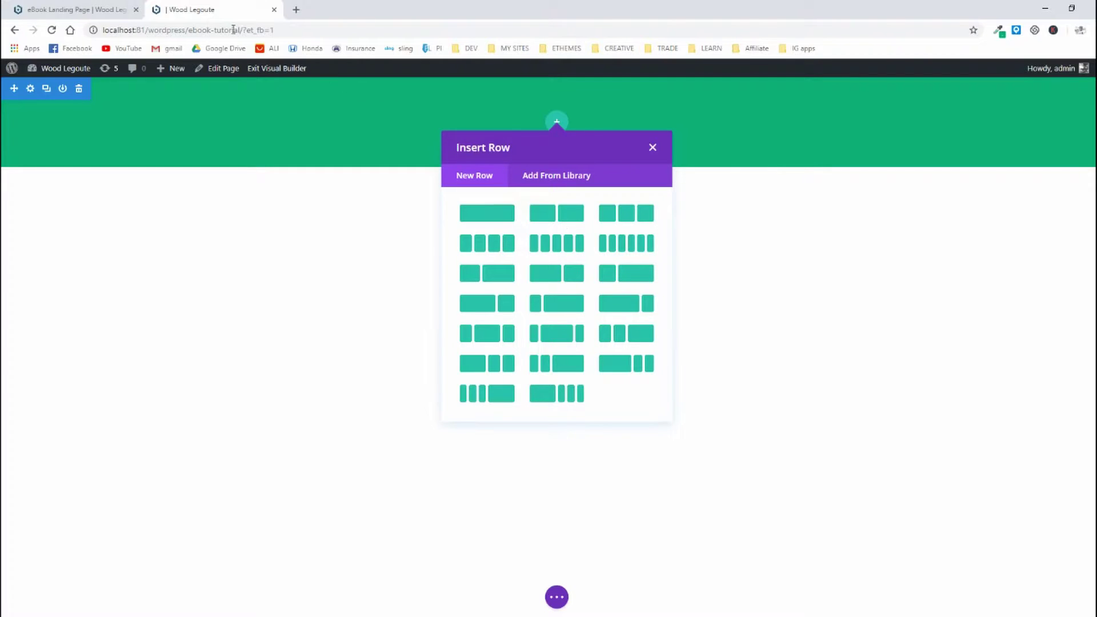
{"action": "left_click", "coordinate": [100, 10]}
{"action": "left_click", "coordinate": [204, 10]}
{"action": "left_click", "coordinate": [481, 227]}
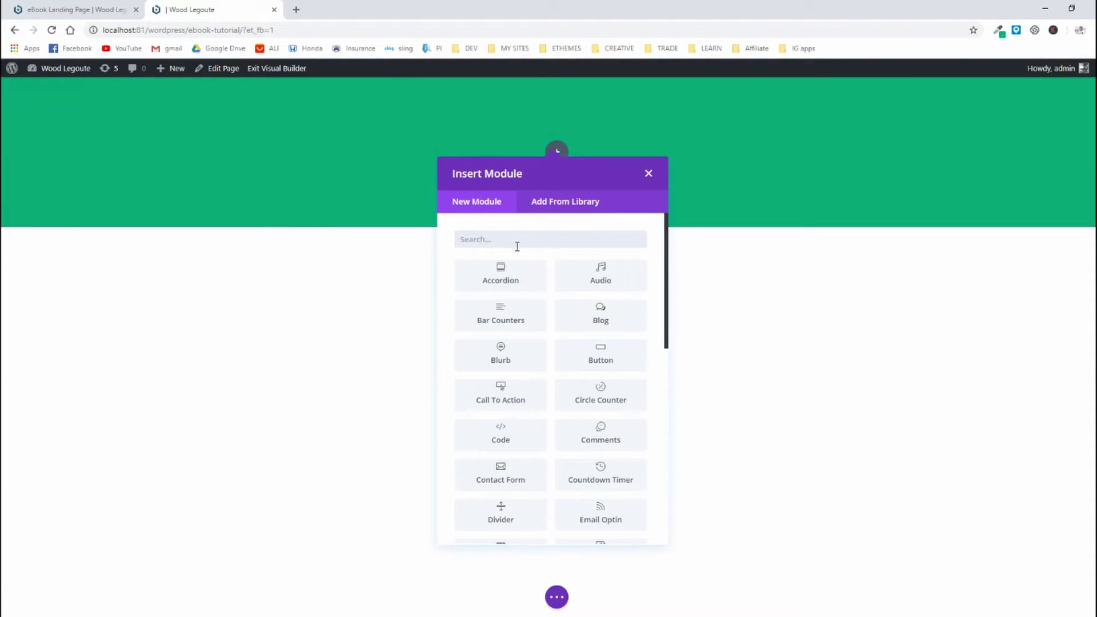
{"action": "scroll", "coordinate": [534, 342], "scroll_direction": "down", "scroll_amount": 10}
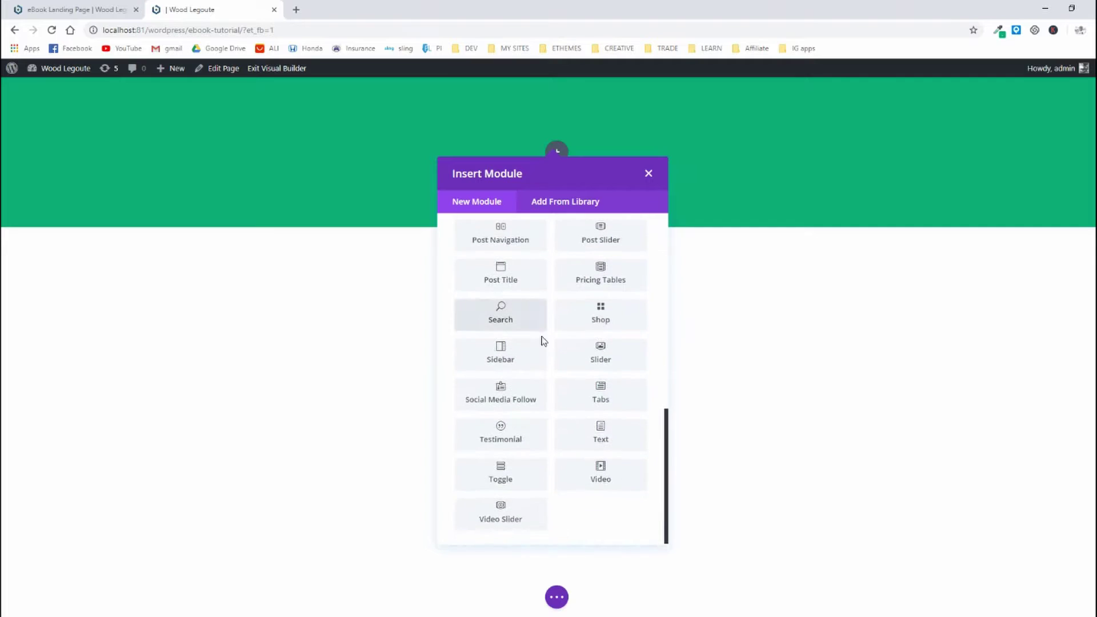
{"action": "left_click", "coordinate": [579, 435]}
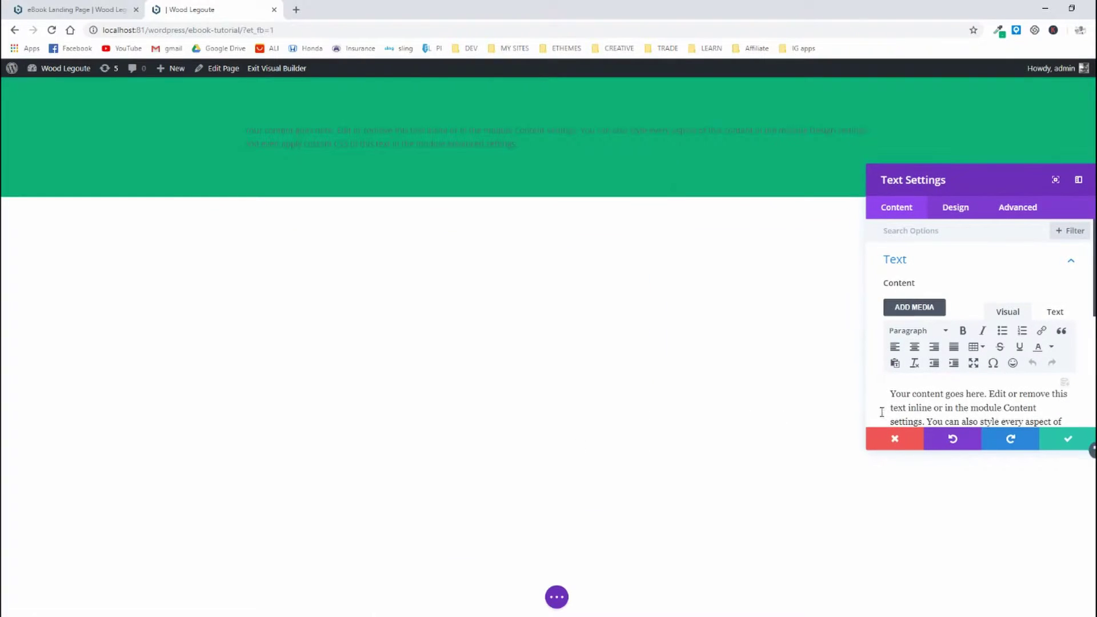
Step: Replace the Text module's placeholder content with FREE E-BOOK, matching the title on the finished landing page
{"action": "scroll", "coordinate": [899, 383], "scroll_direction": "down", "scroll_amount": 2}
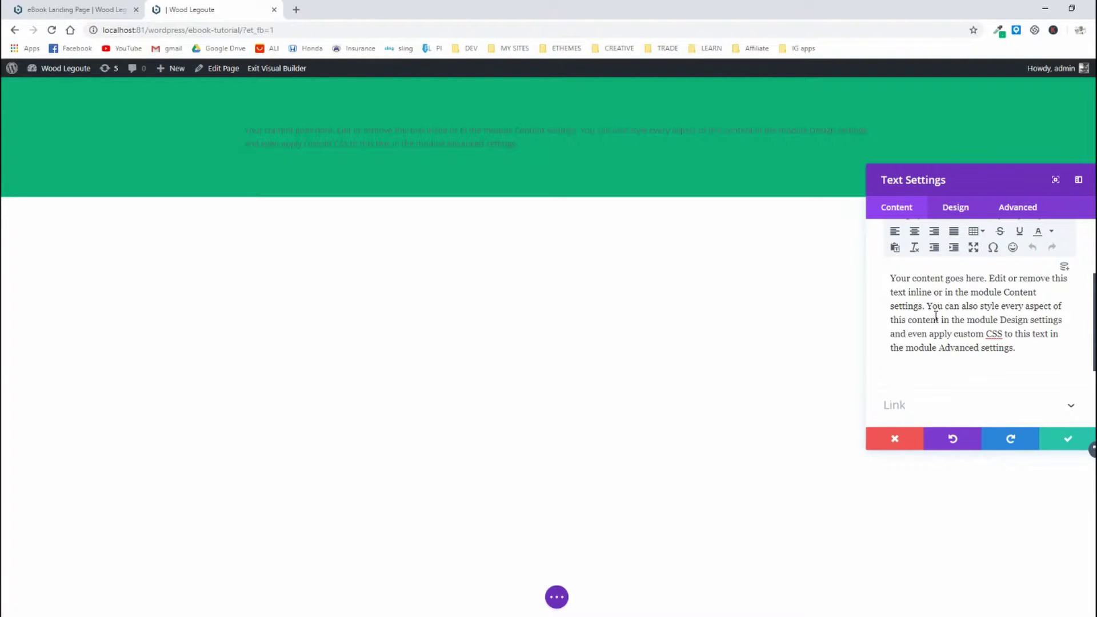
{"action": "triple_click", "coordinate": [936, 316]}
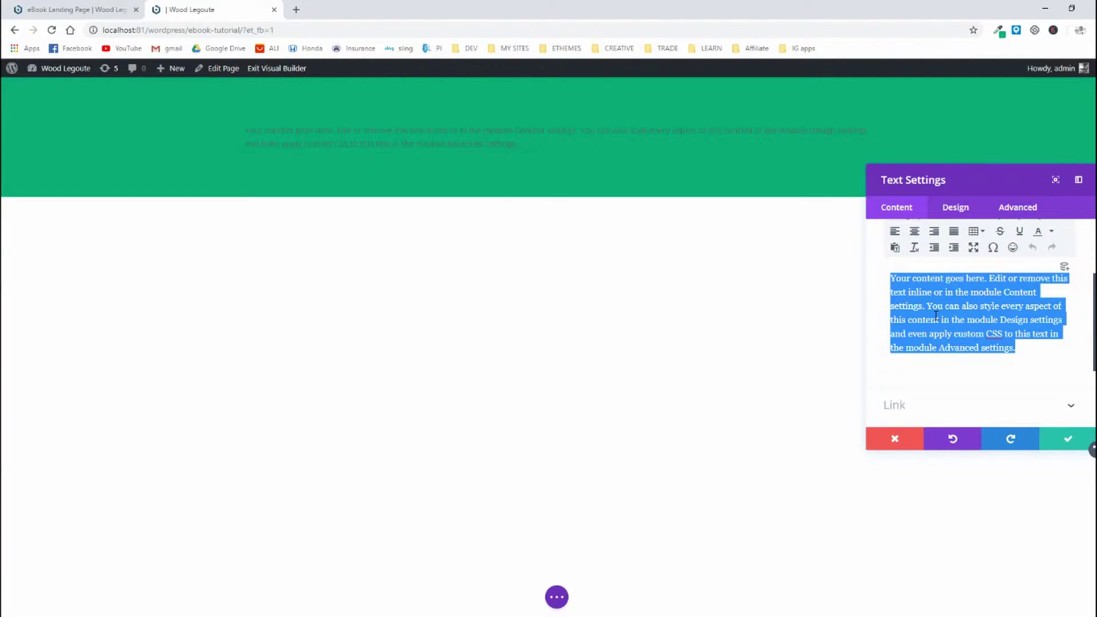
{"action": "left_click", "coordinate": [109, 9]}
{"action": "left_click", "coordinate": [203, 7]}
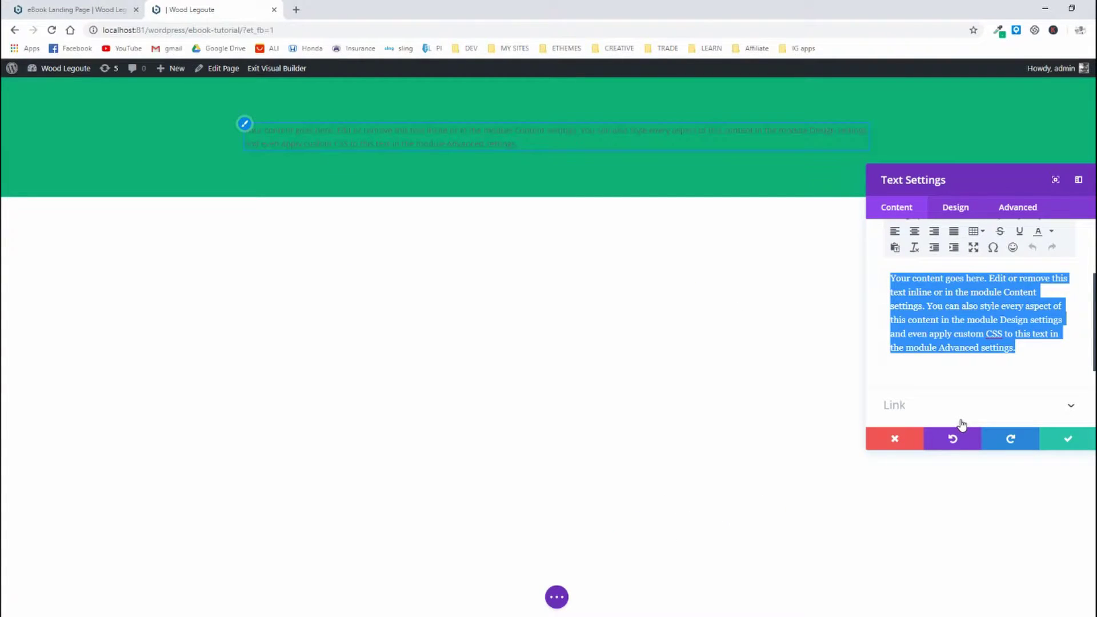
{"action": "type", "text": "FREE E-BOOK"}
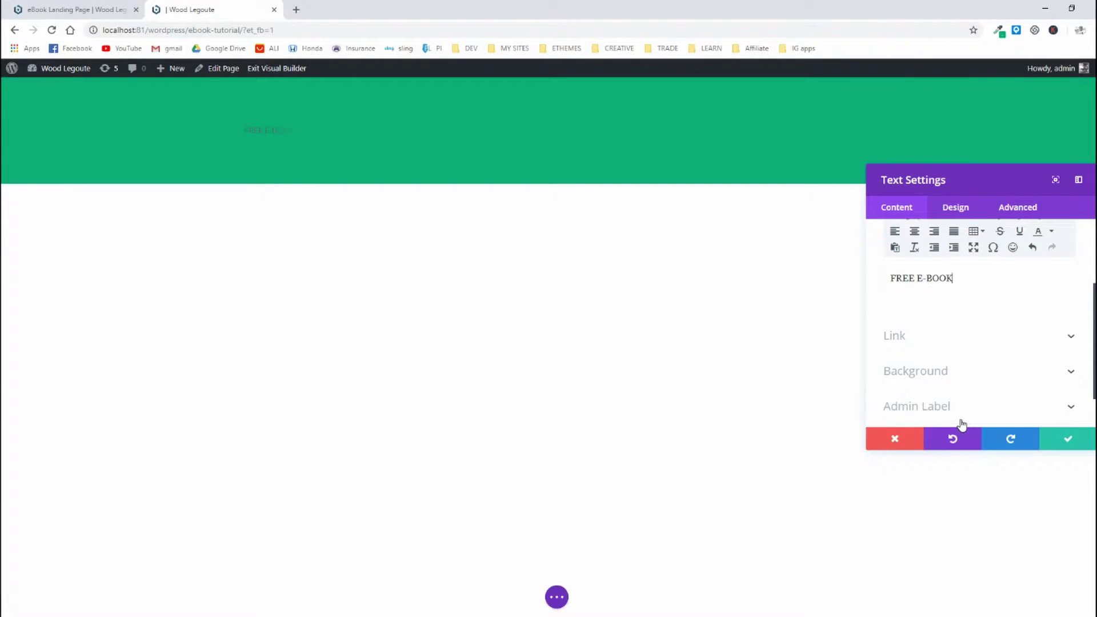
Step: Format the FREE E-BOOK text as Heading 1
{"action": "scroll", "coordinate": [1004, 247], "scroll_direction": "up", "scroll_amount": 1}
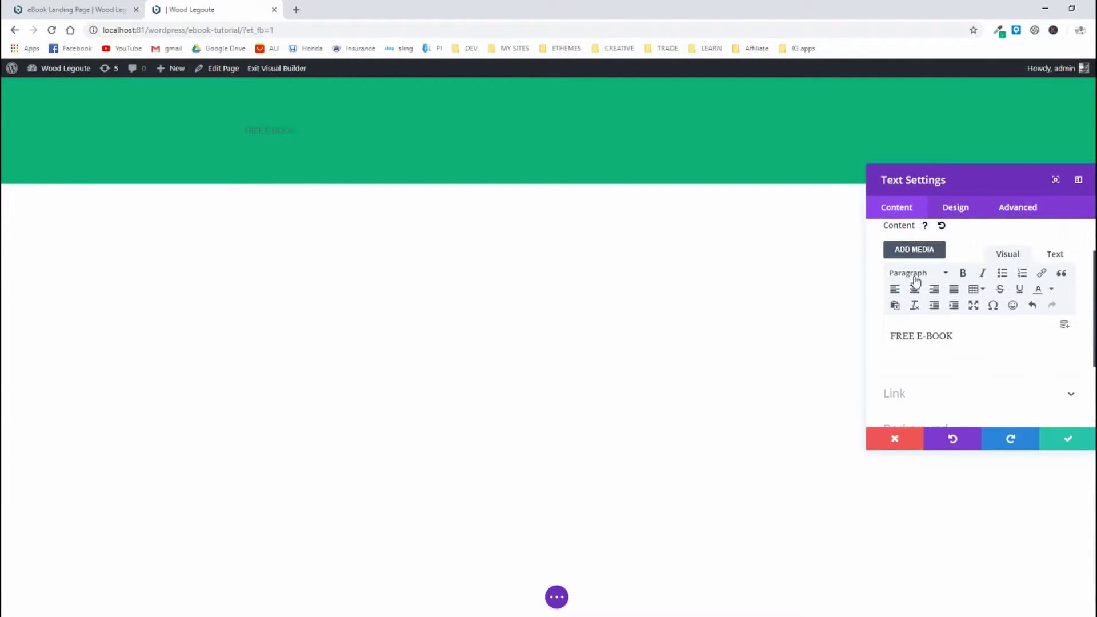
{"action": "left_click_drag", "start_coordinate": [959, 337], "coordinate": [888, 337]}
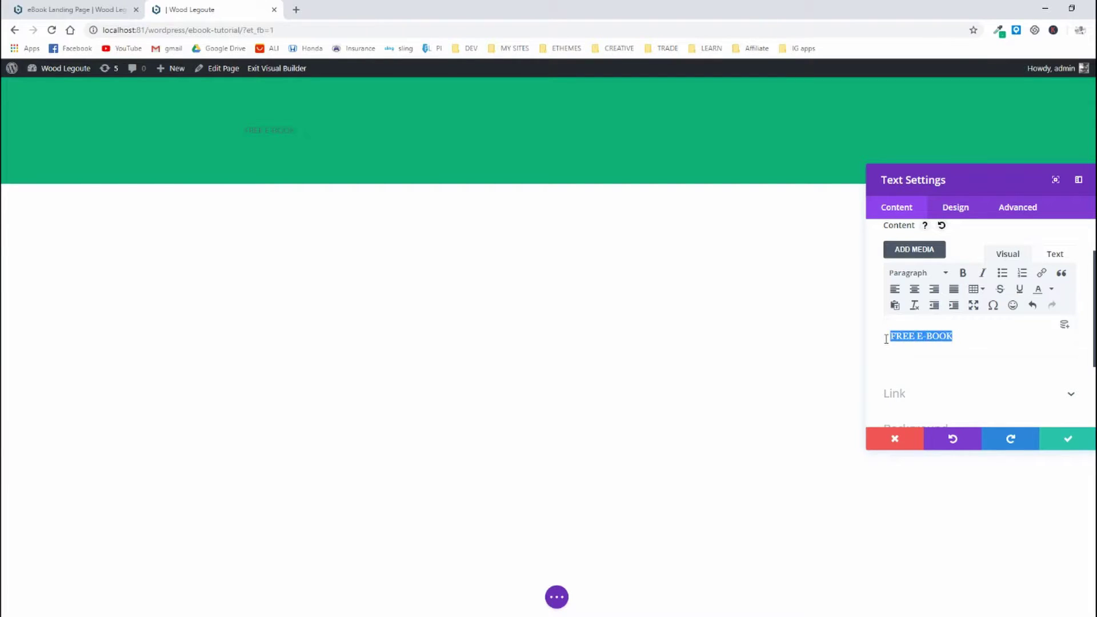
{"action": "left_click", "coordinate": [945, 274]}
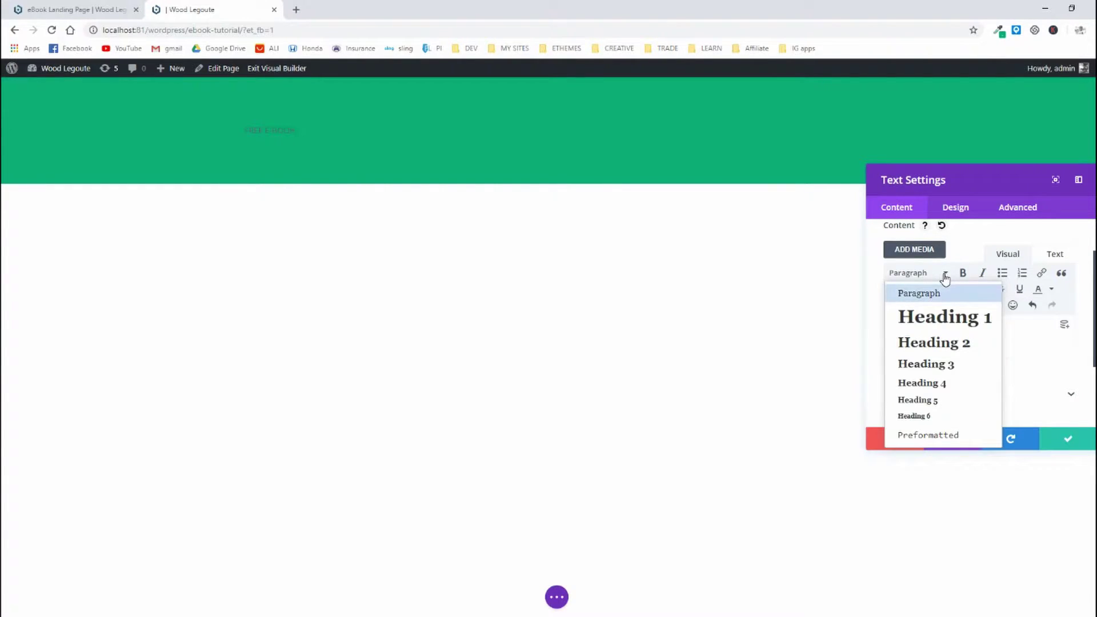
{"action": "left_click", "coordinate": [934, 325]}
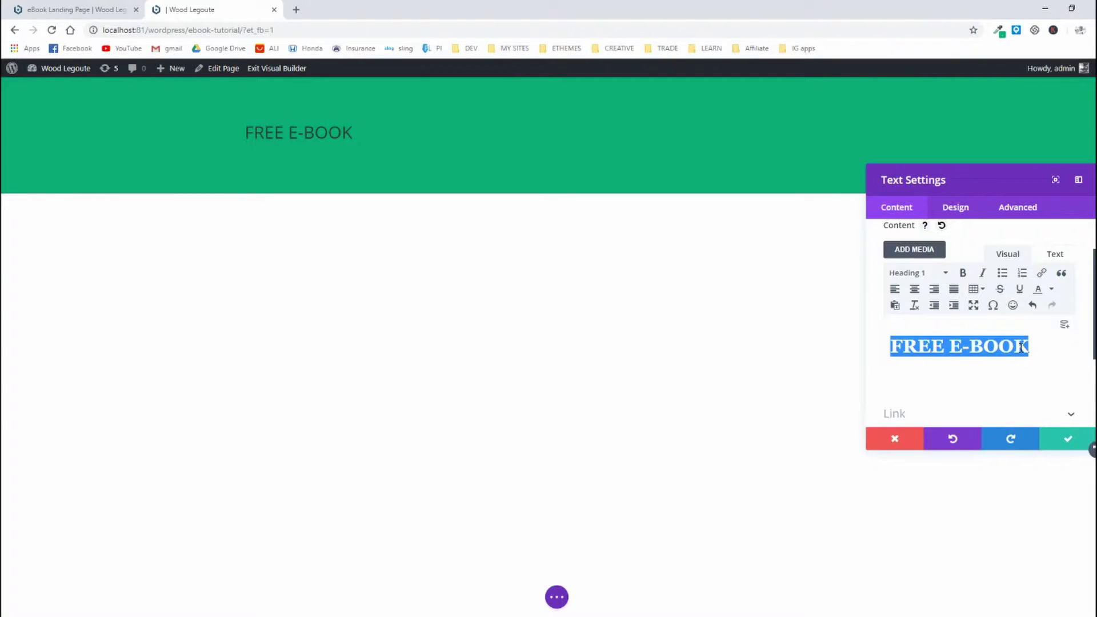
{"action": "left_click", "coordinate": [1038, 343]}
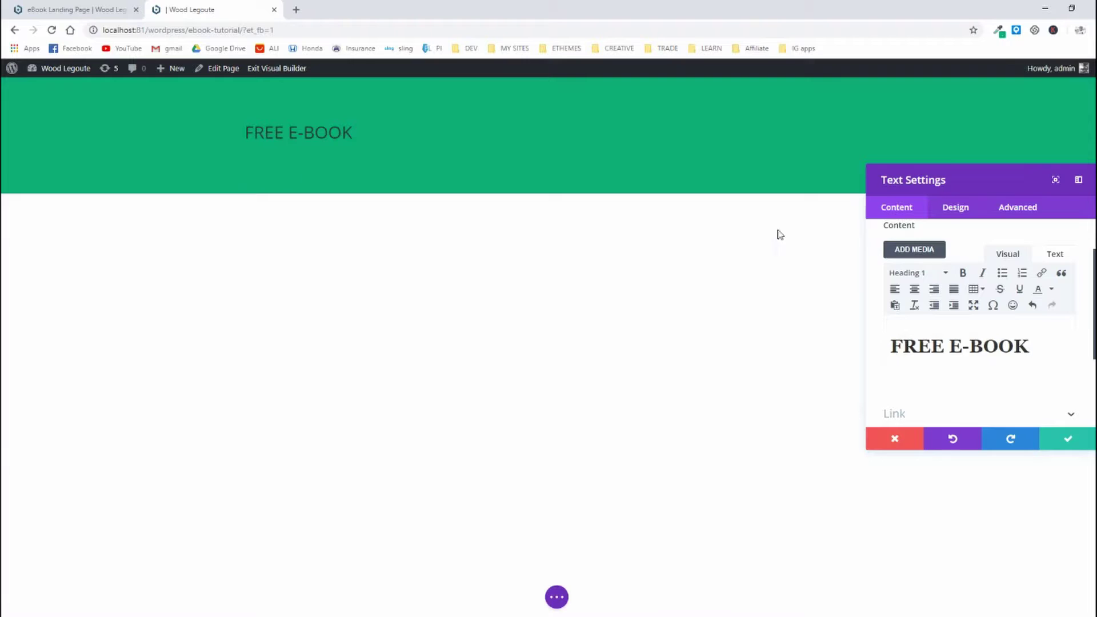
Step: Set the H1 heading font weight of the FREE E-BOOK title to Ultra Bold in its design settings
{"action": "left_click", "coordinate": [972, 211]}
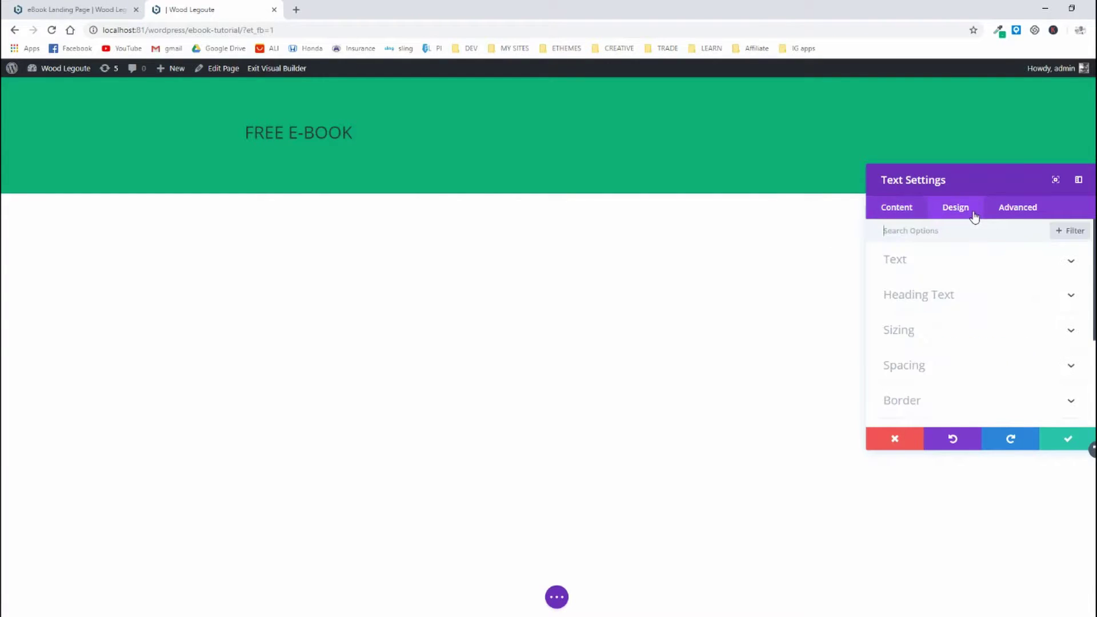
{"action": "left_click", "coordinate": [952, 296]}
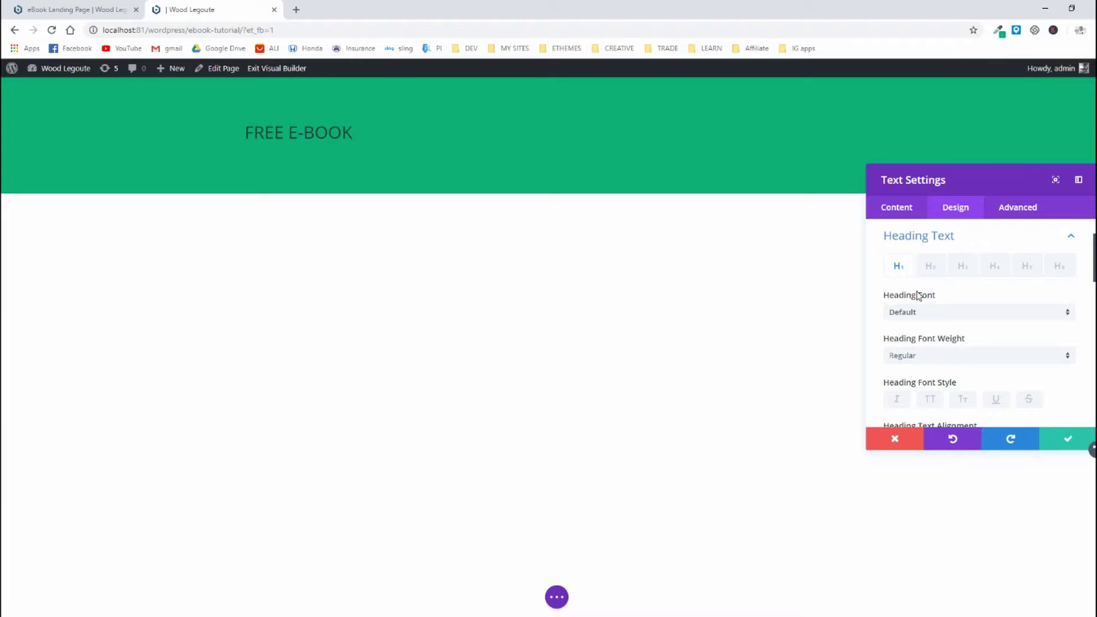
{"action": "scroll", "coordinate": [908, 311], "scroll_direction": "down", "scroll_amount": 1}
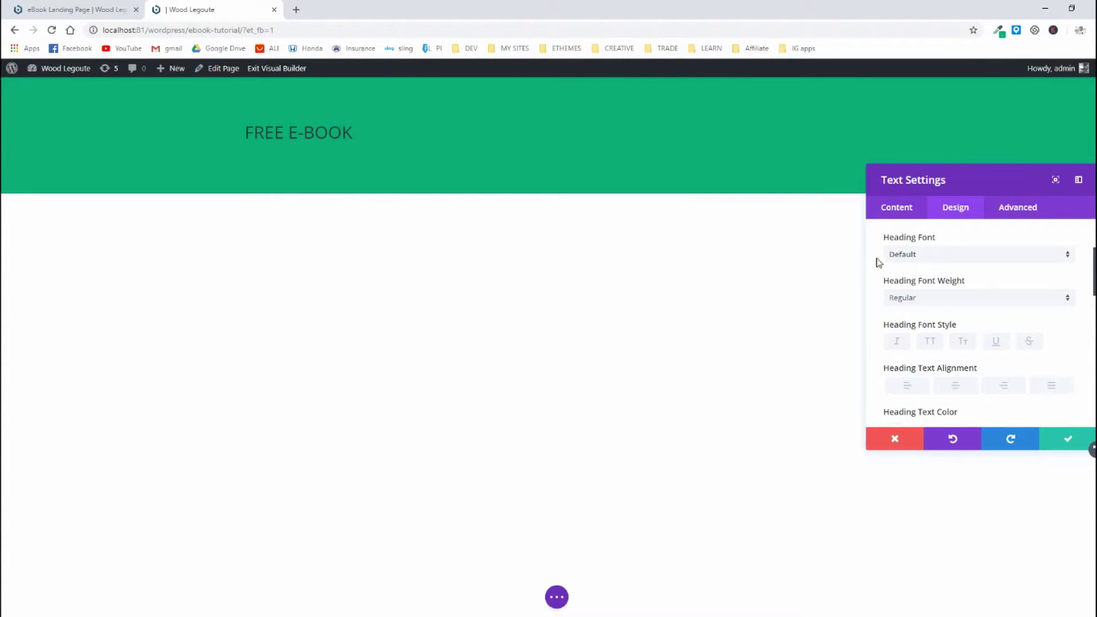
{"action": "left_click", "coordinate": [934, 306]}
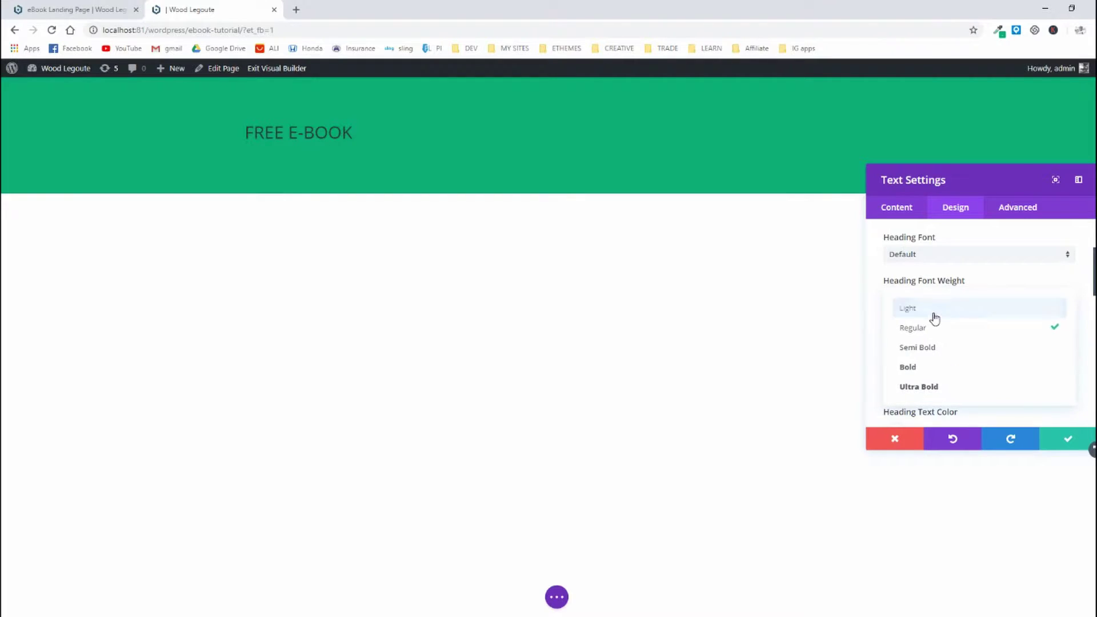
{"action": "left_click", "coordinate": [934, 388]}
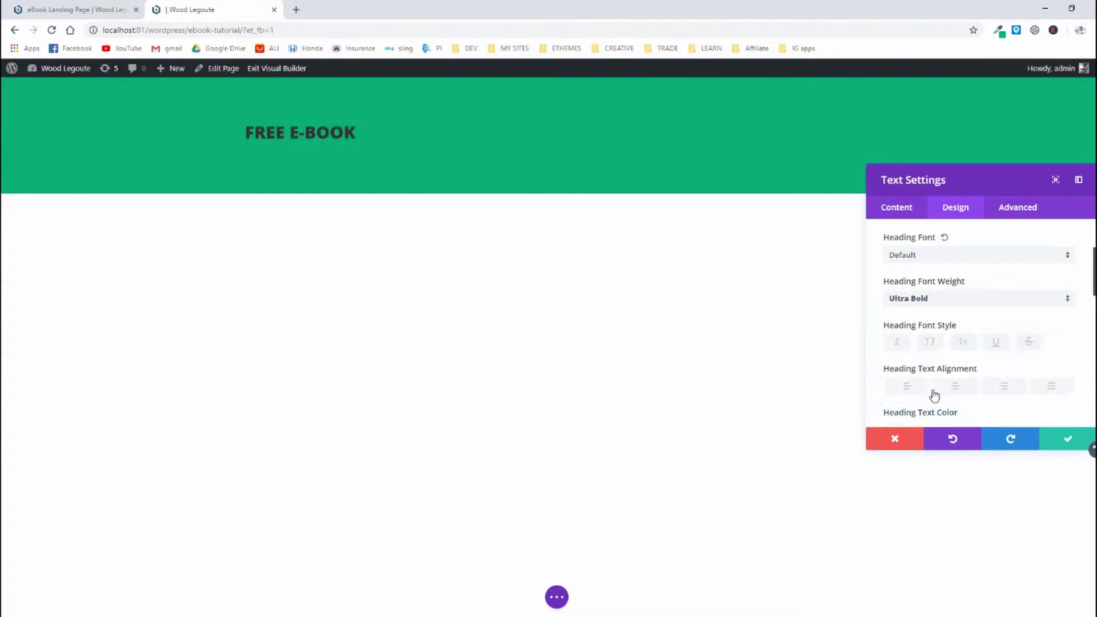
Step: Check the title on the finished landing page and centre-align the FREE E-BOOK heading to match
{"action": "left_click", "coordinate": [74, 8]}
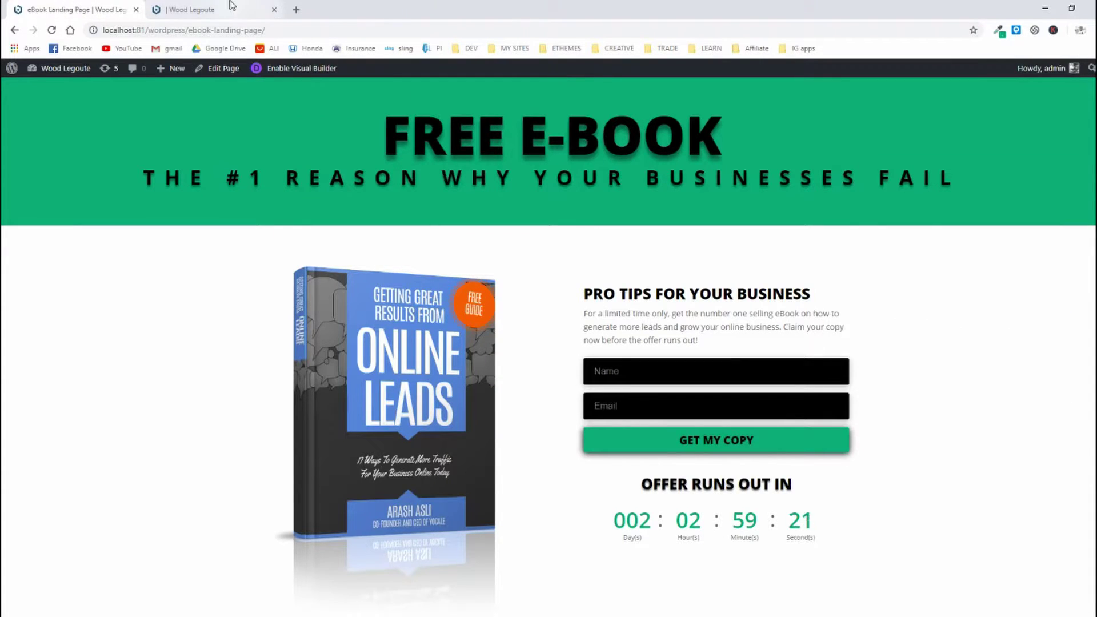
{"action": "left_click", "coordinate": [205, 9]}
{"action": "scroll", "coordinate": [931, 343], "scroll_direction": "down", "scroll_amount": 2}
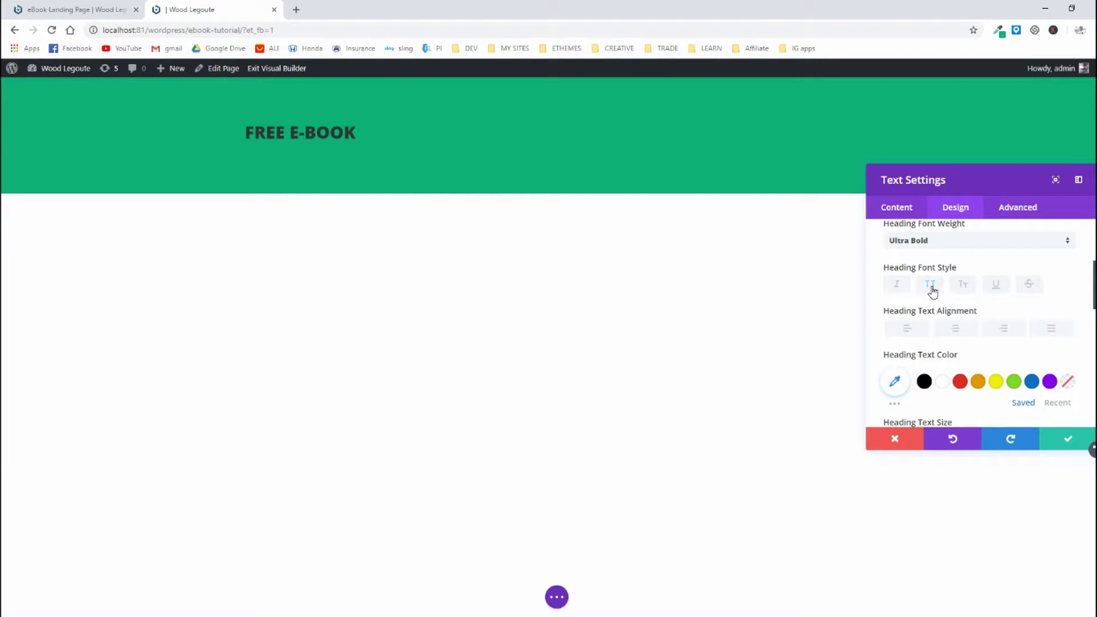
{"action": "left_click", "coordinate": [964, 334]}
Step: Set the FREE E-BOOK heading text size to 96 px and save the module settings
{"action": "scroll", "coordinate": [960, 338], "scroll_direction": "down", "scroll_amount": 2}
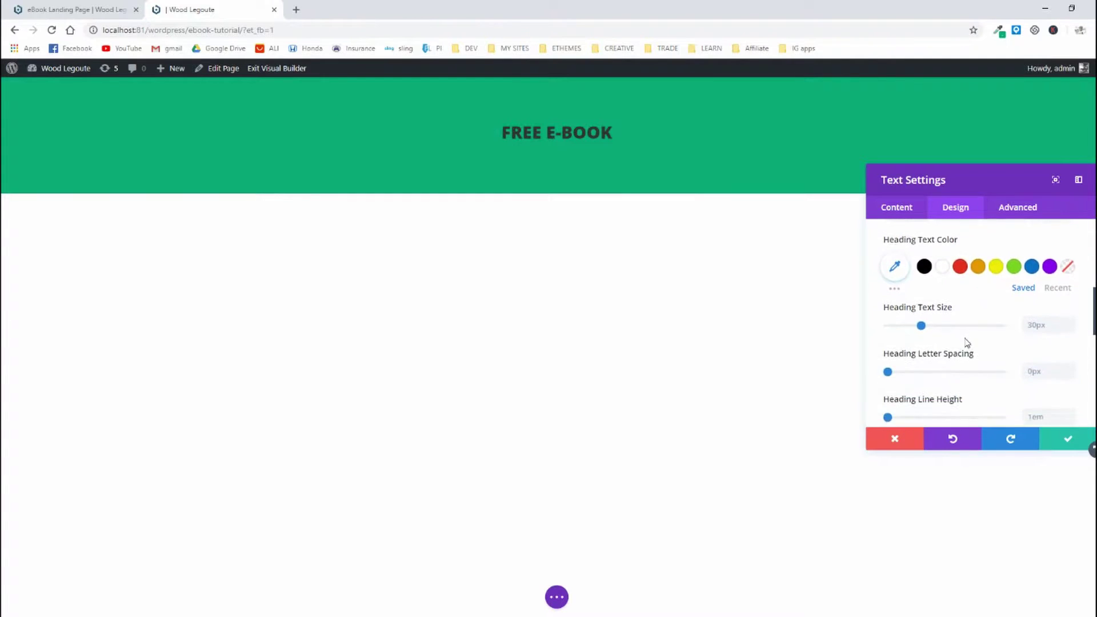
{"action": "left_click_drag", "start_coordinate": [921, 329], "coordinate": [995, 337]}
{"action": "left_click_drag", "start_coordinate": [1060, 325], "coordinate": [1027, 323]}
{"action": "type", "text": "96"}
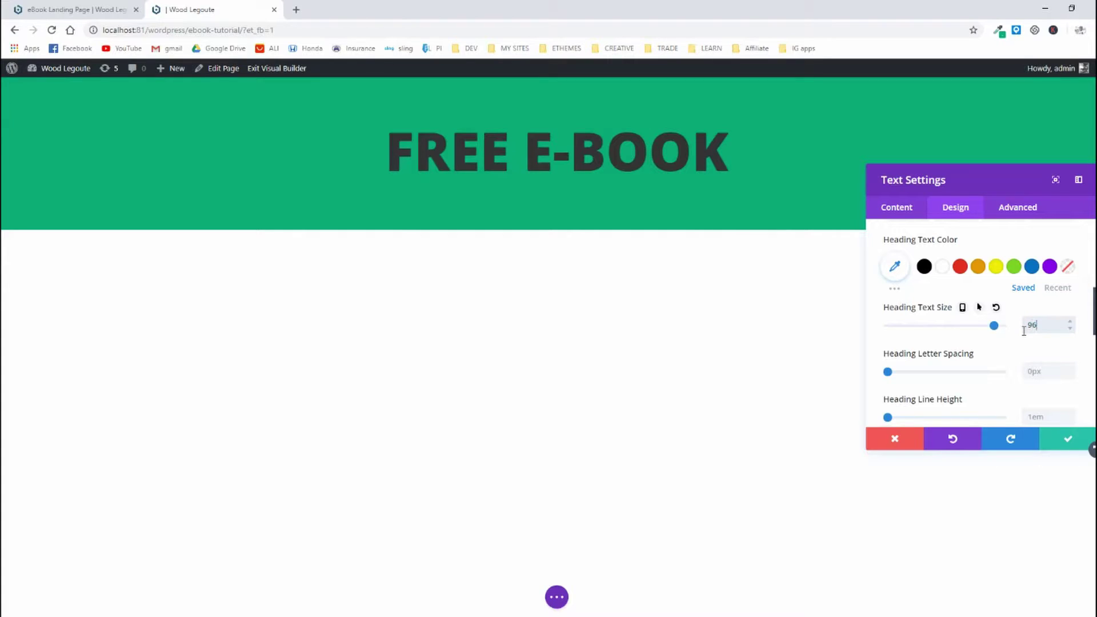
{"action": "key", "text": "Return"}
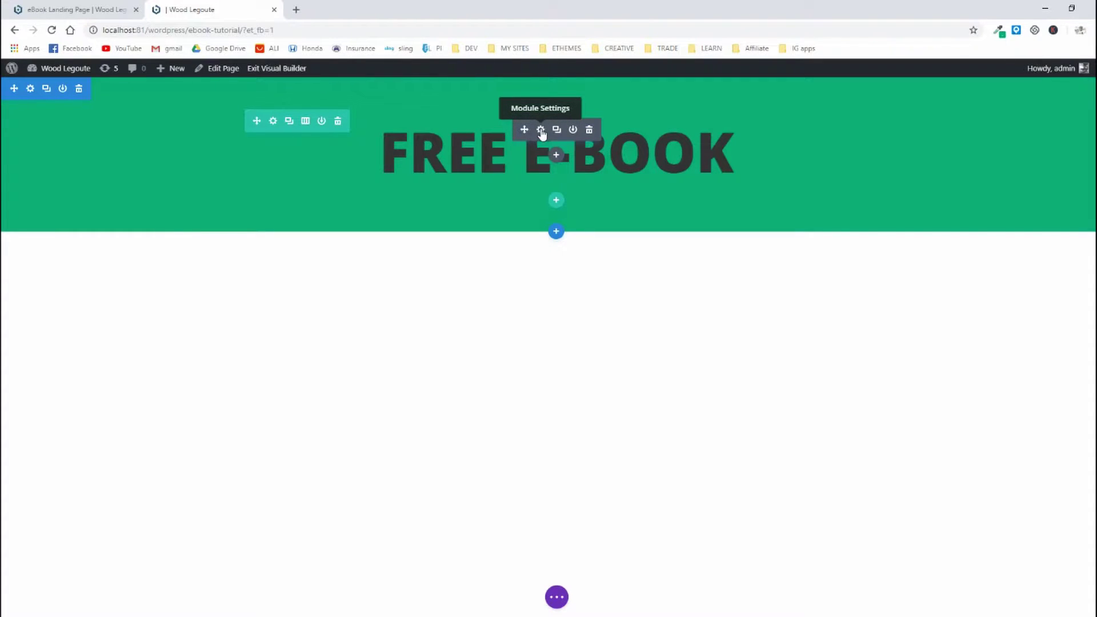
Step: Reopen the FREE E-BOOK module's heading design settings and apply the first text shadow preset to the heading
{"action": "left_click", "coordinate": [540, 131]}
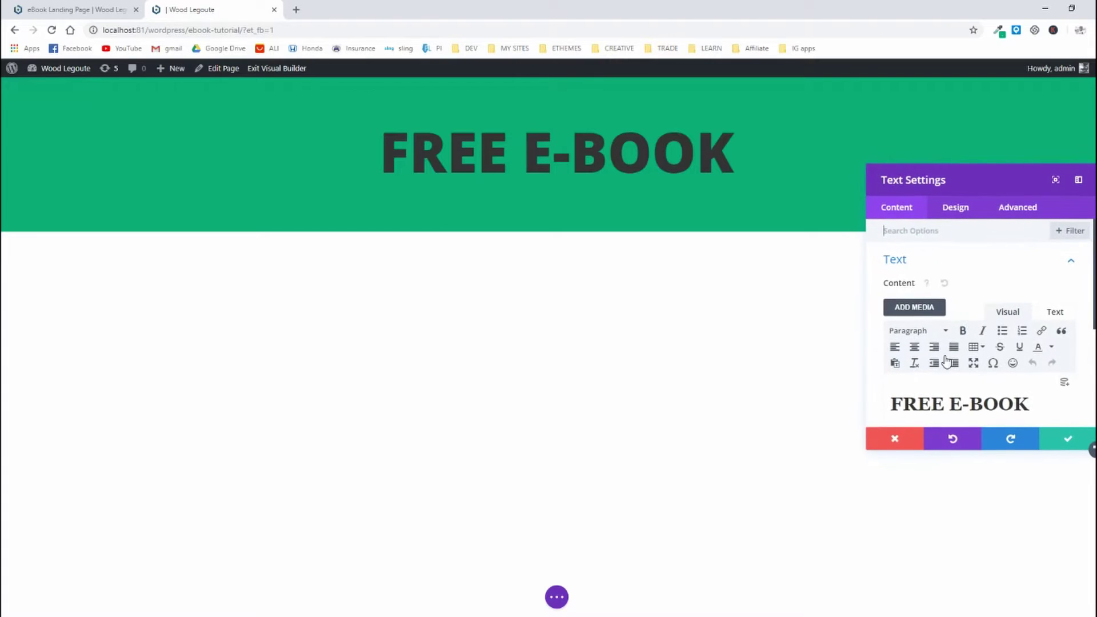
{"action": "left_click", "coordinate": [957, 209]}
{"action": "left_click", "coordinate": [953, 298]}
{"action": "scroll", "coordinate": [954, 302], "scroll_direction": "down", "scroll_amount": 5}
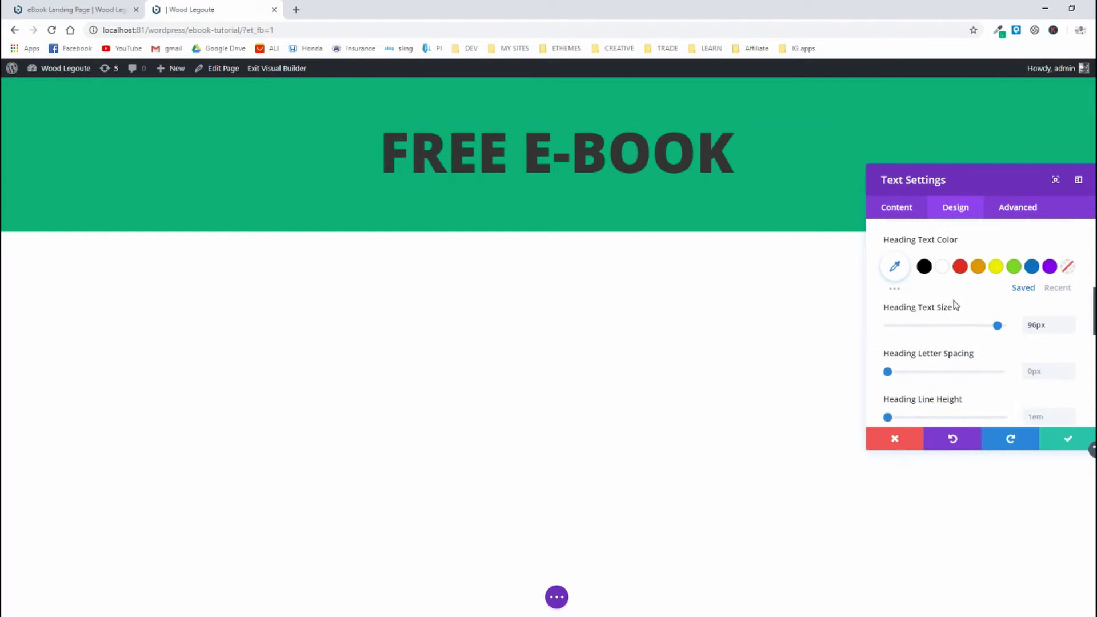
{"action": "scroll", "coordinate": [955, 306], "scroll_direction": "down", "scroll_amount": 3}
{"action": "left_click", "coordinate": [978, 307]}
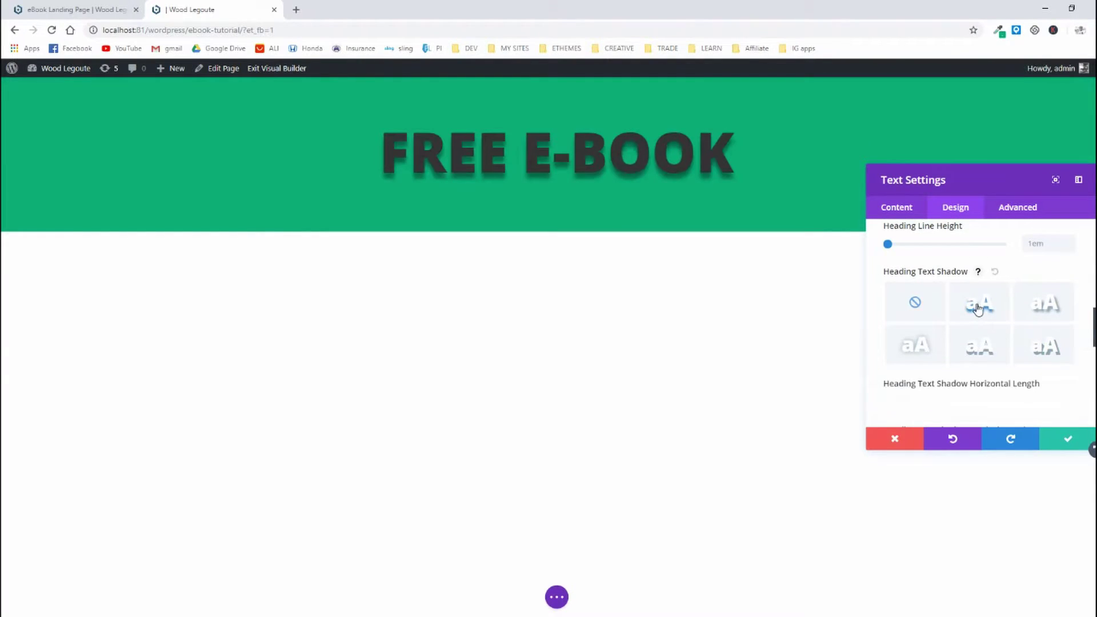
Step: Compare the FREE E-BOOK heading with the finished landing page and set its heading text color to black (#000000)
{"action": "left_click", "coordinate": [38, 6]}
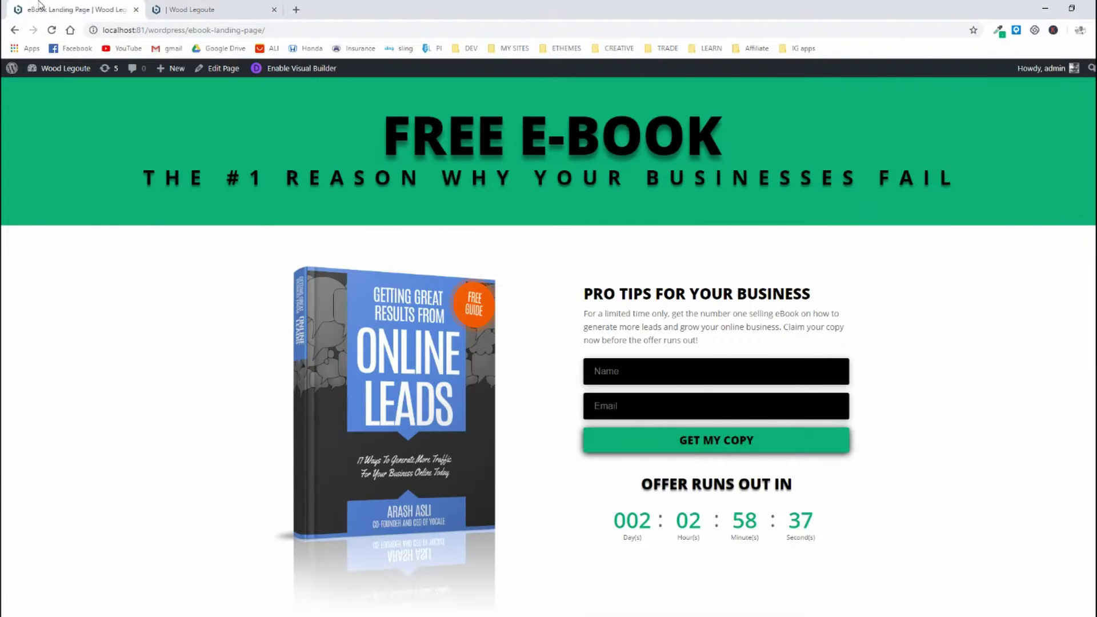
{"action": "left_click", "coordinate": [186, 10]}
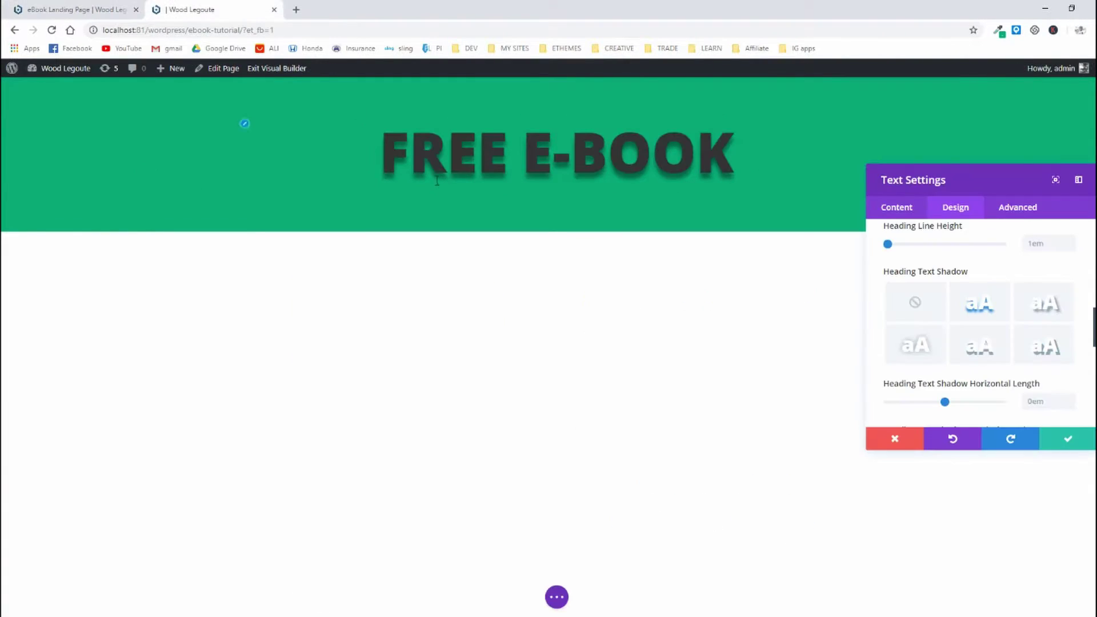
{"action": "left_click", "coordinate": [107, 9]}
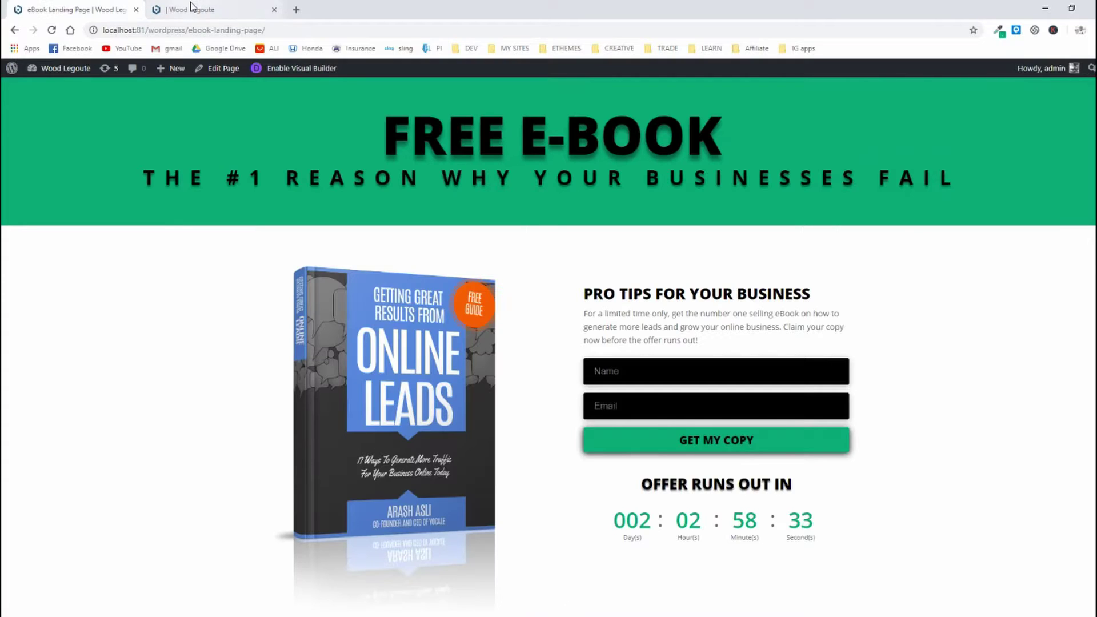
{"action": "left_click", "coordinate": [191, 6]}
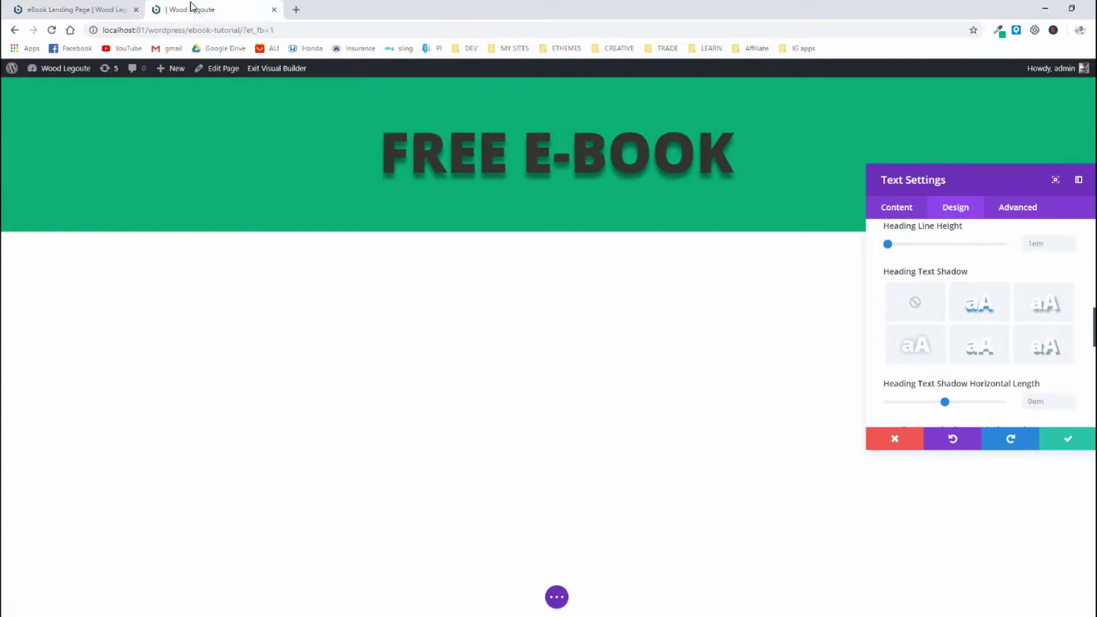
{"action": "left_click", "coordinate": [108, 9]}
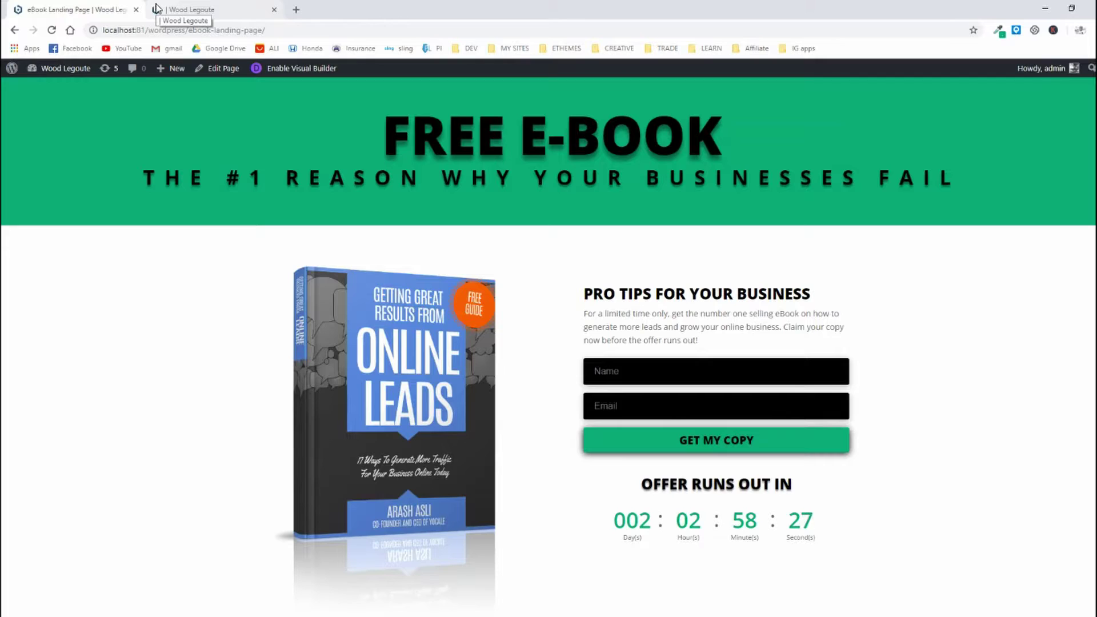
{"action": "left_click", "coordinate": [156, 8]}
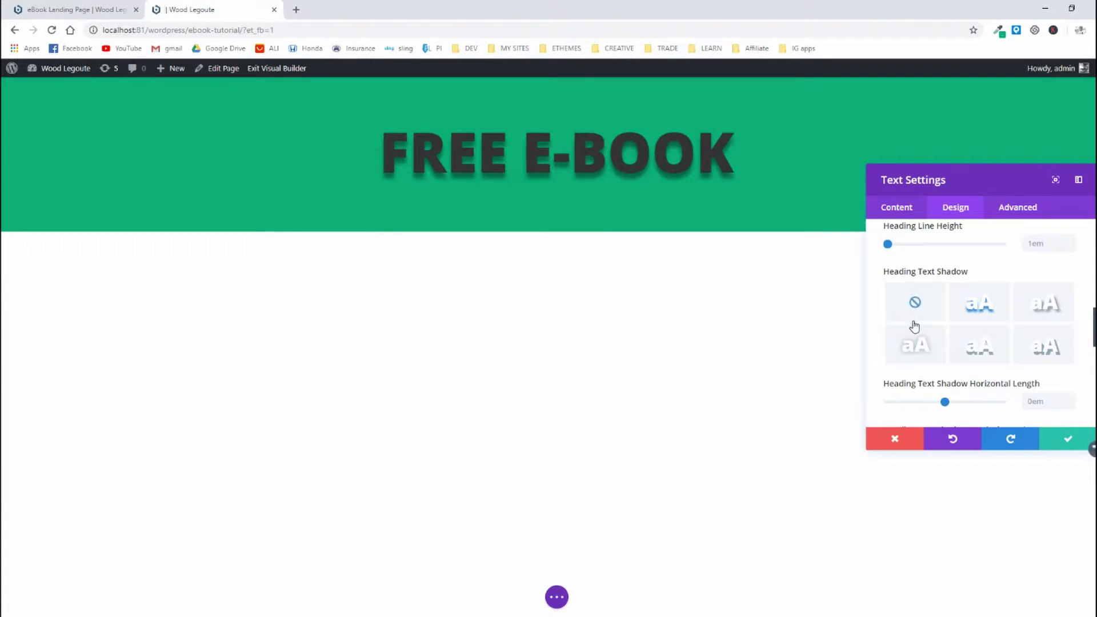
{"action": "scroll", "coordinate": [917, 328], "scroll_direction": "up", "scroll_amount": 5}
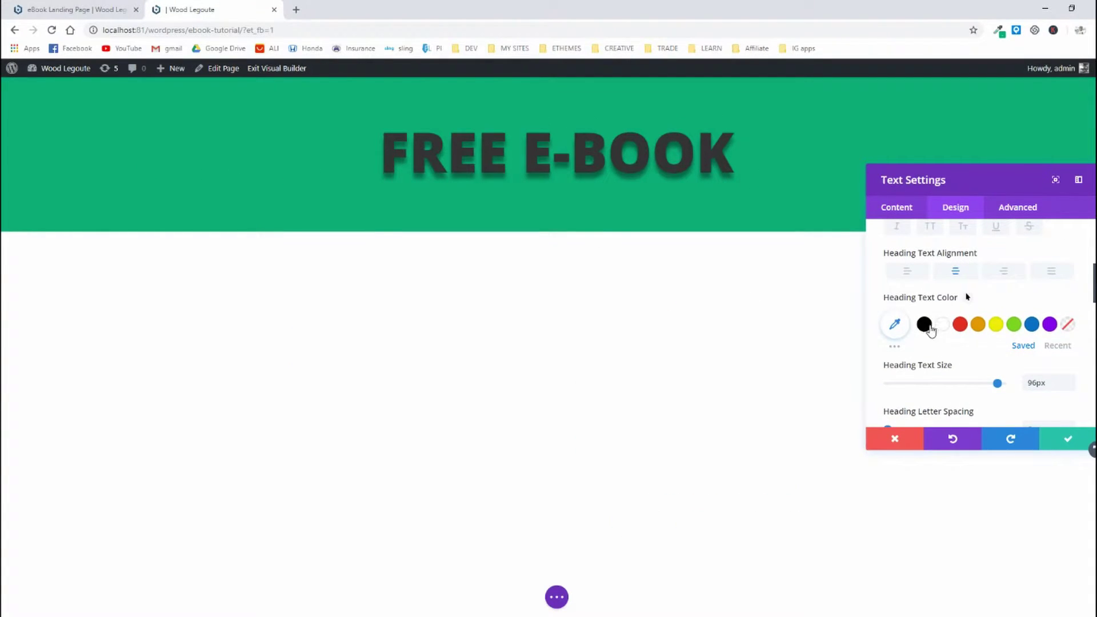
{"action": "left_click", "coordinate": [924, 326]}
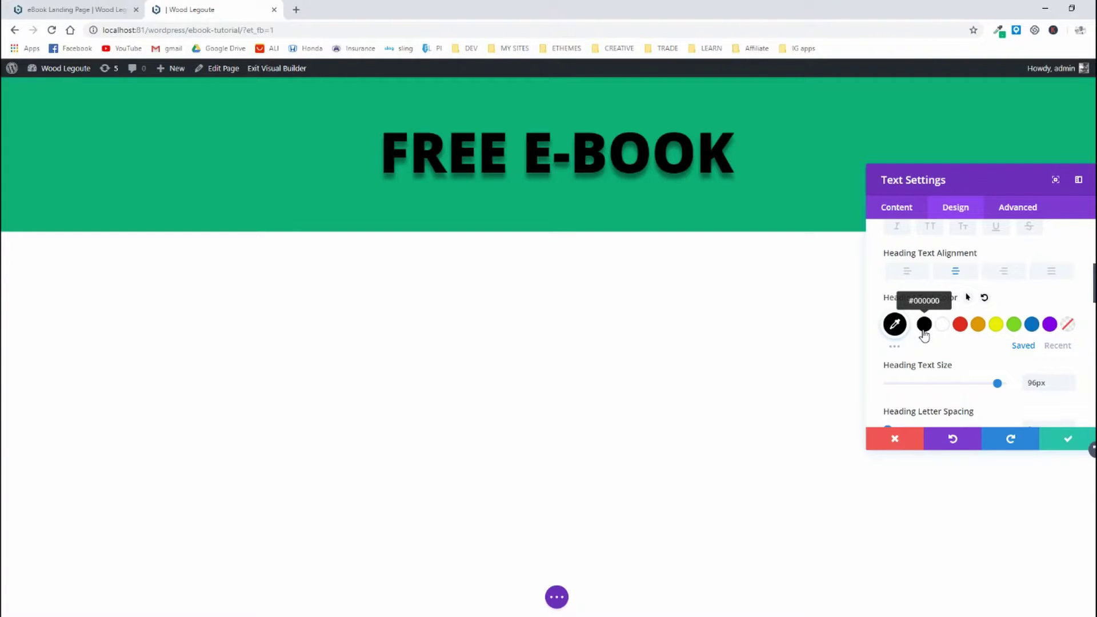
Step: Check the black heading color against the finished landing page and save the module settings
{"action": "left_click", "coordinate": [895, 324]}
{"action": "scroll", "coordinate": [968, 349], "scroll_direction": "down", "scroll_amount": 1}
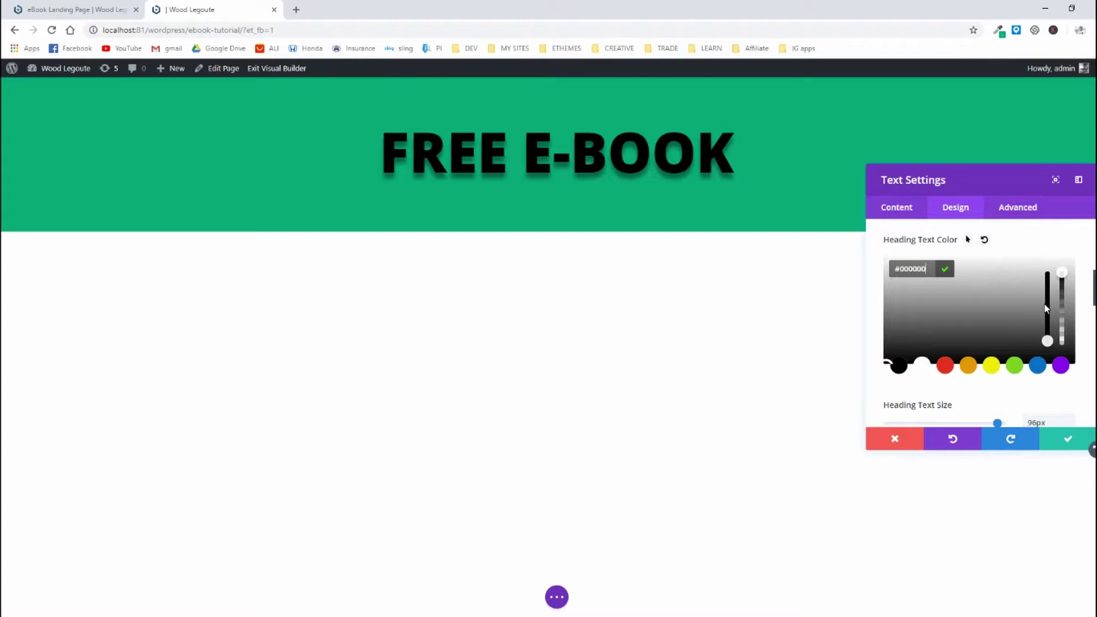
{"action": "left_click", "coordinate": [1067, 248]}
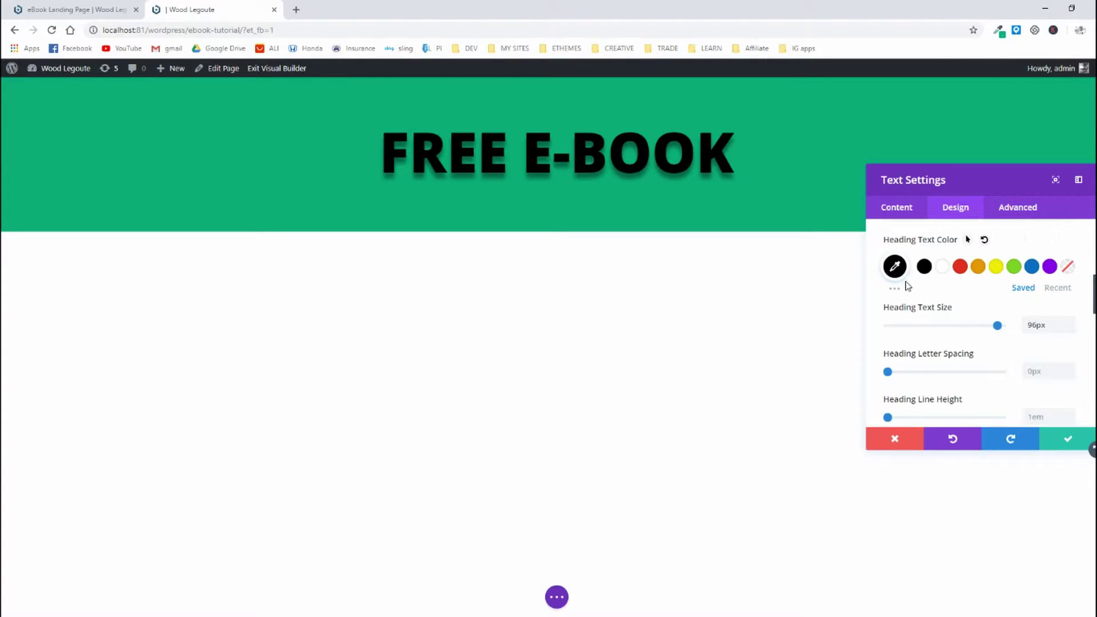
{"action": "left_click", "coordinate": [80, 9]}
{"action": "left_click", "coordinate": [222, 8]}
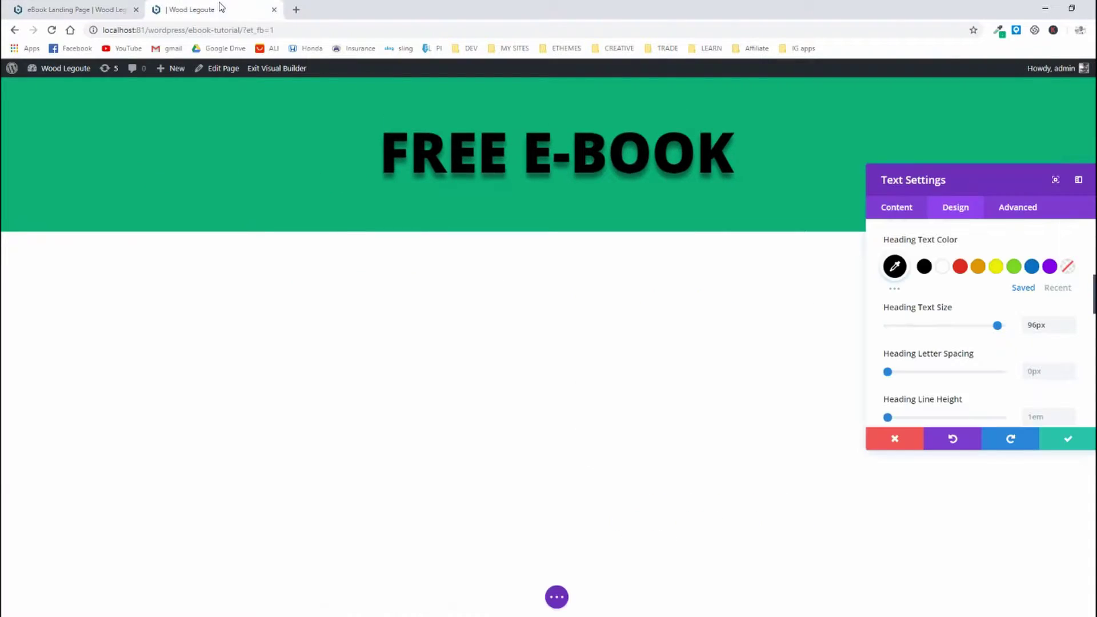
{"action": "left_click", "coordinate": [1066, 440]}
Step: Examine the wording and styling of the subtitle below FREE E-BOOK on the finished landing page
{"action": "left_click", "coordinate": [30, 13]}
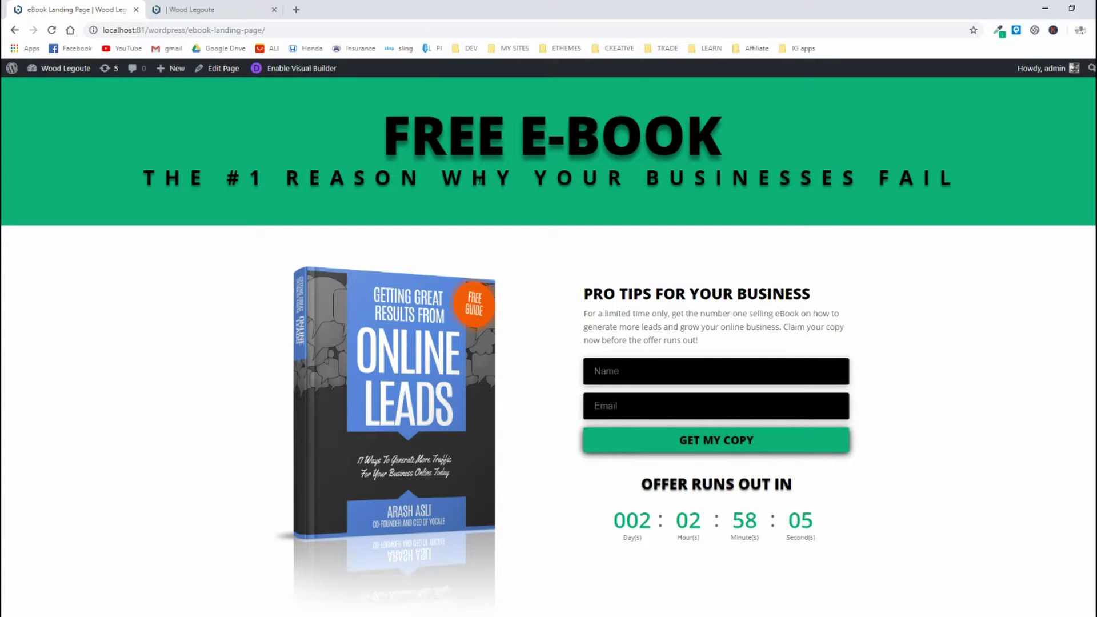
{"action": "left_click_drag", "start_coordinate": [118, 177], "coordinate": [171, 178]}
{"action": "left_click", "coordinate": [639, 172]}
{"action": "left_click", "coordinate": [604, 182]}
{"action": "left_click", "coordinate": [634, 183]}
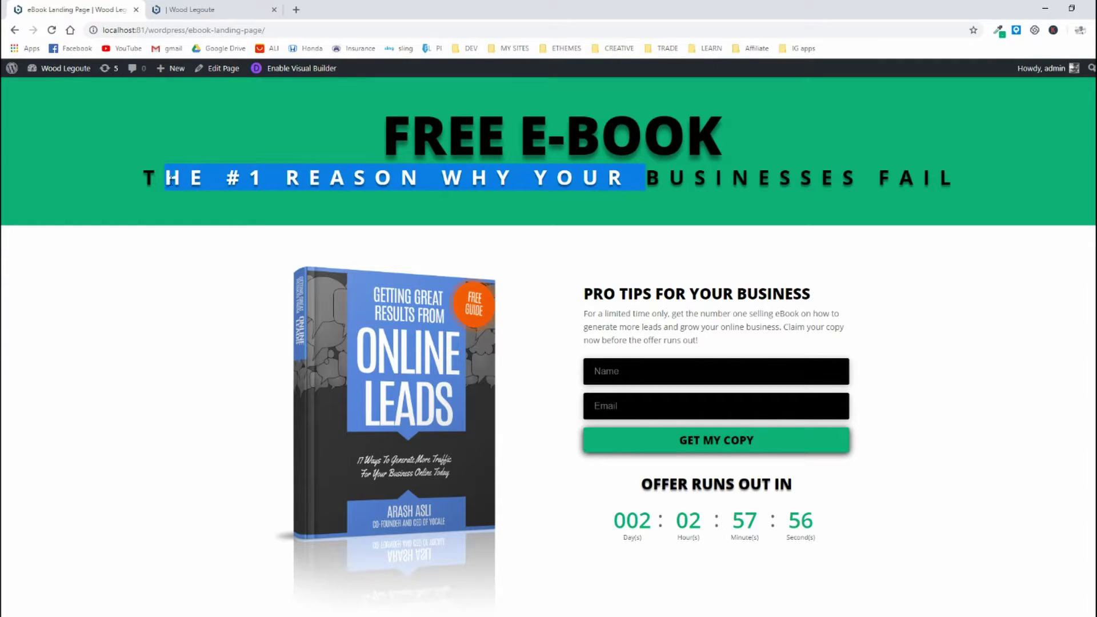
{"action": "left_click", "coordinate": [366, 196]}
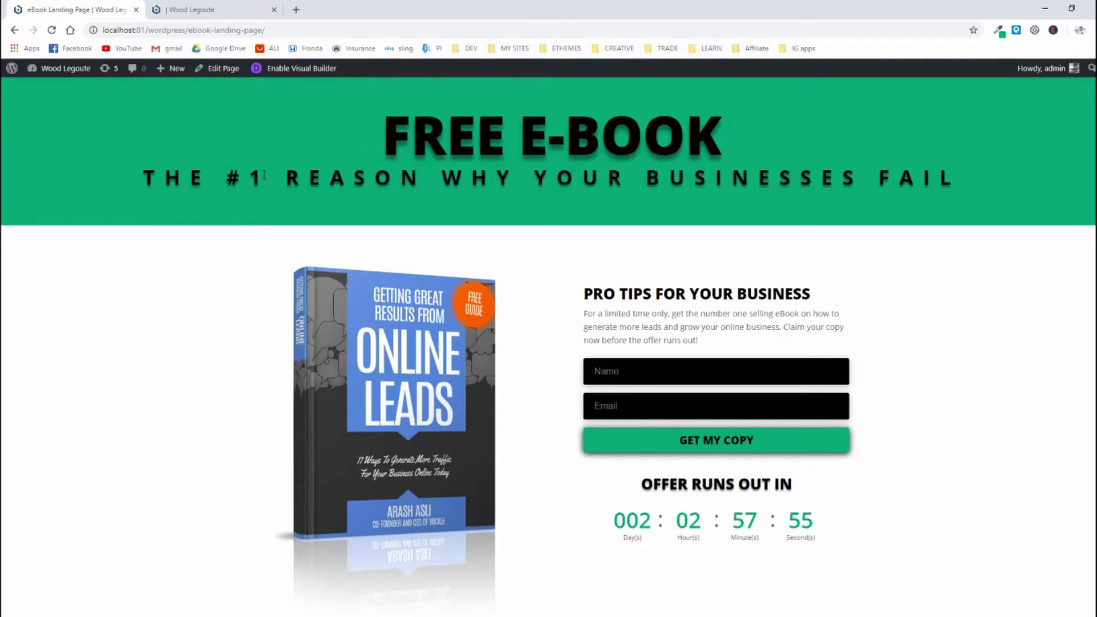
Step: Reopen the FREE E-BOOK text module's settings and add the line "THE #1 REASON WHY YOUR BUSINESS FAIL" below the title
{"action": "left_click", "coordinate": [199, 10]}
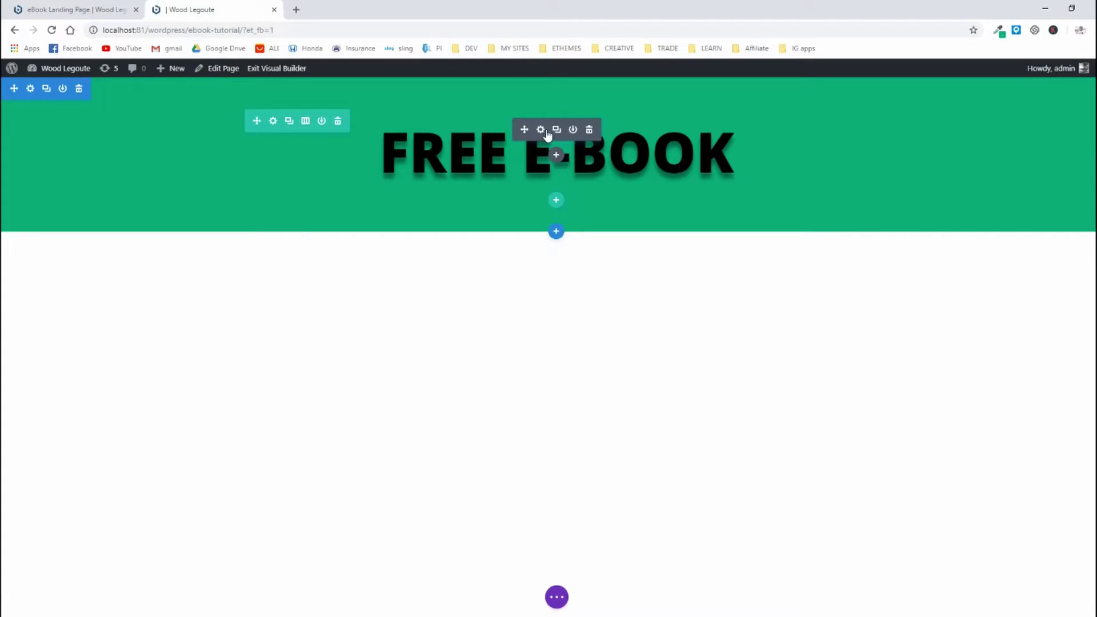
{"action": "left_click", "coordinate": [540, 130]}
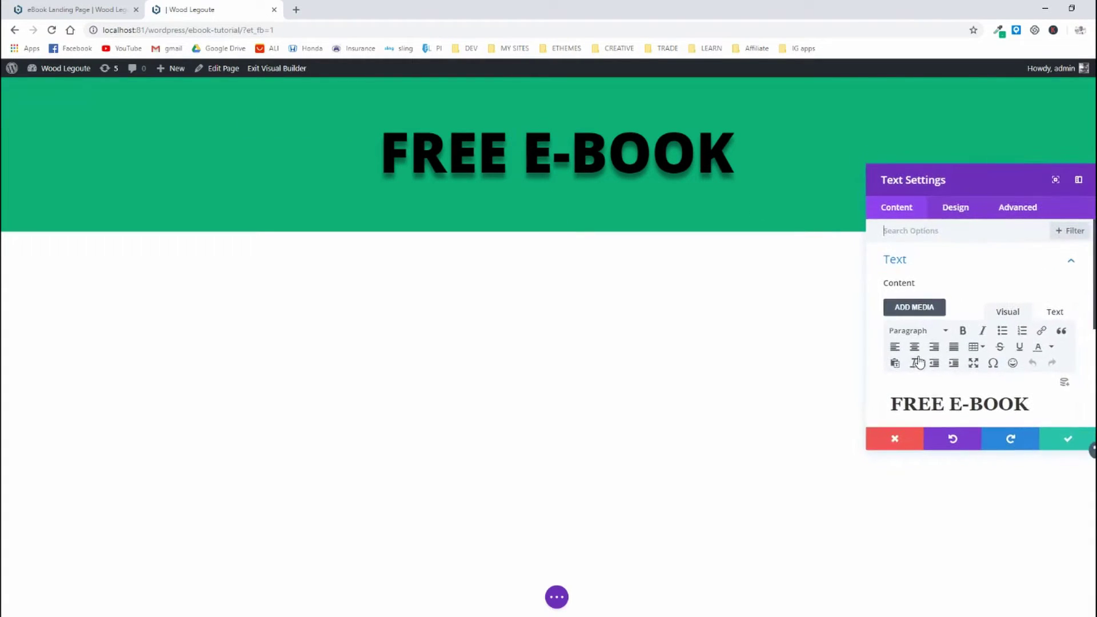
{"action": "scroll", "coordinate": [984, 350], "scroll_direction": "down", "scroll_amount": 1}
{"action": "left_click", "coordinate": [1035, 350]}
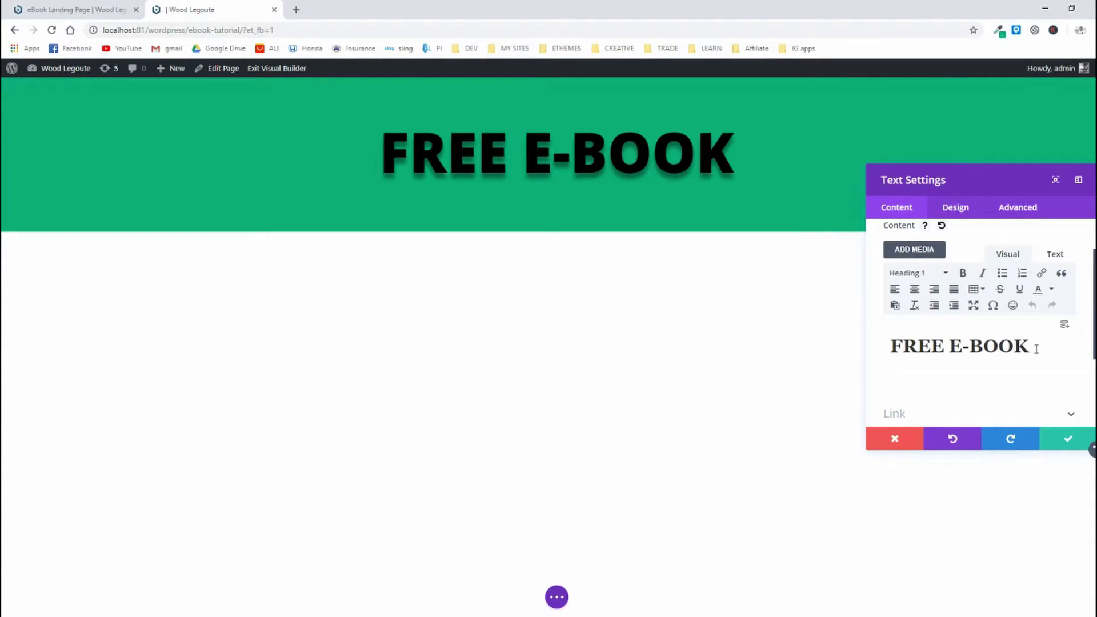
{"action": "key", "text": "Return"}
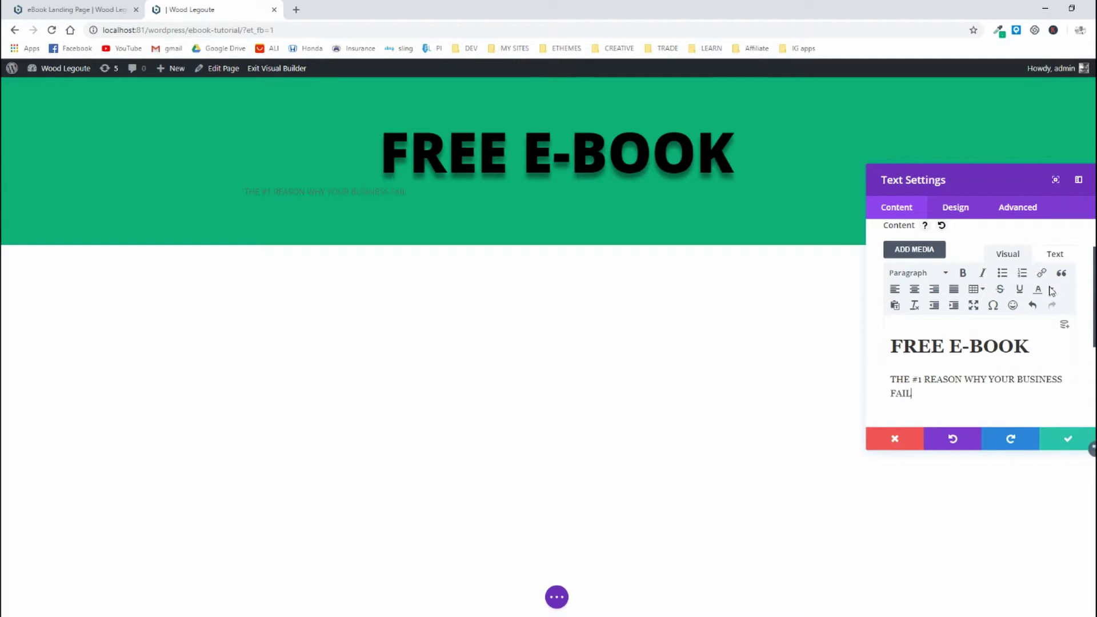
Step: Format the line "THE #1 REASON WHY YOUR BUSINESS FAIL" as Heading 2
{"action": "left_click_drag", "start_coordinate": [919, 390], "coordinate": [892, 379]}
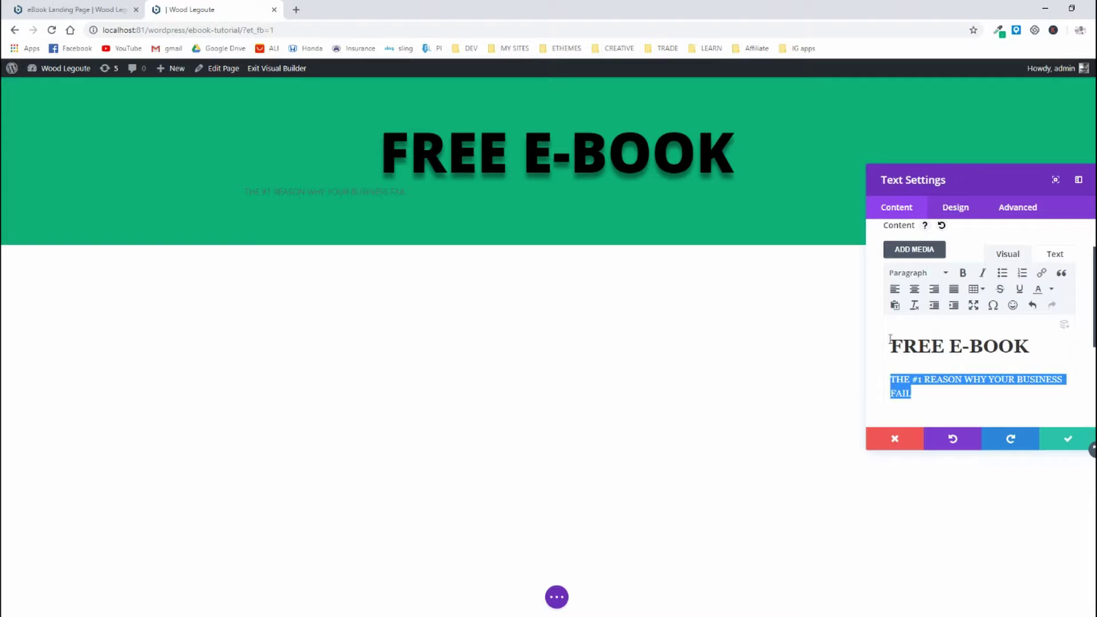
{"action": "left_click", "coordinate": [909, 274]}
{"action": "left_click", "coordinate": [906, 345]}
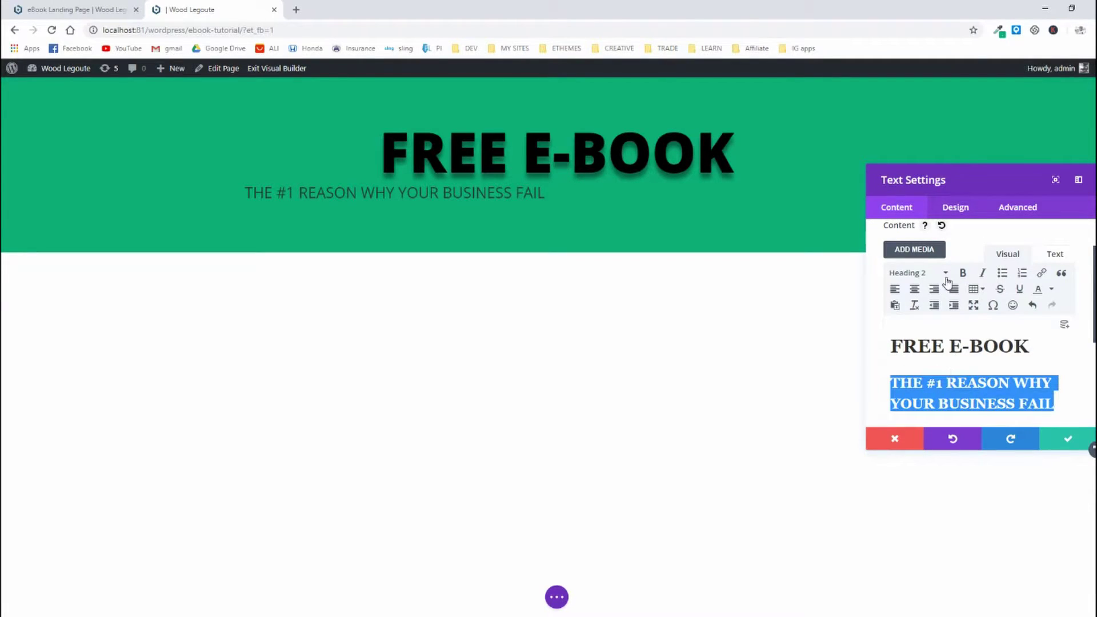
Step: Set the Heading 2 font weight of the subtitle to Ultra Bold in the module's heading design settings
{"action": "left_click", "coordinate": [946, 208]}
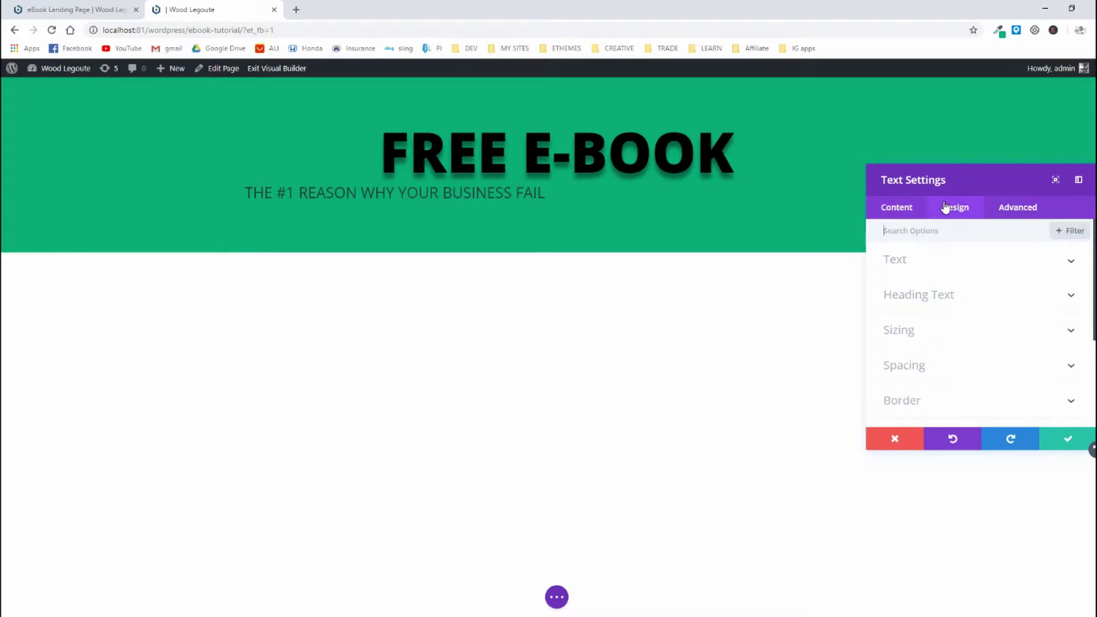
{"action": "left_click", "coordinate": [908, 297]}
{"action": "left_click", "coordinate": [935, 273]}
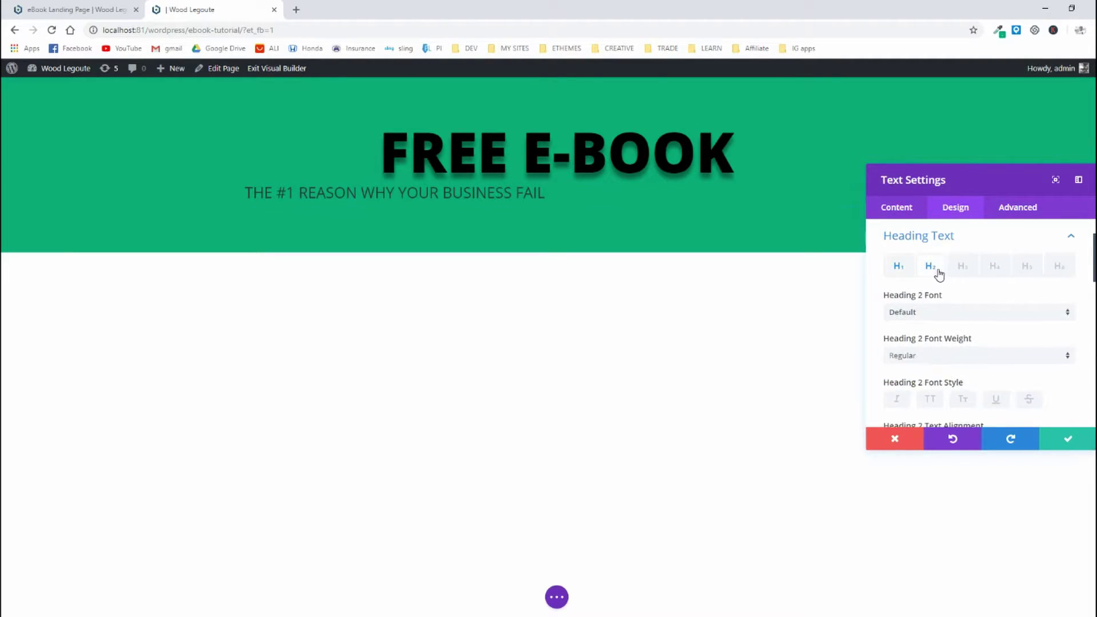
{"action": "left_click", "coordinate": [908, 355]}
{"action": "left_click", "coordinate": [917, 448]}
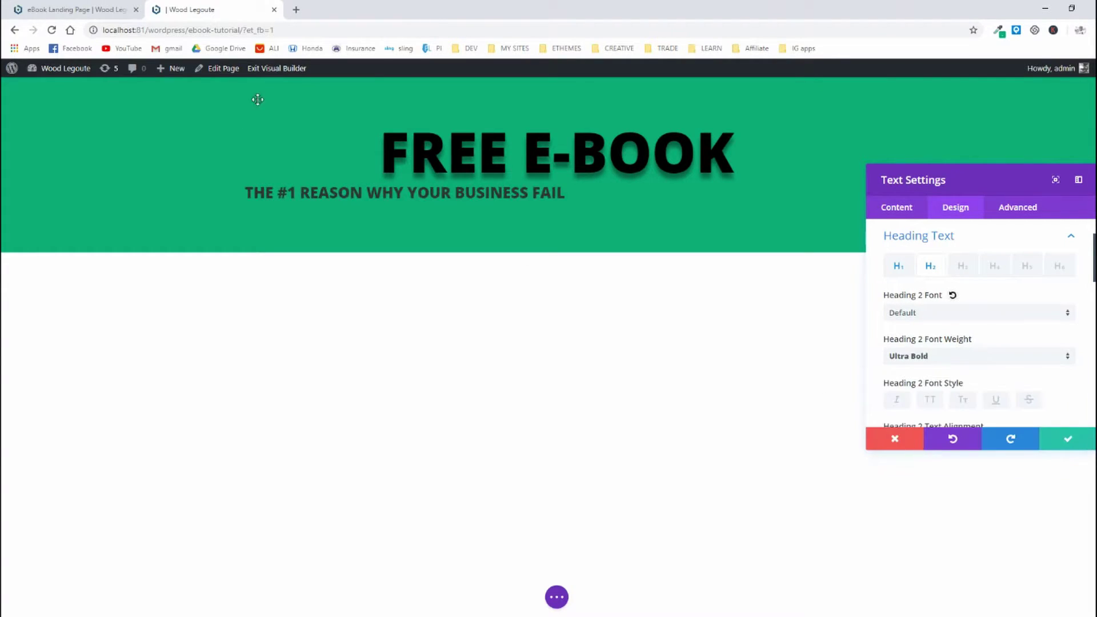
Step: Check the subtitle's weight on the finished landing page and set the Heading 2 font weight to Bold
{"action": "left_click", "coordinate": [123, 10]}
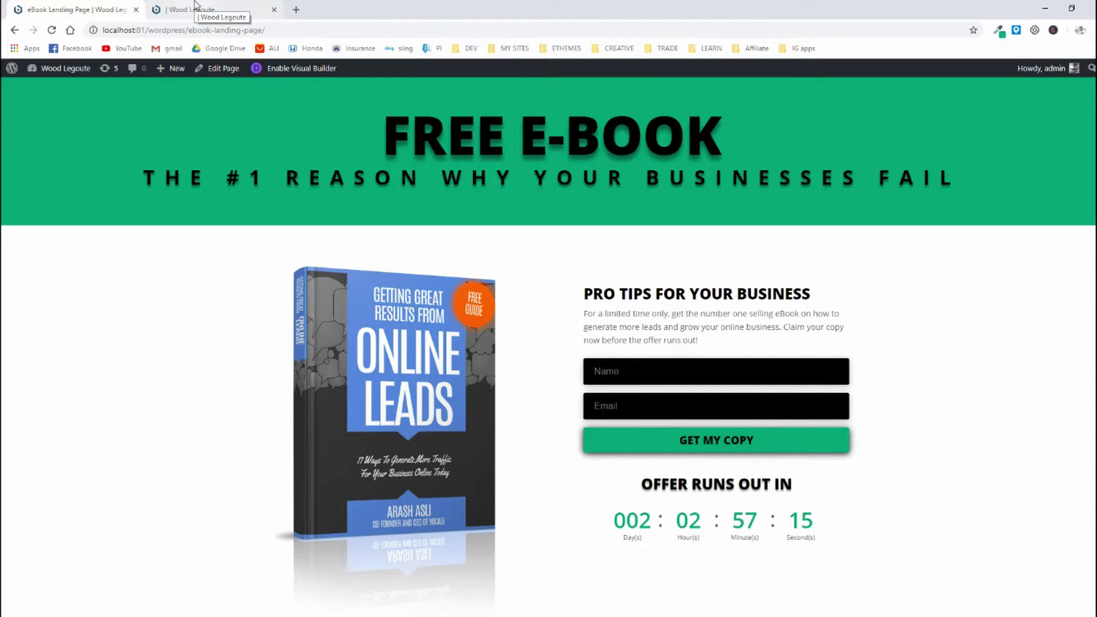
{"action": "left_click", "coordinate": [194, 6]}
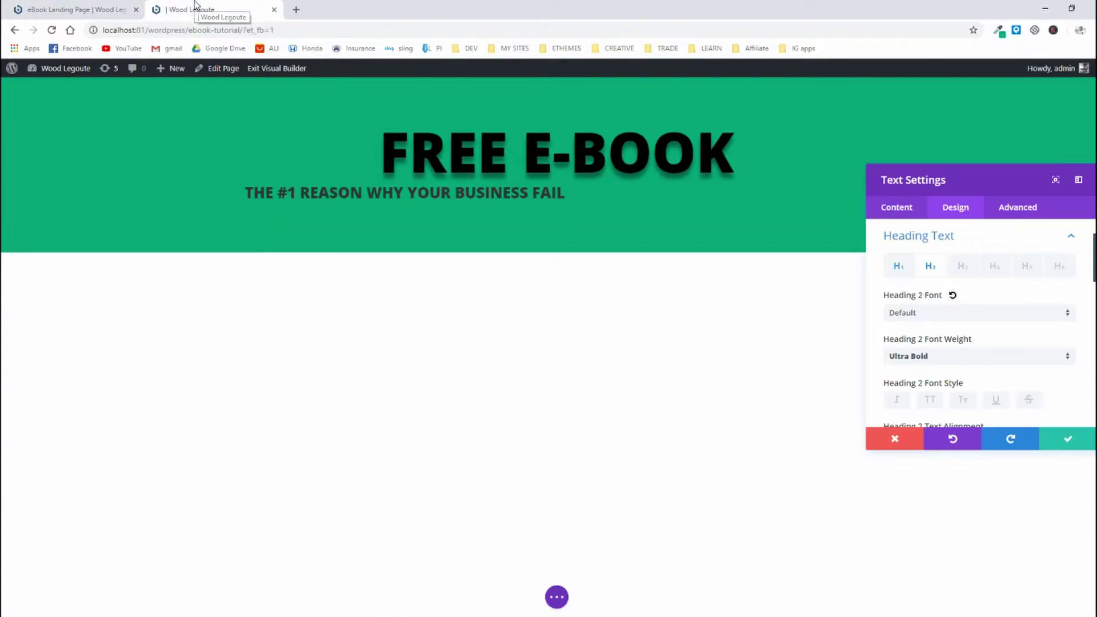
{"action": "left_click", "coordinate": [911, 360]}
{"action": "left_click", "coordinate": [913, 426]}
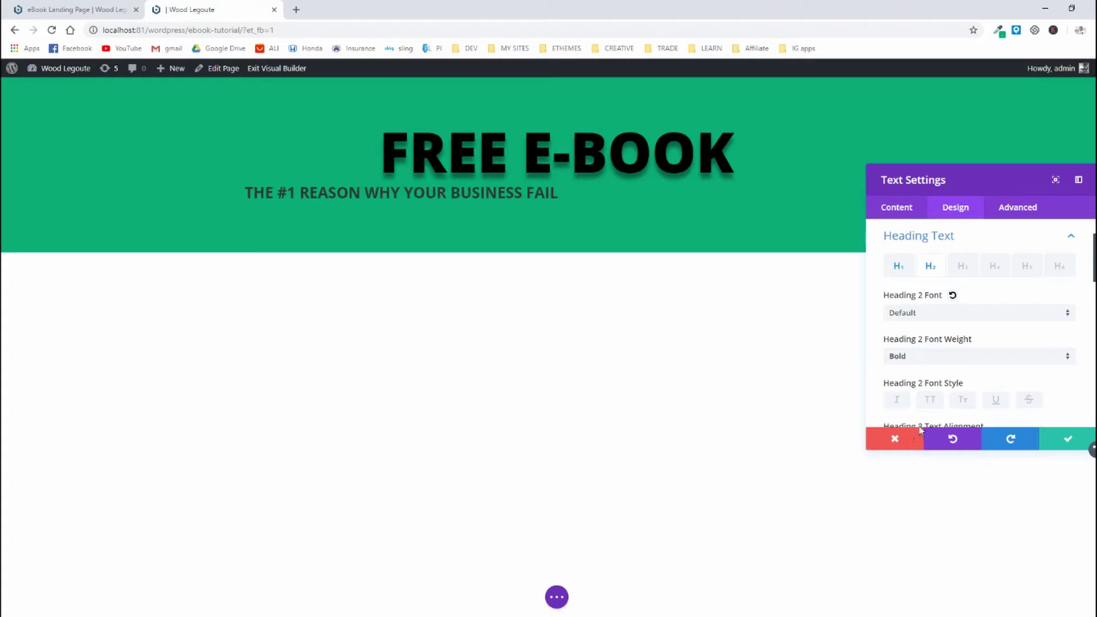
Step: Centre-align the Heading 2 subtitle and set its text color to black
{"action": "scroll", "coordinate": [948, 388], "scroll_direction": "down", "scroll_amount": 1}
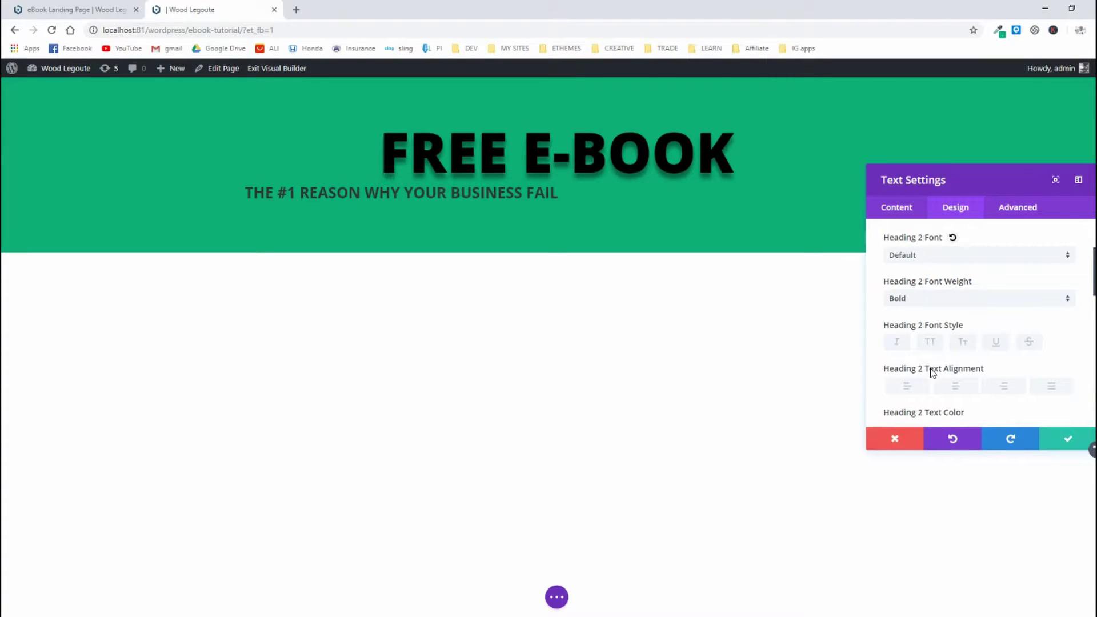
{"action": "left_click", "coordinate": [963, 393]}
{"action": "scroll", "coordinate": [958, 366], "scroll_direction": "down", "scroll_amount": 3}
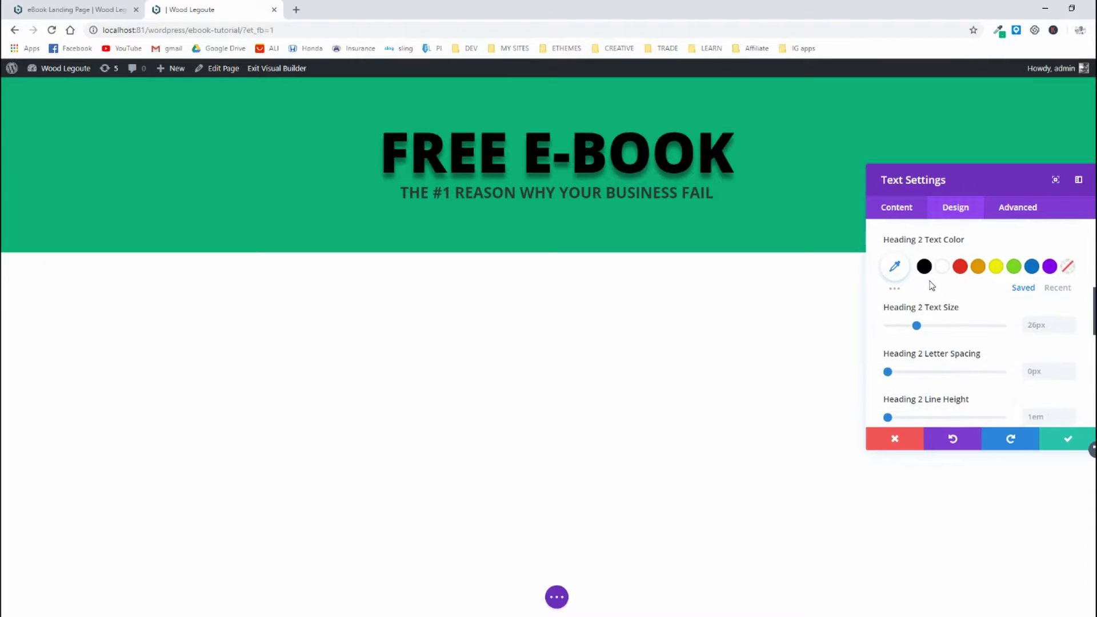
{"action": "left_click", "coordinate": [924, 267]}
Step: Set the Heading 2 text size to 30 px and its letter spacing to 12 px
{"action": "mouse_move", "coordinate": [917, 326]}
{"action": "left_mouse_down"}
{"action": "mouse_move", "coordinate": [923, 336]}
{"action": "mouse_move", "coordinate": [895, 319]}
{"action": "mouse_move", "coordinate": [903, 323]}
{"action": "left_mouse_up"}
{"action": "scroll", "coordinate": [923, 336], "scroll_direction": "down", "scroll_amount": 1}
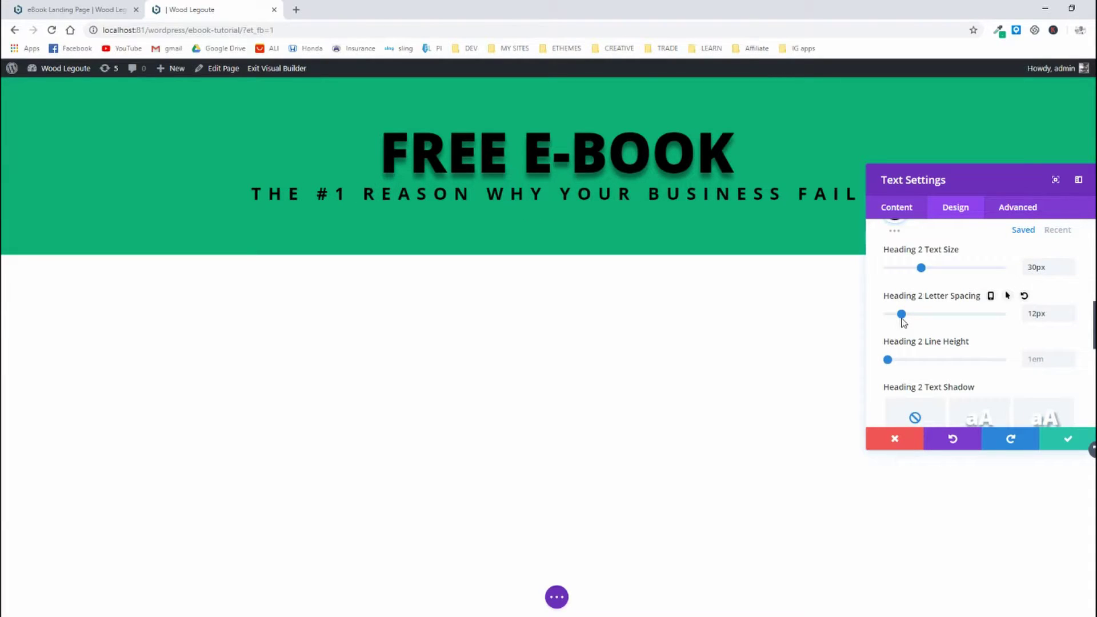
Step: Apply the first text shadow preset to the Heading 2 subtitle and save the module settings
{"action": "scroll", "coordinate": [902, 323], "scroll_direction": "down", "scroll_amount": 1}
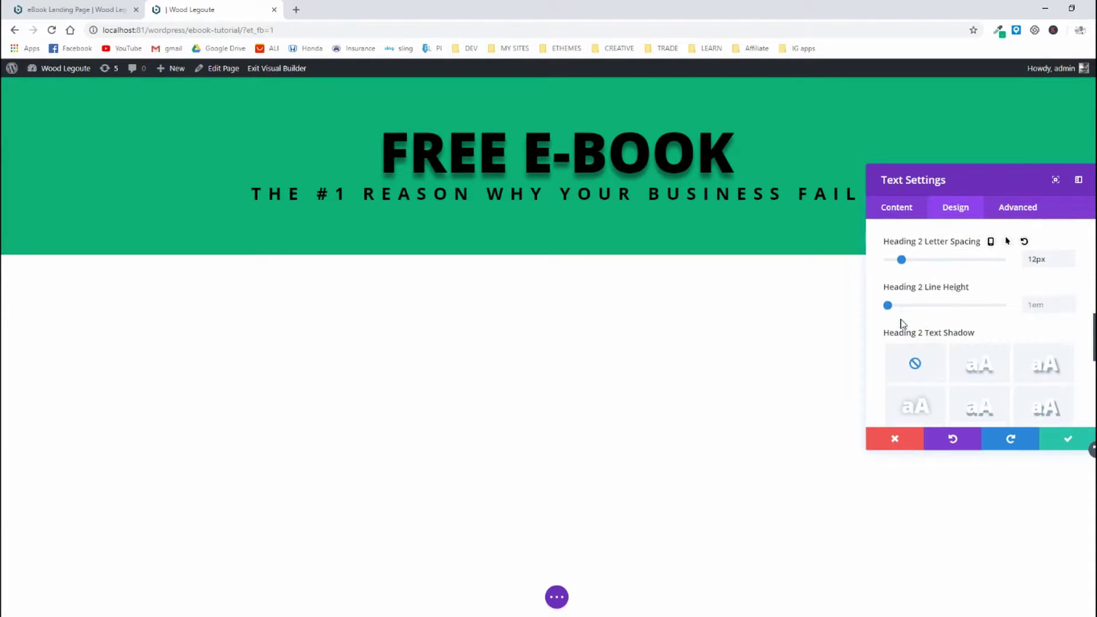
{"action": "left_click", "coordinate": [982, 370]}
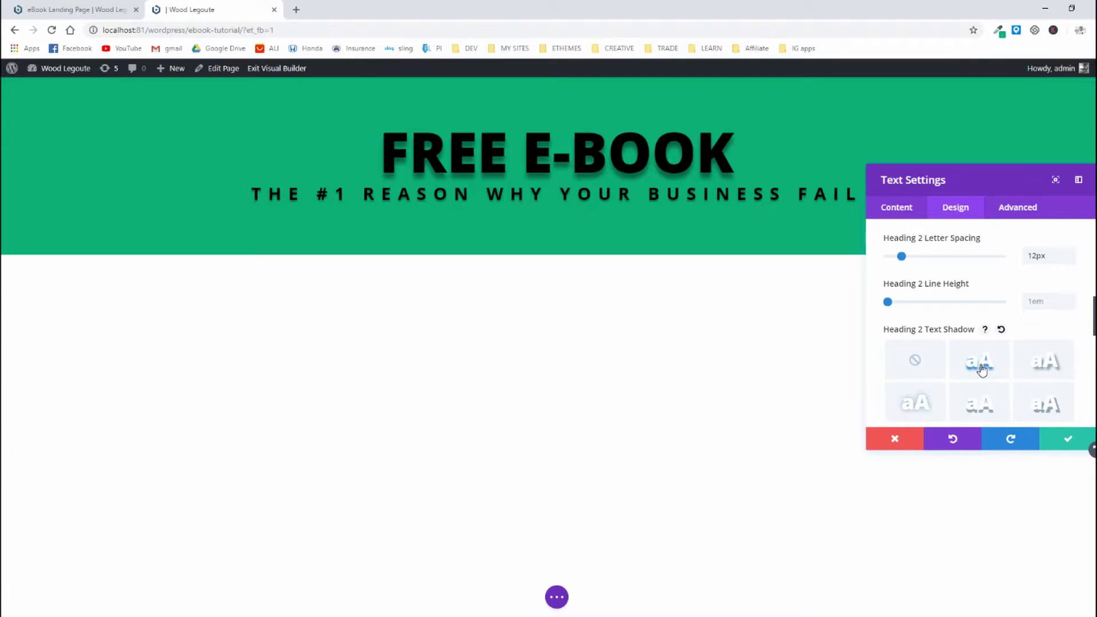
{"action": "left_click", "coordinate": [1068, 440]}
Step: Compare the header with the finished landing page, make the header row fullwidth and save the row settings
{"action": "left_click", "coordinate": [69, 10]}
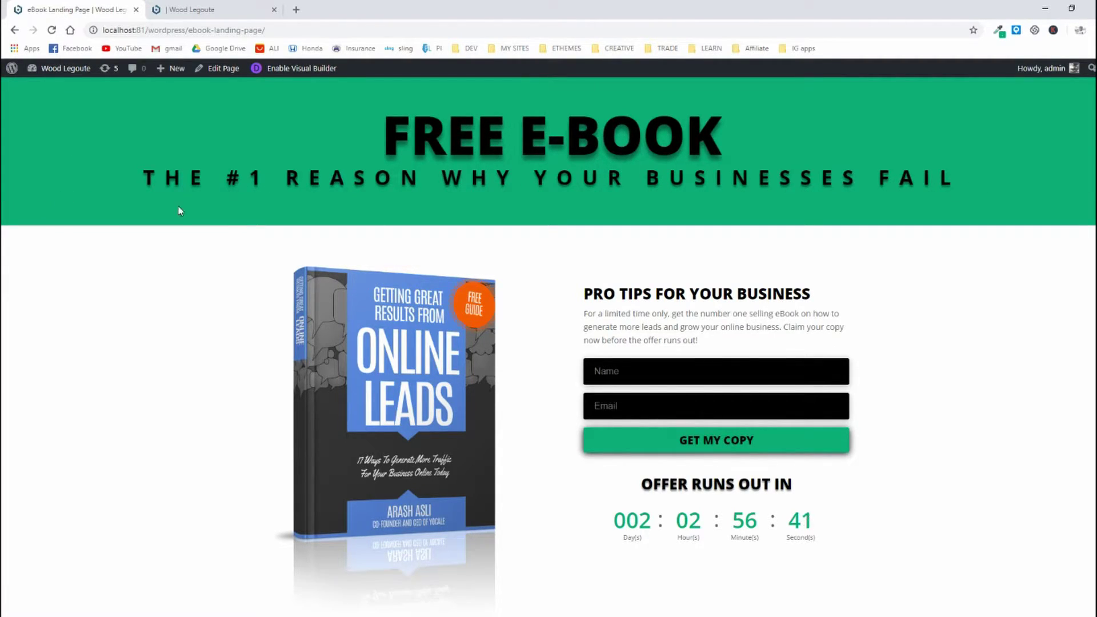
{"action": "left_click", "coordinate": [237, 7]}
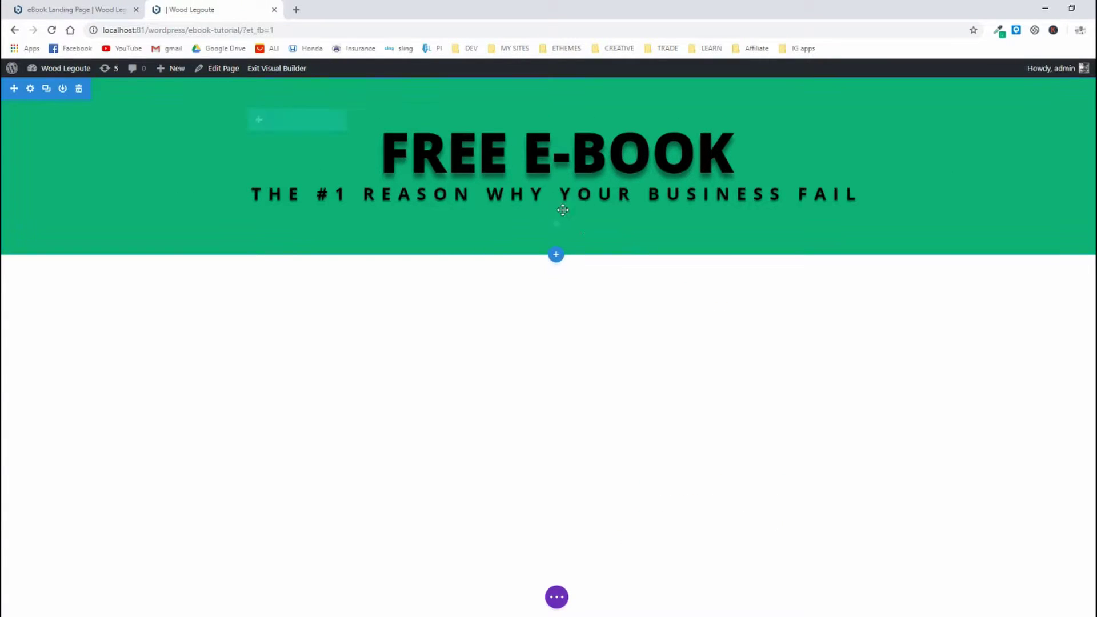
{"action": "mouse_move", "coordinate": [275, 164]}
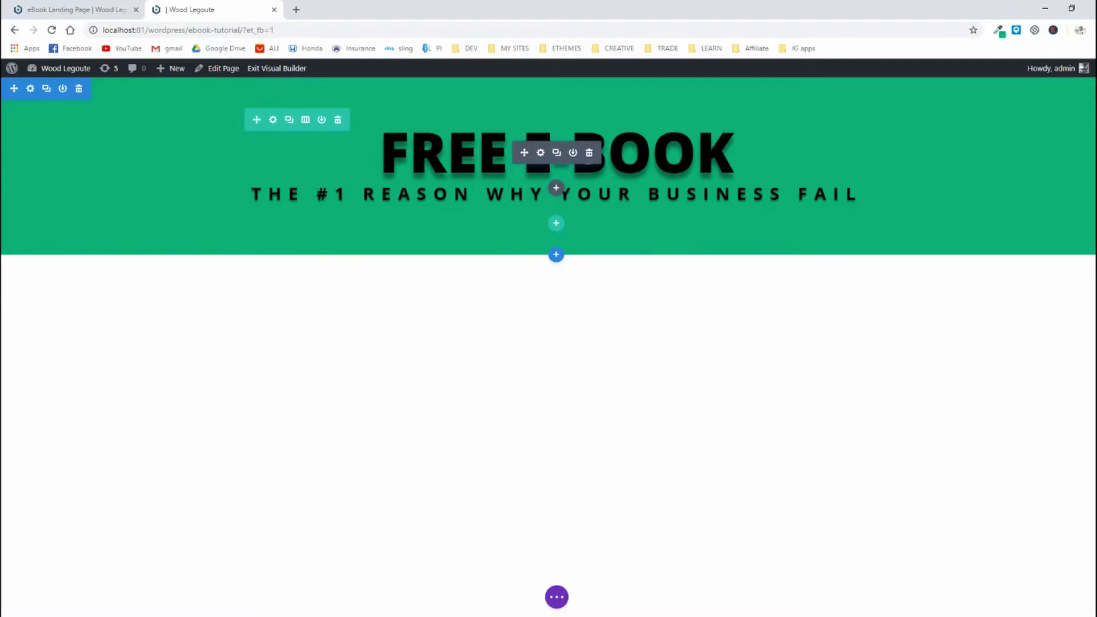
{"action": "left_click", "coordinate": [273, 121]}
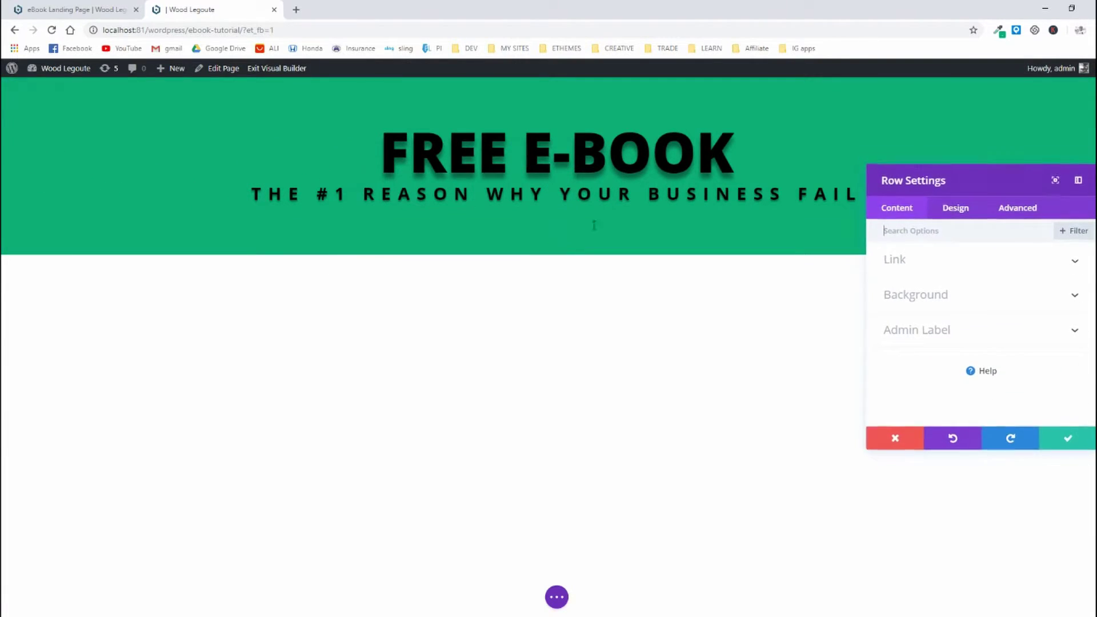
{"action": "left_click", "coordinate": [956, 212]}
{"action": "left_click", "coordinate": [929, 267]}
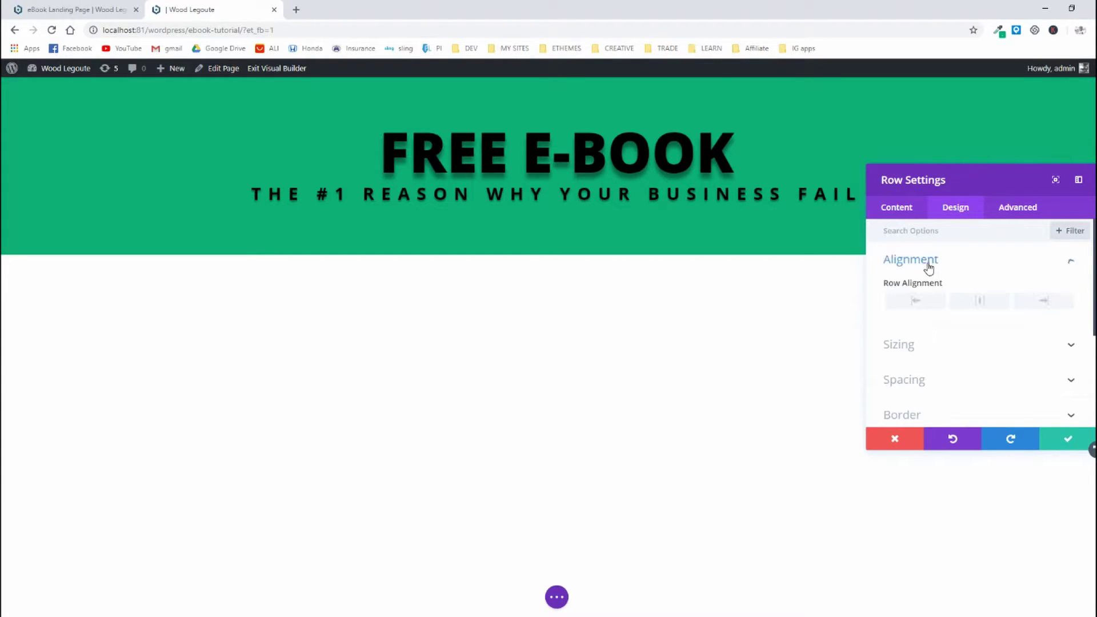
{"action": "left_click", "coordinate": [967, 269]}
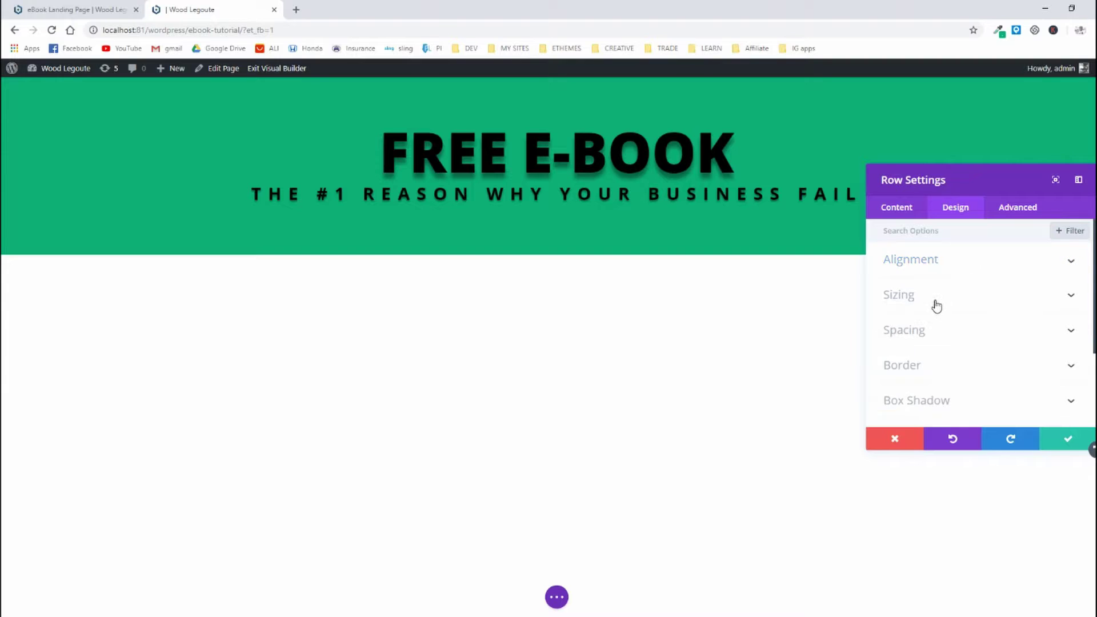
{"action": "left_click", "coordinate": [935, 303]}
{"action": "scroll", "coordinate": [936, 306], "scroll_direction": "down", "scroll_amount": 1}
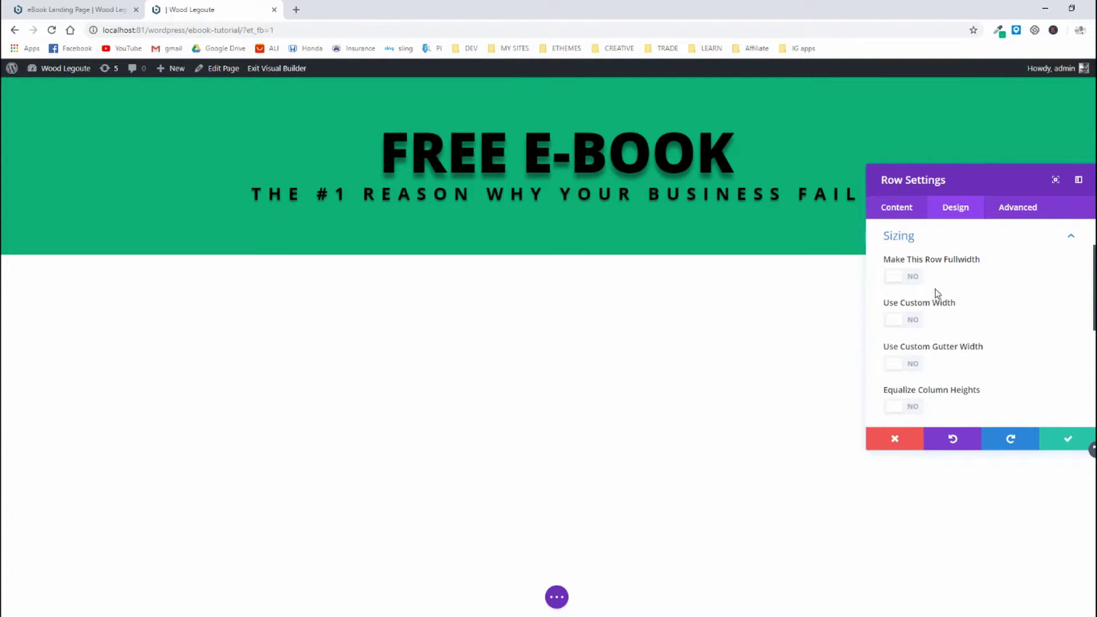
{"action": "left_click", "coordinate": [904, 280]}
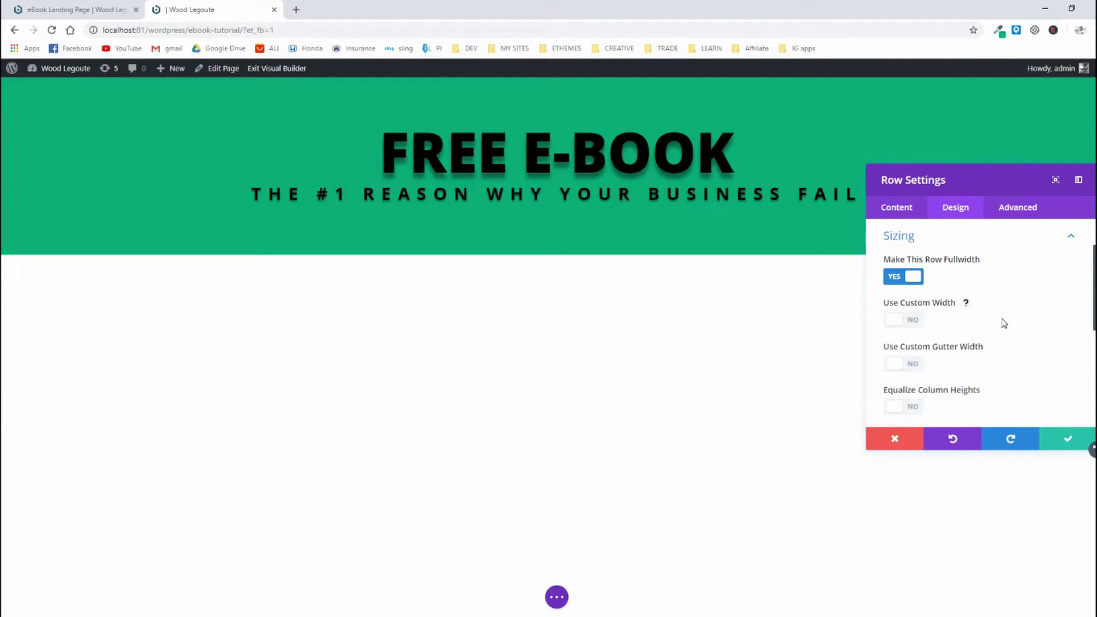
{"action": "left_click", "coordinate": [1068, 439]}
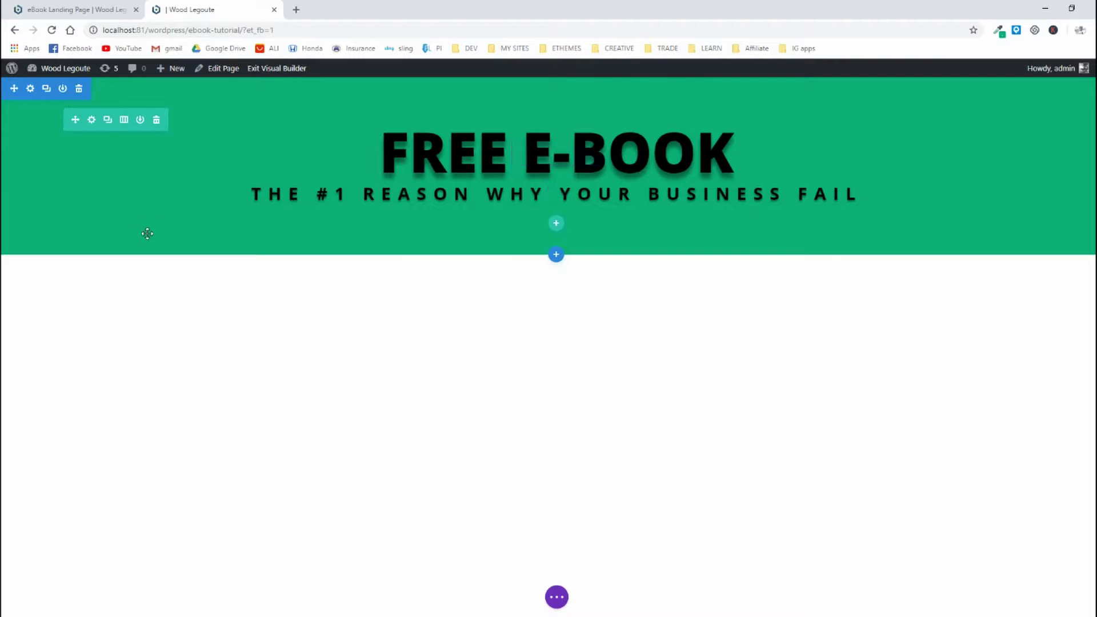
Step: Check the subtitle against the finished page and widen the Heading 2 letter spacing to 25 px in the header's text module
{"action": "left_click", "coordinate": [80, 9]}
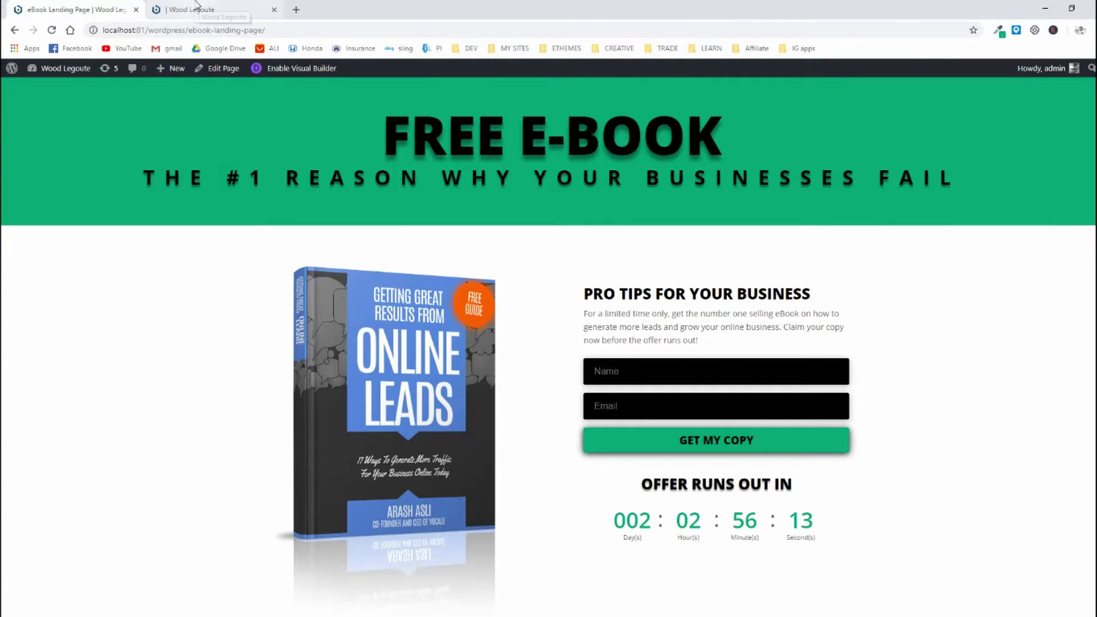
{"action": "left_click", "coordinate": [196, 6]}
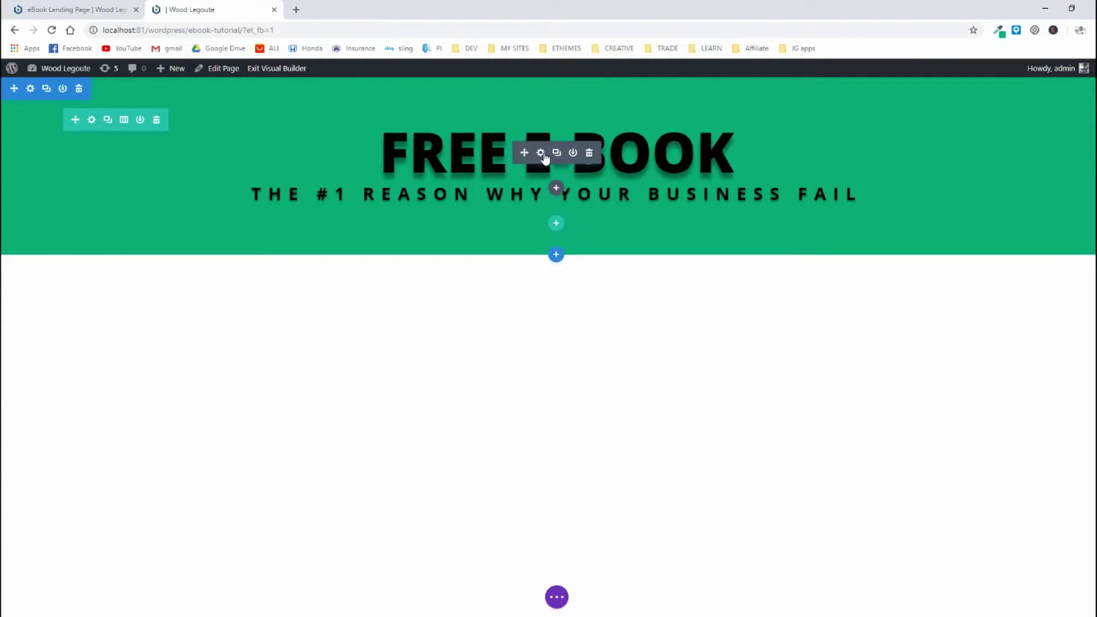
{"action": "left_click", "coordinate": [540, 153]}
{"action": "left_click", "coordinate": [950, 211]}
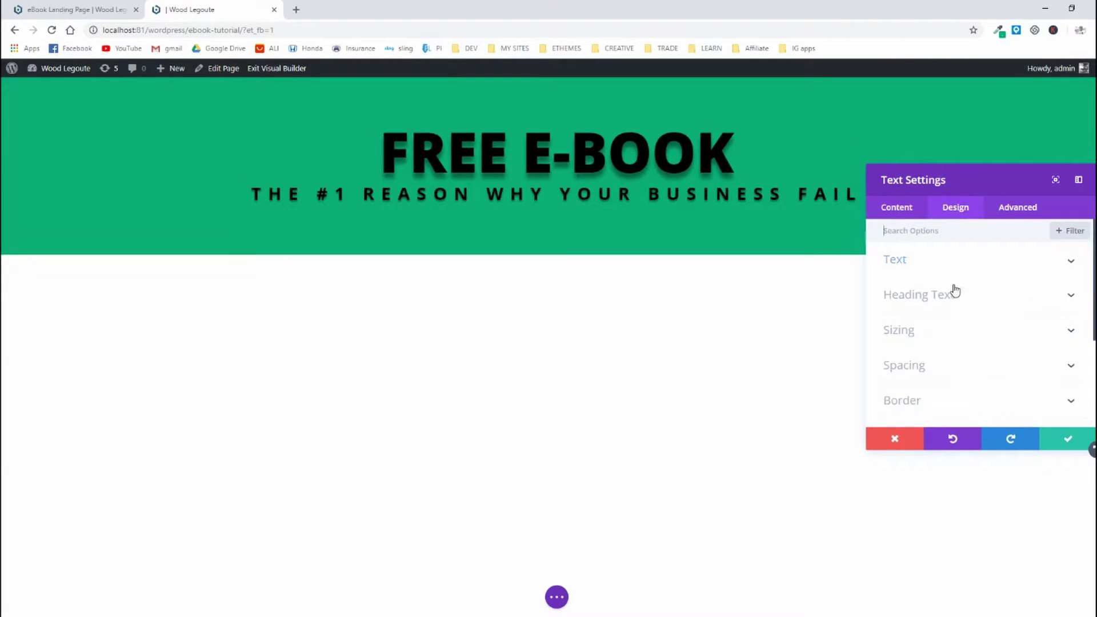
{"action": "left_click_drag", "start_coordinate": [930, 181], "coordinate": [537, 270]}
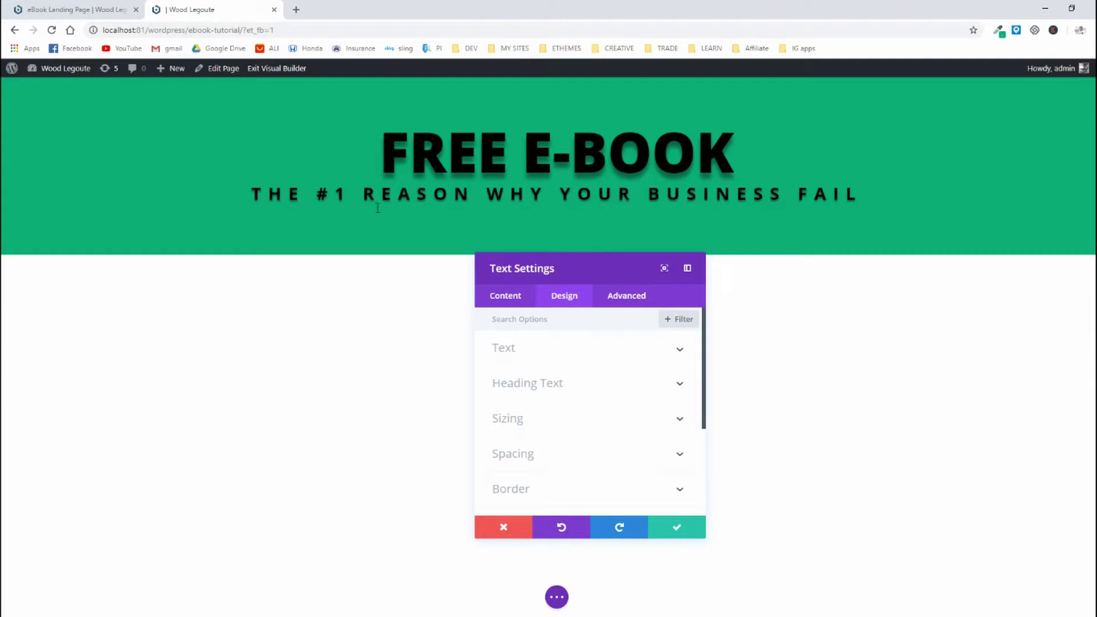
{"action": "left_click", "coordinate": [560, 390]}
{"action": "left_click", "coordinate": [546, 363]}
{"action": "scroll", "coordinate": [566, 411], "scroll_direction": "down", "scroll_amount": 5}
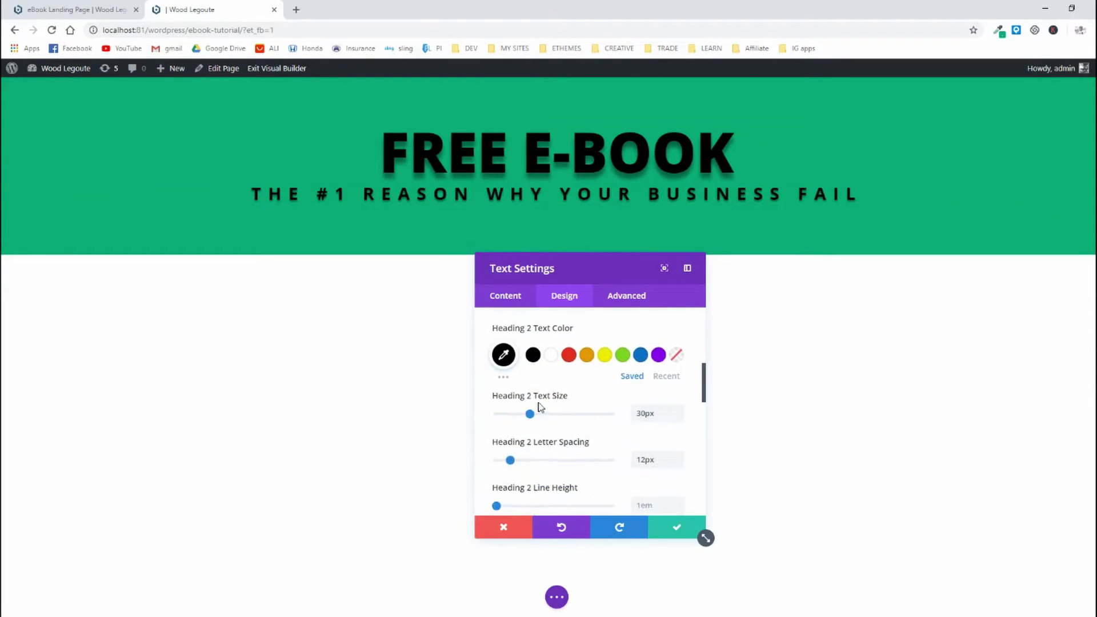
{"action": "scroll", "coordinate": [563, 409], "scroll_direction": "down", "scroll_amount": 4}
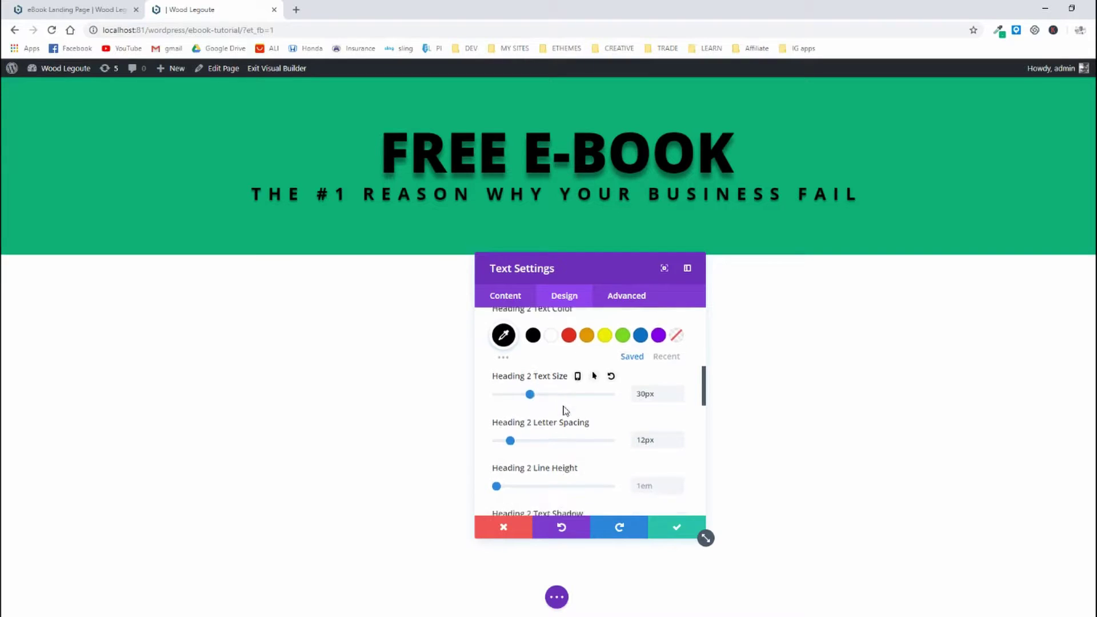
{"action": "left_click_drag", "start_coordinate": [512, 346], "coordinate": [527, 348]}
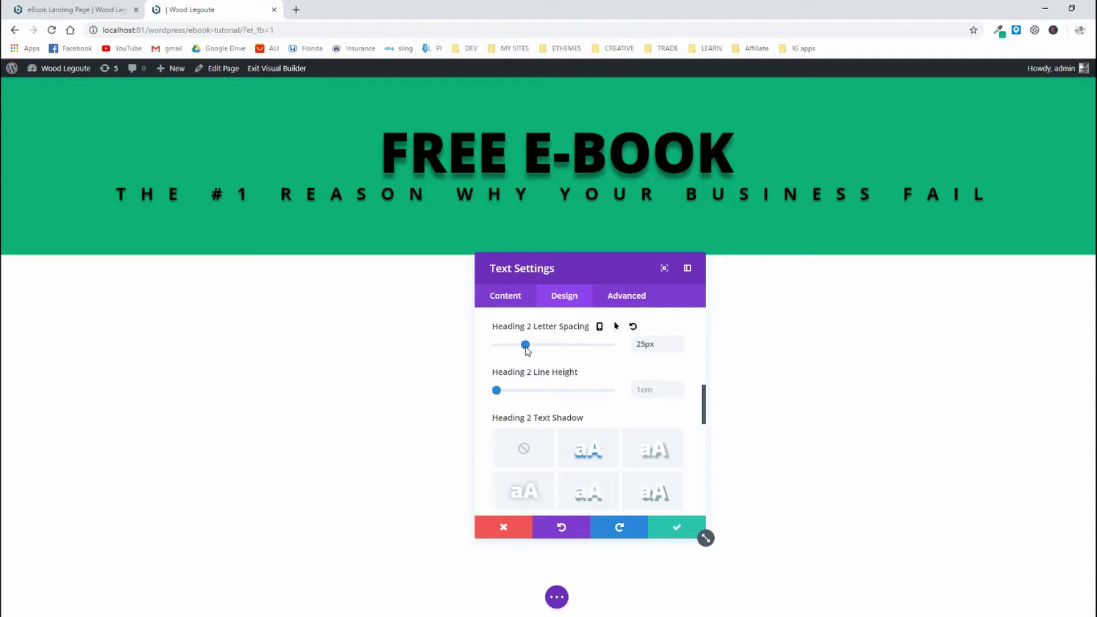
Step: Set the main heading's text size to 100 px and save the text module's settings
{"action": "scroll", "coordinate": [627, 392], "scroll_direction": "up", "scroll_amount": 5}
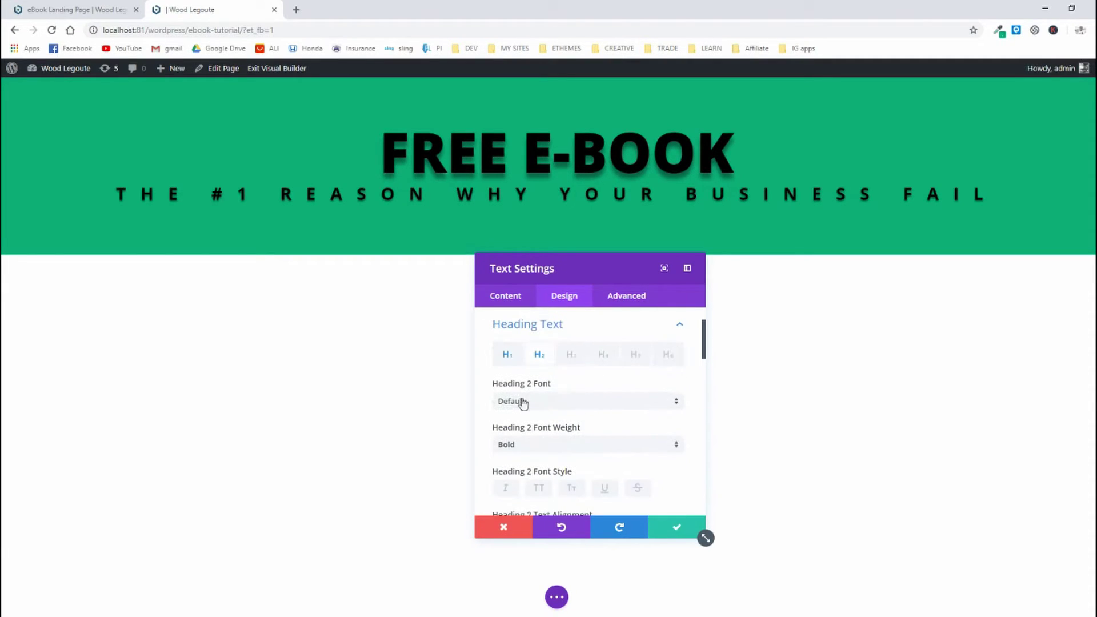
{"action": "left_click", "coordinate": [500, 360]}
{"action": "scroll", "coordinate": [508, 374], "scroll_direction": "down", "scroll_amount": 5}
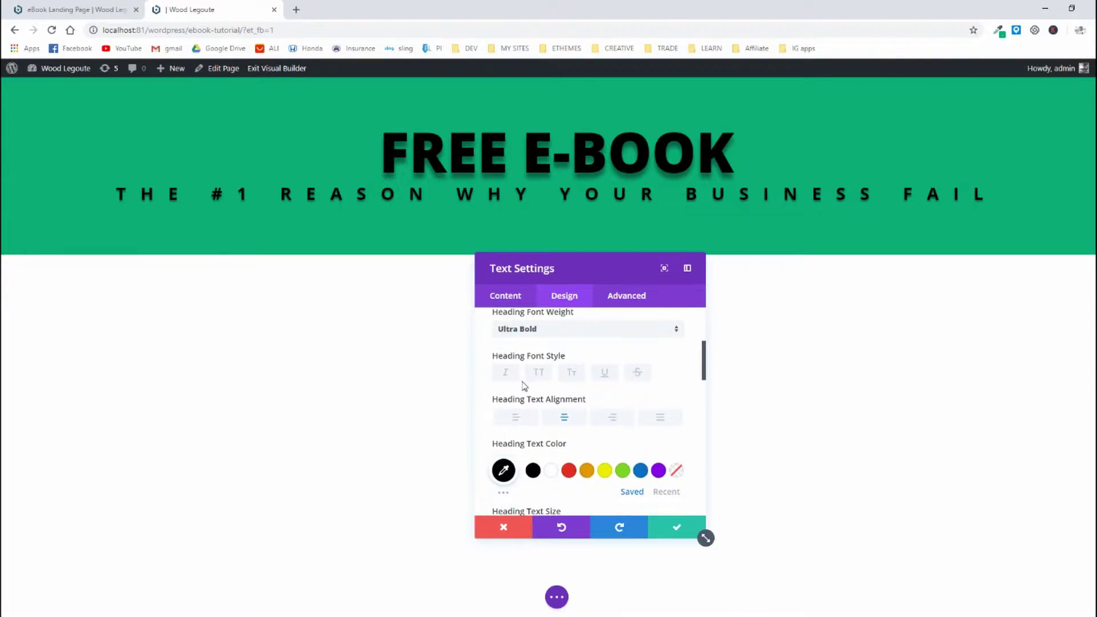
{"action": "left_click_drag", "start_coordinate": [607, 417], "coordinate": [616, 421]}
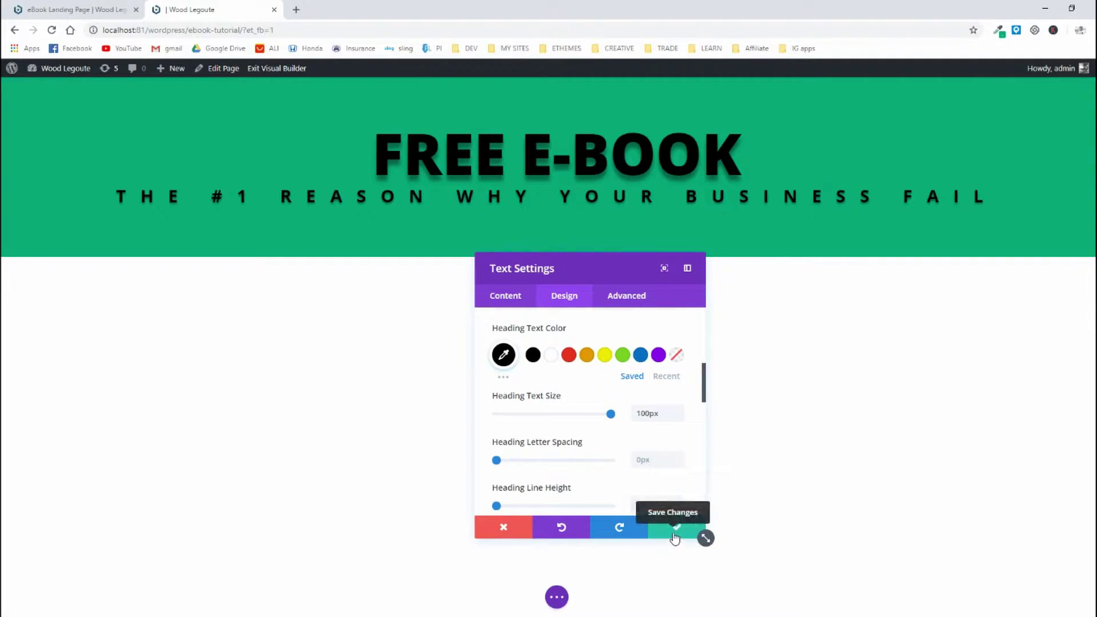
{"action": "left_click", "coordinate": [676, 528]}
Step: Compare the title size and subtitle spacing with those on the finished eBook landing page
{"action": "left_click", "coordinate": [83, 5]}
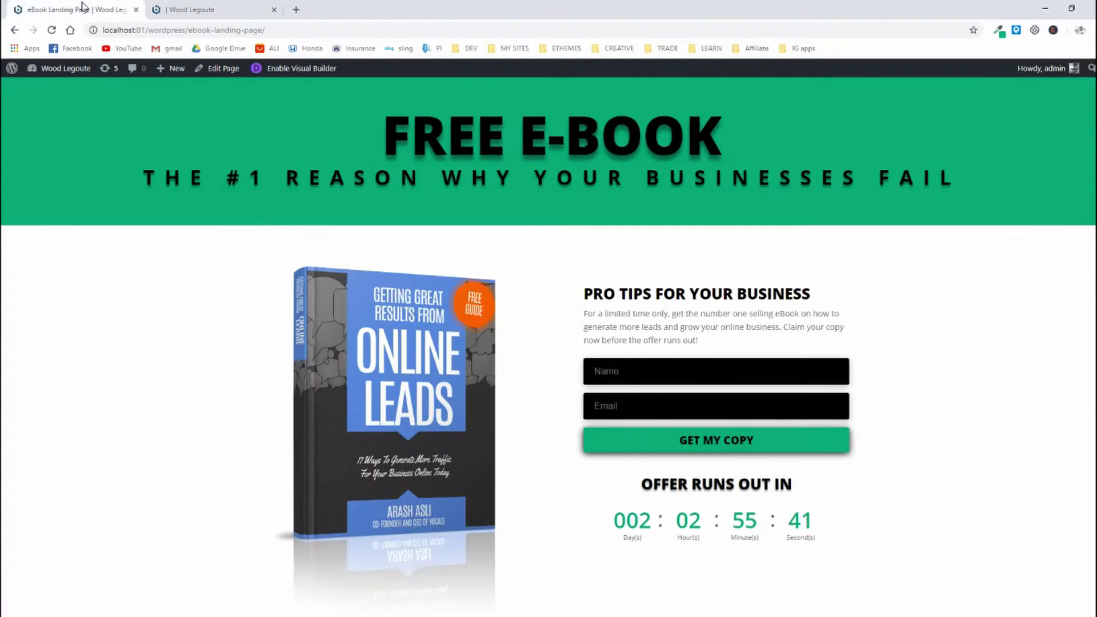
{"action": "left_click", "coordinate": [196, 9]}
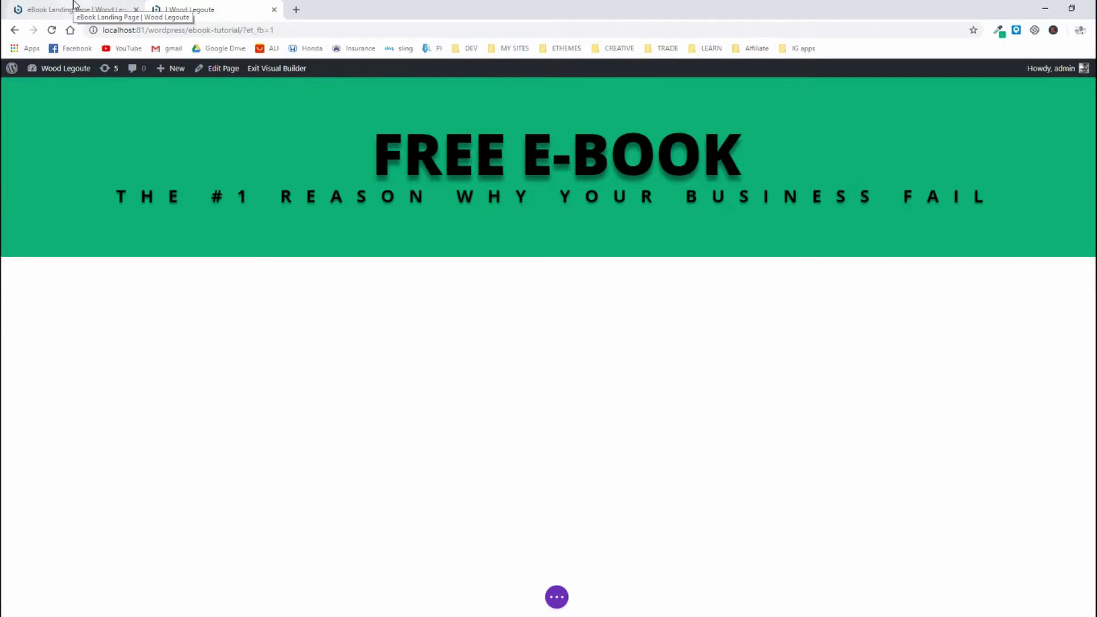
{"action": "left_click", "coordinate": [73, 5]}
{"action": "left_click", "coordinate": [197, 9]}
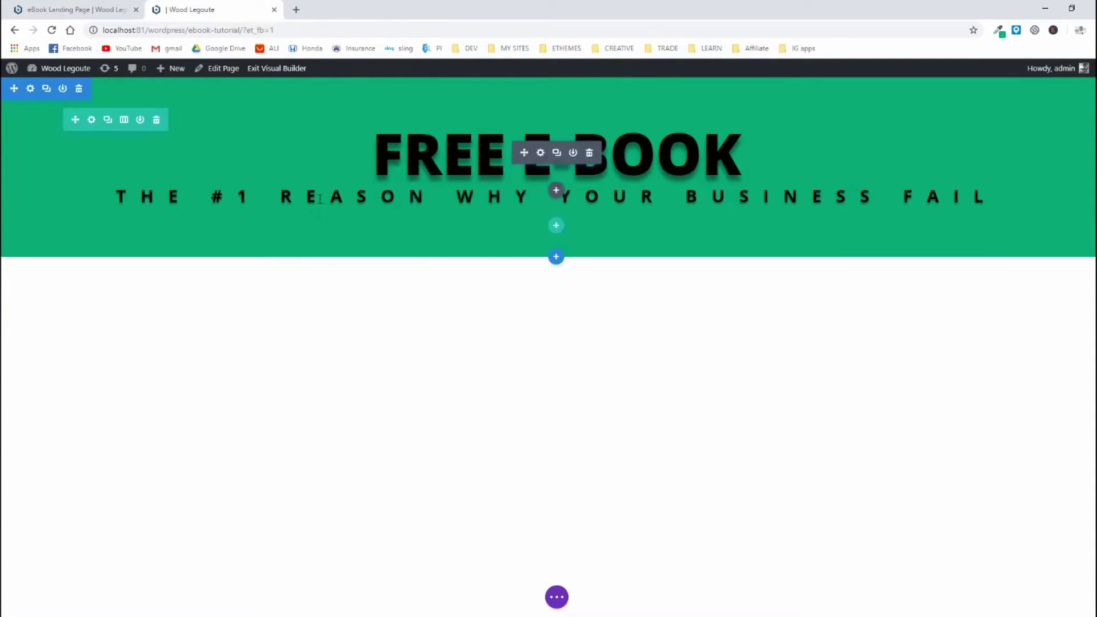
{"action": "left_click", "coordinate": [73, 10]}
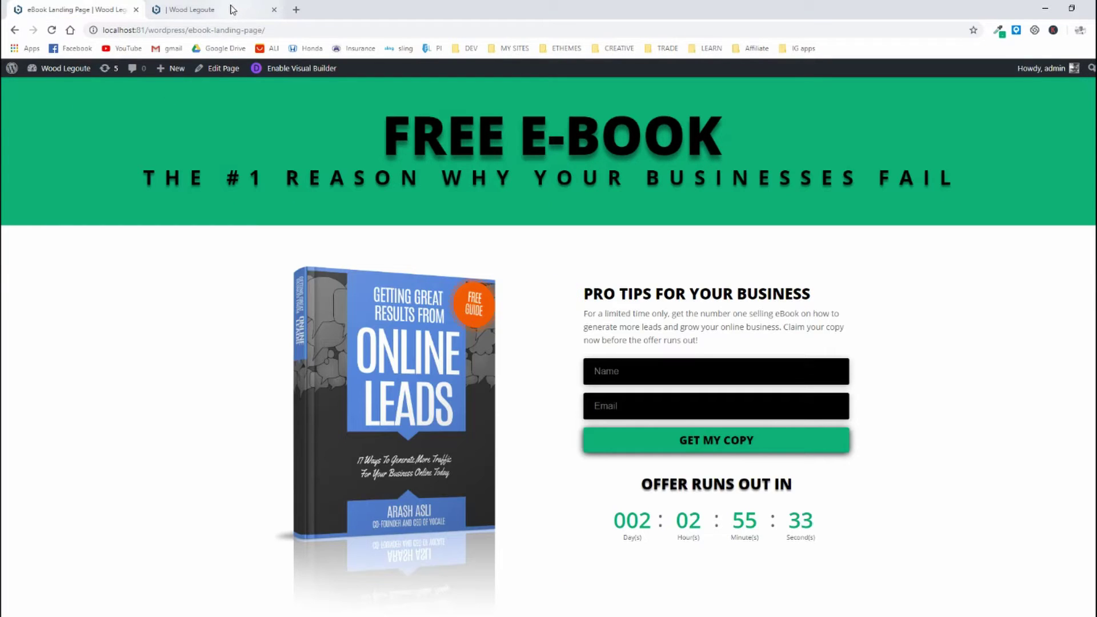
{"action": "left_click", "coordinate": [228, 9]}
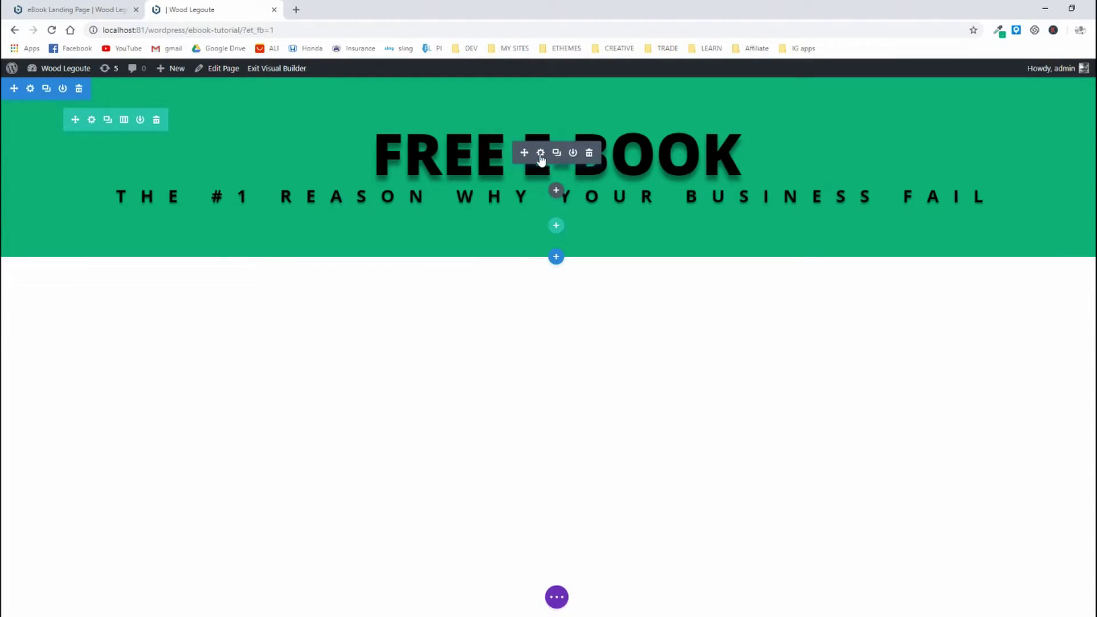
Step: Set the Heading 2 letter spacing to 20 px in the header's text module and save the changes
{"action": "left_click", "coordinate": [541, 154]}
{"action": "left_click", "coordinate": [563, 298]}
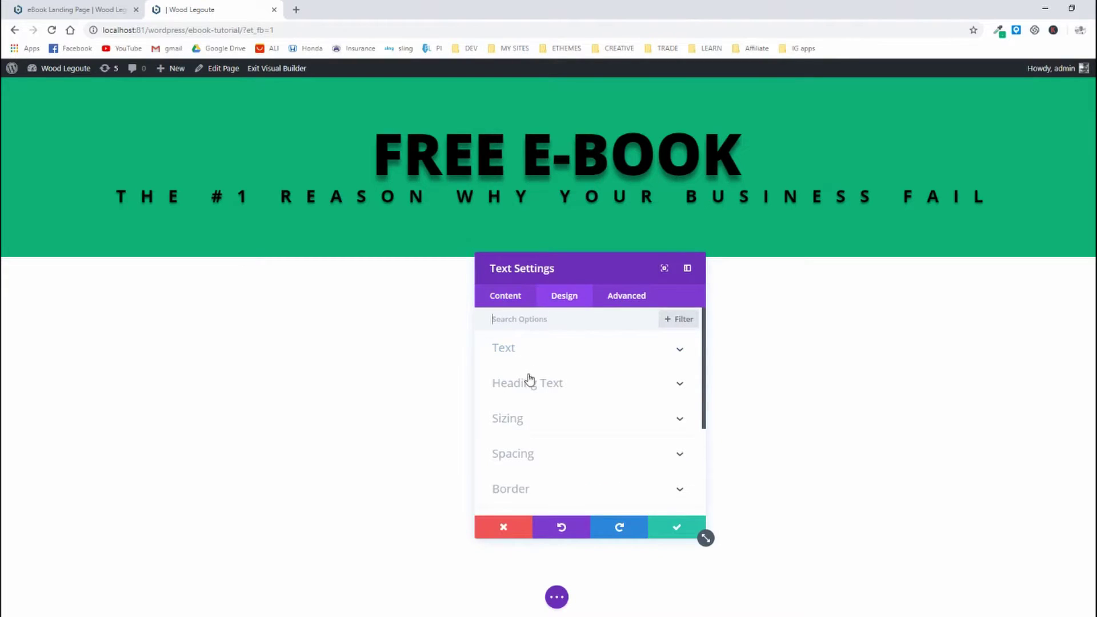
{"action": "left_click", "coordinate": [528, 377]}
{"action": "left_click", "coordinate": [540, 356]}
{"action": "scroll", "coordinate": [553, 409], "scroll_direction": "down", "scroll_amount": 2}
{"action": "scroll", "coordinate": [553, 408], "scroll_direction": "down", "scroll_amount": 3}
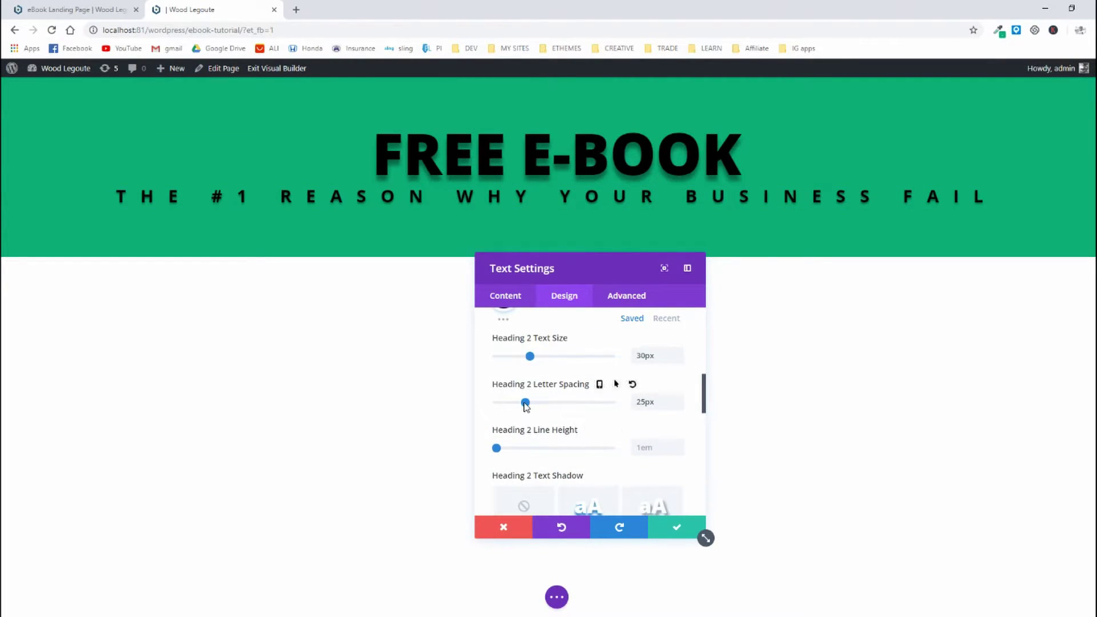
{"action": "left_click_drag", "start_coordinate": [525, 404], "coordinate": [520, 404]}
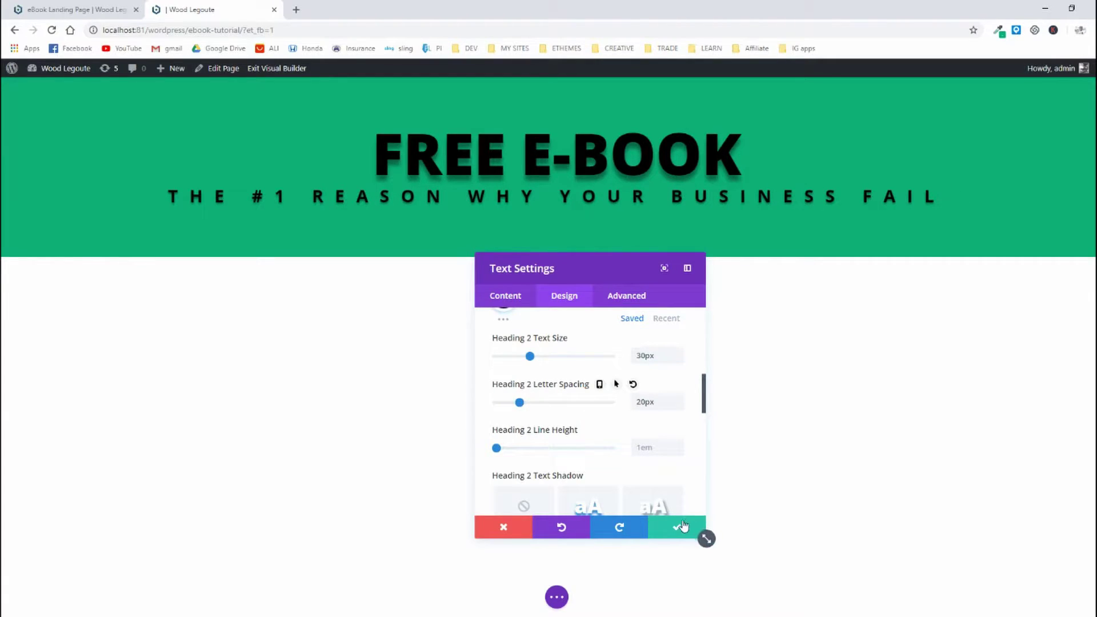
{"action": "left_click", "coordinate": [677, 525]}
Step: Reduce the green header section's top and bottom padding to bring its height closer to the finished page
{"action": "left_click", "coordinate": [94, 8]}
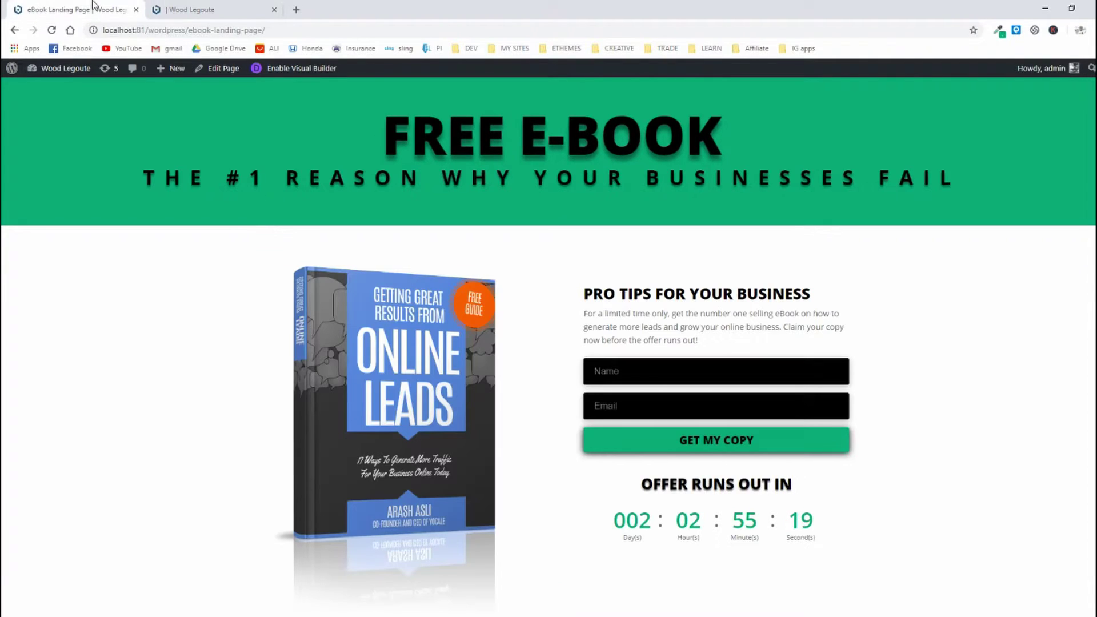
{"action": "left_click", "coordinate": [202, 11]}
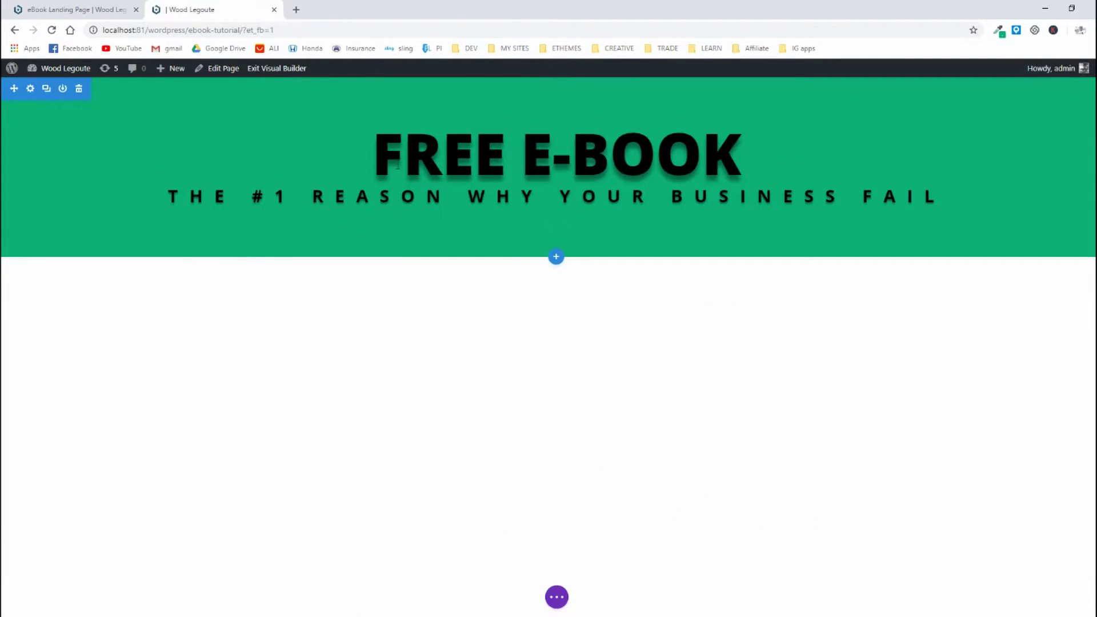
{"action": "left_click_drag", "start_coordinate": [406, 81], "coordinate": [410, 74]}
{"action": "left_click_drag", "start_coordinate": [399, 246], "coordinate": [397, 222]}
Step: Compare the header section's height and text placement with the finished landing page
{"action": "left_click", "coordinate": [91, 7]}
{"action": "left_click", "coordinate": [194, 4]}
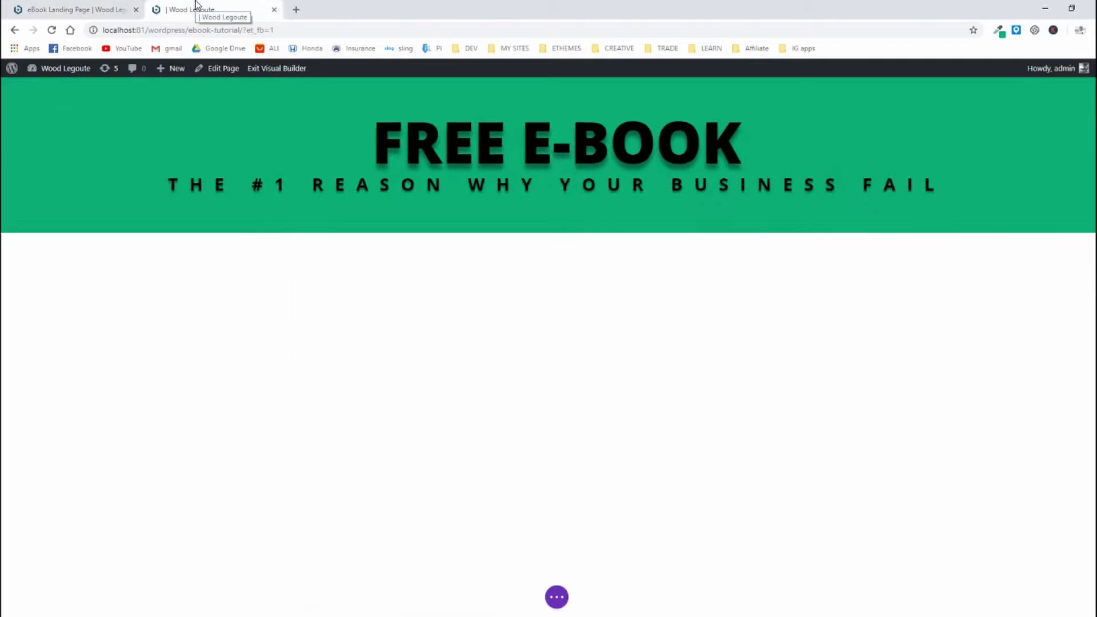
{"action": "left_click", "coordinate": [73, 4]}
{"action": "left_click", "coordinate": [213, 16]}
{"action": "left_click", "coordinate": [62, 8]}
{"action": "left_click", "coordinate": [175, 7]}
Step: Examine the opt-in text, form and countdown on the finished landing page, along with the wording of its header subtitle
{"action": "left_click", "coordinate": [74, 10]}
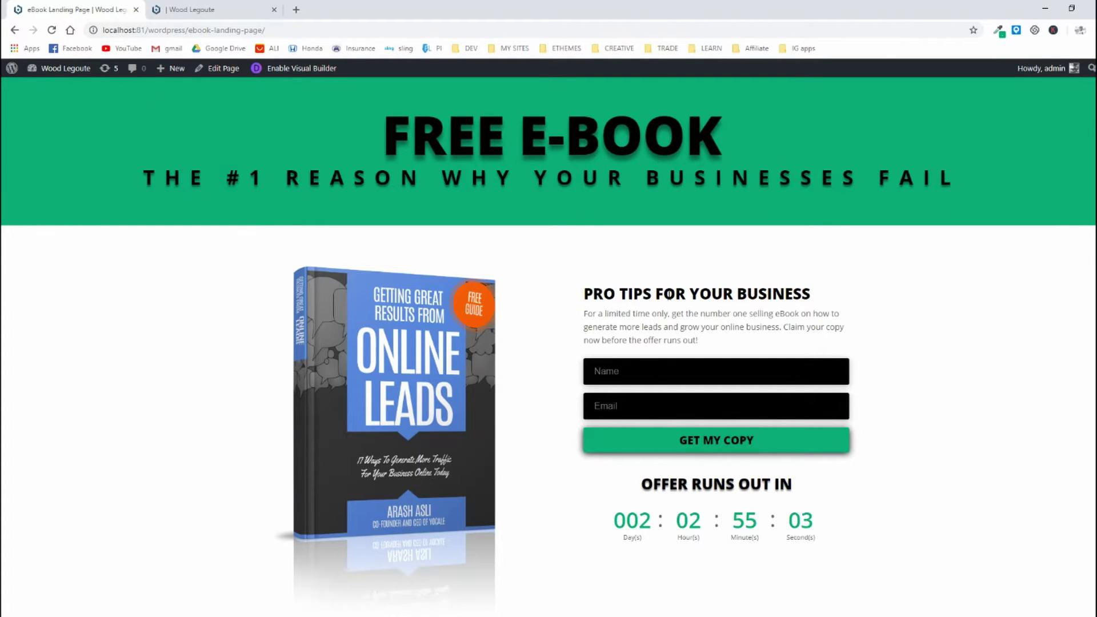
{"action": "left_click_drag", "start_coordinate": [591, 289], "coordinate": [884, 490]}
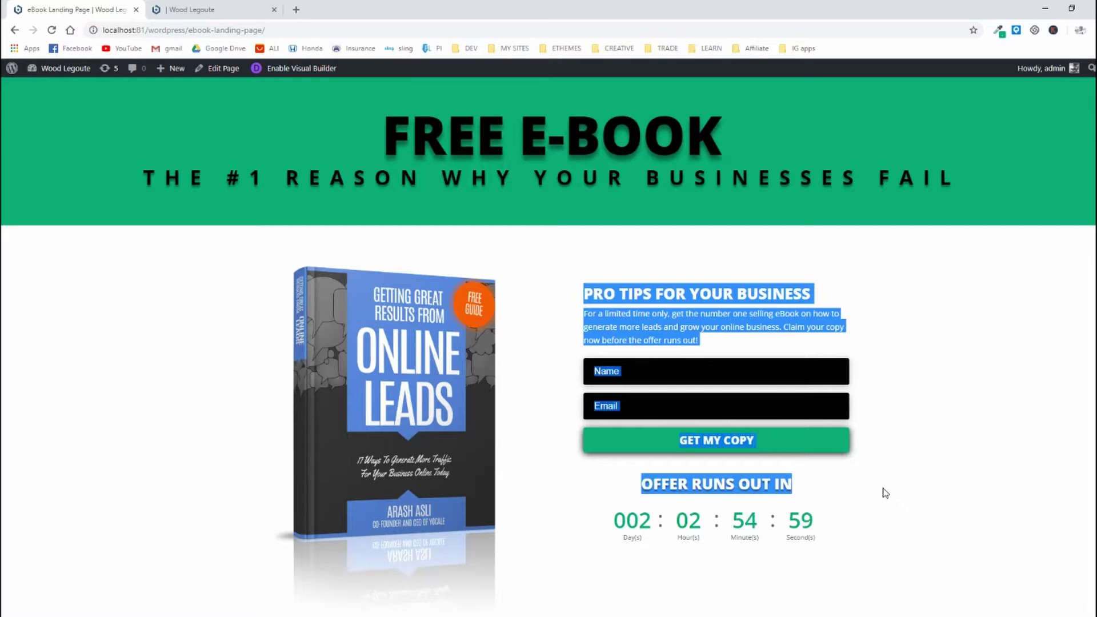
{"action": "left_click", "coordinate": [890, 470]}
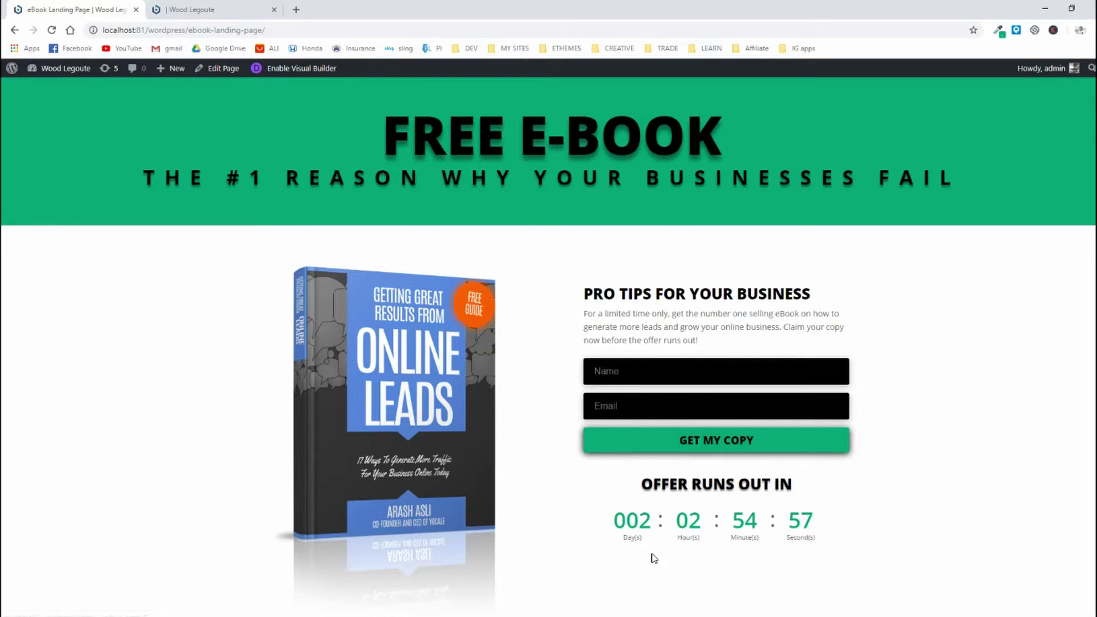
{"action": "left_click_drag", "start_coordinate": [641, 484], "coordinate": [842, 583]}
{"action": "left_click", "coordinate": [891, 504]}
{"action": "left_click_drag", "start_coordinate": [432, 181], "coordinate": [955, 179]}
{"action": "left_click_drag", "start_coordinate": [350, 176], "coordinate": [559, 181]}
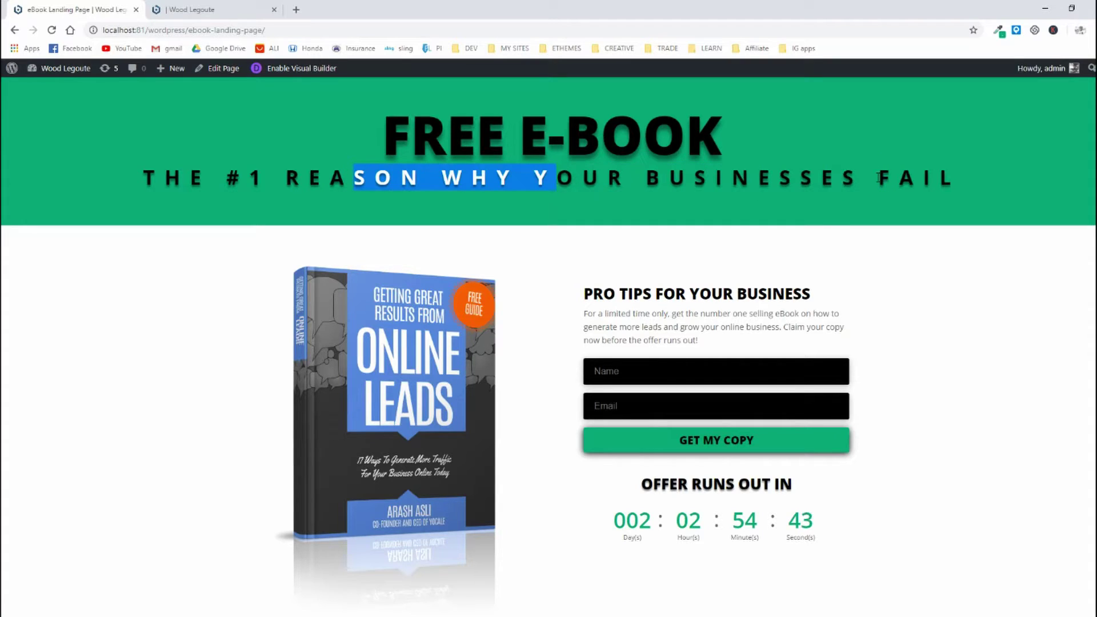
{"action": "left_click_drag", "start_coordinate": [881, 179], "coordinate": [1005, 205]}
{"action": "left_click", "coordinate": [1025, 212]}
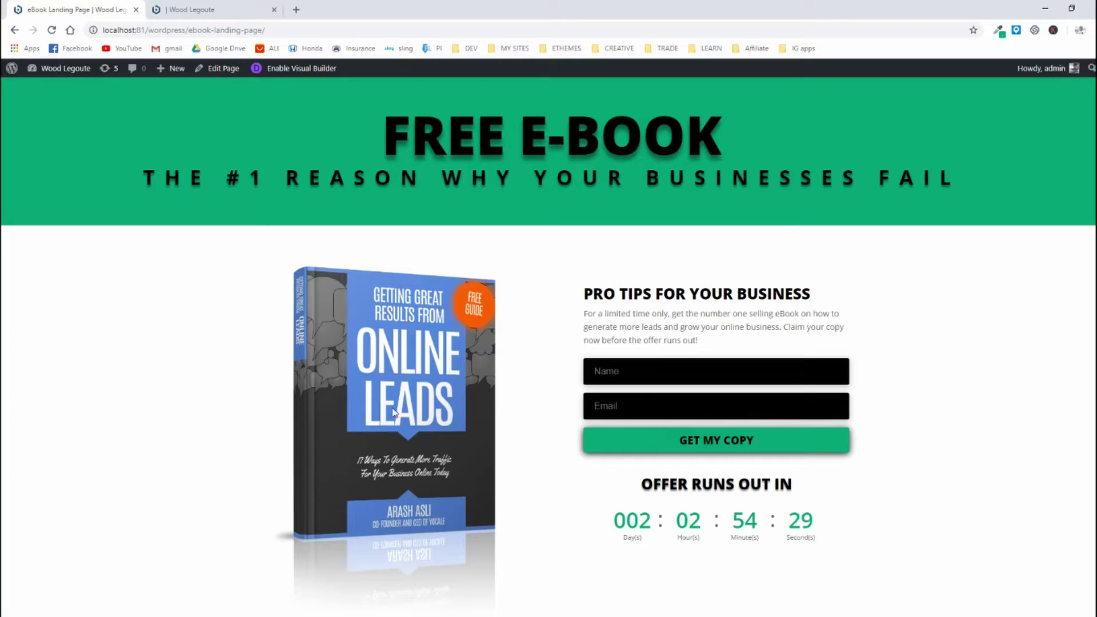
Step: Add a new regular section below the green header with a row of two equal columns
{"action": "left_click", "coordinate": [222, 8]}
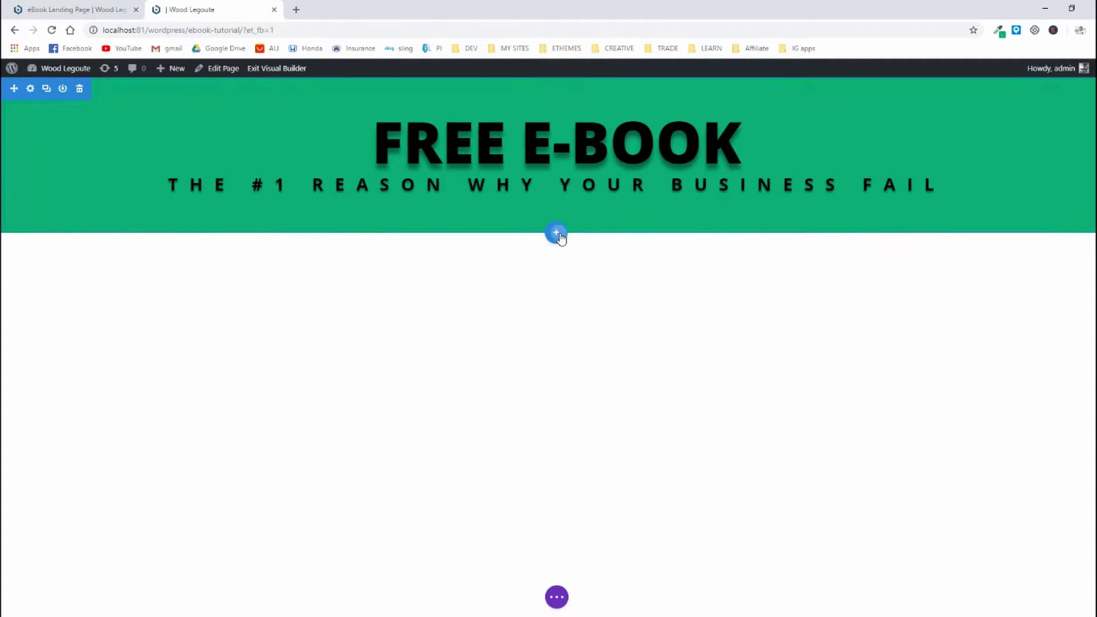
{"action": "left_click", "coordinate": [557, 235]}
{"action": "left_click", "coordinate": [471, 329]}
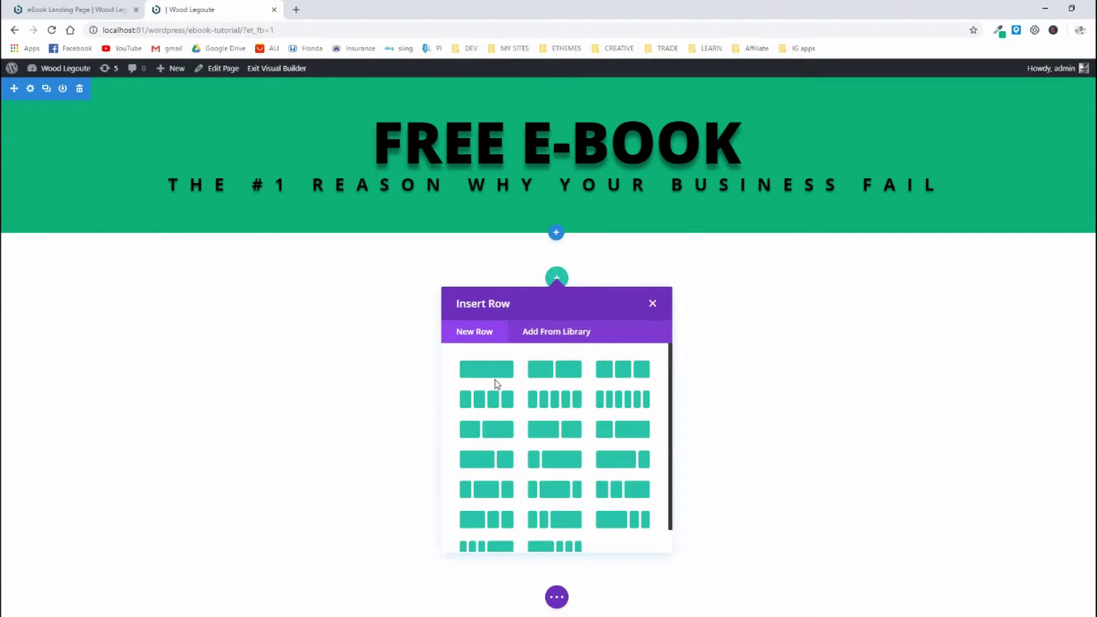
{"action": "left_click", "coordinate": [88, 9]}
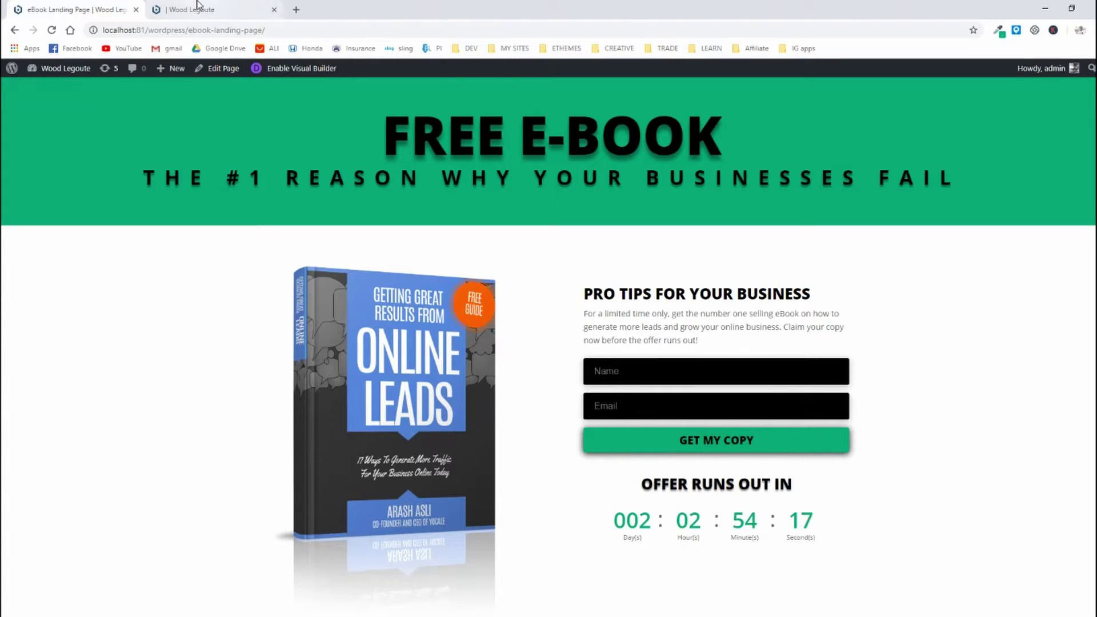
{"action": "left_click", "coordinate": [227, 11]}
{"action": "left_click", "coordinate": [553, 371]}
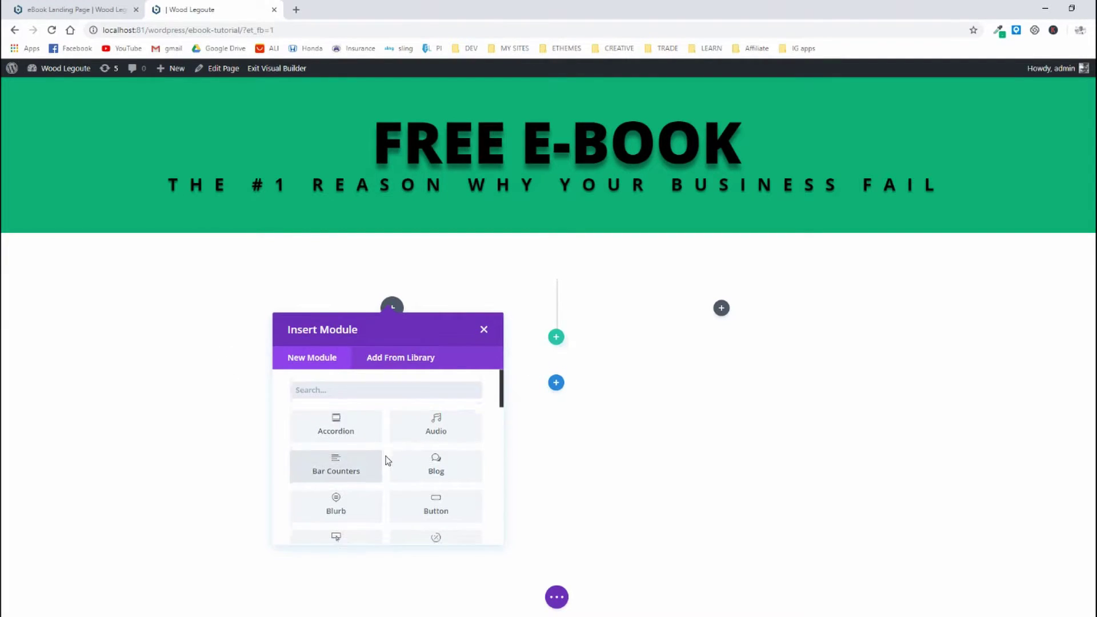
Step: Insert an Image module into the first column of the new row
{"action": "scroll", "coordinate": [383, 460], "scroll_direction": "down", "scroll_amount": 1}
{"action": "scroll", "coordinate": [388, 460], "scroll_direction": "down", "scroll_amount": 2}
{"action": "scroll", "coordinate": [394, 470], "scroll_direction": "down", "scroll_amount": 4}
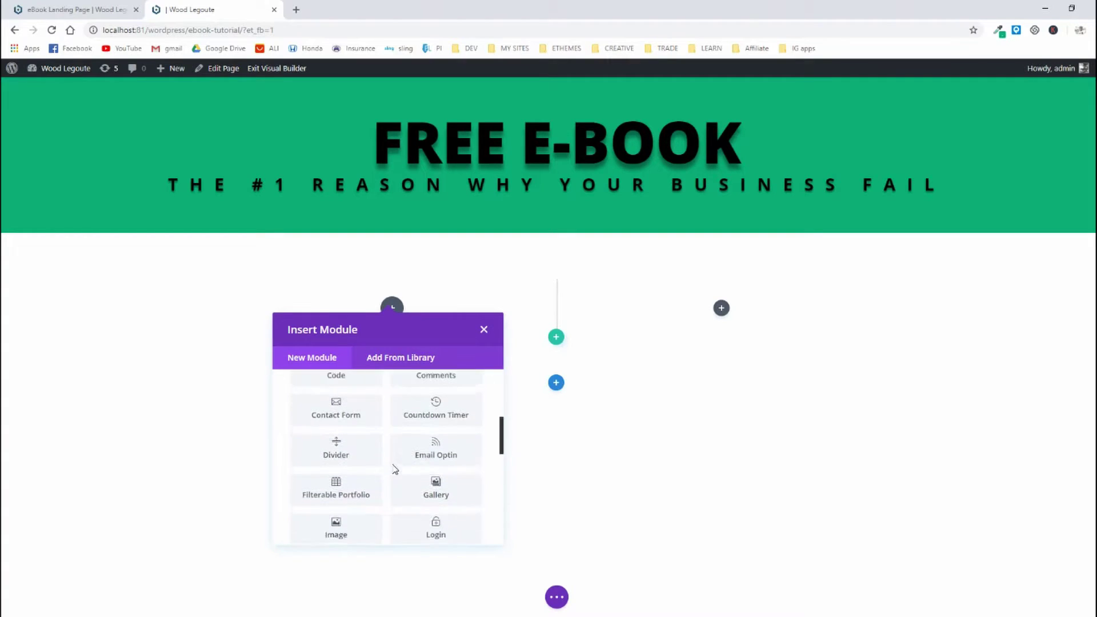
{"action": "scroll", "coordinate": [394, 469], "scroll_direction": "down", "scroll_amount": 4}
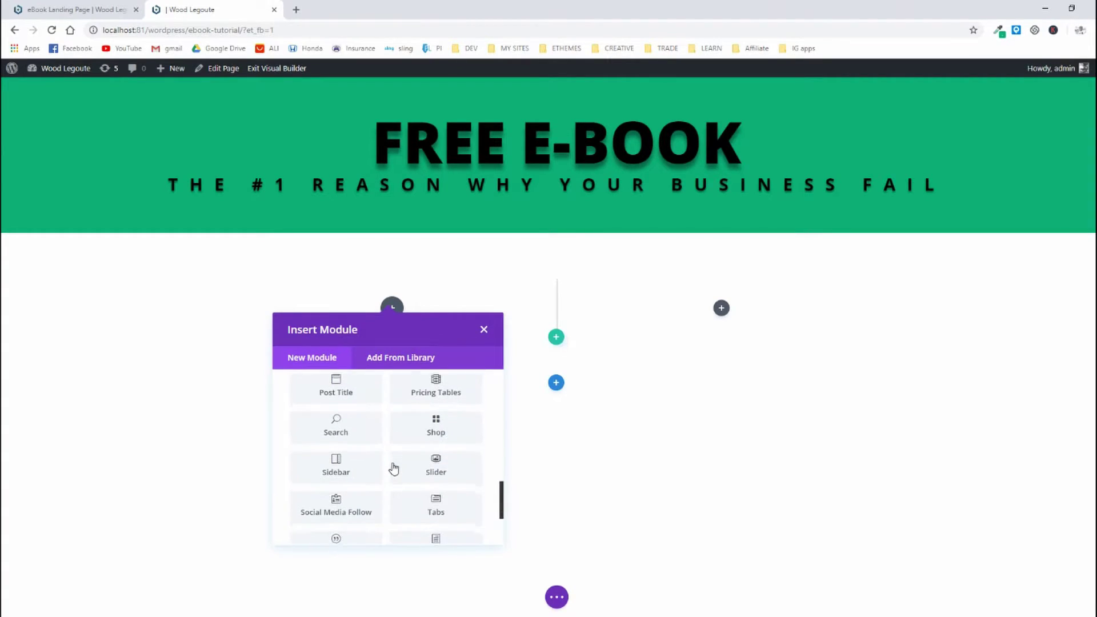
{"action": "scroll", "coordinate": [392, 465], "scroll_direction": "up", "scroll_amount": 7}
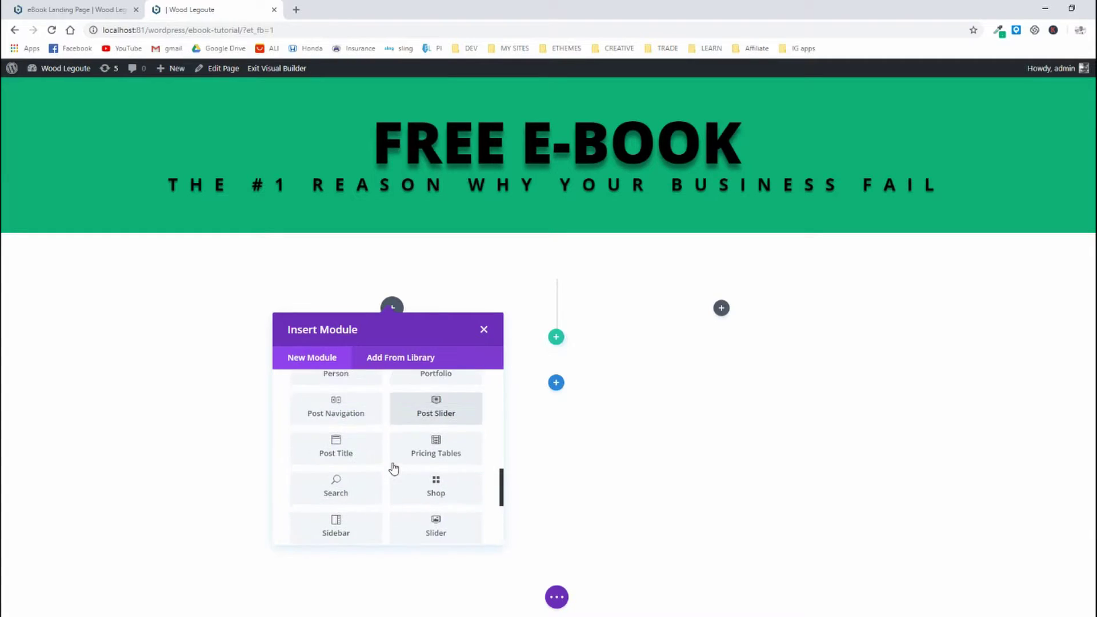
{"action": "left_click", "coordinate": [337, 461]}
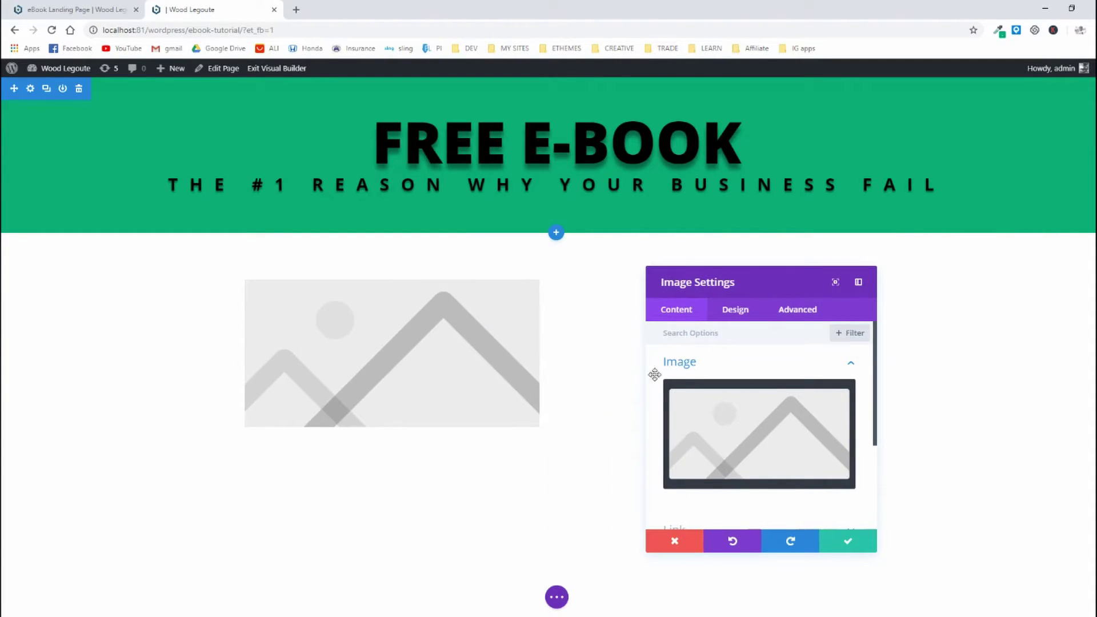
Step: Set the module's image to EBOOK.png from the media library and save the module
{"action": "left_click", "coordinate": [780, 440]}
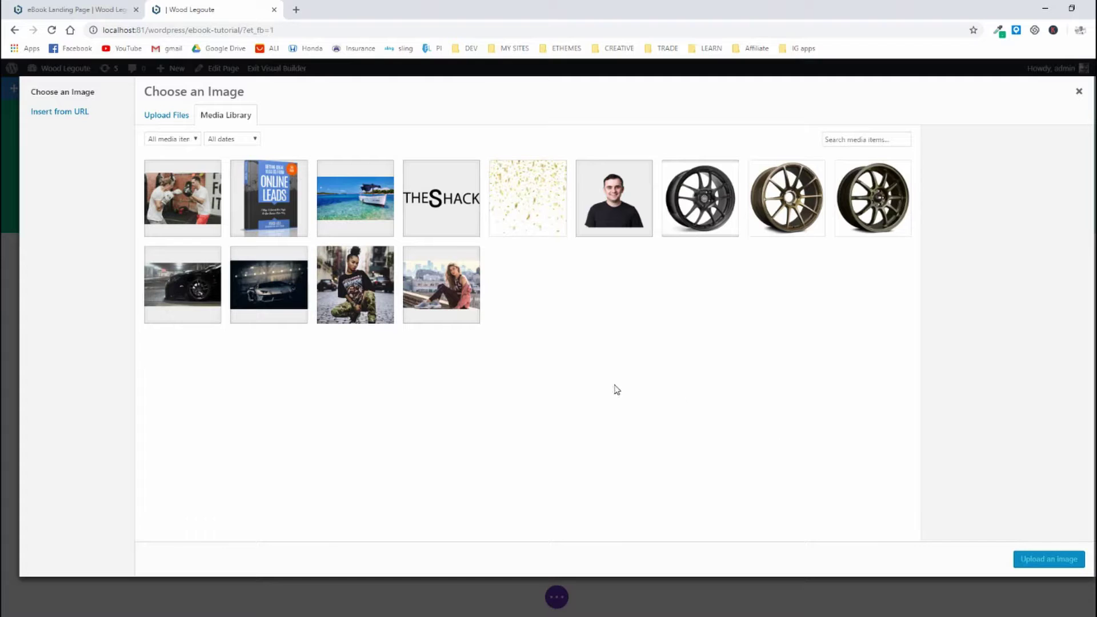
{"action": "left_click", "coordinate": [266, 209]}
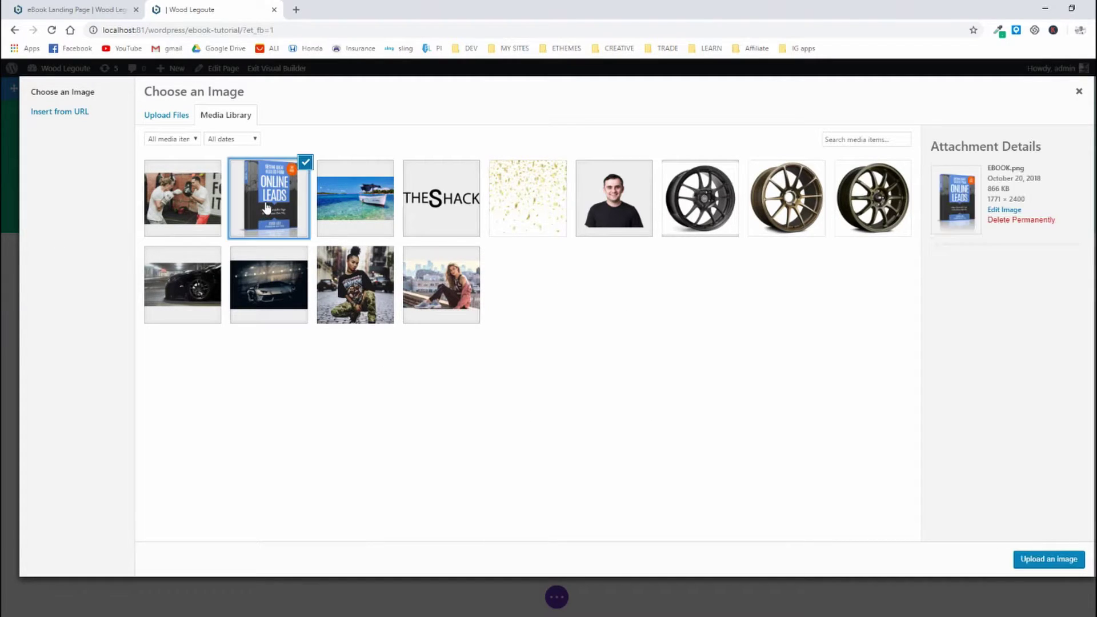
{"action": "left_click", "coordinate": [1017, 563]}
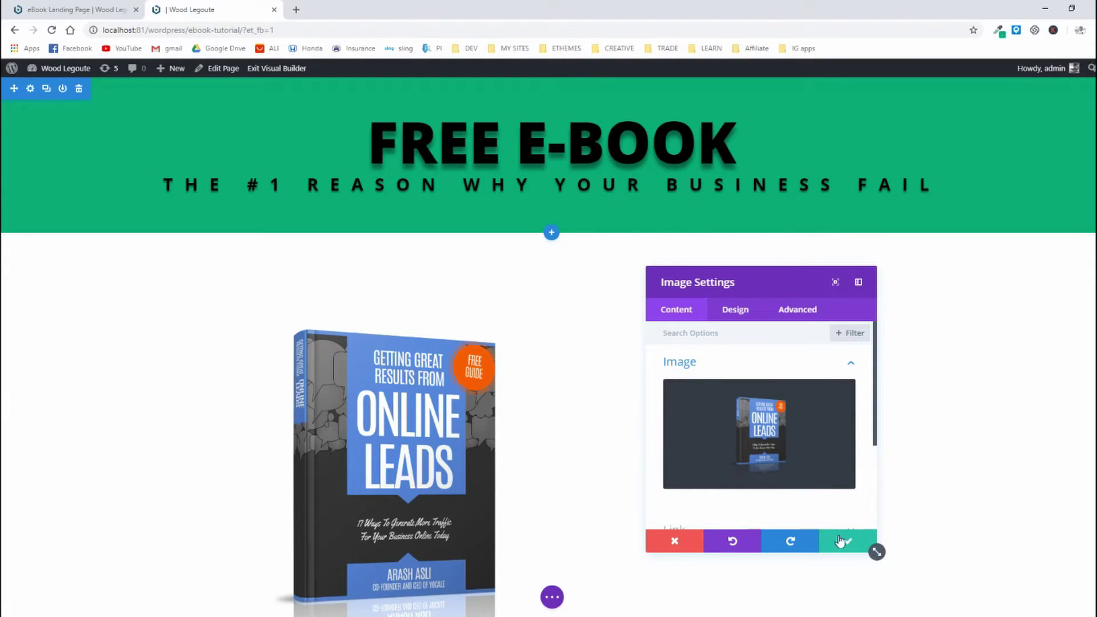
{"action": "left_click", "coordinate": [840, 540]}
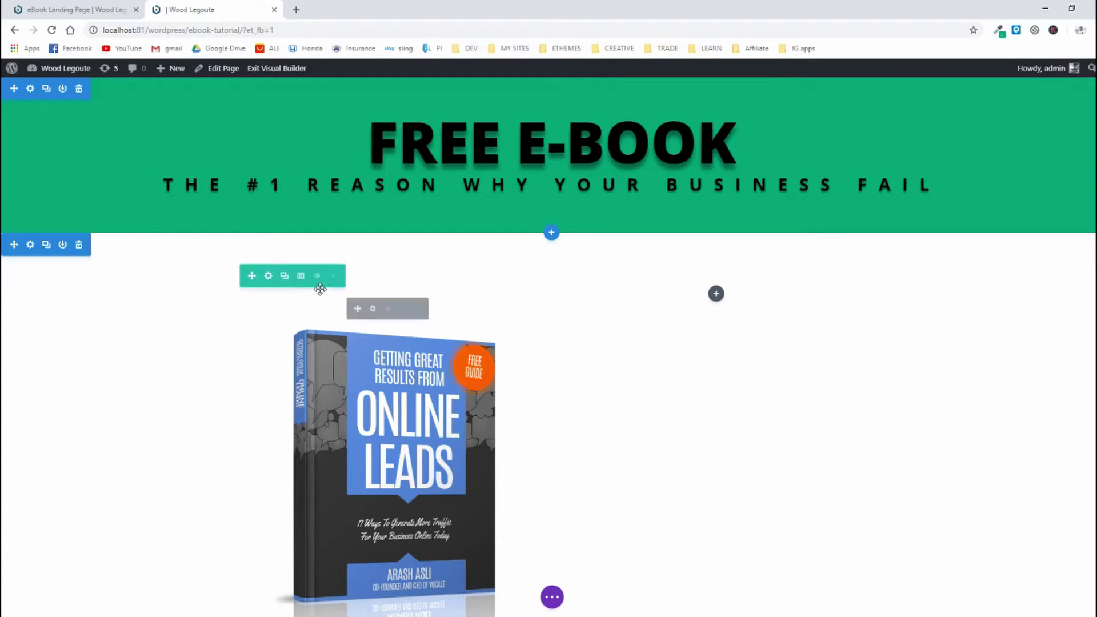
Step: Compare the book's placement with the finished page and adjust the book section's top padding to 102 px
{"action": "left_click", "coordinate": [96, 5]}
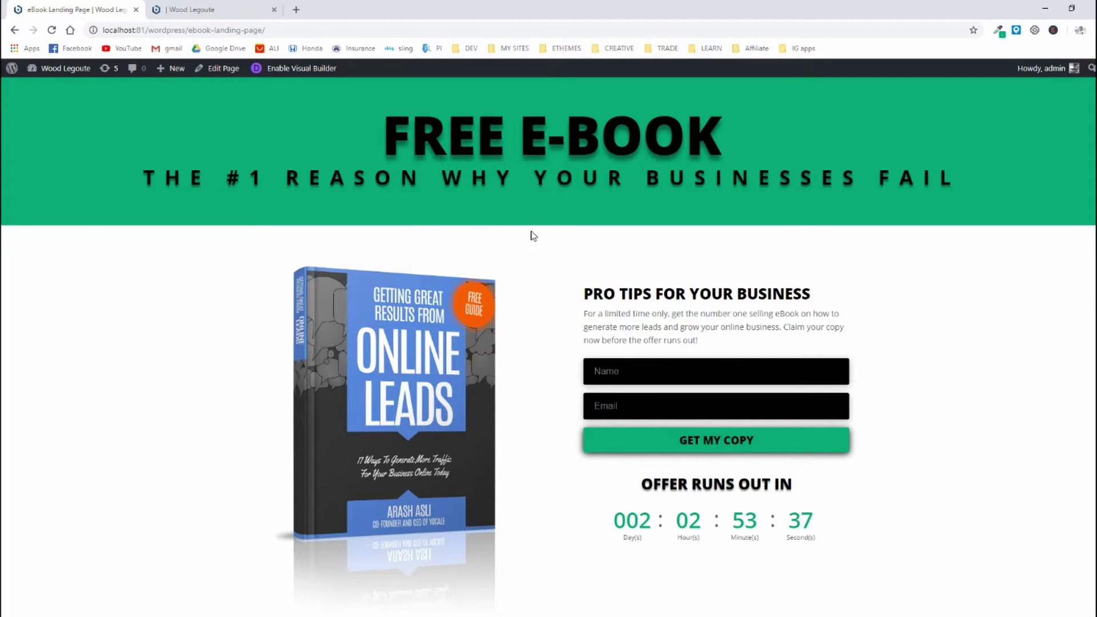
{"action": "key", "text": "ctrl+Tab"}
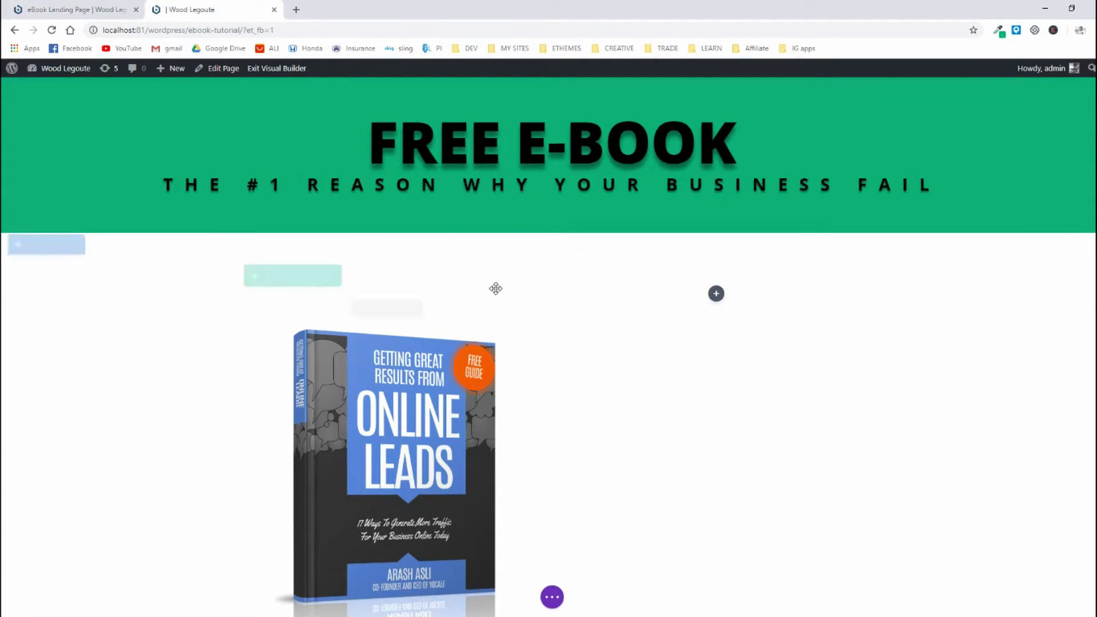
{"action": "left_click_drag", "start_coordinate": [374, 274], "coordinate": [360, 216]}
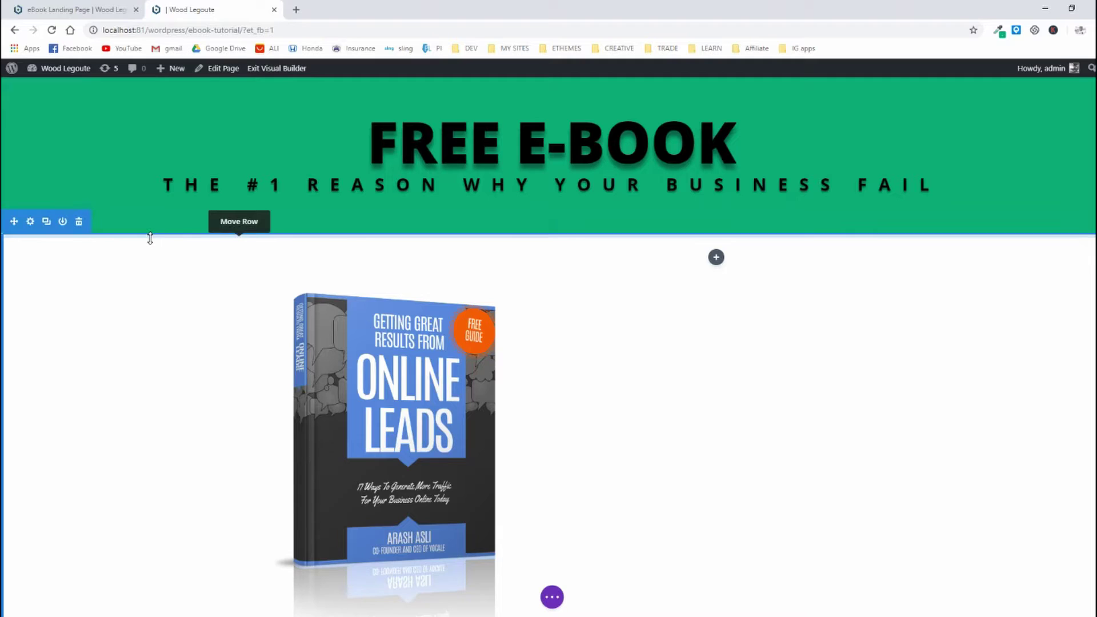
{"action": "mouse_move", "coordinate": [150, 241]}
{"action": "left_mouse_down"}
{"action": "mouse_move", "coordinate": [157, 259]}
{"action": "mouse_move", "coordinate": [165, 237]}
{"action": "left_mouse_up"}
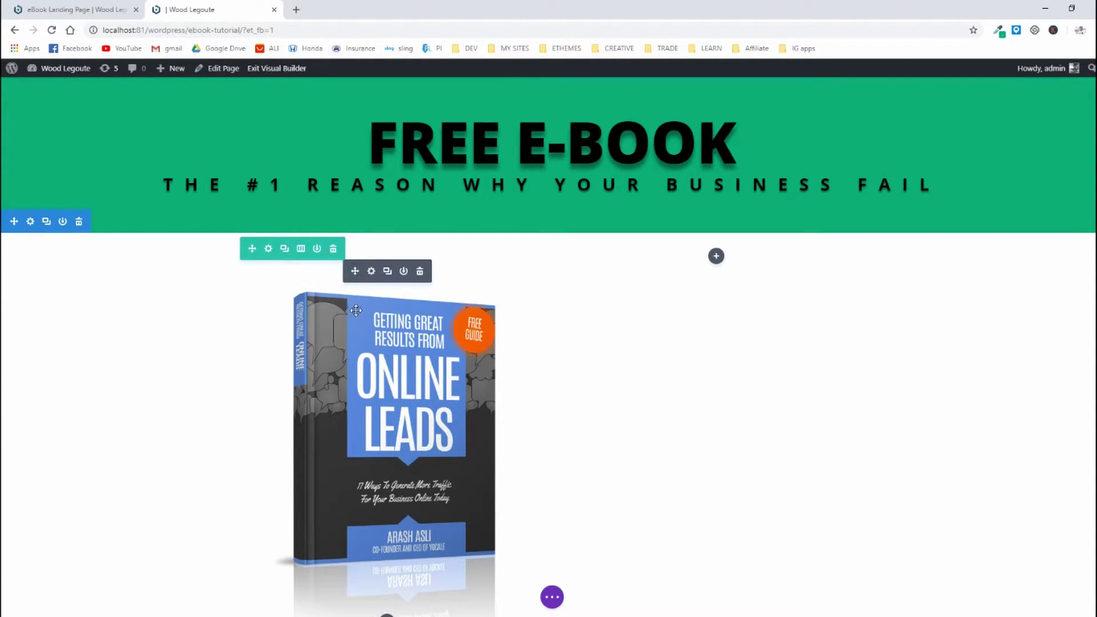
{"action": "left_click_drag", "start_coordinate": [147, 236], "coordinate": [157, 291]}
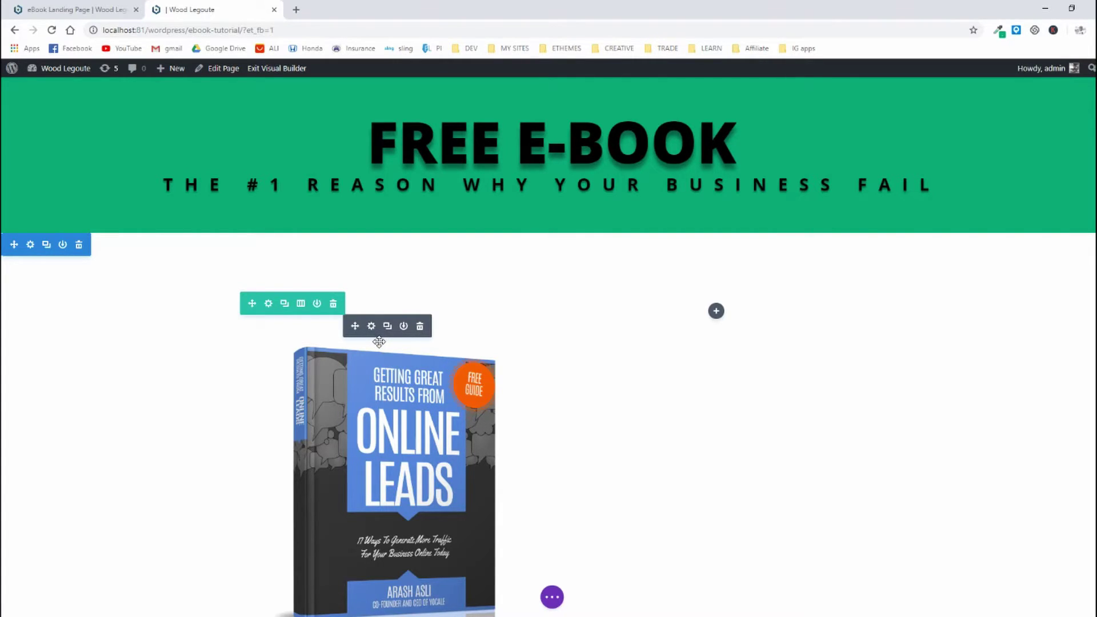
{"action": "mouse_move", "coordinate": [375, 267]}
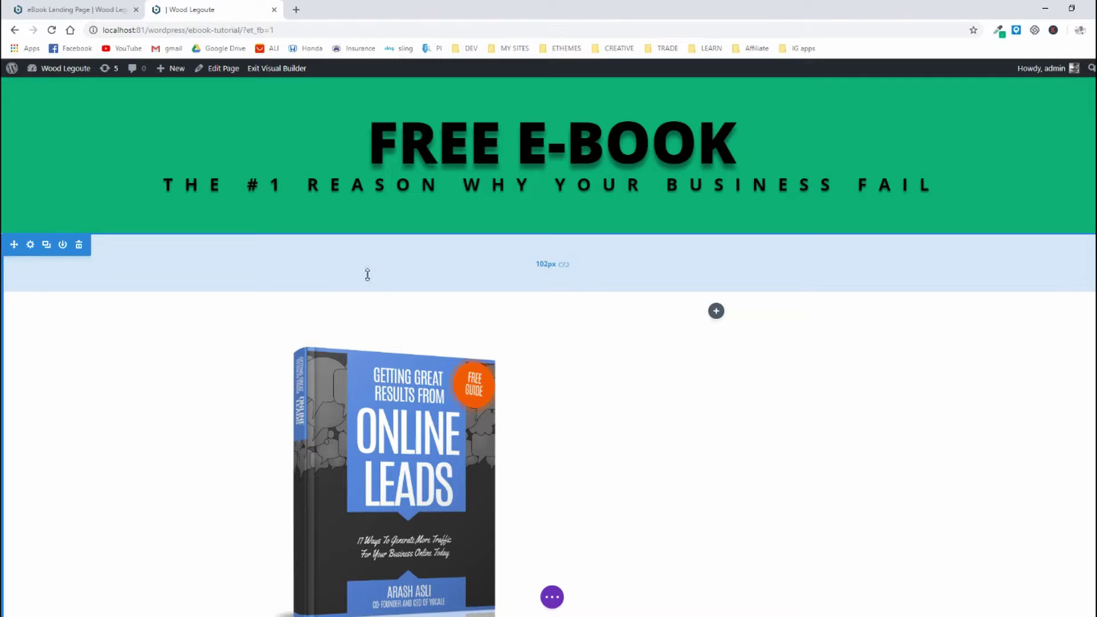
{"action": "mouse_move", "coordinate": [380, 409]}
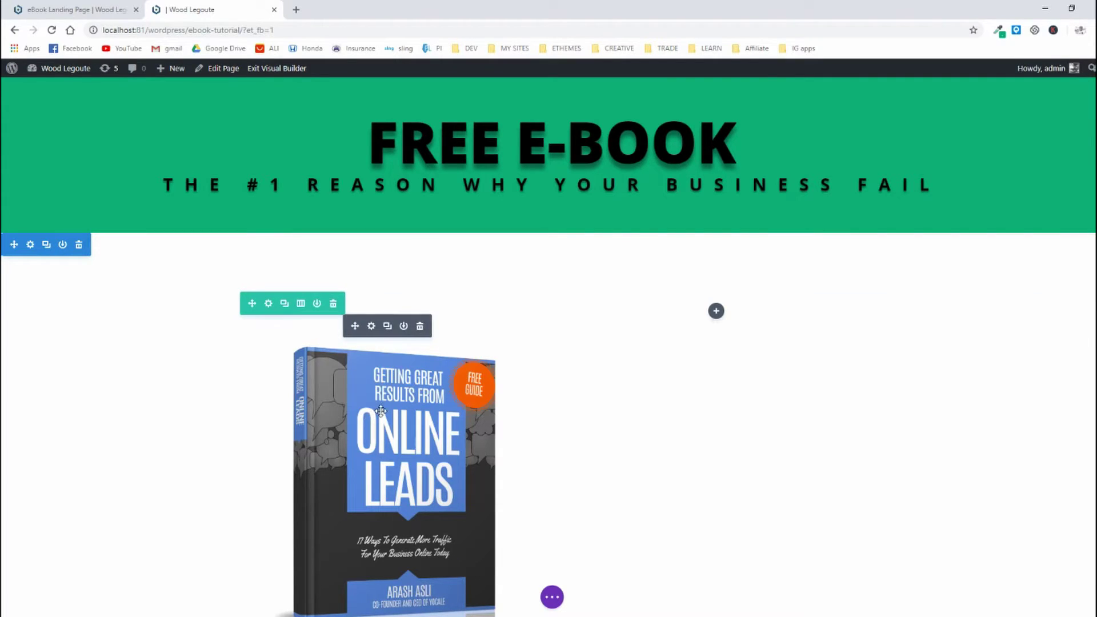
Step: Set the book image's custom top margin to -180 px and save the module
{"action": "left_click", "coordinate": [372, 329]}
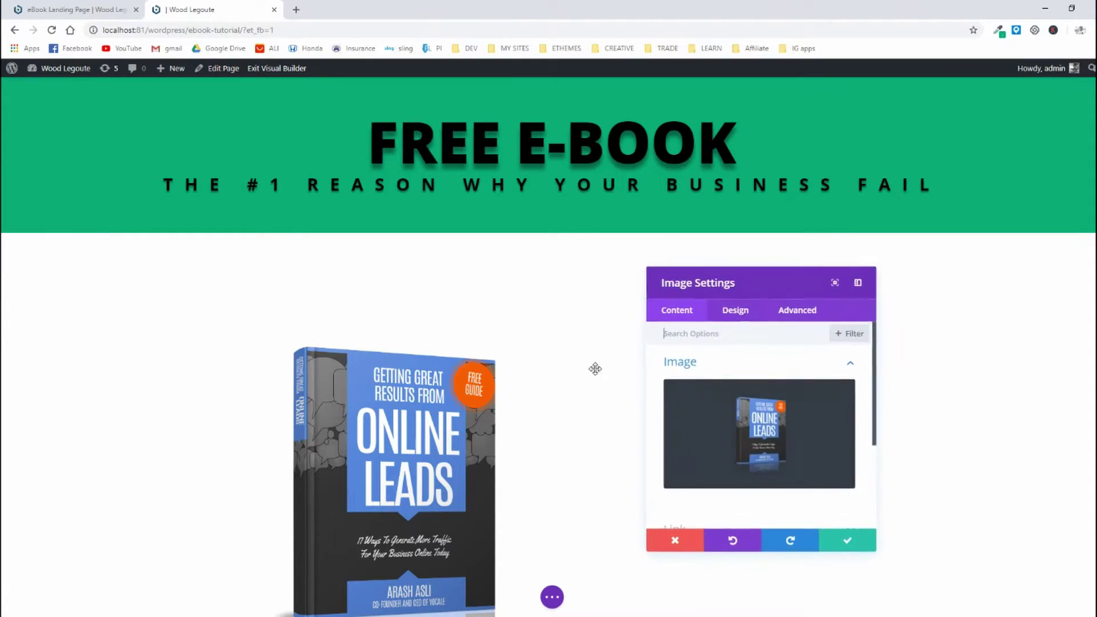
{"action": "left_click", "coordinate": [735, 313]}
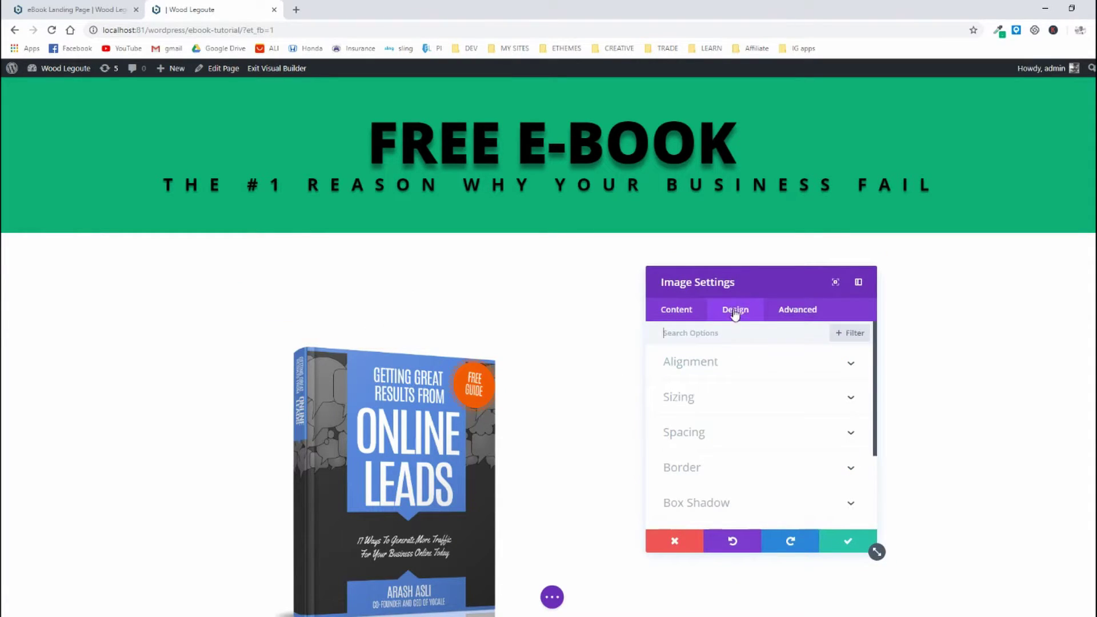
{"action": "left_click", "coordinate": [698, 441]}
{"action": "scroll", "coordinate": [691, 395], "scroll_direction": "down", "scroll_amount": 2}
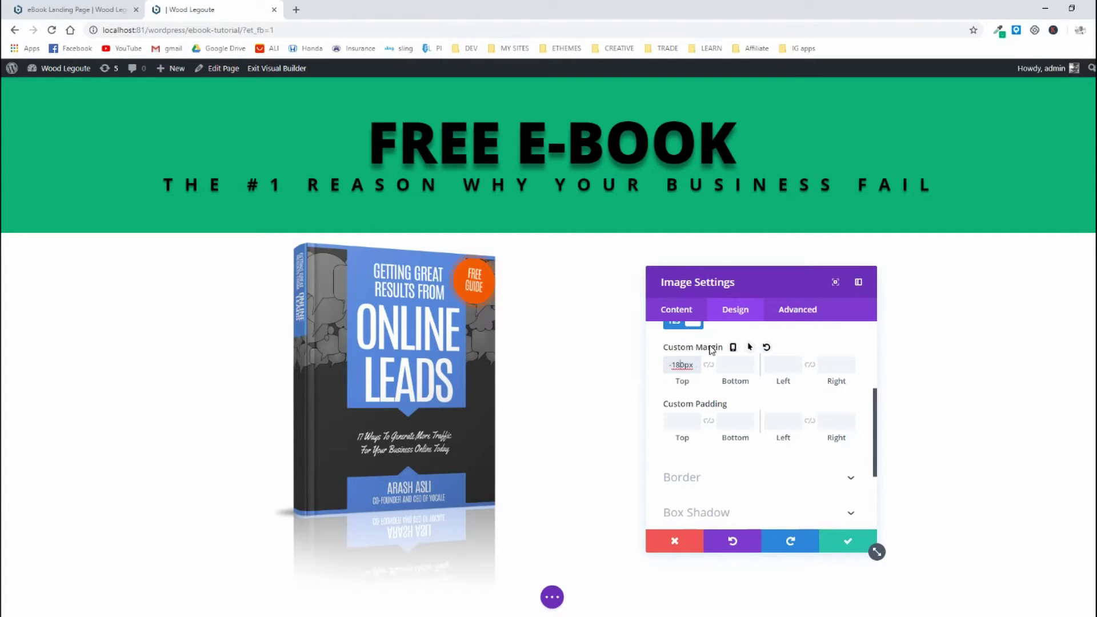
{"action": "left_click", "coordinate": [847, 542]}
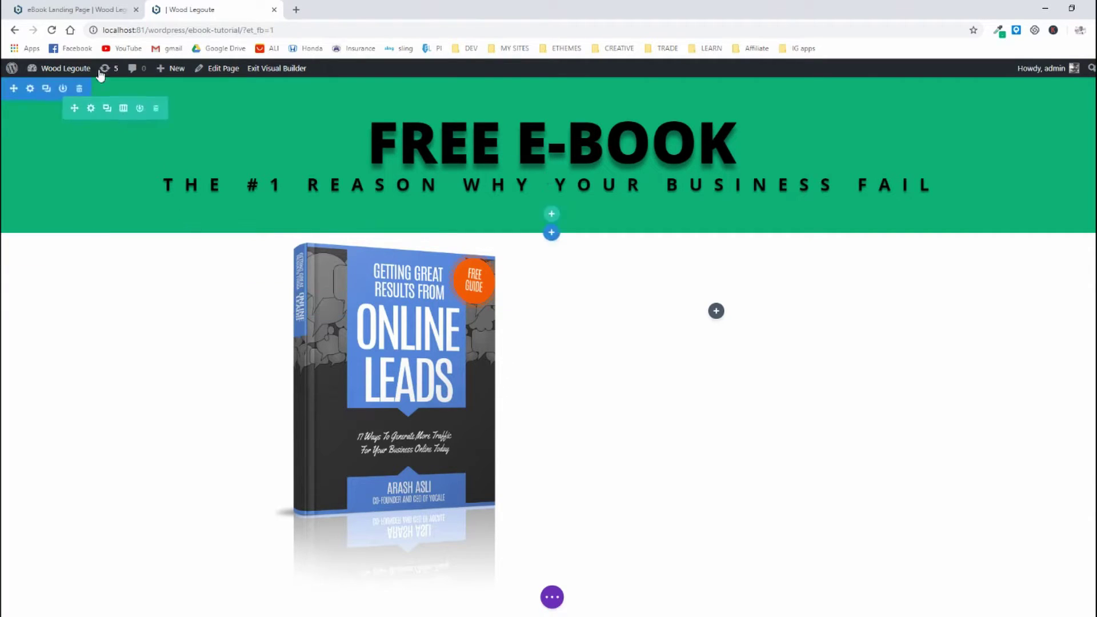
Step: Check the book's height on the finished page, set the image's custom top margin to -100 px and save
{"action": "left_click", "coordinate": [87, 5]}
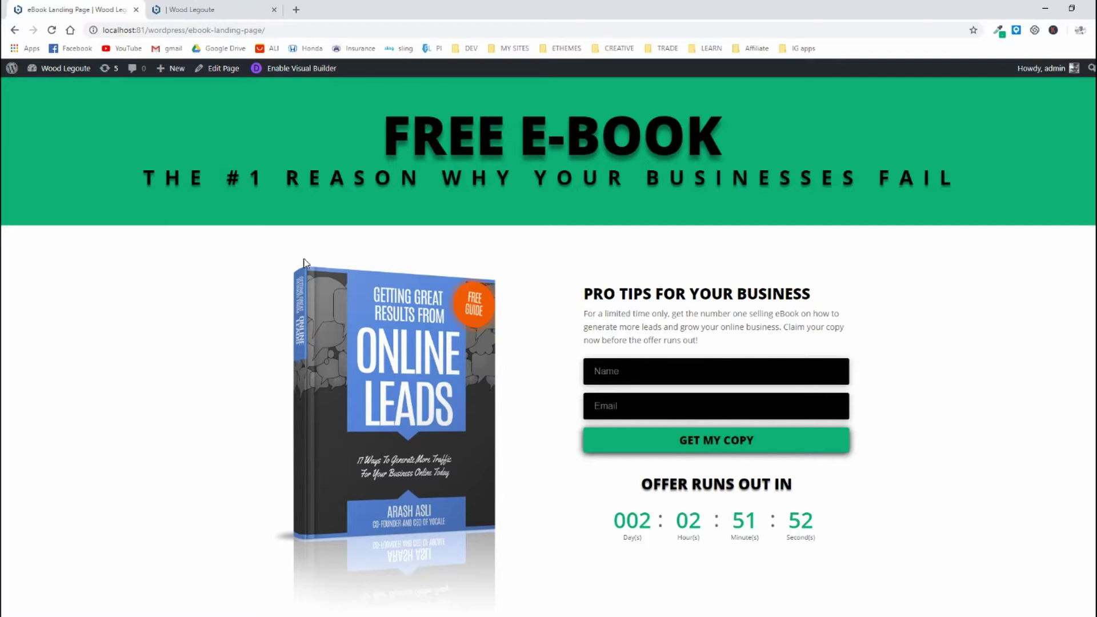
{"action": "left_click", "coordinate": [194, 9]}
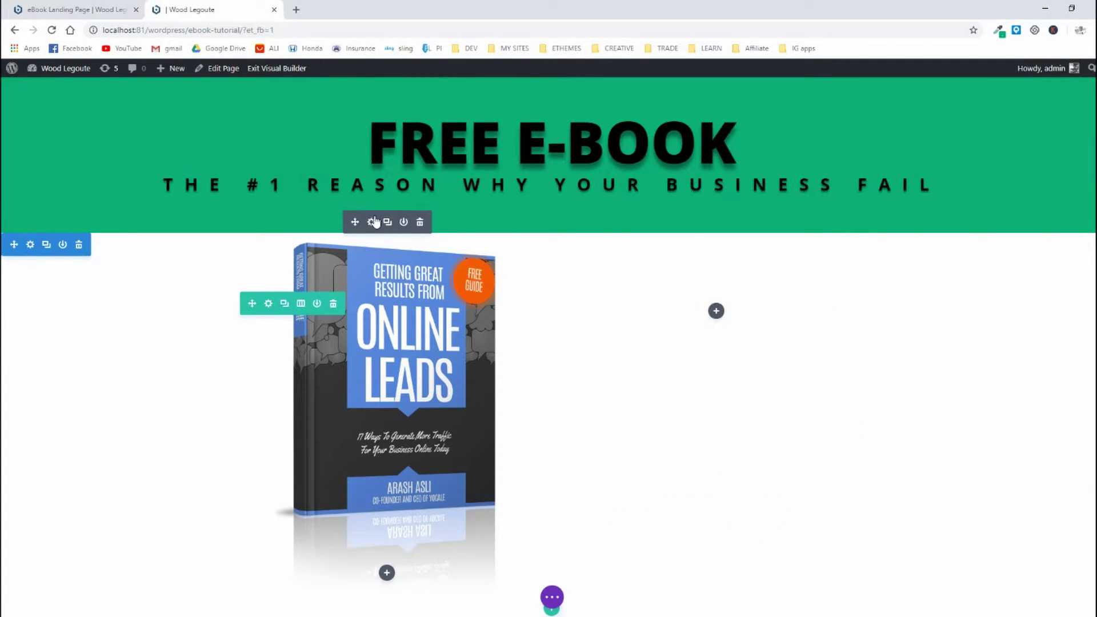
{"action": "left_click", "coordinate": [373, 222]}
{"action": "left_click", "coordinate": [736, 311]}
{"action": "left_click", "coordinate": [724, 432]}
{"action": "scroll", "coordinate": [722, 433], "scroll_direction": "down", "scroll_amount": 2}
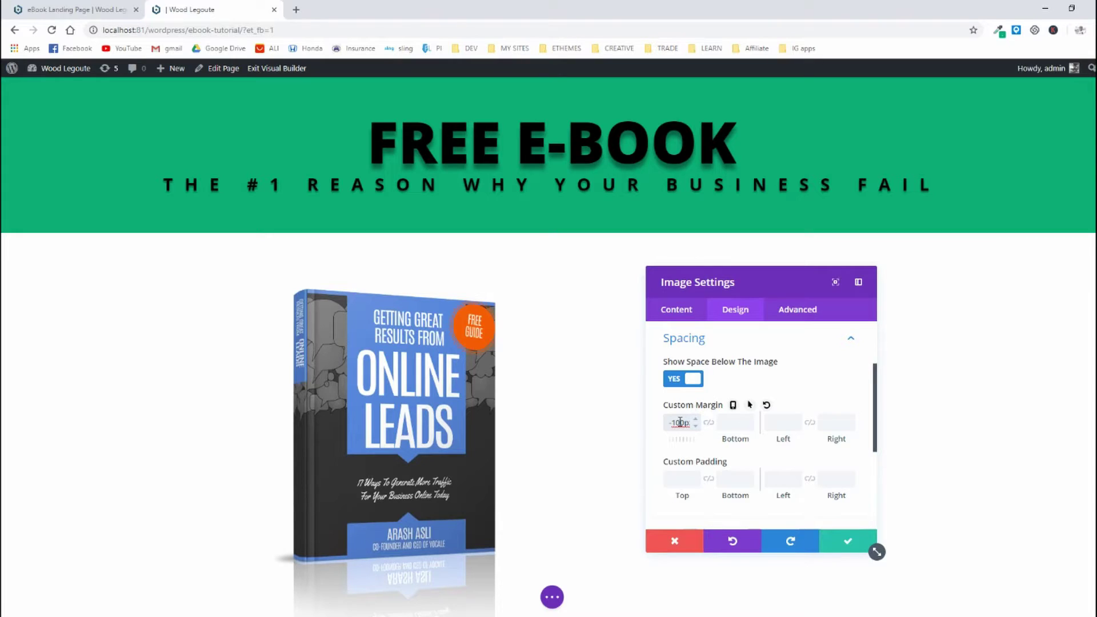
{"action": "left_click", "coordinate": [847, 541]}
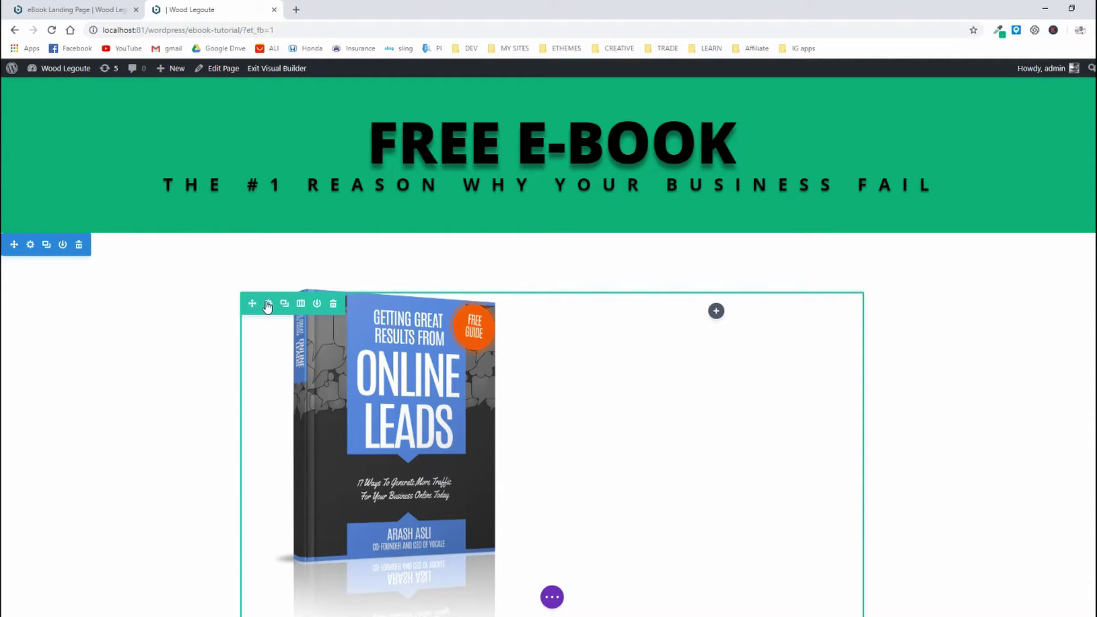
Step: Enable Equalize Column Heights for the row containing the book image and save the row
{"action": "left_click", "coordinate": [268, 304]}
{"action": "left_click", "coordinate": [730, 314]}
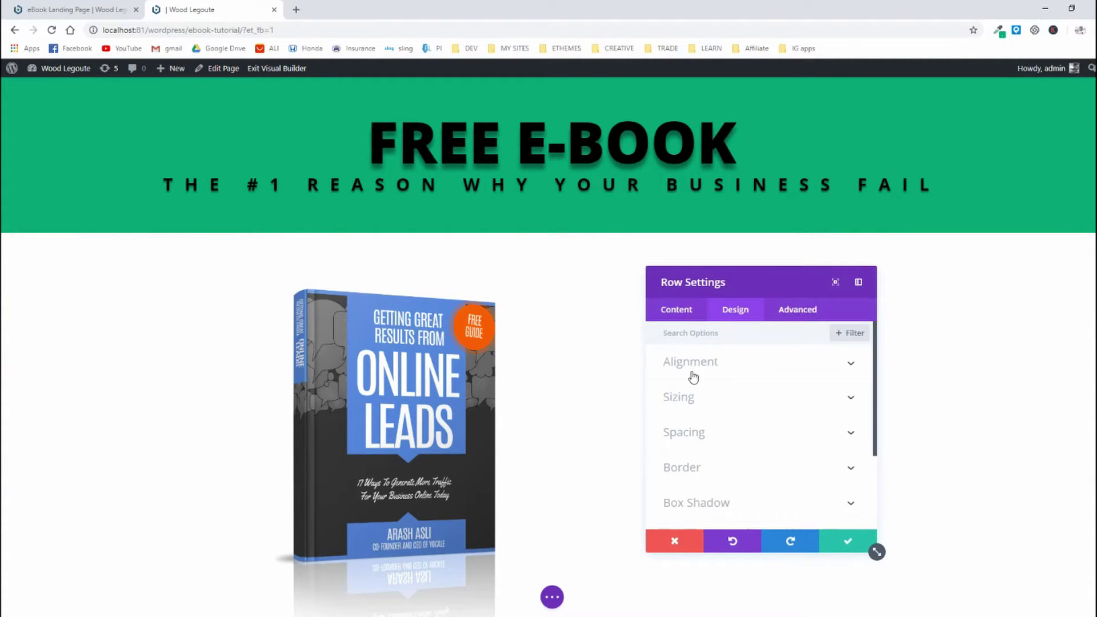
{"action": "left_click", "coordinate": [693, 376]}
{"action": "left_click", "coordinate": [718, 461]}
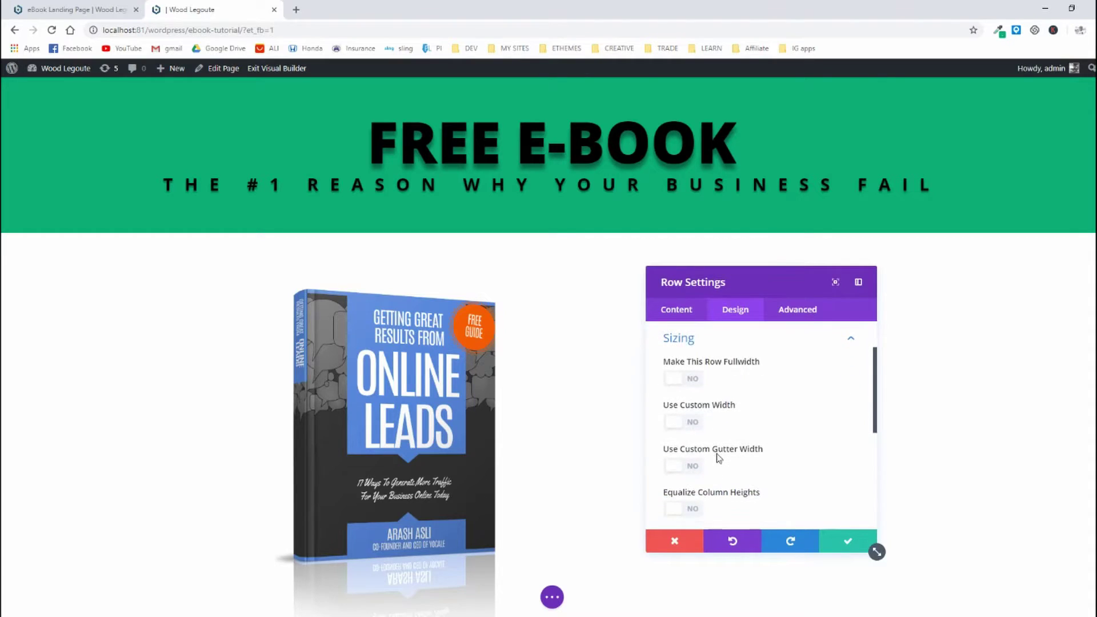
{"action": "scroll", "coordinate": [691, 399], "scroll_direction": "down", "scroll_amount": 2}
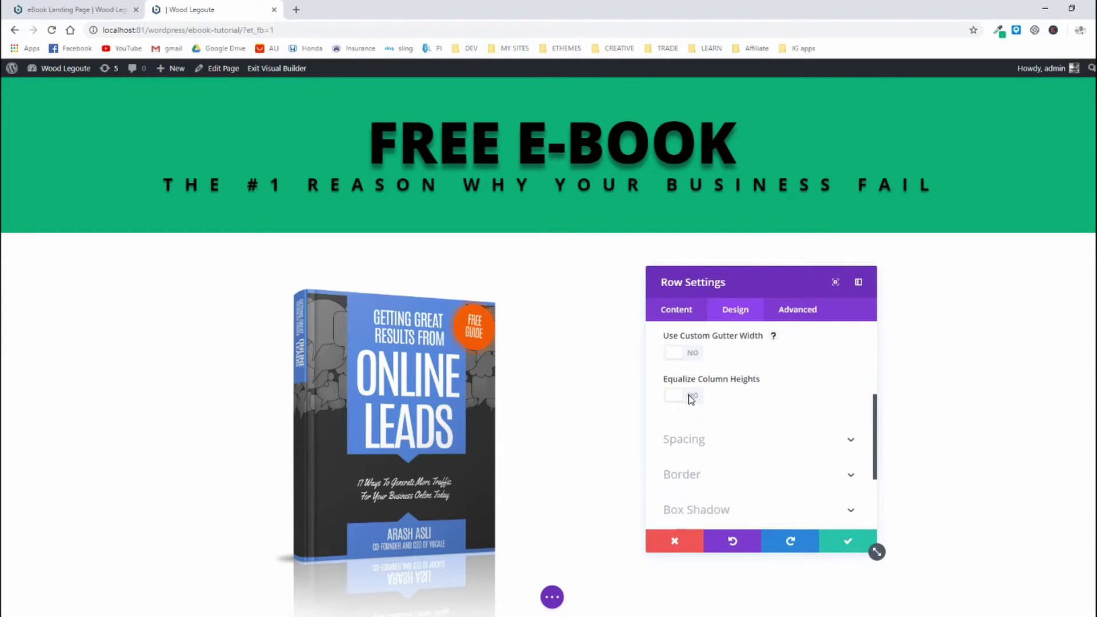
{"action": "left_click", "coordinate": [691, 397]}
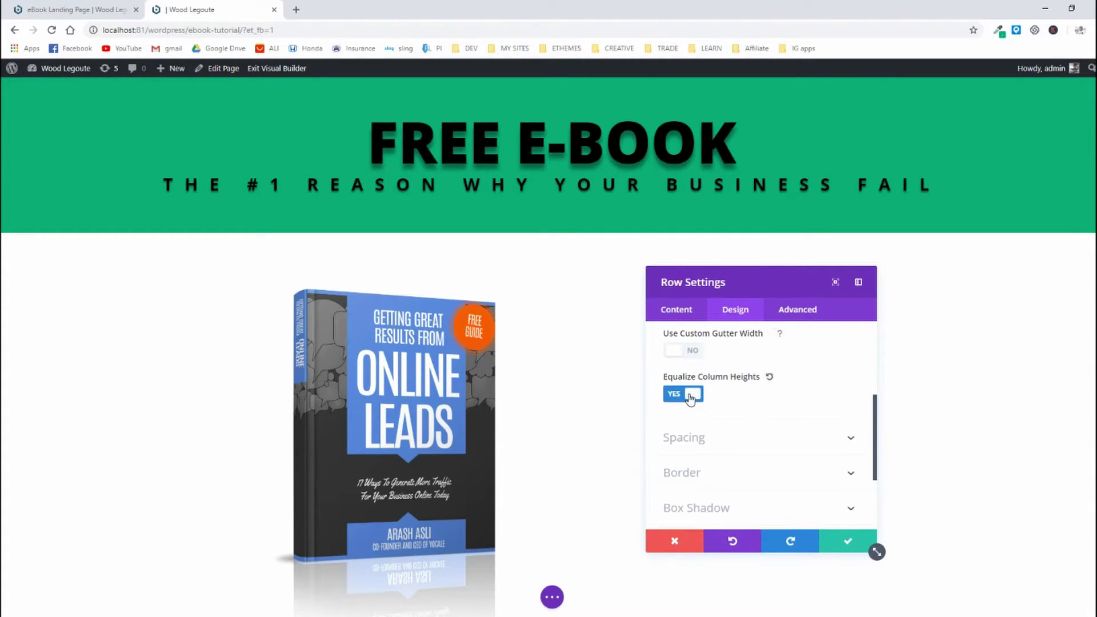
{"action": "left_click", "coordinate": [851, 548]}
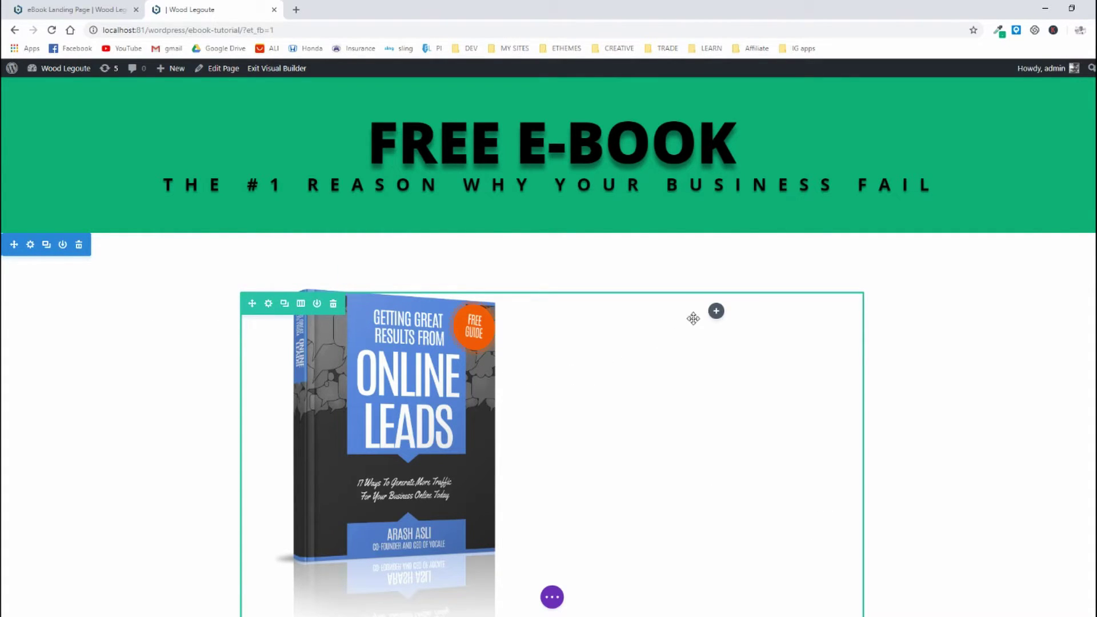
Step: Examine the heading, description, name and email fields and button of the finished page's opt-in form
{"action": "left_click", "coordinate": [93, 8]}
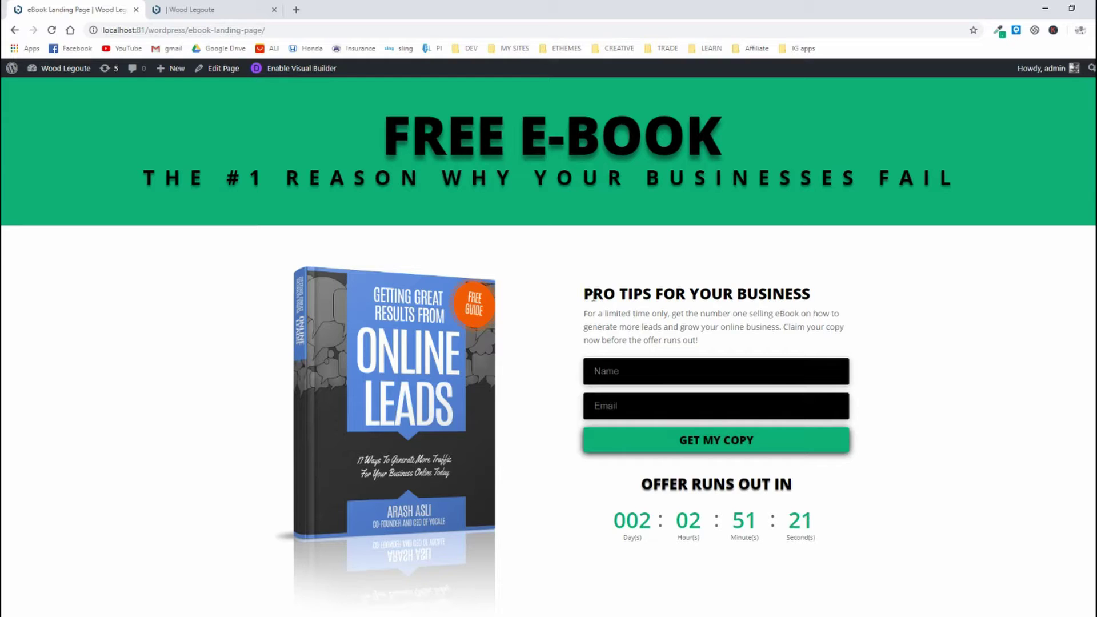
{"action": "left_click_drag", "start_coordinate": [597, 303], "coordinate": [857, 559]}
{"action": "left_click", "coordinate": [862, 535]}
{"action": "double_click", "coordinate": [709, 327]}
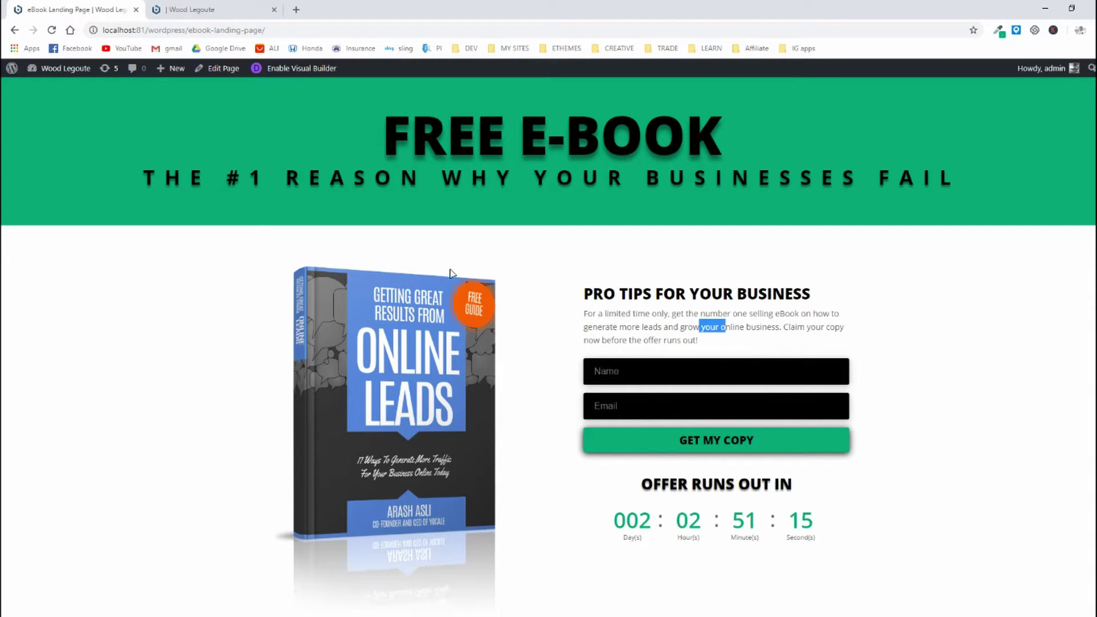
{"action": "left_click_drag", "start_coordinate": [584, 286], "coordinate": [841, 434]}
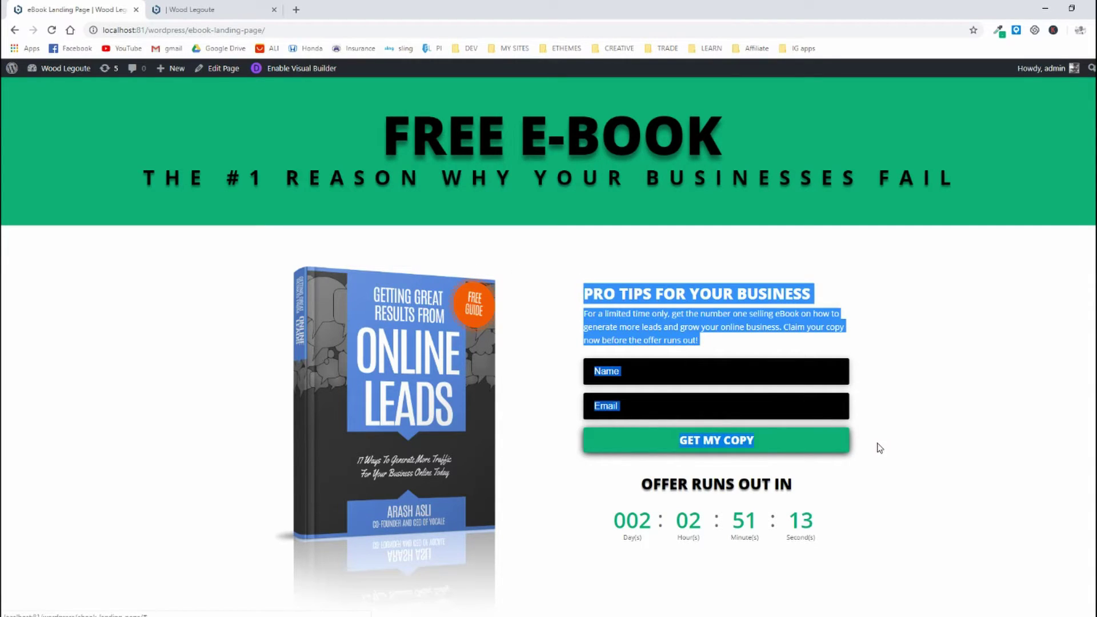
Step: Add an Email Optin module to the empty column beside the book image, keeping the form uncovered by its settings window
{"action": "left_click", "coordinate": [864, 474]}
{"action": "left_click_drag", "start_coordinate": [845, 541], "coordinate": [641, 479]}
{"action": "left_click", "coordinate": [643, 480]}
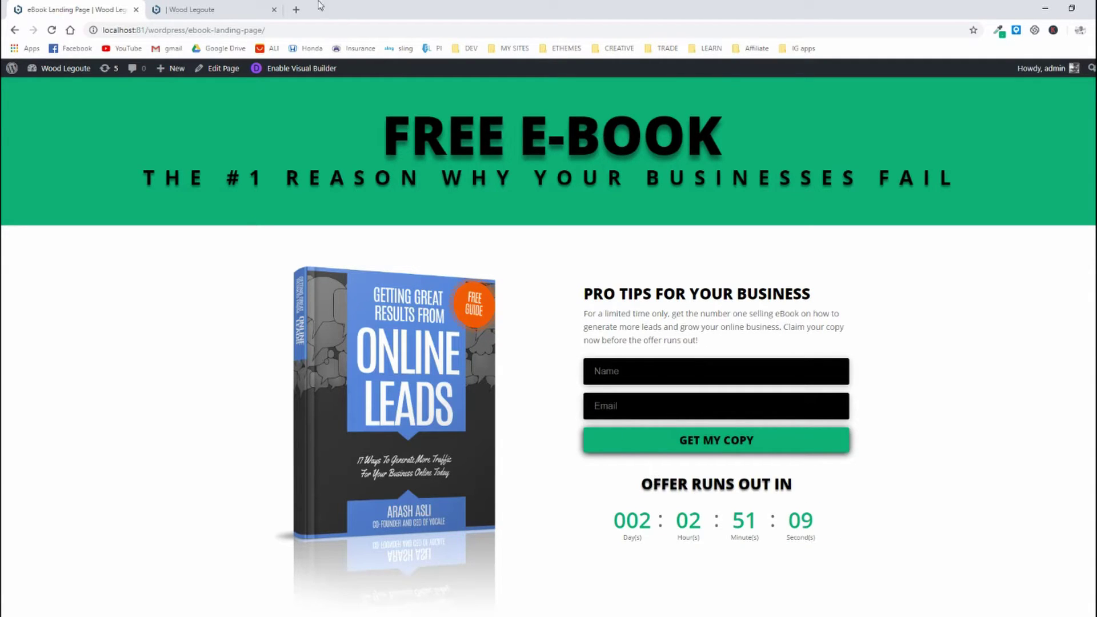
{"action": "left_click", "coordinate": [232, 9]}
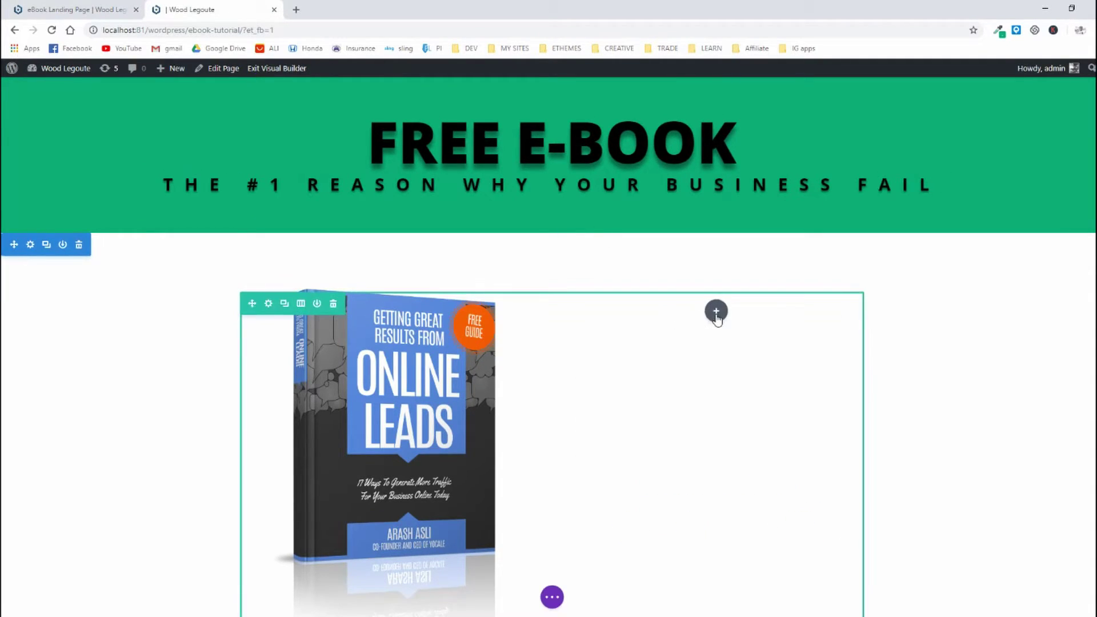
{"action": "left_click", "coordinate": [717, 312]}
{"action": "scroll", "coordinate": [726, 451], "scroll_direction": "down", "scroll_amount": 2}
{"action": "scroll", "coordinate": [727, 463], "scroll_direction": "down", "scroll_amount": 4}
{"action": "scroll", "coordinate": [720, 466], "scroll_direction": "down", "scroll_amount": 1}
{"action": "scroll", "coordinate": [728, 460], "scroll_direction": "up", "scroll_amount": 1}
{"action": "left_click", "coordinate": [755, 457]}
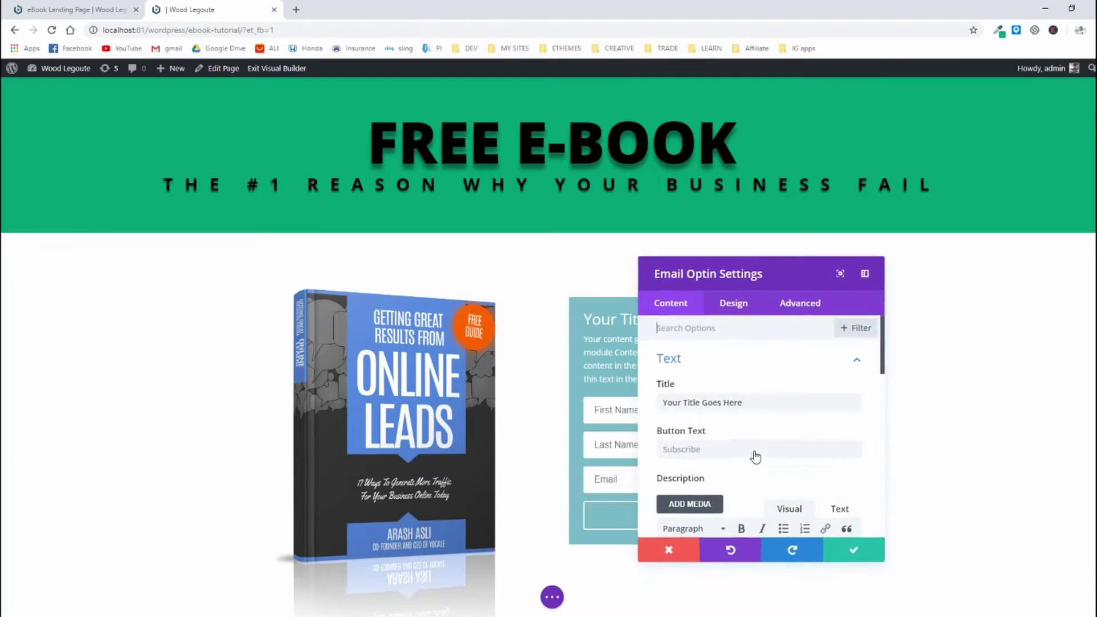
{"action": "left_click_drag", "start_coordinate": [752, 281], "coordinate": [947, 181]}
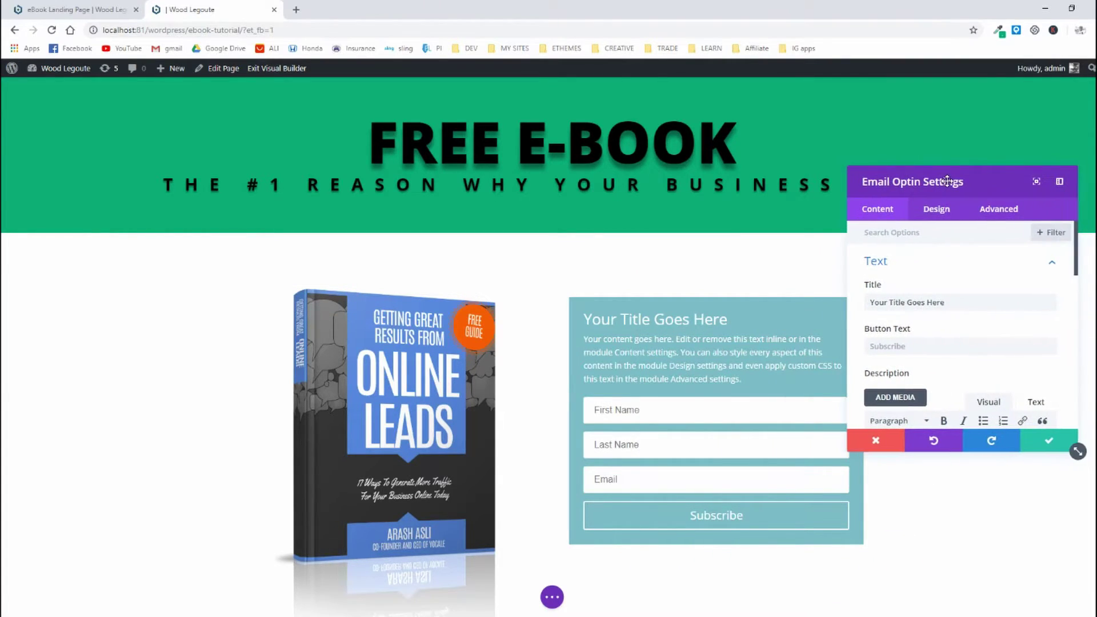
Step: Check the opt-in heading on the finished page and set the module's title to "PRO TIPS FOR YOUR BUSINESS"
{"action": "left_click", "coordinate": [85, 10]}
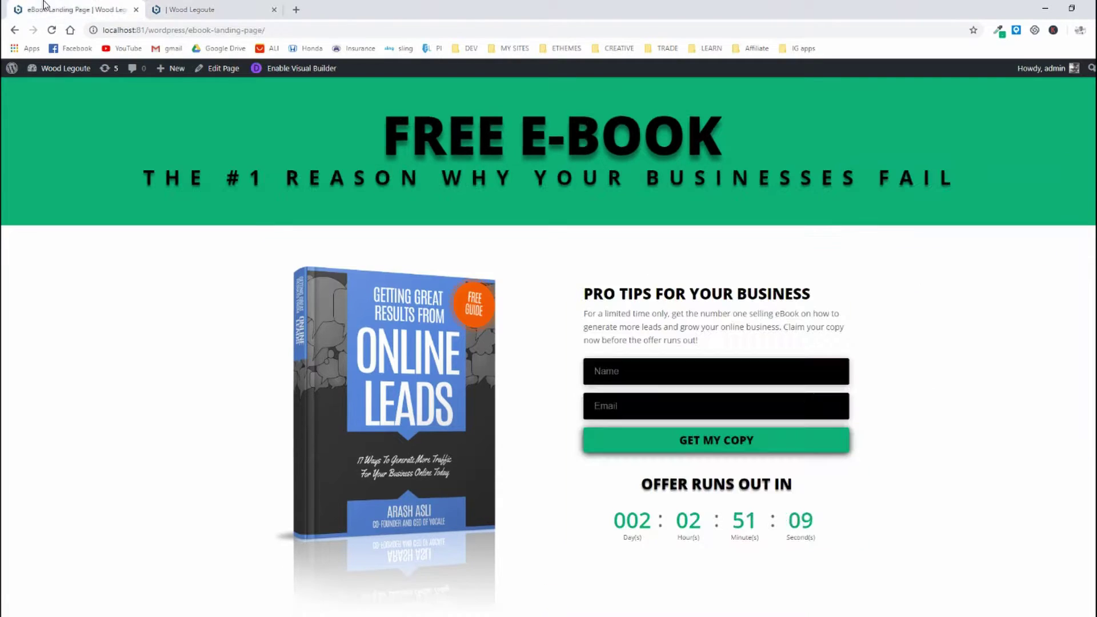
{"action": "left_click", "coordinate": [175, 7]}
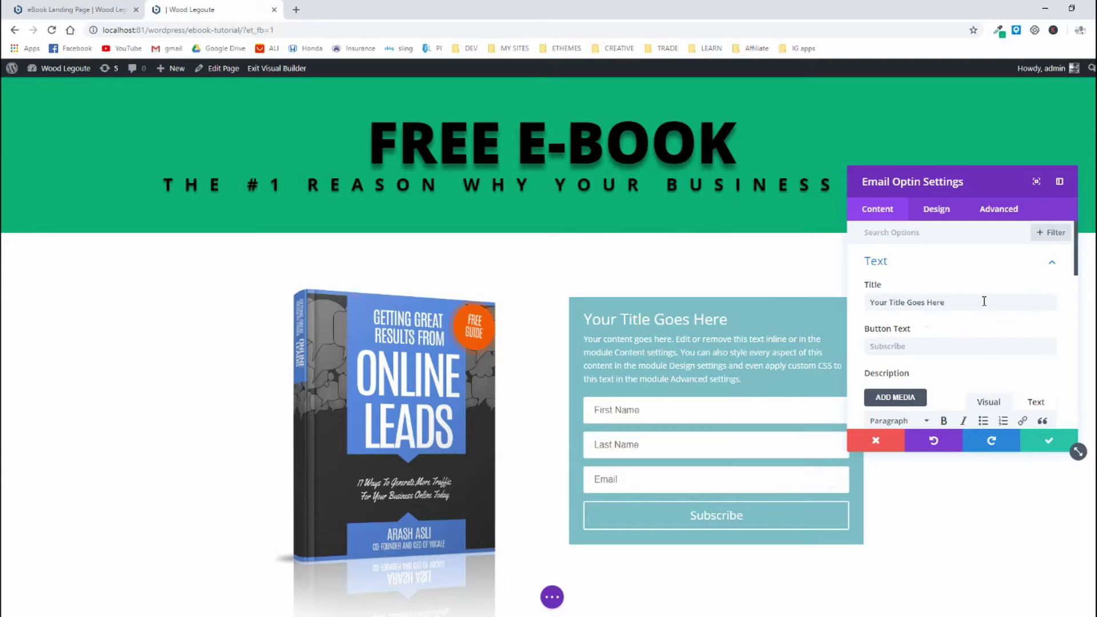
{"action": "left_click_drag", "start_coordinate": [1046, 302], "coordinate": [863, 303]}
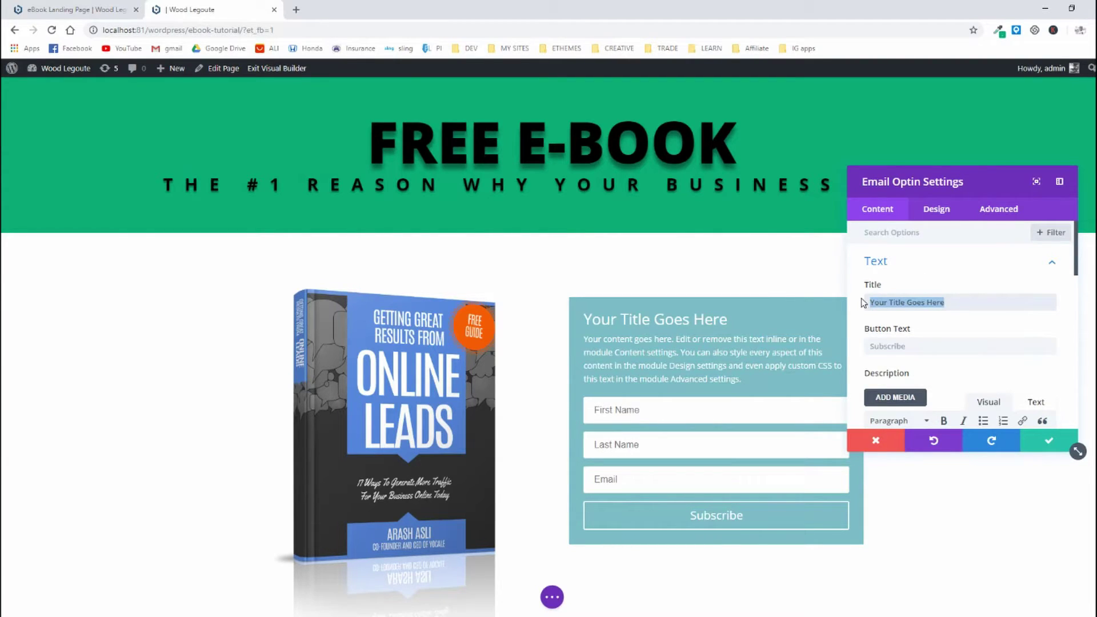
{"action": "type", "text": "PRO"}
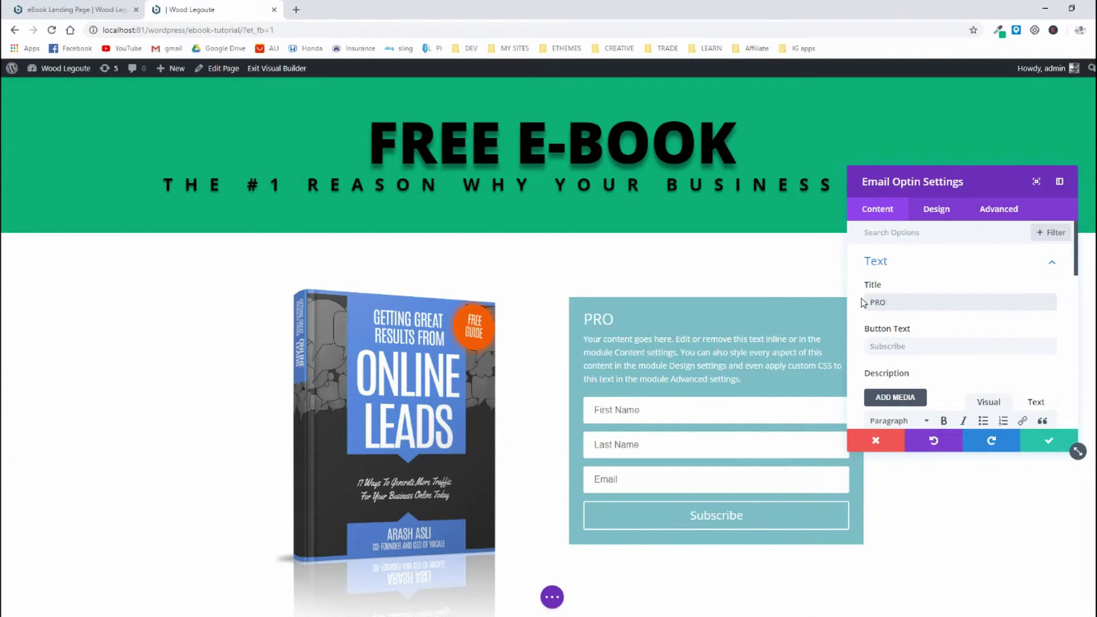
{"action": "type", "text": " TIPS FOR YOUR BUSINESS"}
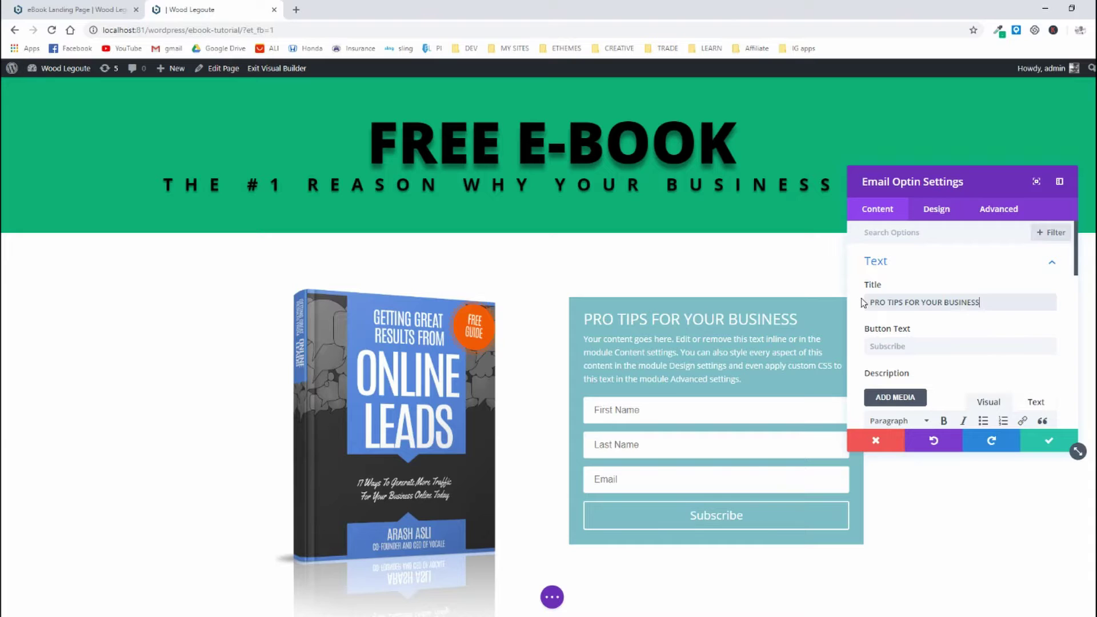
Step: Check the finished page's button wording and set the opt-in form's button text to "GET MY COPY"
{"action": "left_click", "coordinate": [904, 346]}
{"action": "type", "text": "SIGN UP"}
{"action": "left_click", "coordinate": [77, 10]}
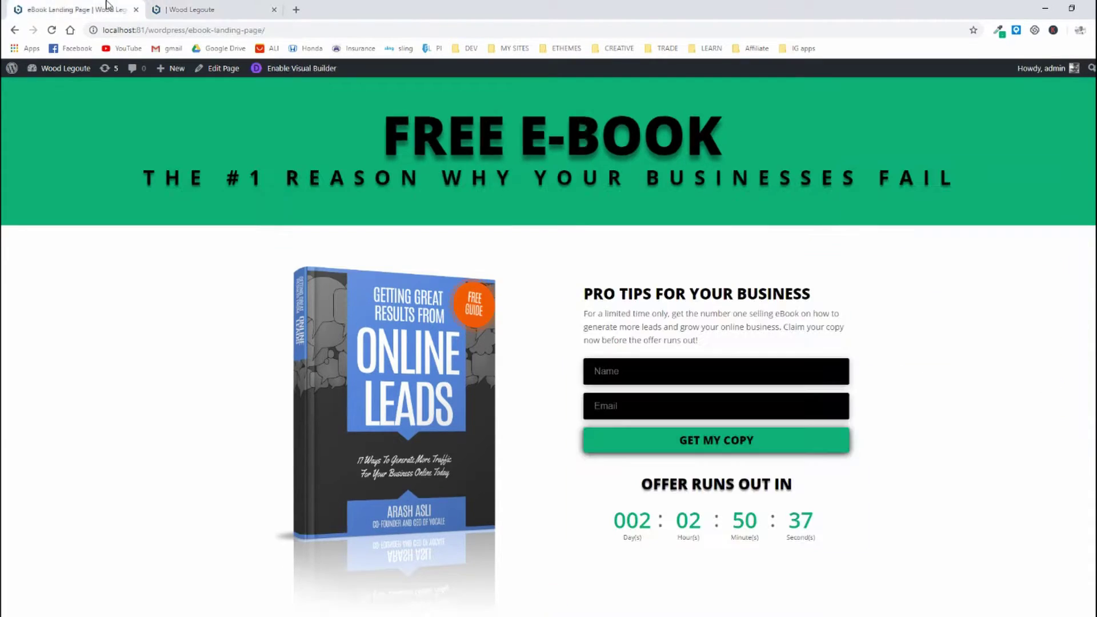
{"action": "left_click", "coordinate": [168, 6]}
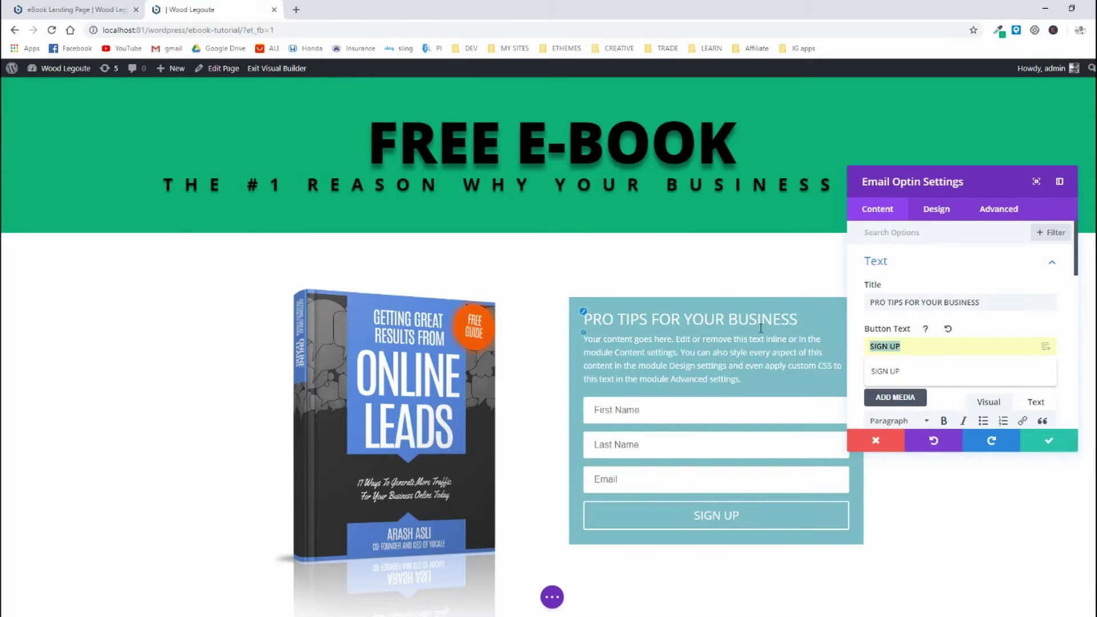
{"action": "type", "text": "GET MY COPY"}
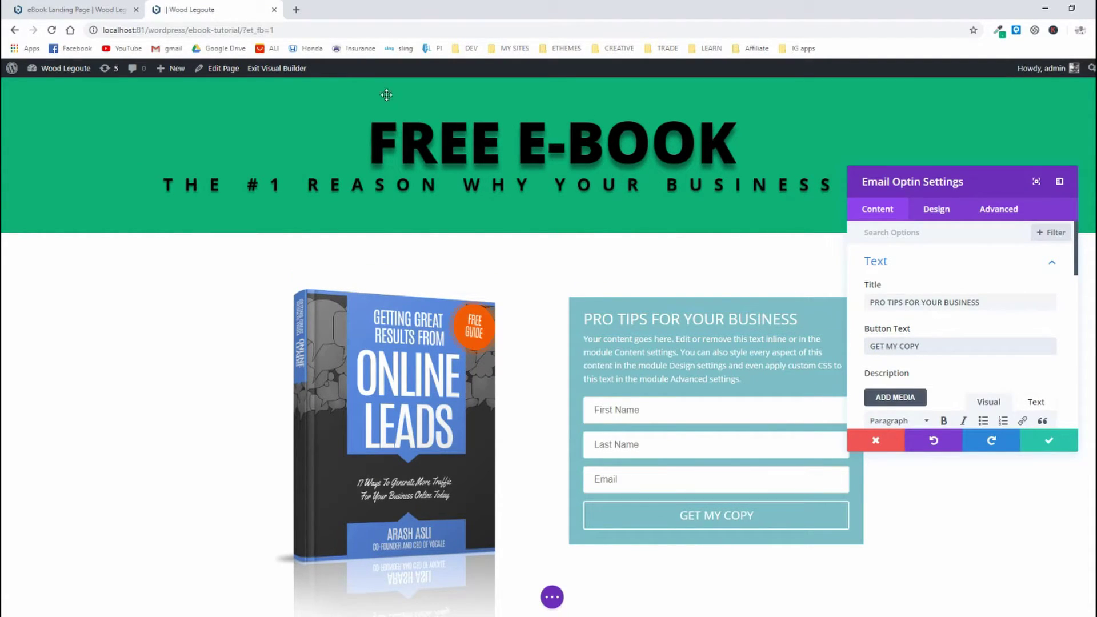
Step: Replace the opt-in module's description with the limited-time offer paragraph copied from the finished page, and save the module and page
{"action": "left_click", "coordinate": [114, 9]}
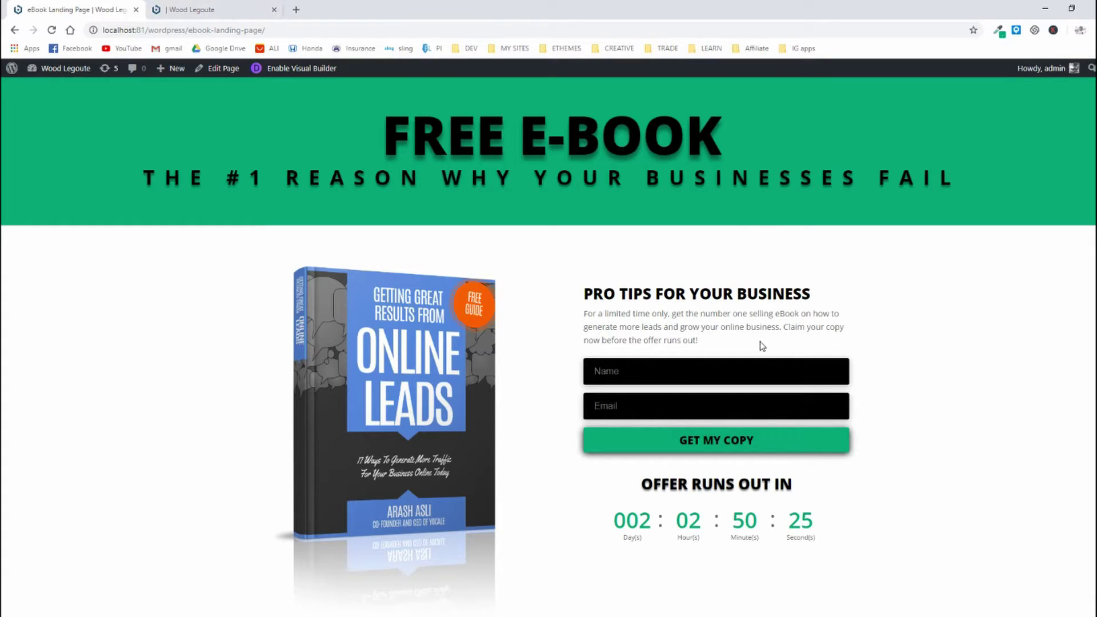
{"action": "left_click_drag", "start_coordinate": [708, 342], "coordinate": [584, 314]}
{"action": "key", "text": "ctrl+c"}
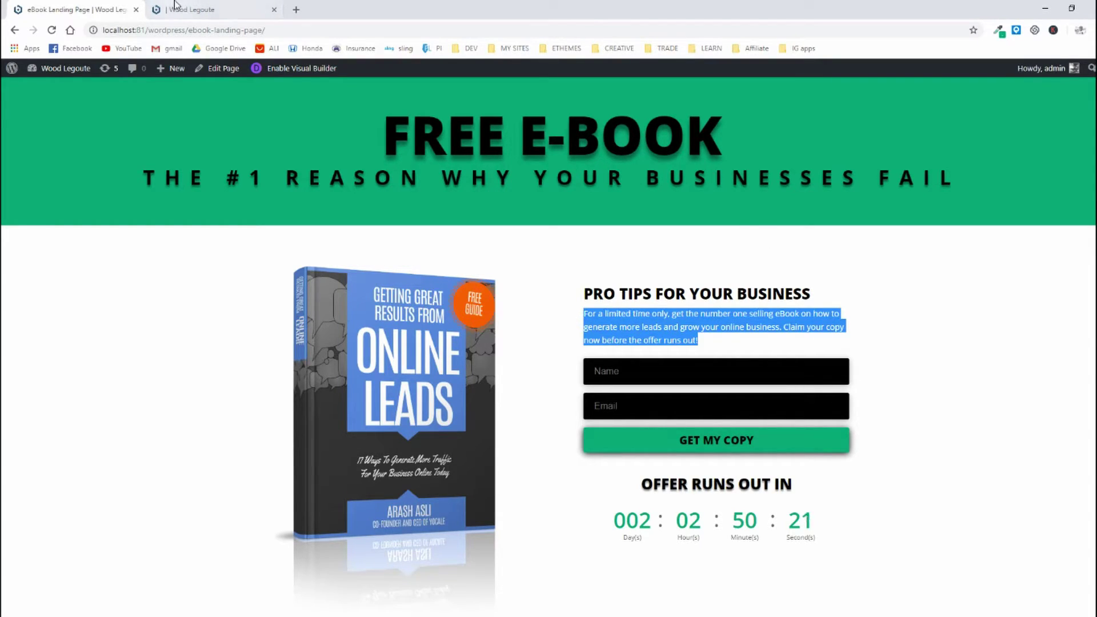
{"action": "left_click", "coordinate": [172, 9]}
{"action": "scroll", "coordinate": [942, 370], "scroll_direction": "down", "scroll_amount": 3}
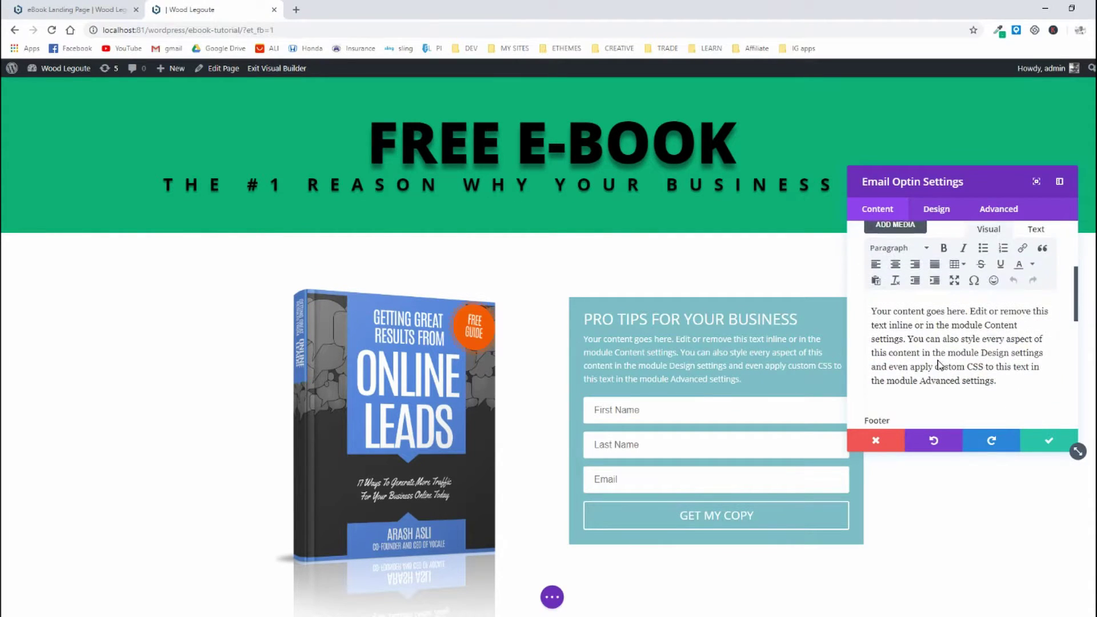
{"action": "triple_click", "coordinate": [935, 344]}
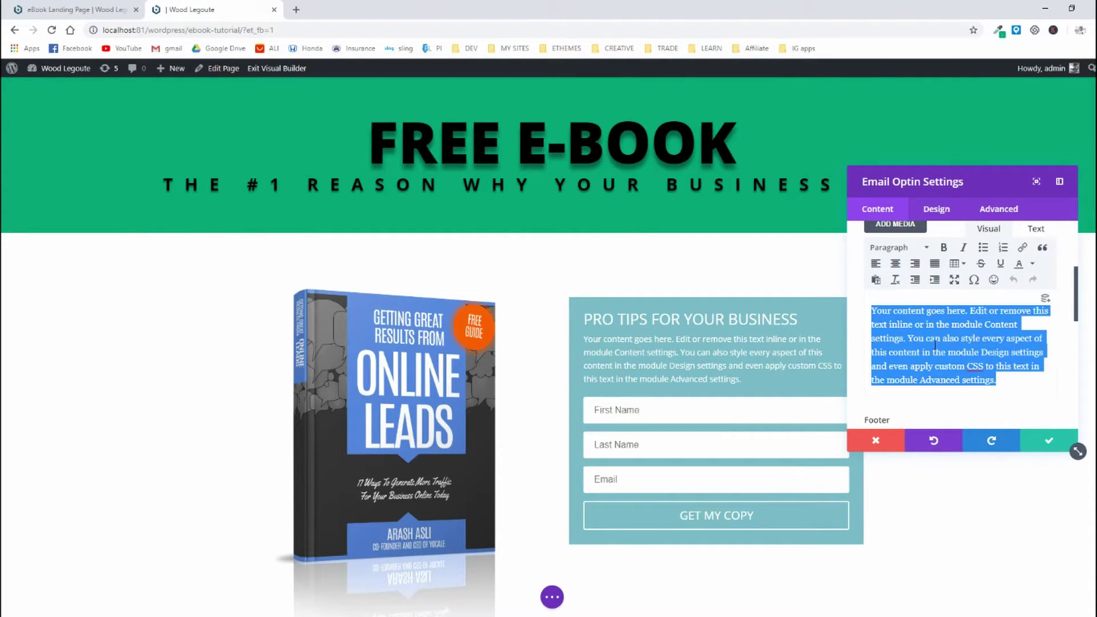
{"action": "key", "text": "ctrl+v"}
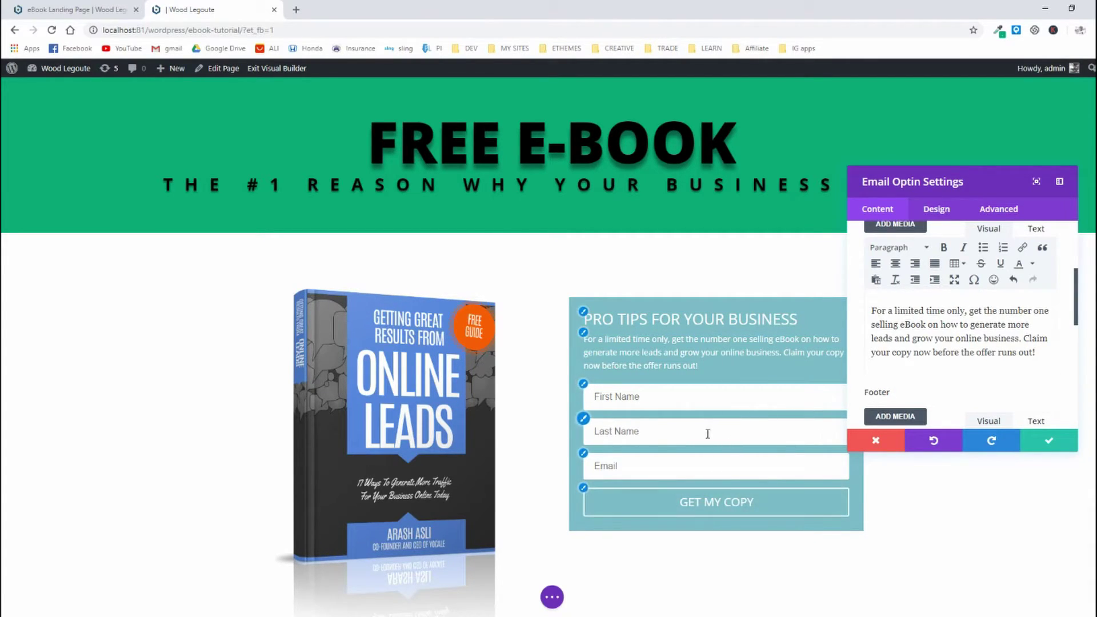
{"action": "left_click", "coordinate": [1050, 442]}
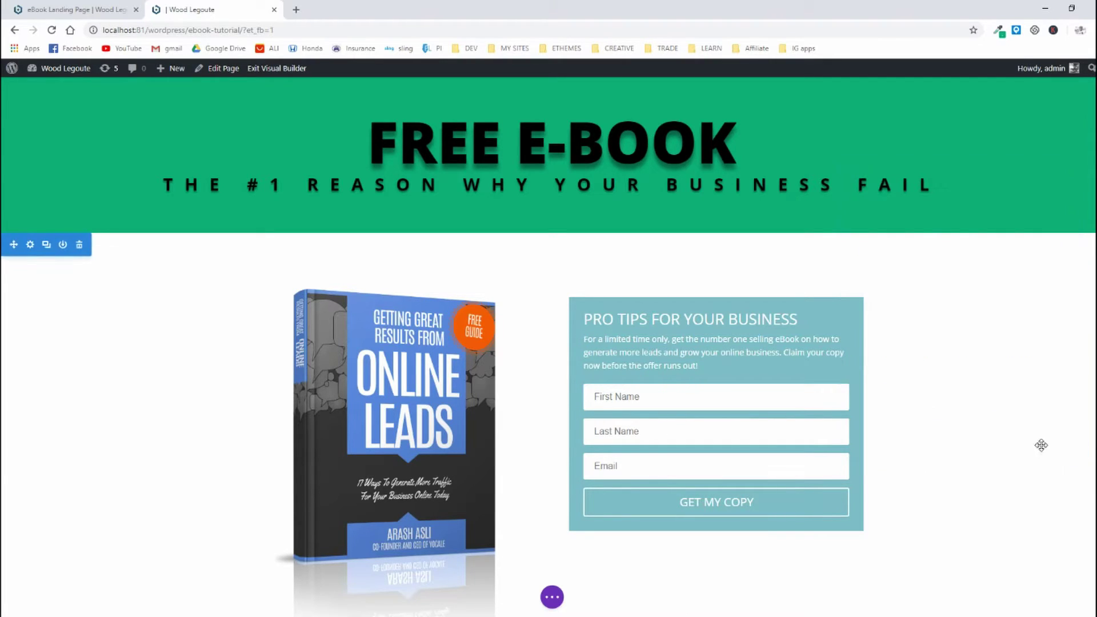
{"action": "left_click", "coordinate": [552, 597]}
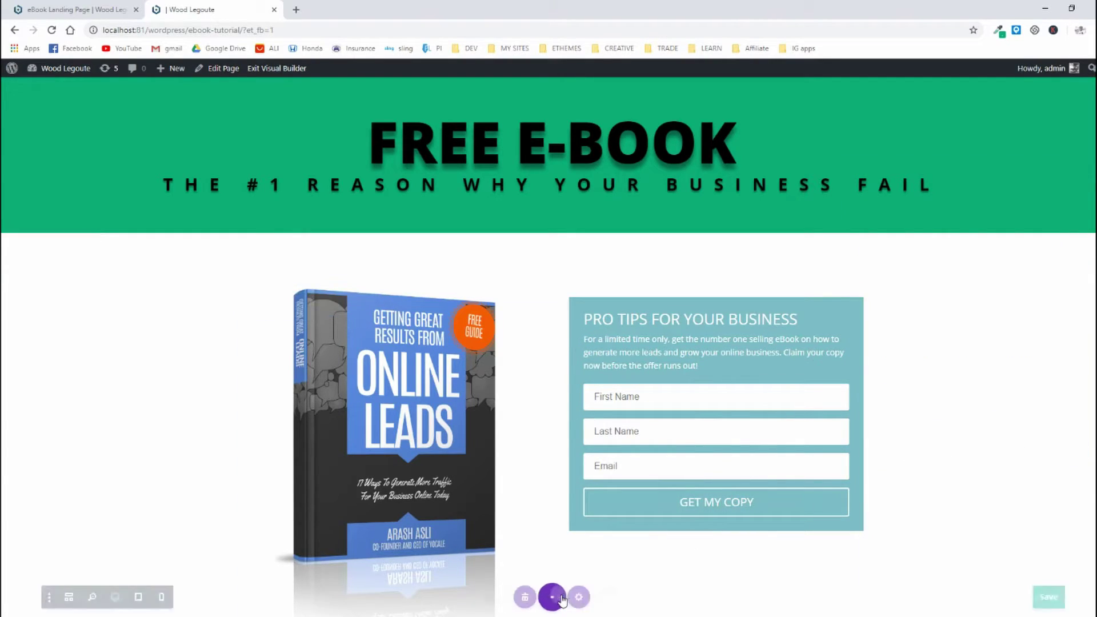
{"action": "left_click", "coordinate": [1068, 597]}
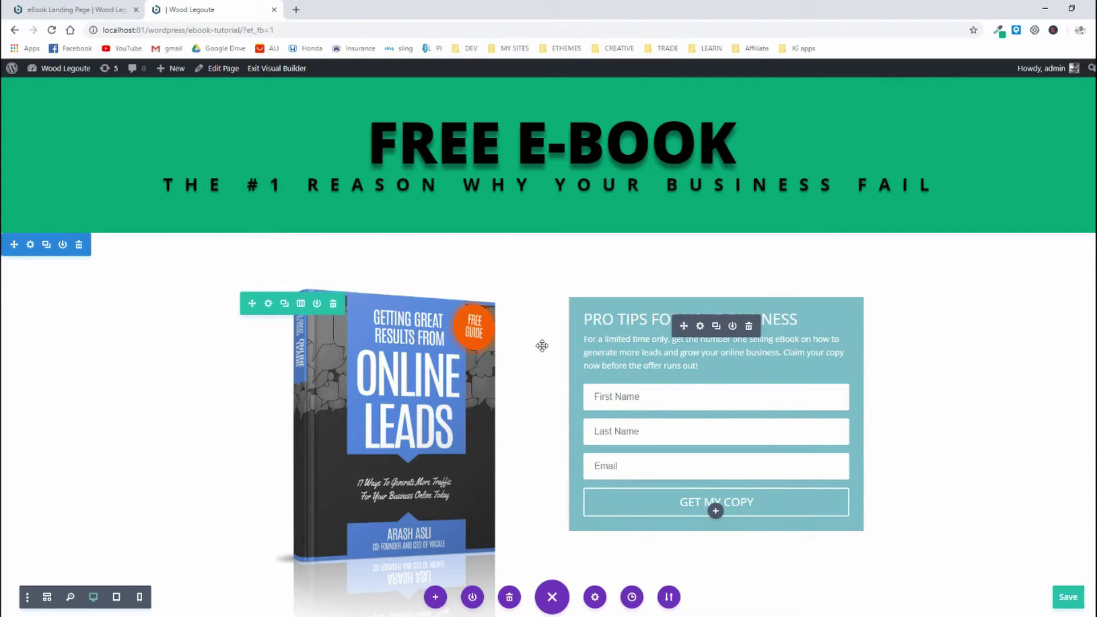
Step: Check the name and email fields on the finished page and enable Use Single Name Field for the opt-in form
{"action": "left_click", "coordinate": [74, 9]}
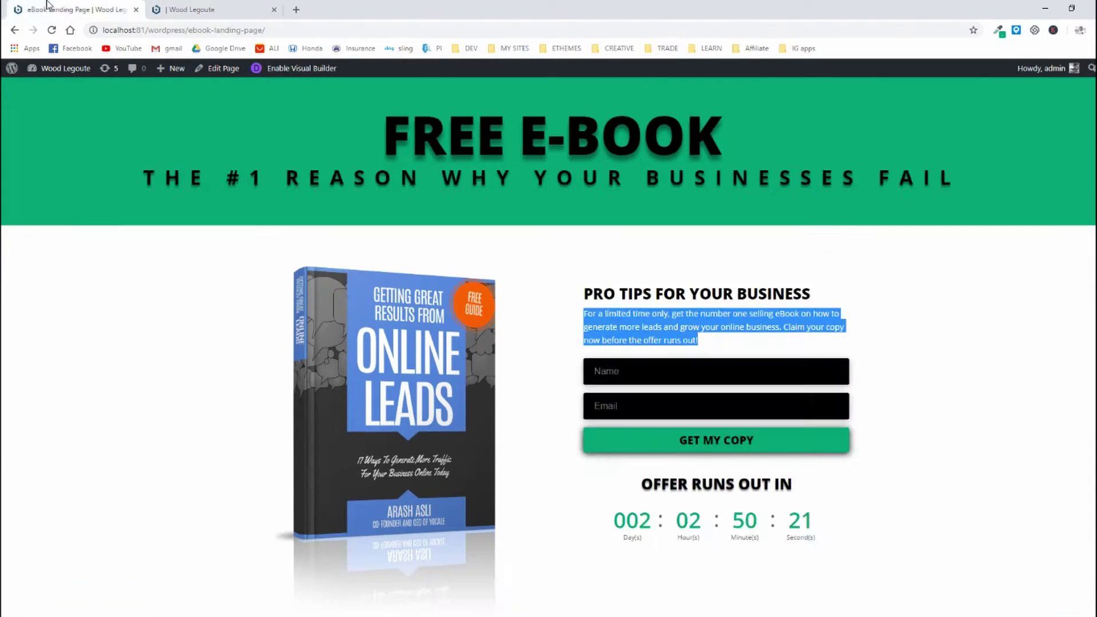
{"action": "left_click", "coordinate": [897, 372]}
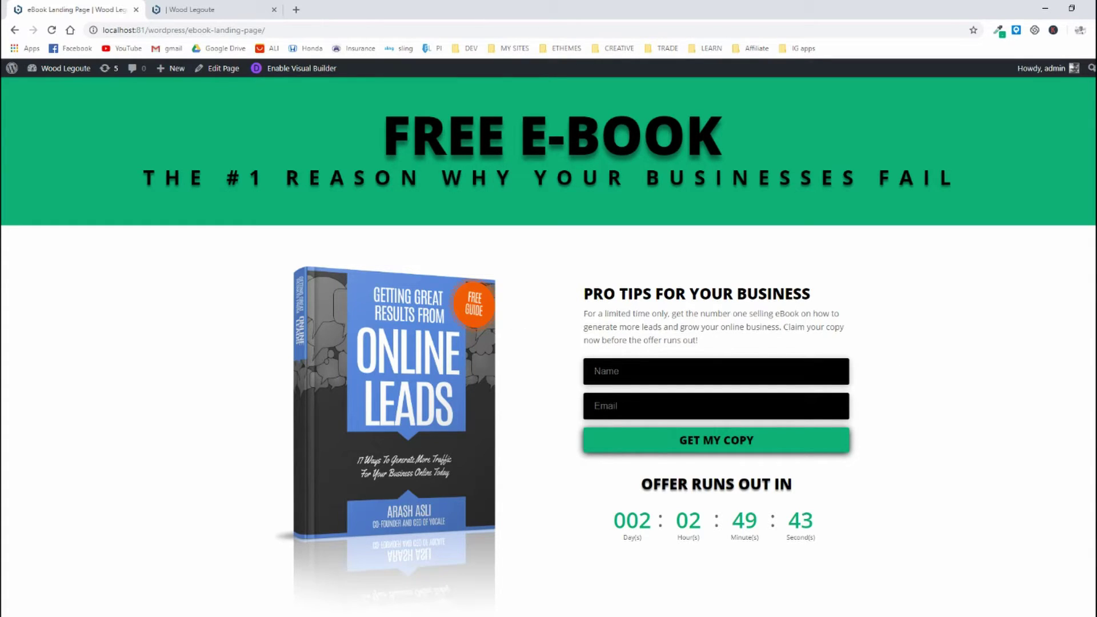
{"action": "left_click", "coordinate": [656, 376]}
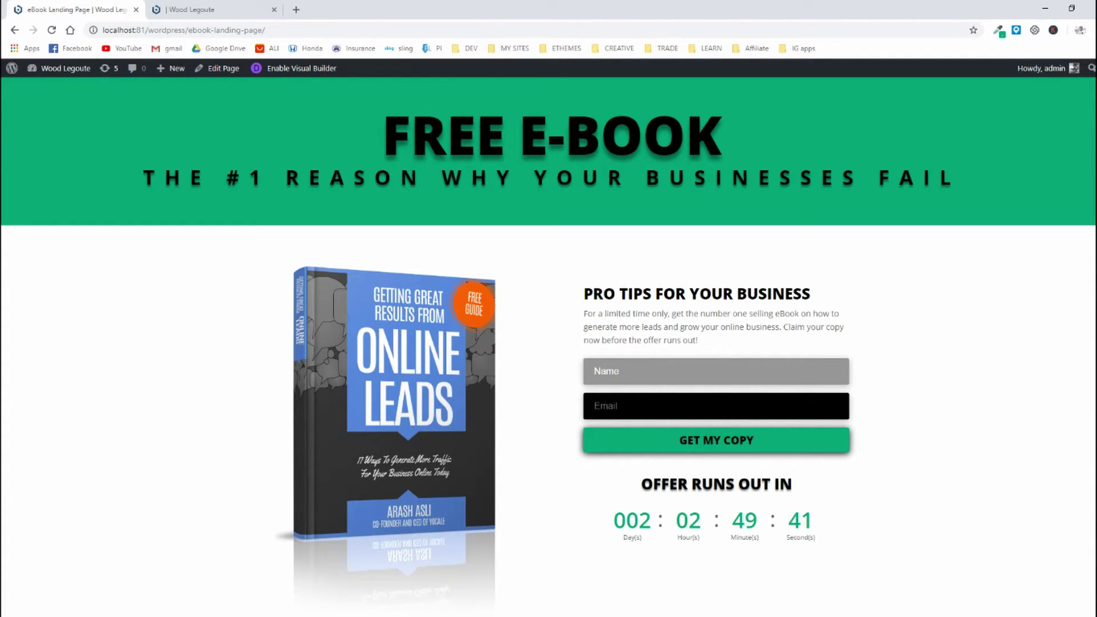
{"action": "left_click", "coordinate": [617, 406]}
{"action": "left_click", "coordinate": [862, 357]}
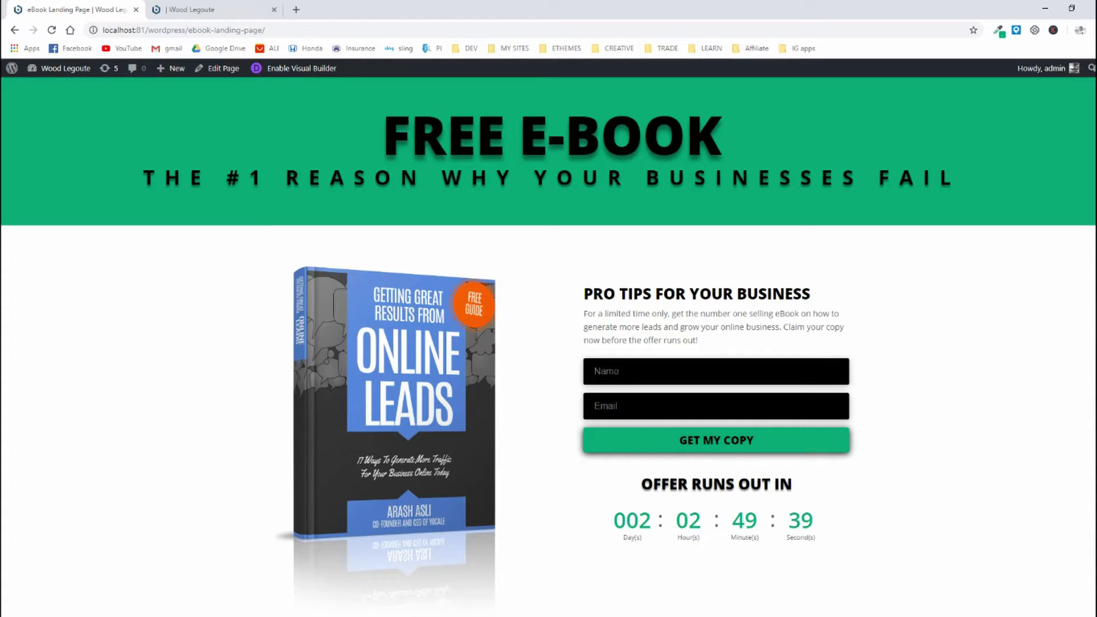
{"action": "left_click", "coordinate": [201, 8]}
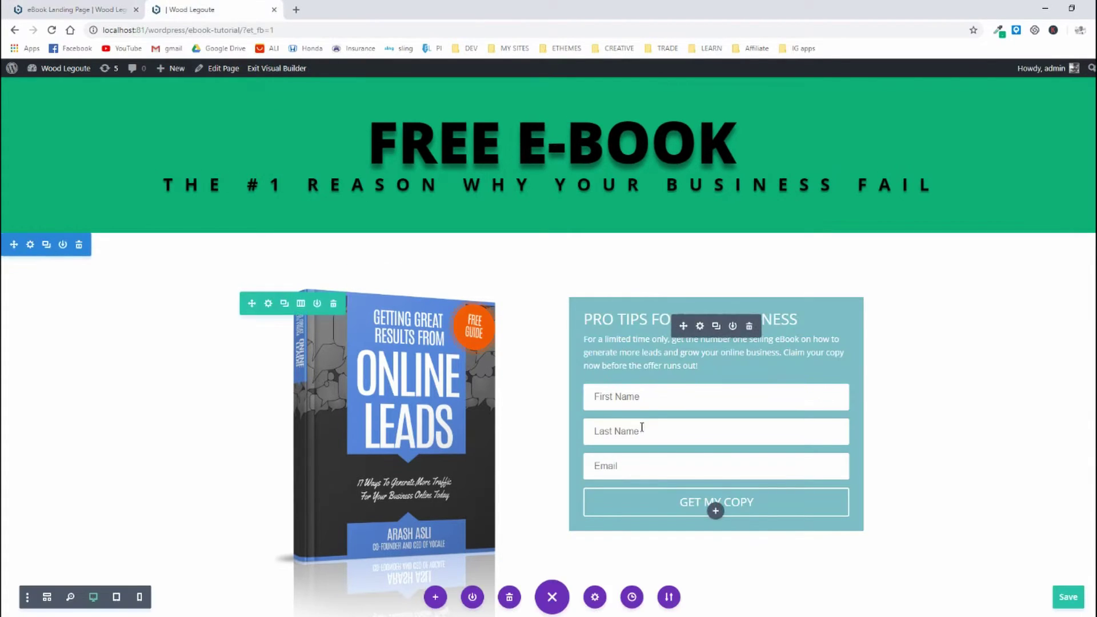
{"action": "left_click", "coordinate": [701, 327]}
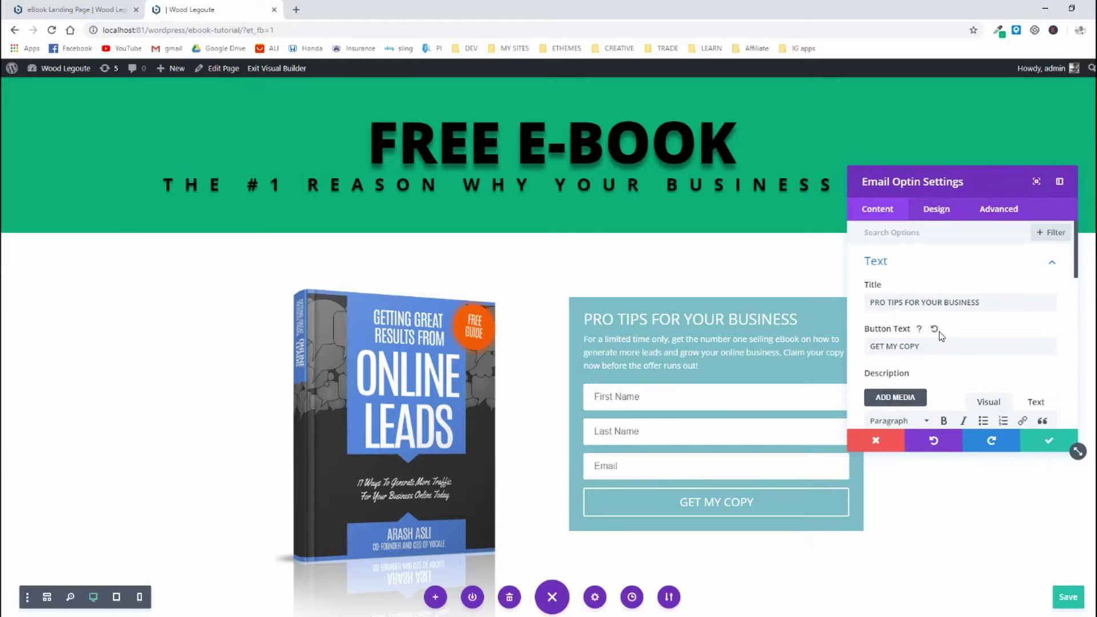
{"action": "scroll", "coordinate": [938, 337], "scroll_direction": "down", "scroll_amount": 5}
{"action": "scroll", "coordinate": [937, 339], "scroll_direction": "down", "scroll_amount": 5}
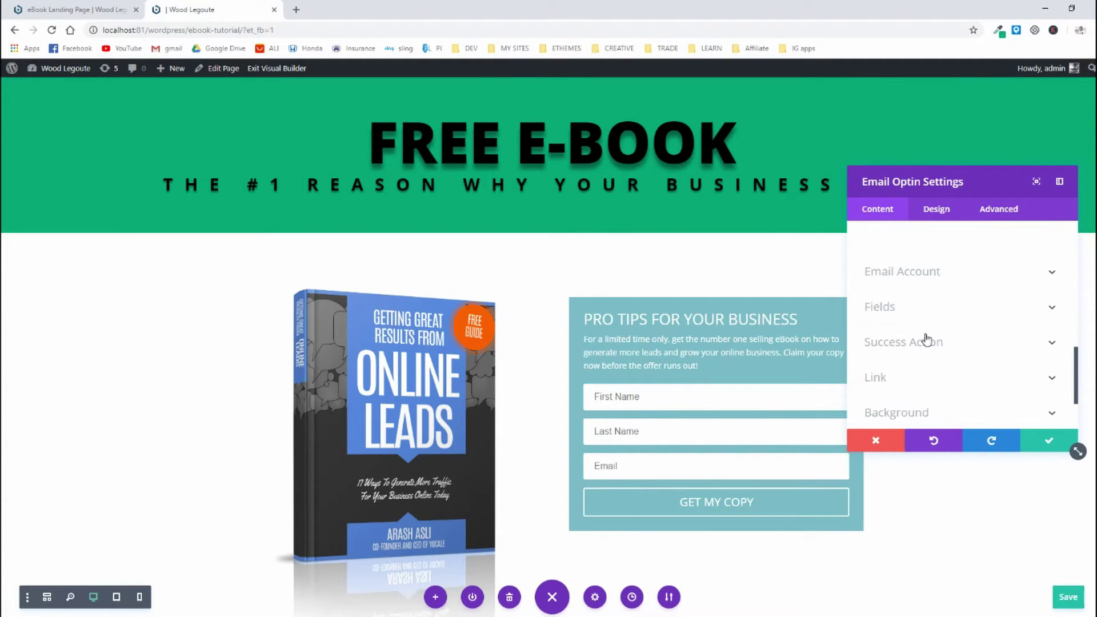
{"action": "left_click", "coordinate": [919, 316]}
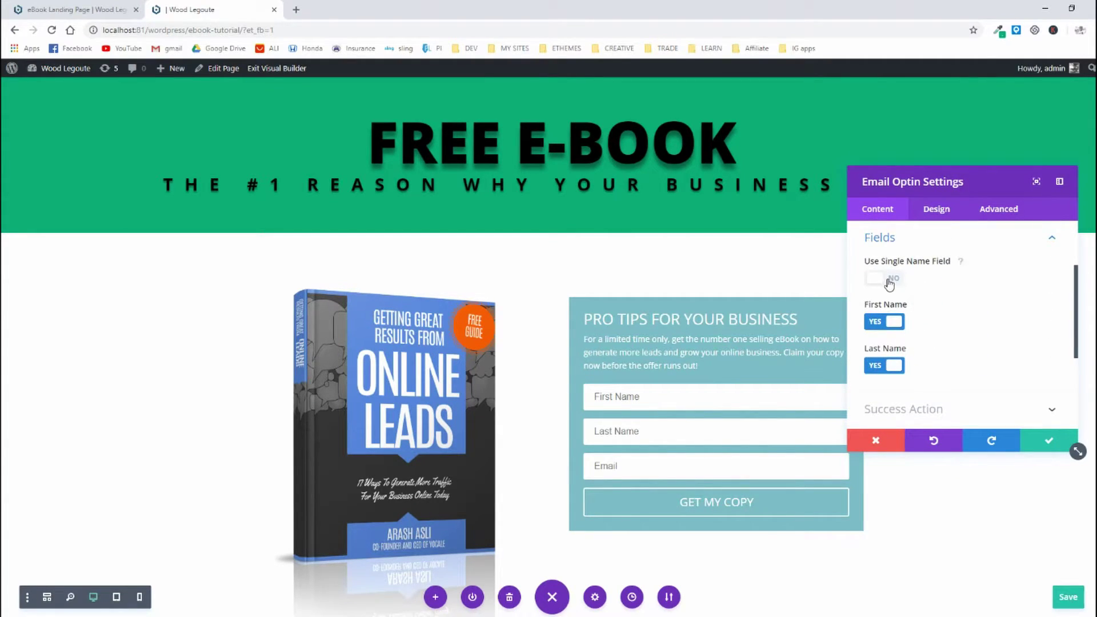
{"action": "left_click", "coordinate": [889, 280]}
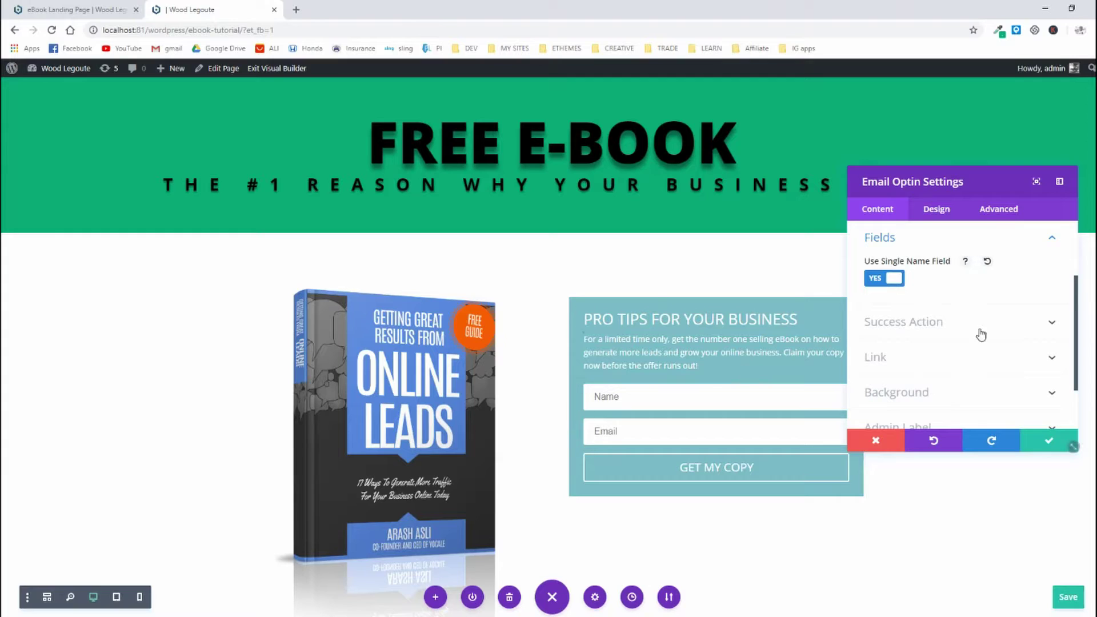
{"action": "left_click", "coordinate": [893, 278]}
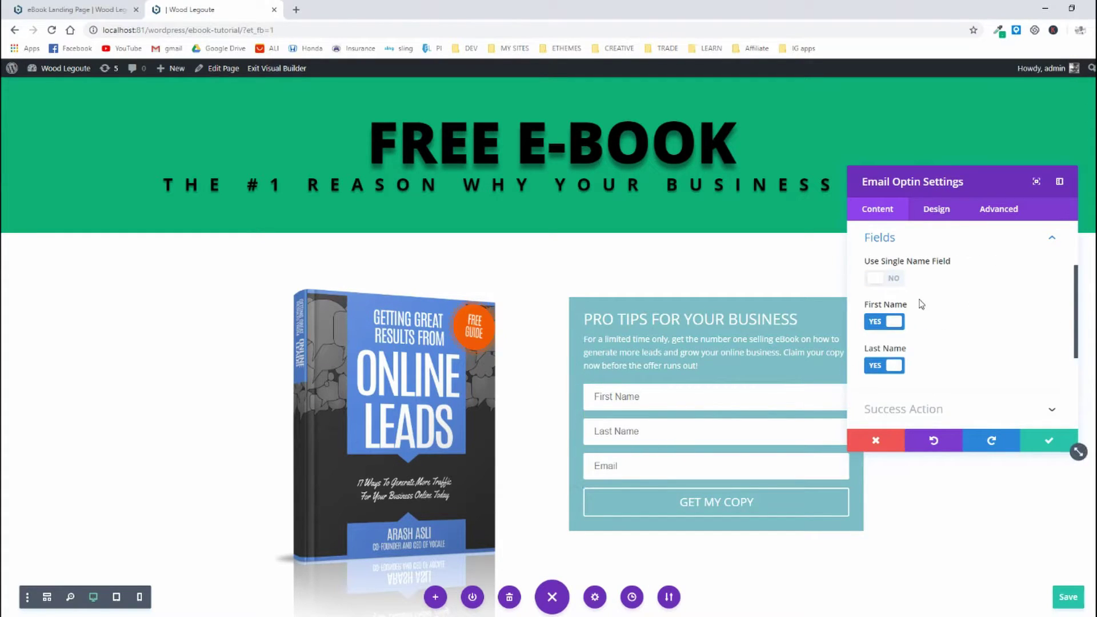
{"action": "left_click", "coordinate": [893, 278]}
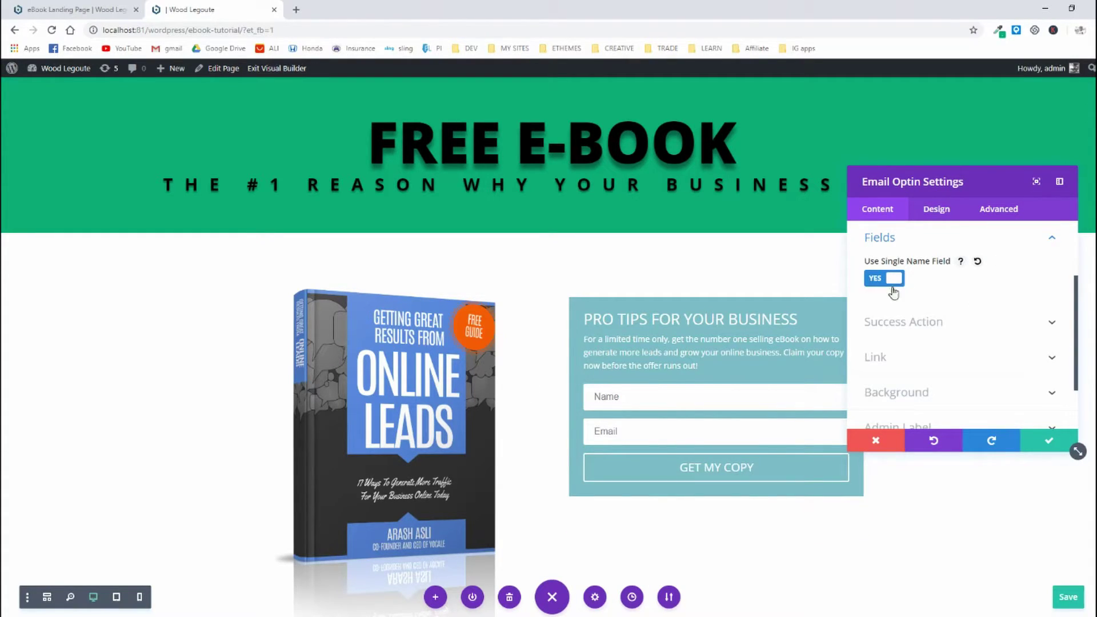
{"action": "scroll", "coordinate": [894, 282], "scroll_direction": "down", "scroll_amount": 2}
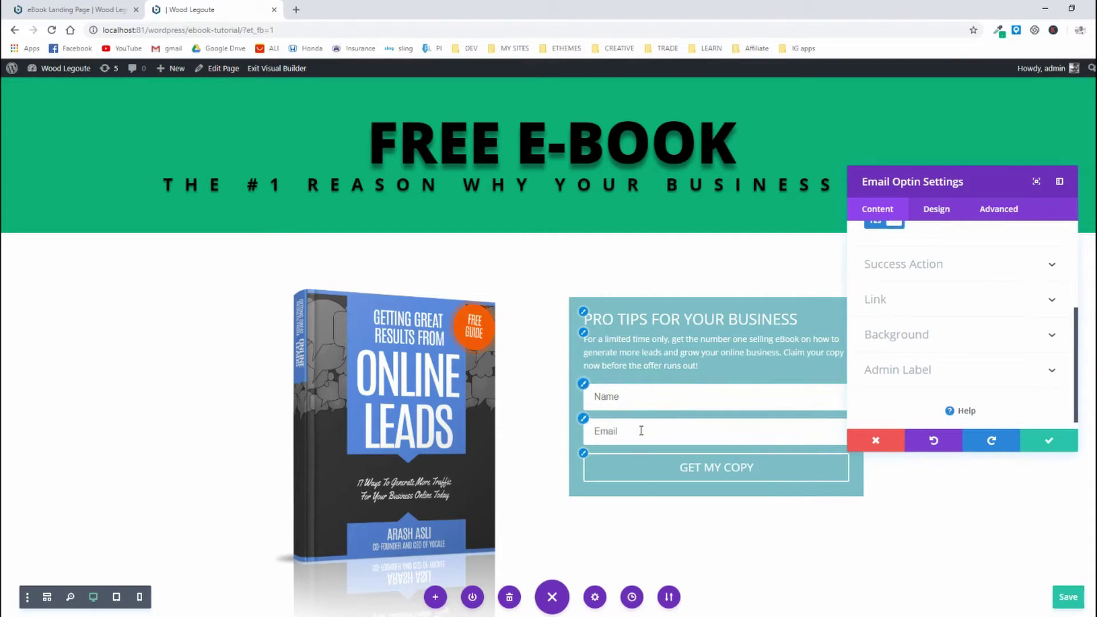
Step: Set the opt-in form's field background color to black (#000000) and save the module's settings
{"action": "left_click", "coordinate": [949, 214]}
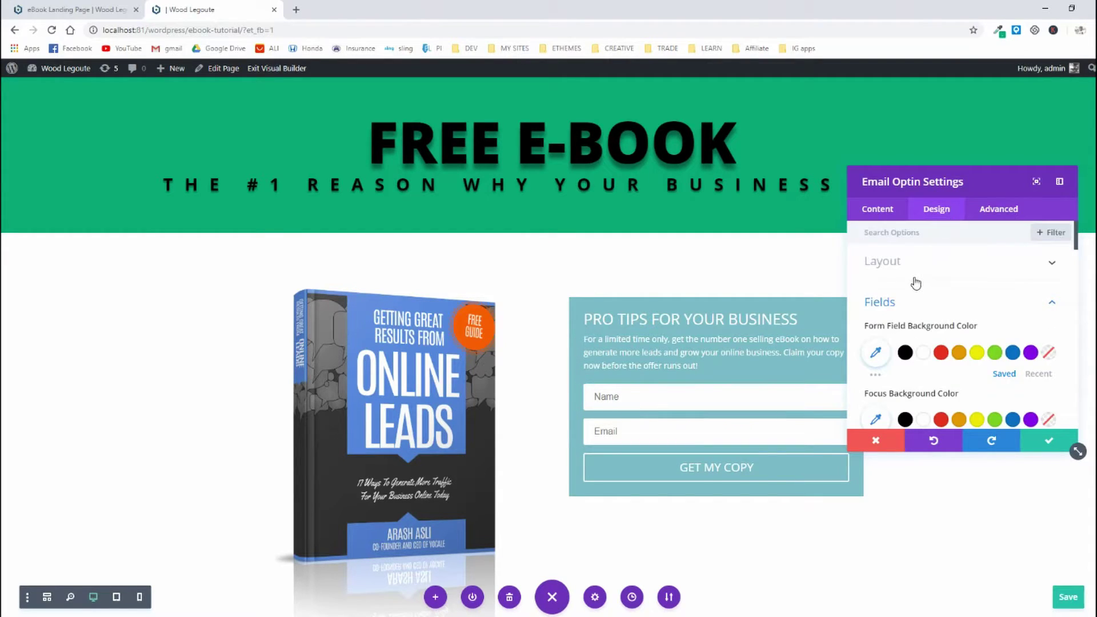
{"action": "scroll", "coordinate": [916, 283], "scroll_direction": "down", "scroll_amount": 1}
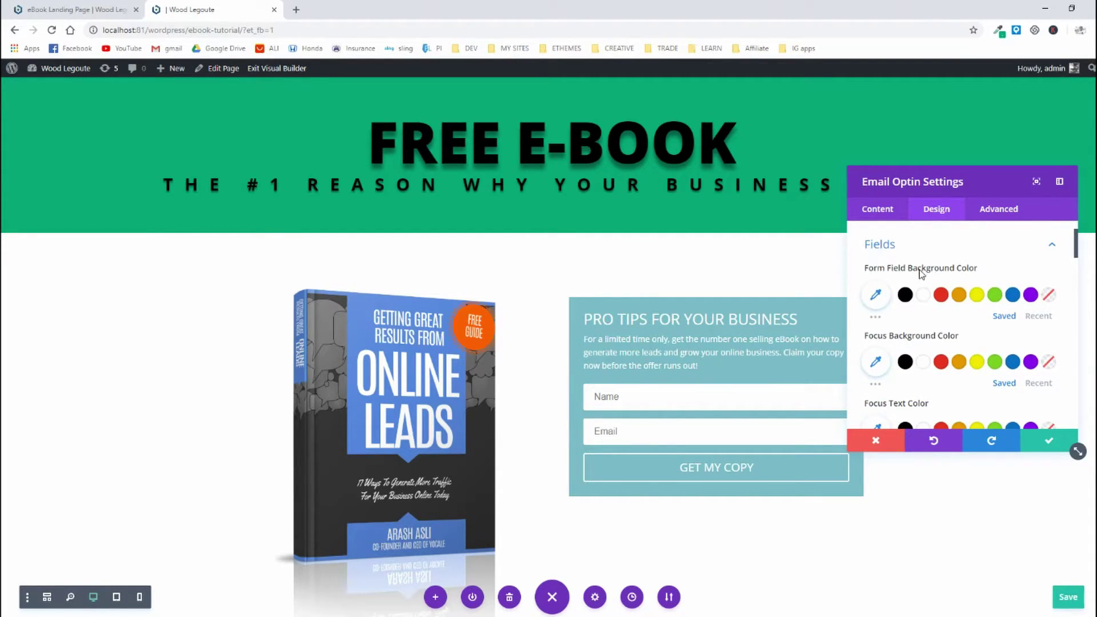
{"action": "left_click", "coordinate": [945, 249]}
{"action": "scroll", "coordinate": [940, 284], "scroll_direction": "up", "scroll_amount": 1}
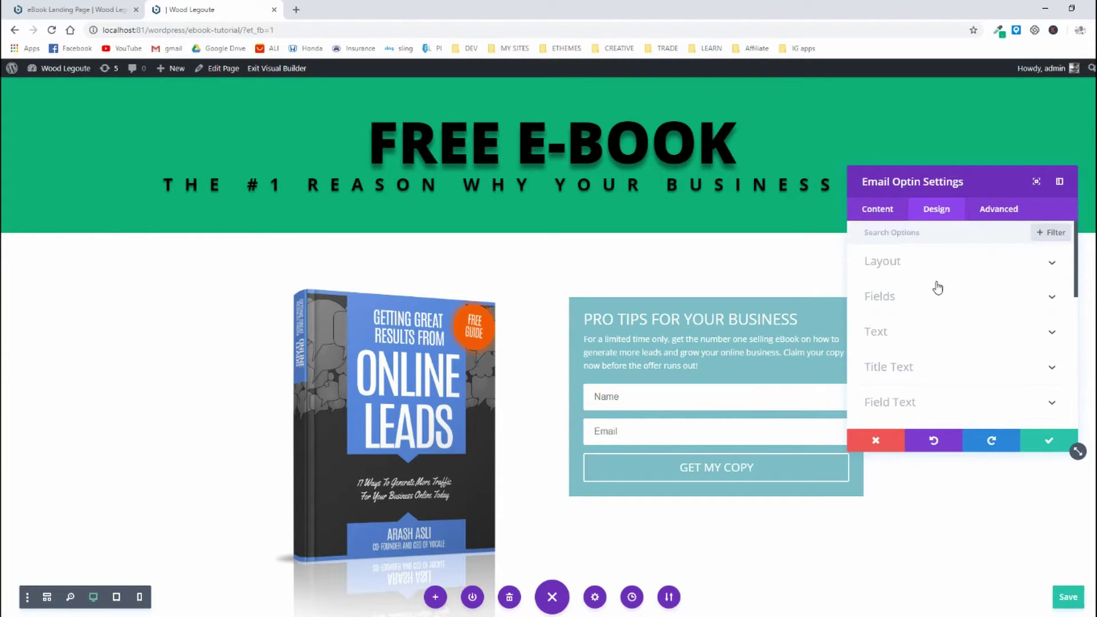
{"action": "left_click", "coordinate": [944, 297]}
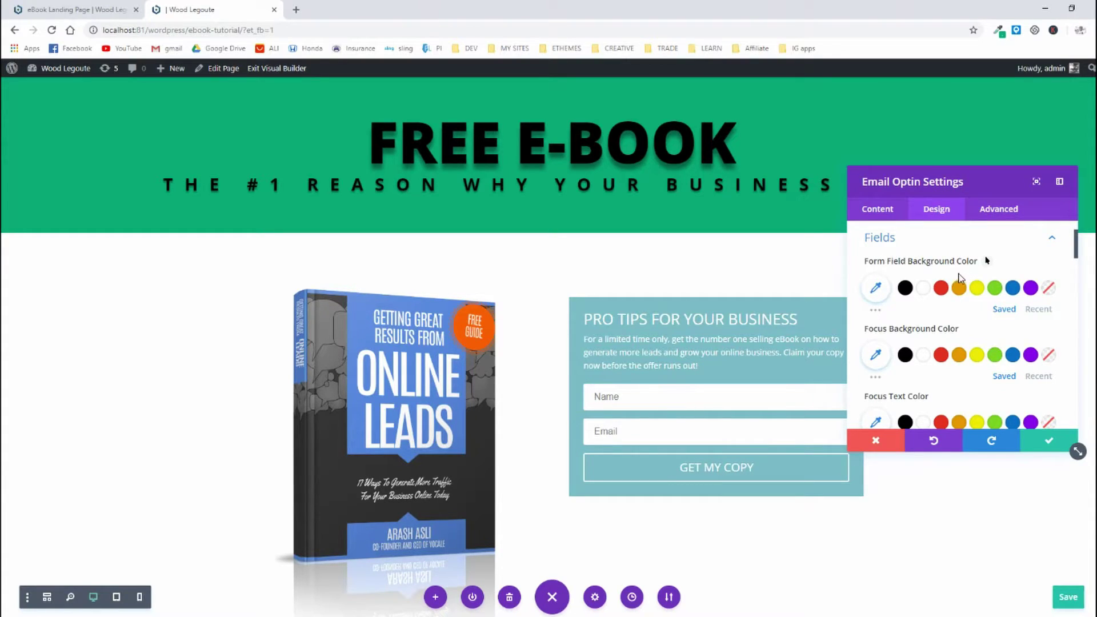
{"action": "left_click", "coordinate": [904, 288]}
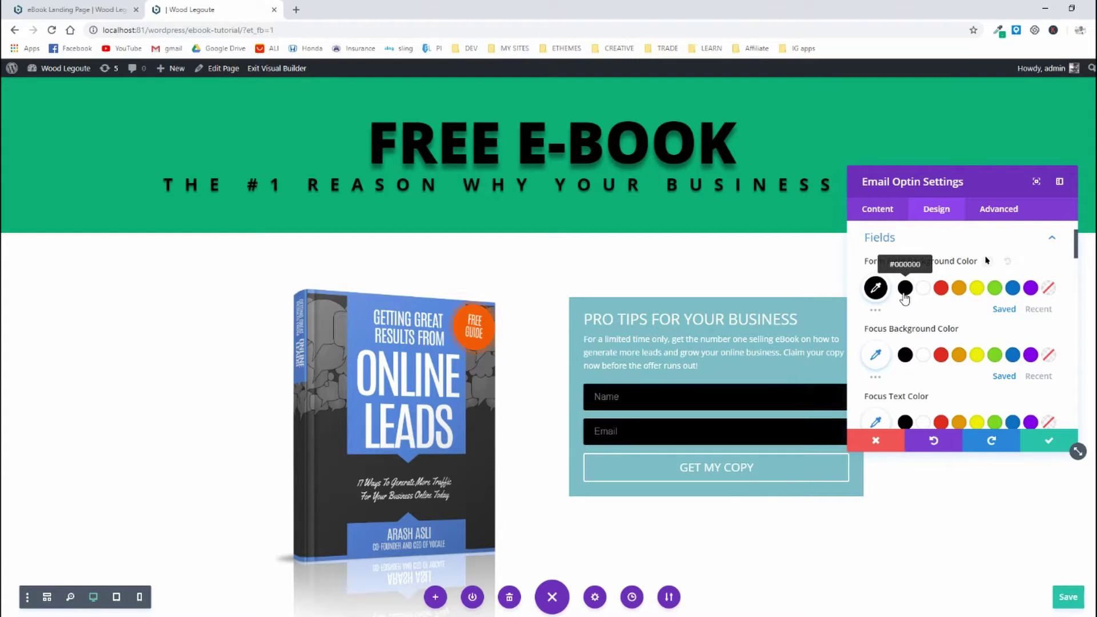
{"action": "left_click", "coordinate": [1049, 441]}
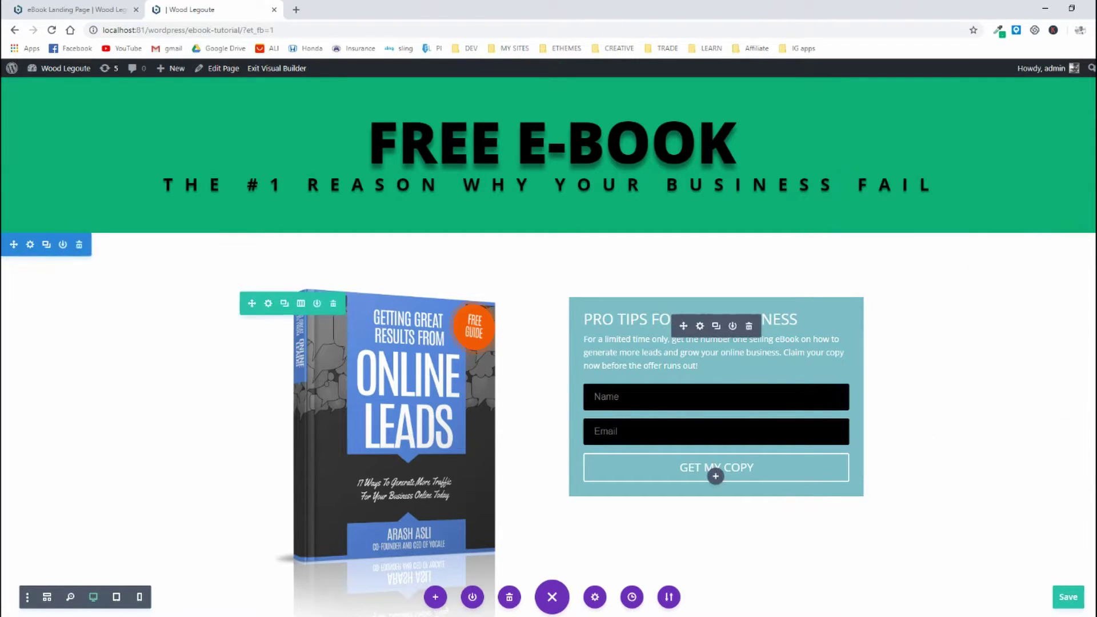
Step: Compare the opt-in form's background, text and fields with the finished landing page
{"action": "left_click", "coordinate": [74, 10]}
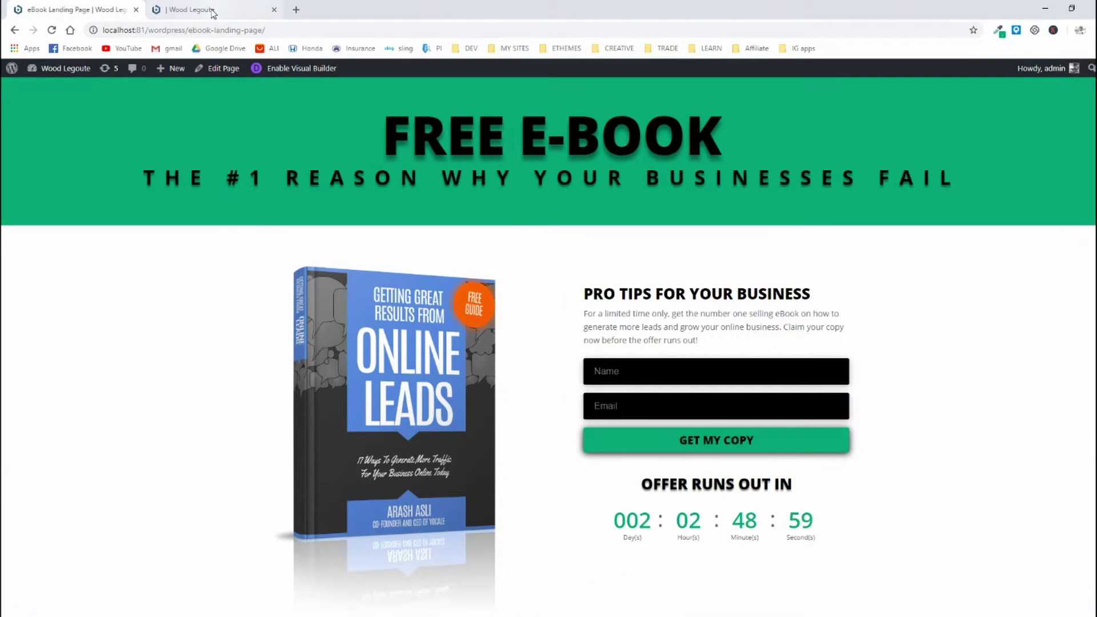
{"action": "left_click", "coordinate": [211, 10]}
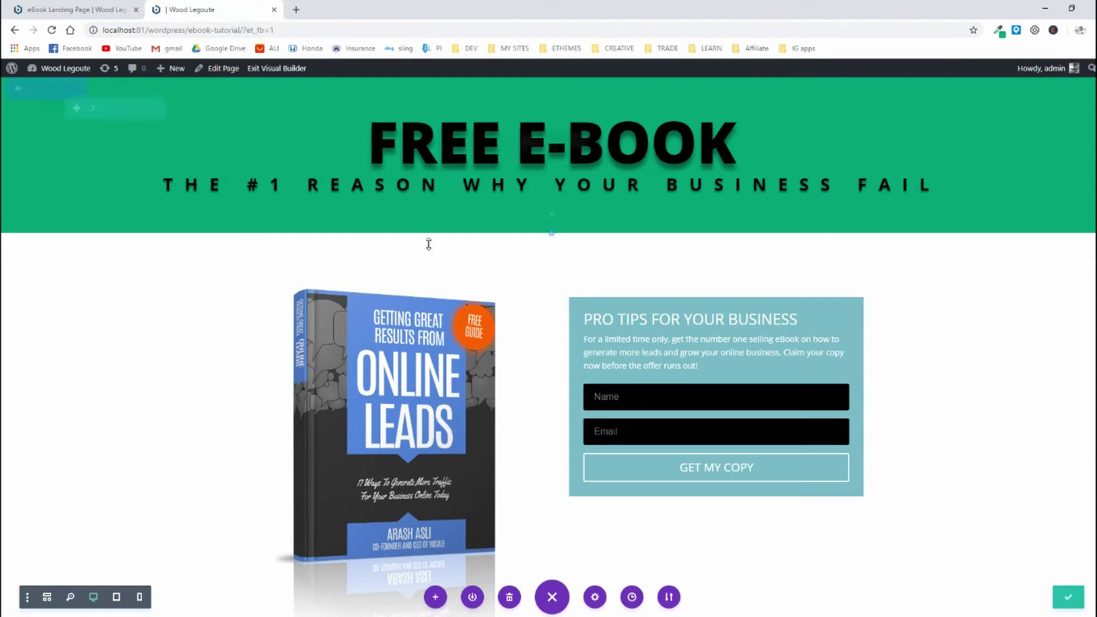
{"action": "left_click", "coordinate": [74, 10]}
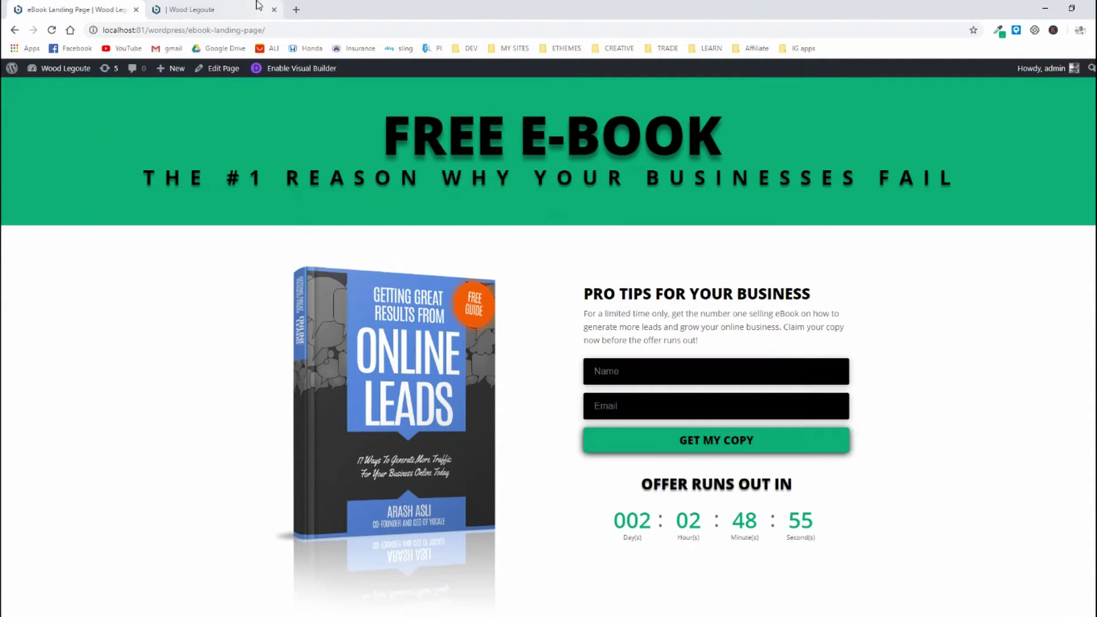
{"action": "left_click", "coordinate": [239, 7]}
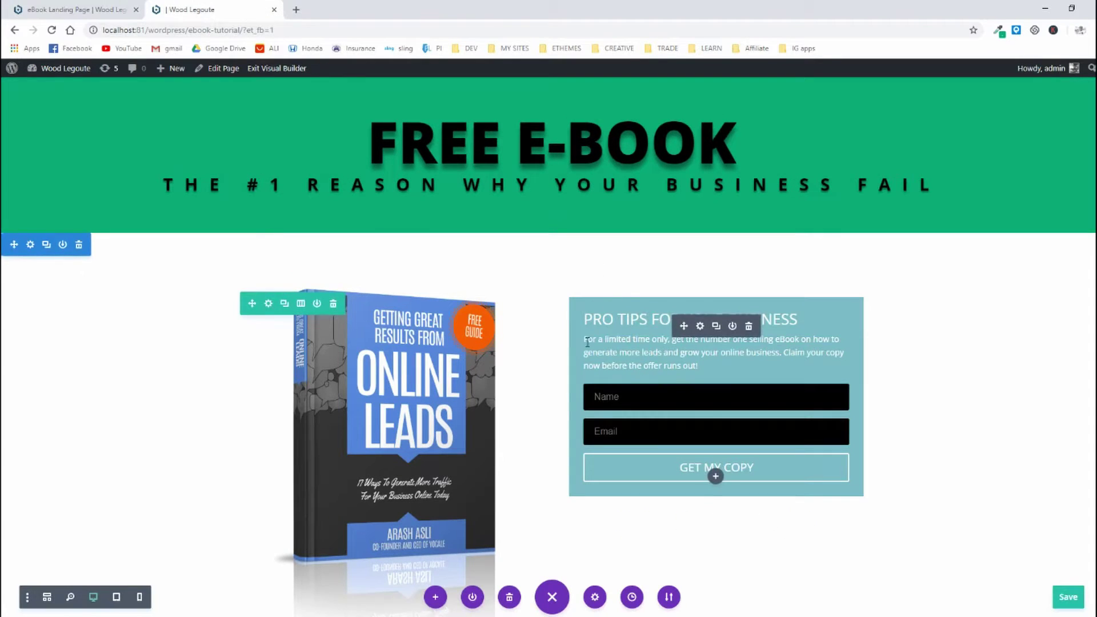
{"action": "left_click", "coordinate": [74, 9]}
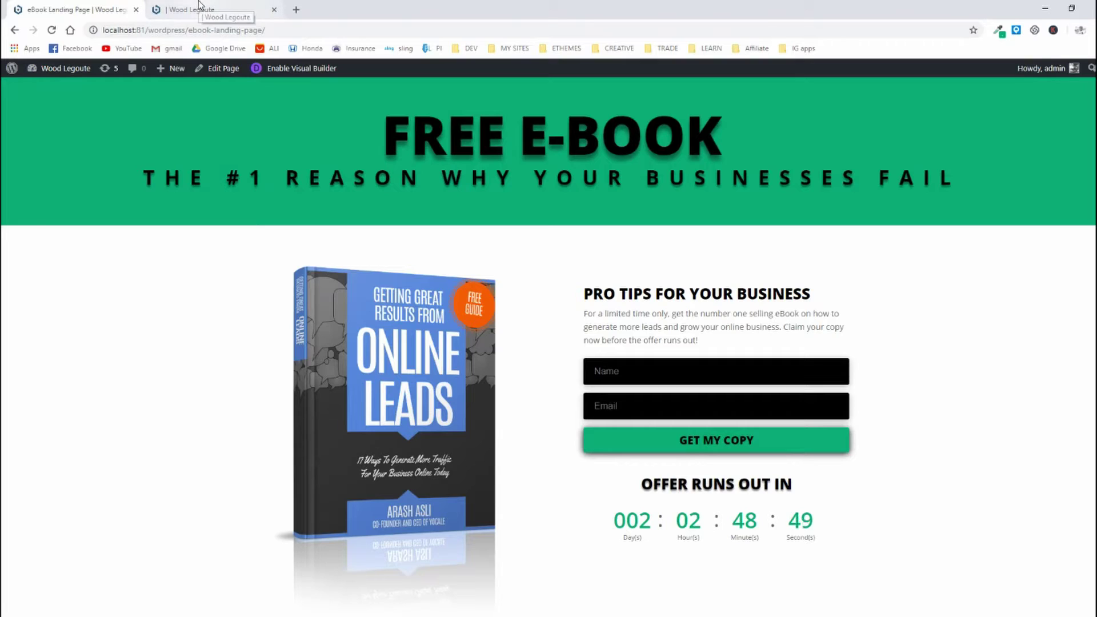
{"action": "left_click", "coordinate": [229, 11]}
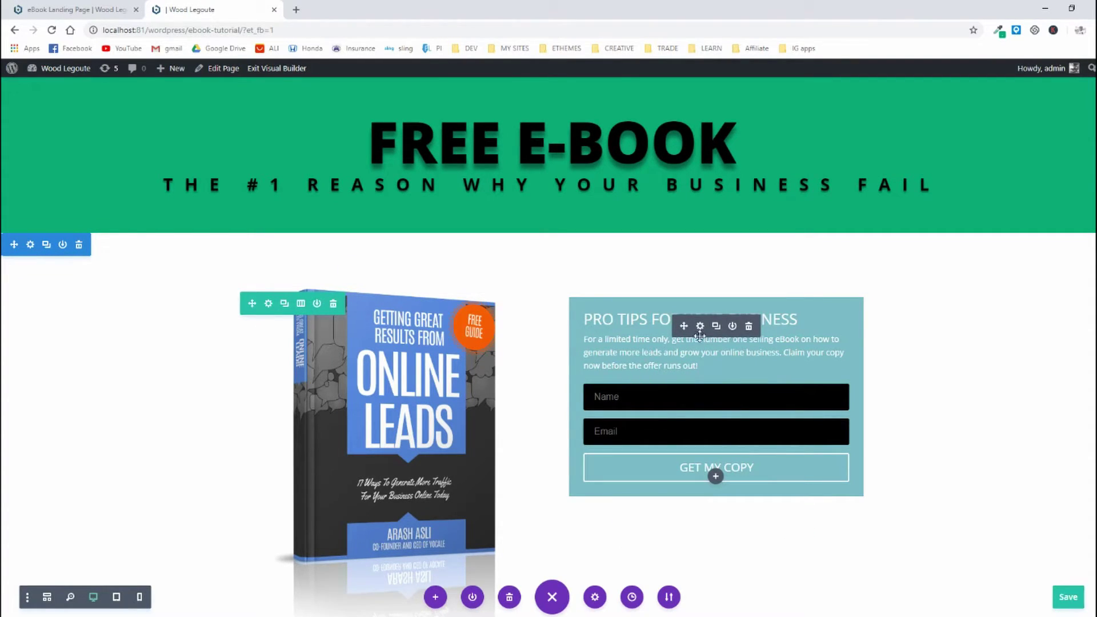
Step: Make the email opt-in module's background color fully transparent, rgba(126,190,197,0)
{"action": "left_click", "coordinate": [700, 327]}
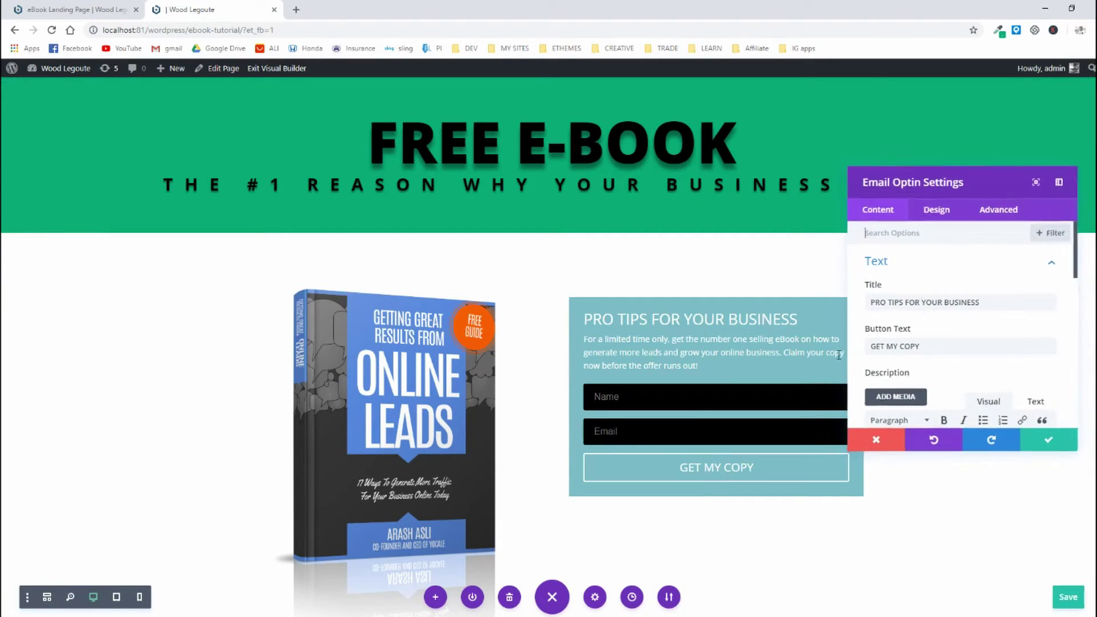
{"action": "left_click", "coordinate": [936, 209]}
{"action": "left_click", "coordinate": [885, 220]}
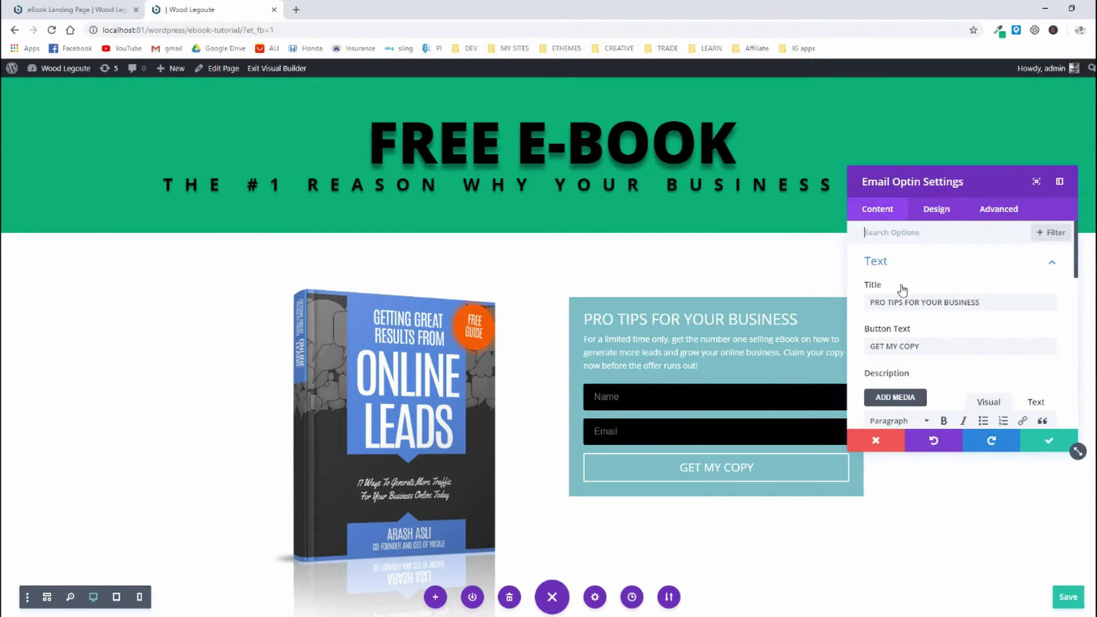
{"action": "scroll", "coordinate": [903, 297], "scroll_direction": "down", "scroll_amount": 10}
{"action": "scroll", "coordinate": [903, 301], "scroll_direction": "down", "scroll_amount": 3}
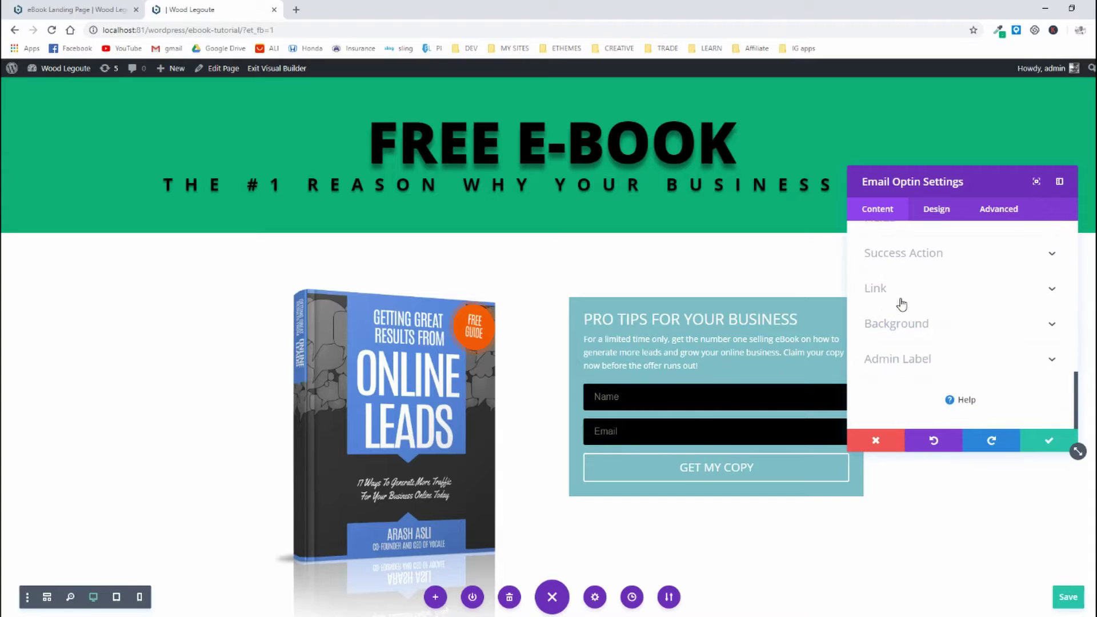
{"action": "left_click", "coordinate": [885, 337]}
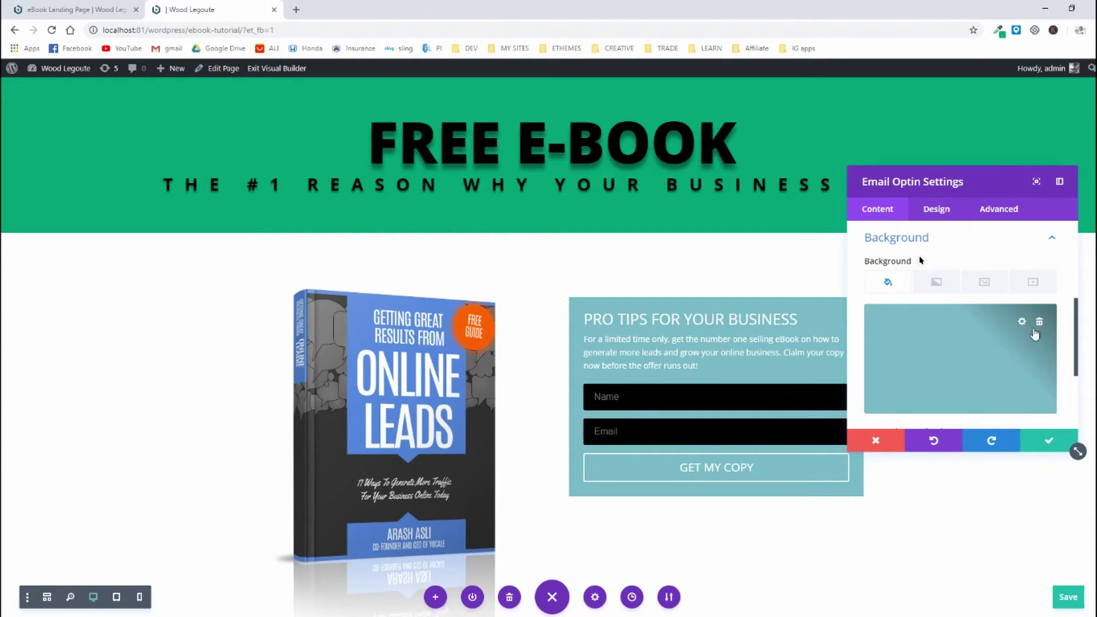
{"action": "left_click", "coordinate": [957, 361]}
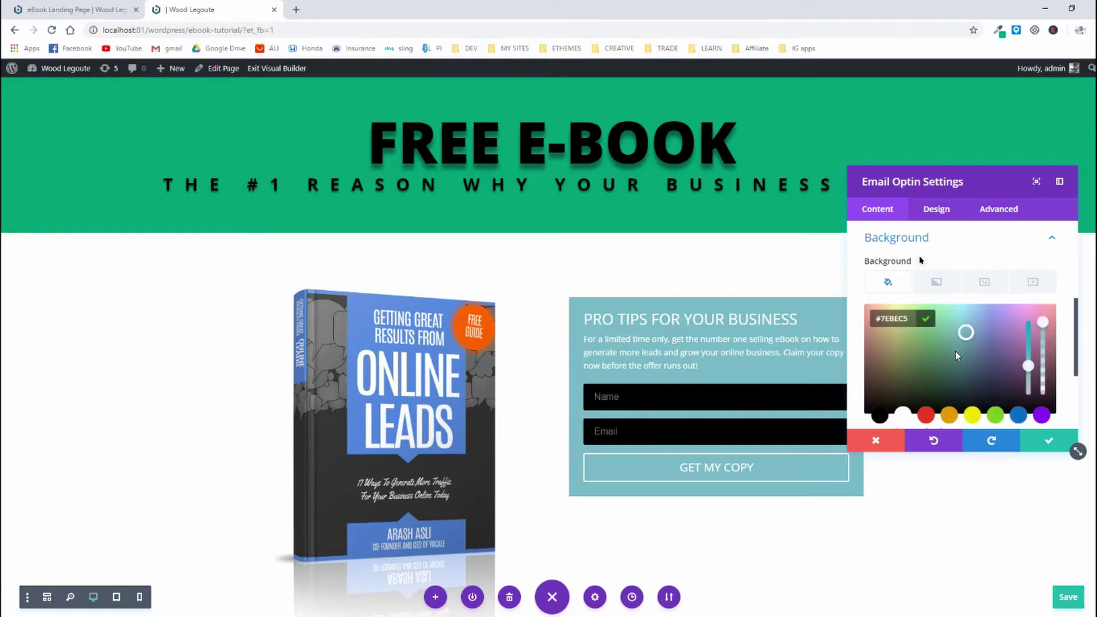
{"action": "left_click_drag", "start_coordinate": [1045, 323], "coordinate": [1049, 418]}
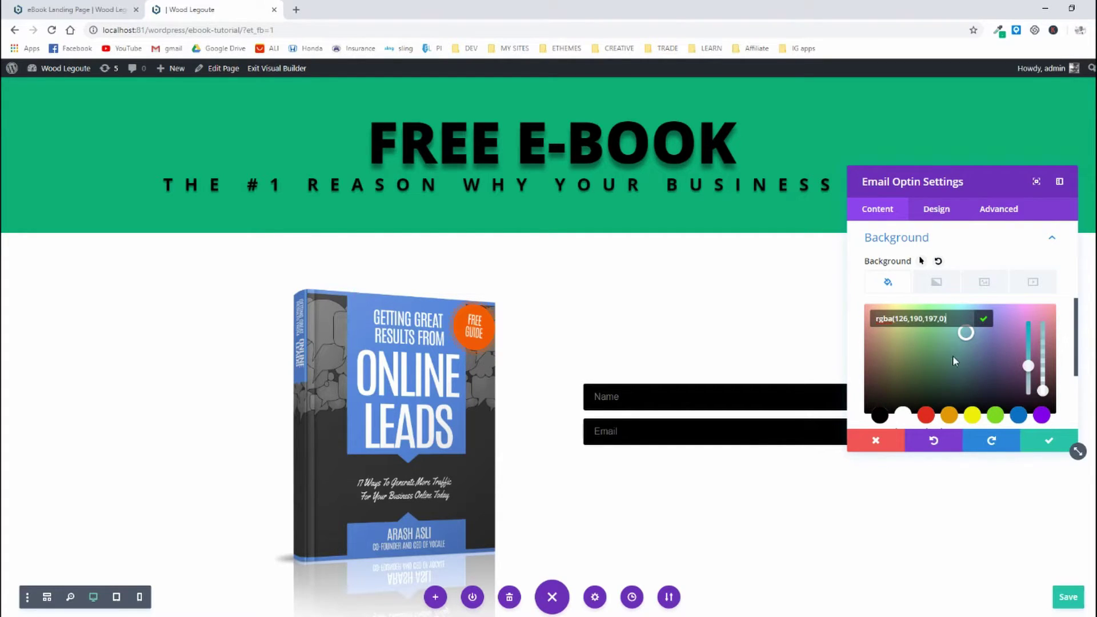
Step: Turn off the background color for the email optin module
{"action": "scroll", "coordinate": [959, 363], "scroll_direction": "down", "scroll_amount": 3}
{"action": "scroll", "coordinate": [950, 346], "scroll_direction": "up", "scroll_amount": 1}
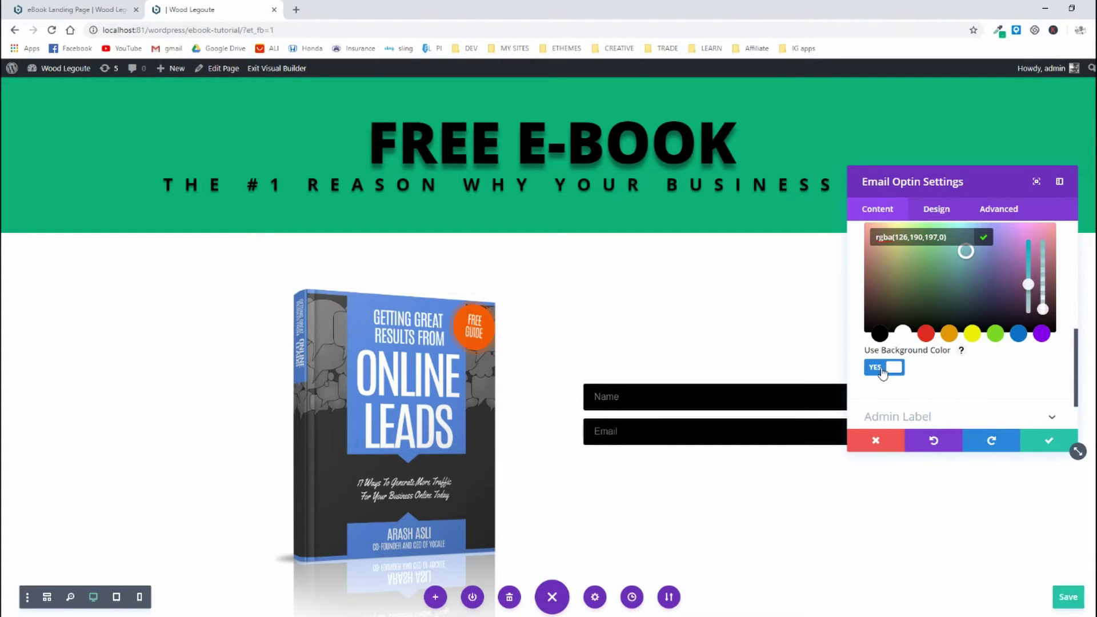
{"action": "left_click", "coordinate": [883, 372]}
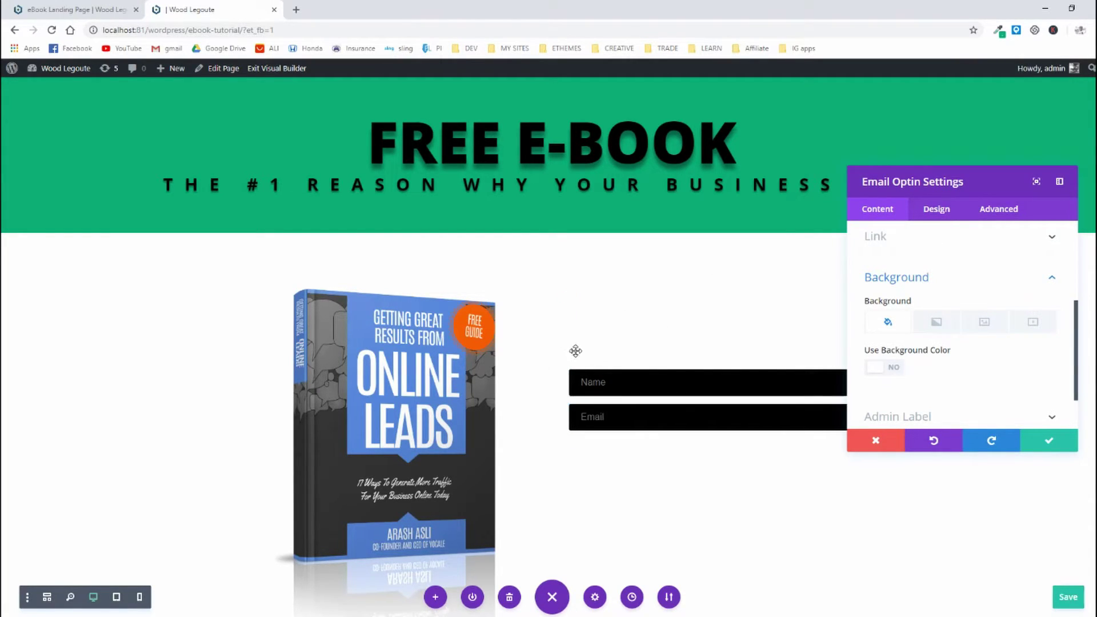
Step: Set the email optin module's overall text color to Dark
{"action": "left_click", "coordinate": [935, 220]}
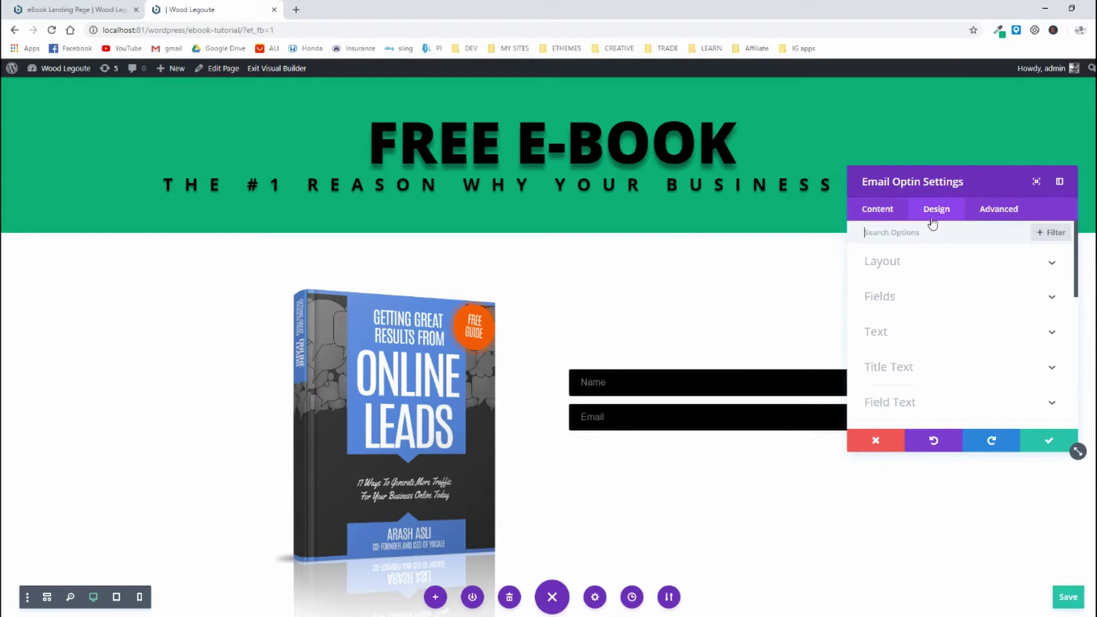
{"action": "left_click", "coordinate": [911, 333]}
{"action": "scroll", "coordinate": [909, 332], "scroll_direction": "up", "scroll_amount": 1}
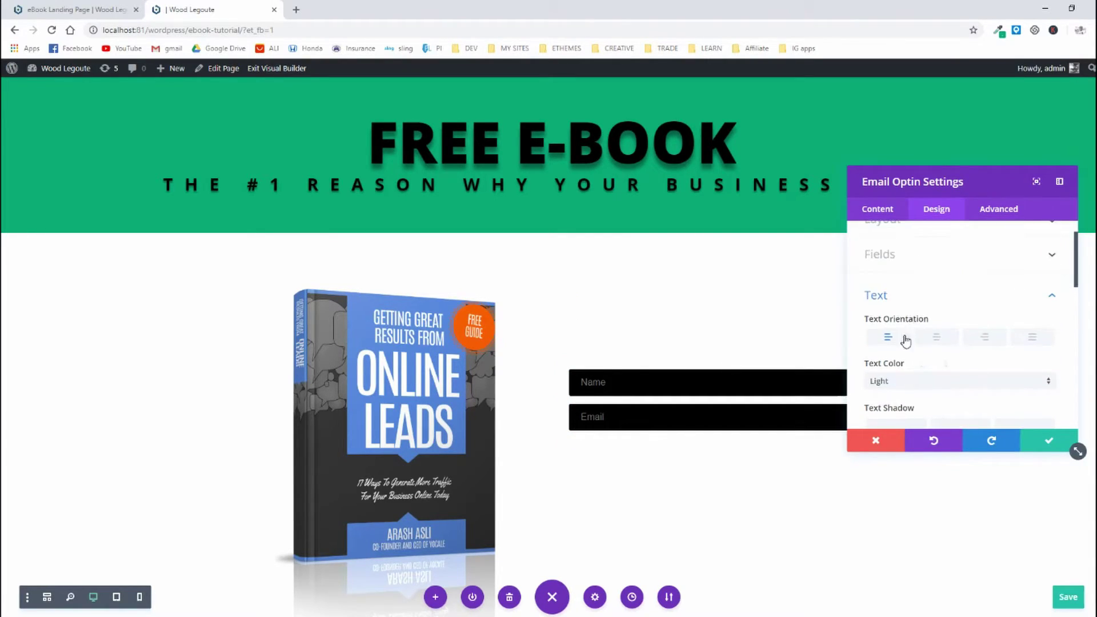
{"action": "left_click", "coordinate": [885, 382]}
{"action": "left_click", "coordinate": [890, 411]}
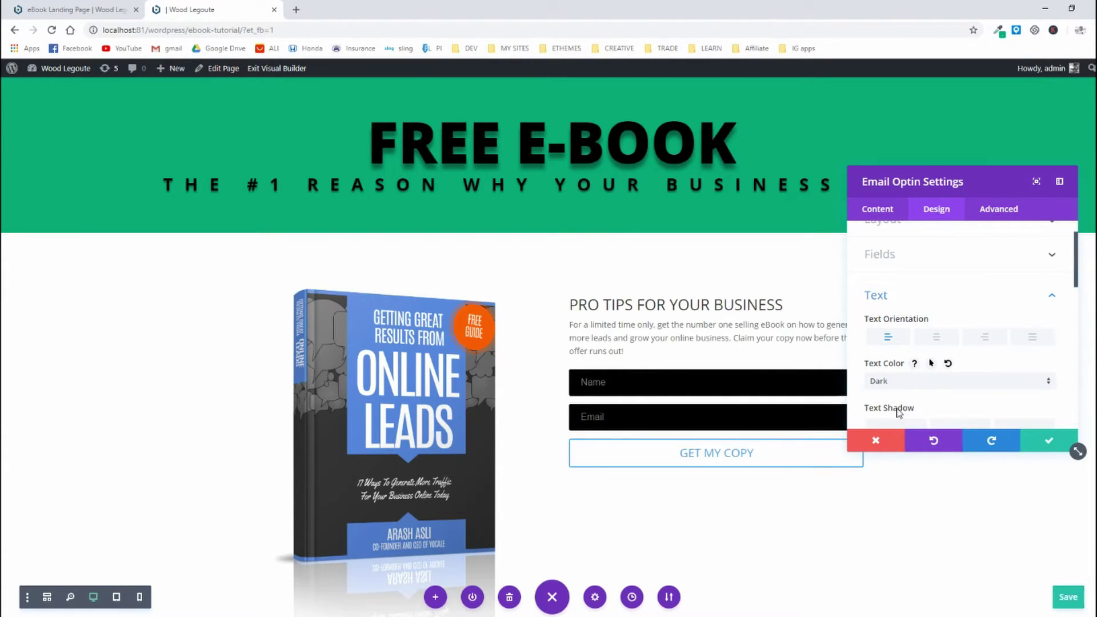
{"action": "scroll", "coordinate": [960, 343], "scroll_direction": "down", "scroll_amount": 1}
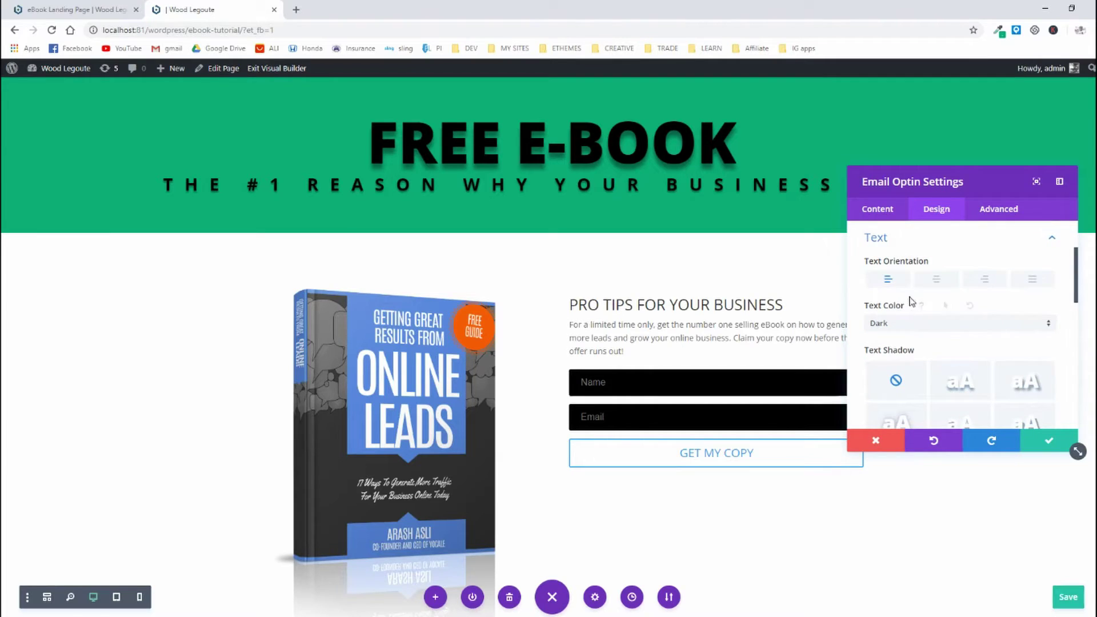
{"action": "left_click", "coordinate": [914, 236]}
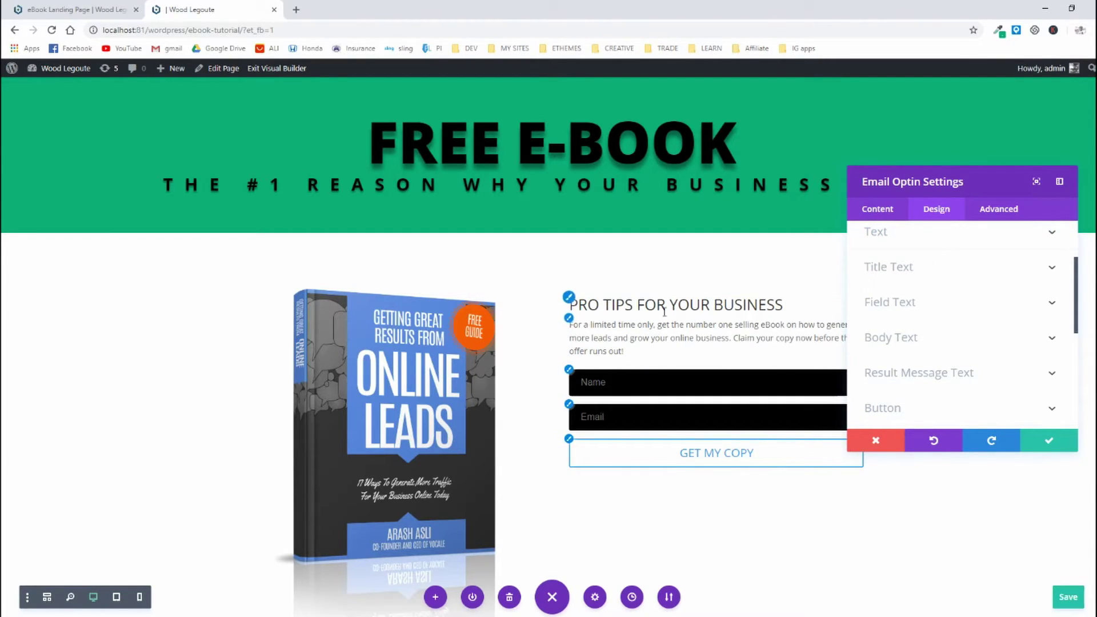
Step: Examine the heading and paragraph styling of the opt-in form on the finished eBook landing page
{"action": "left_click", "coordinate": [80, 10]}
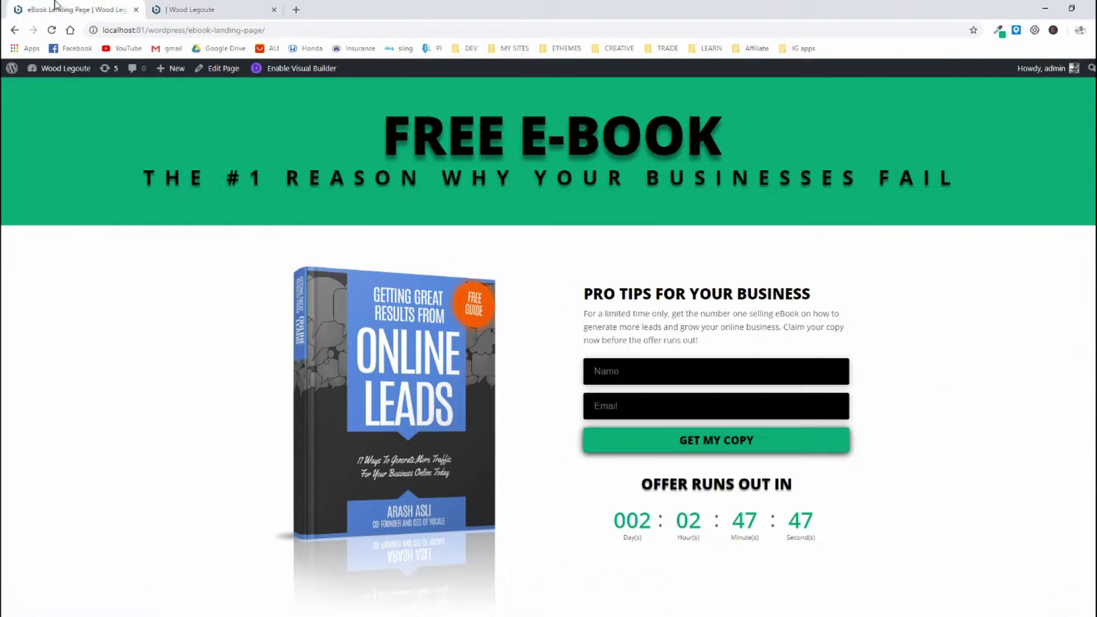
{"action": "left_click_drag", "start_coordinate": [596, 289], "coordinate": [703, 297]}
{"action": "left_click", "coordinate": [694, 301]}
{"action": "left_click_drag", "start_coordinate": [600, 297], "coordinate": [774, 297]}
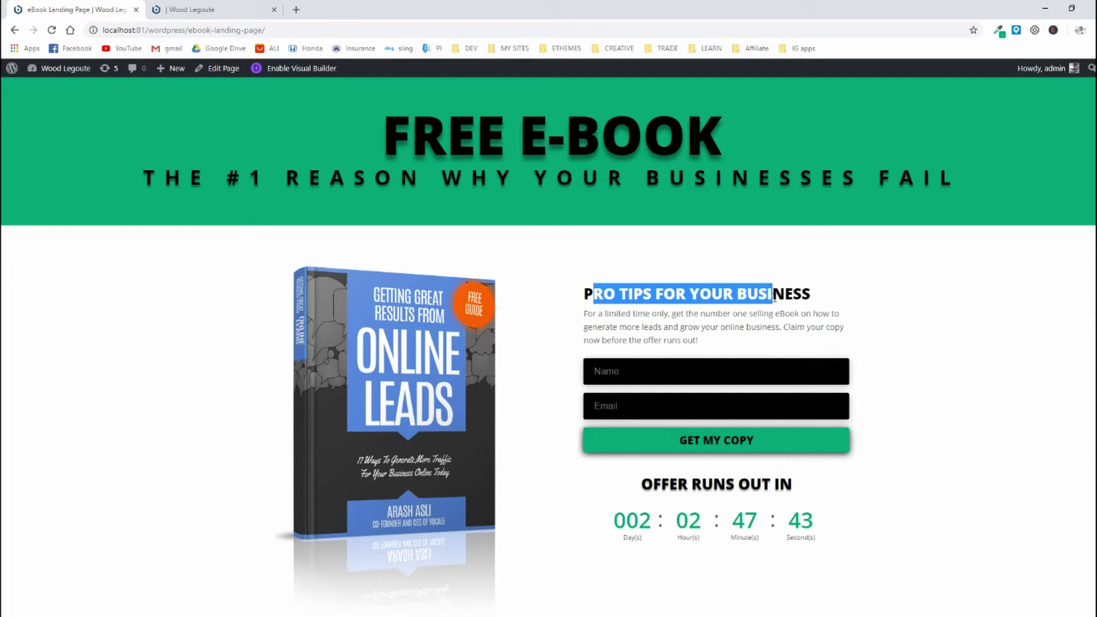
{"action": "left_click", "coordinate": [668, 309]}
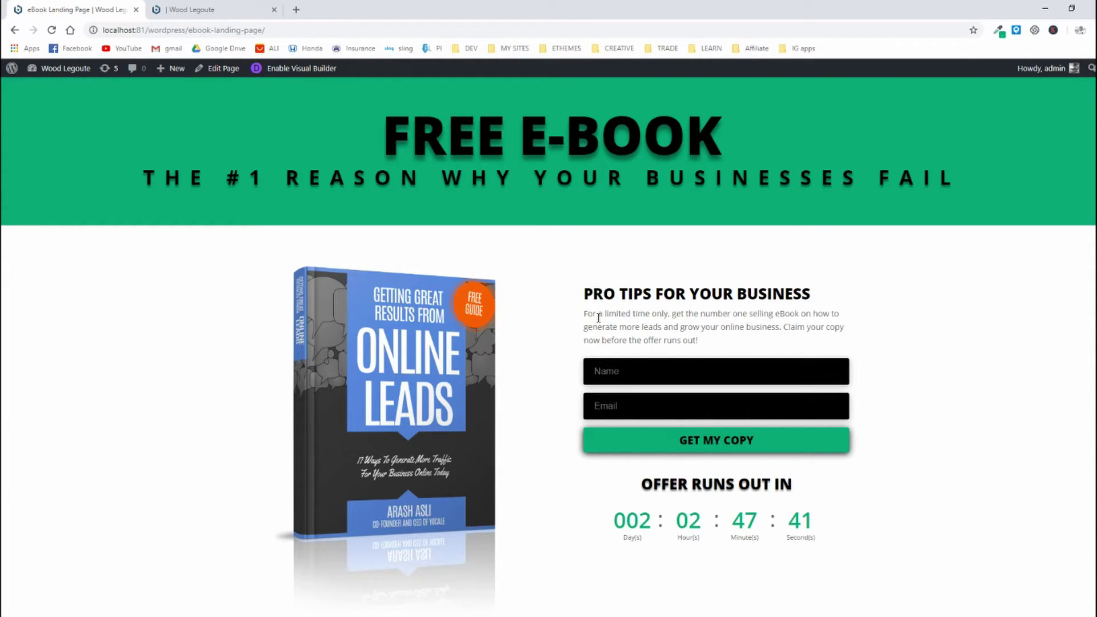
{"action": "triple_click", "coordinate": [599, 318]}
{"action": "left_click", "coordinate": [464, 321]}
{"action": "left_click", "coordinate": [194, 9]}
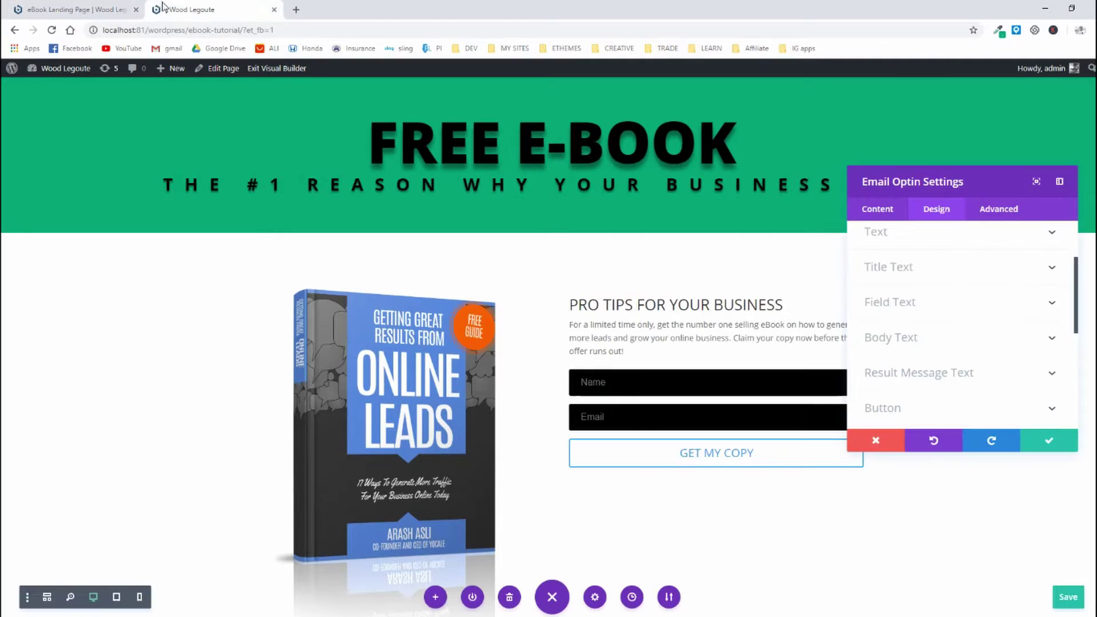
Step: Set the opt-in form's title font weight to Ultra Bold and compare it with the finished landing page
{"action": "left_click", "coordinate": [913, 269]}
{"action": "left_click", "coordinate": [908, 376]}
{"action": "left_click", "coordinate": [914, 451]}
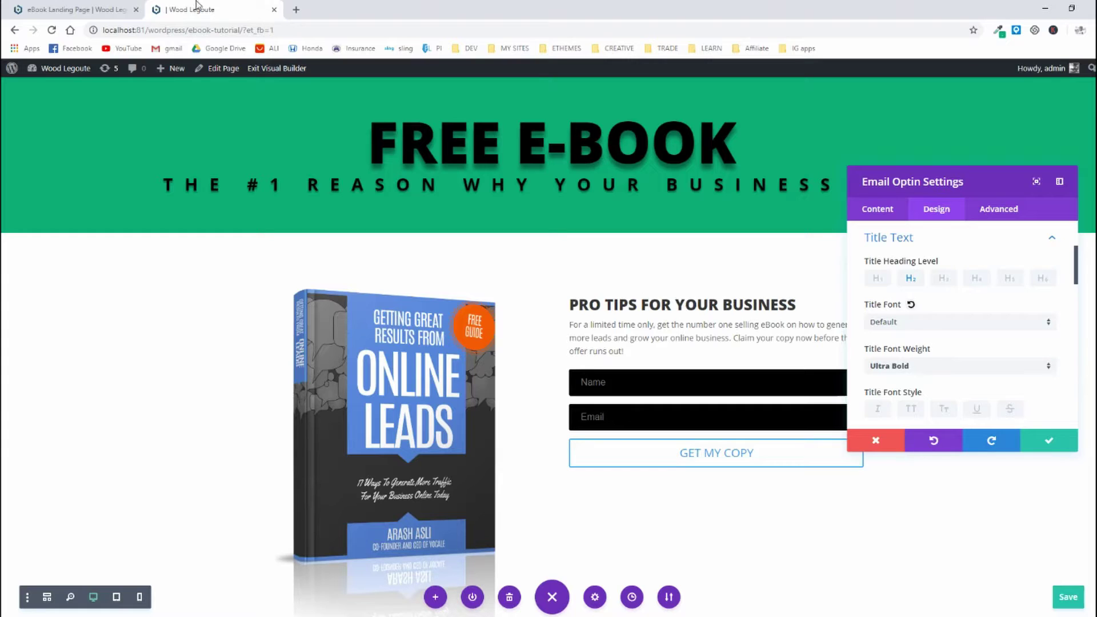
{"action": "left_click", "coordinate": [86, 9]}
{"action": "left_click", "coordinate": [191, 9]}
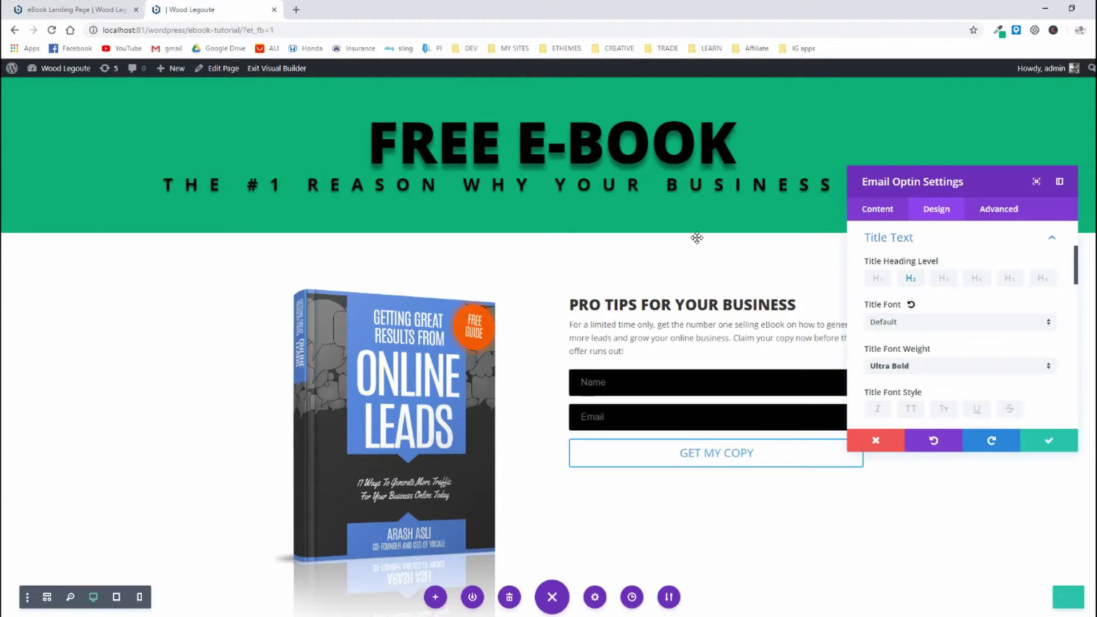
Step: Set the opt-in form's title text color to black (#000000) and compare it with the finished landing page
{"action": "scroll", "coordinate": [947, 364], "scroll_direction": "down", "scroll_amount": 3}
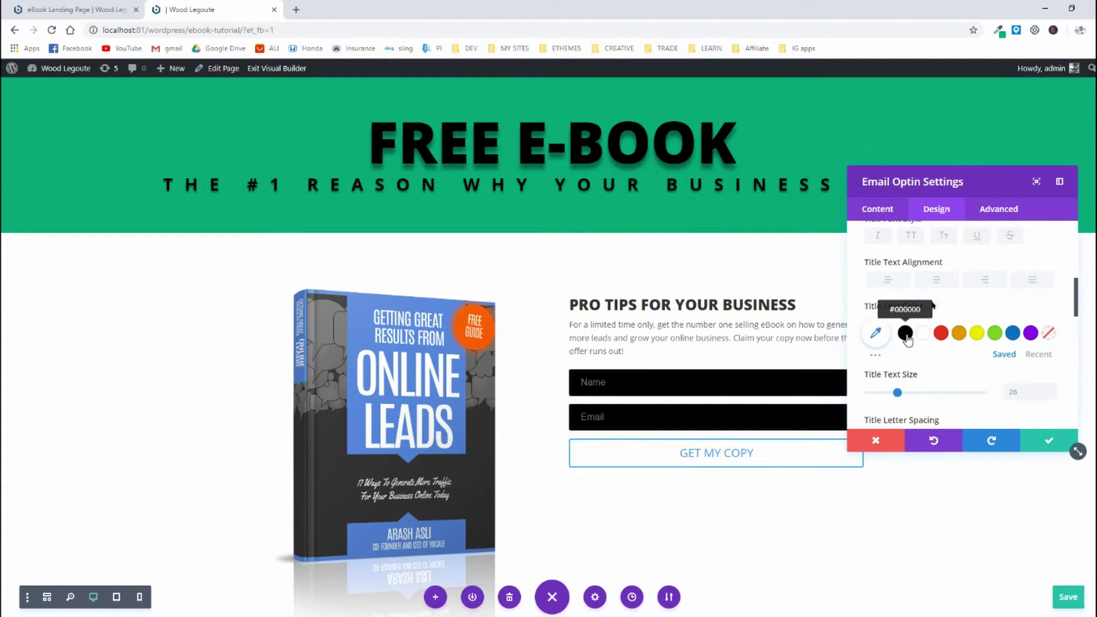
{"action": "left_click", "coordinate": [906, 336]}
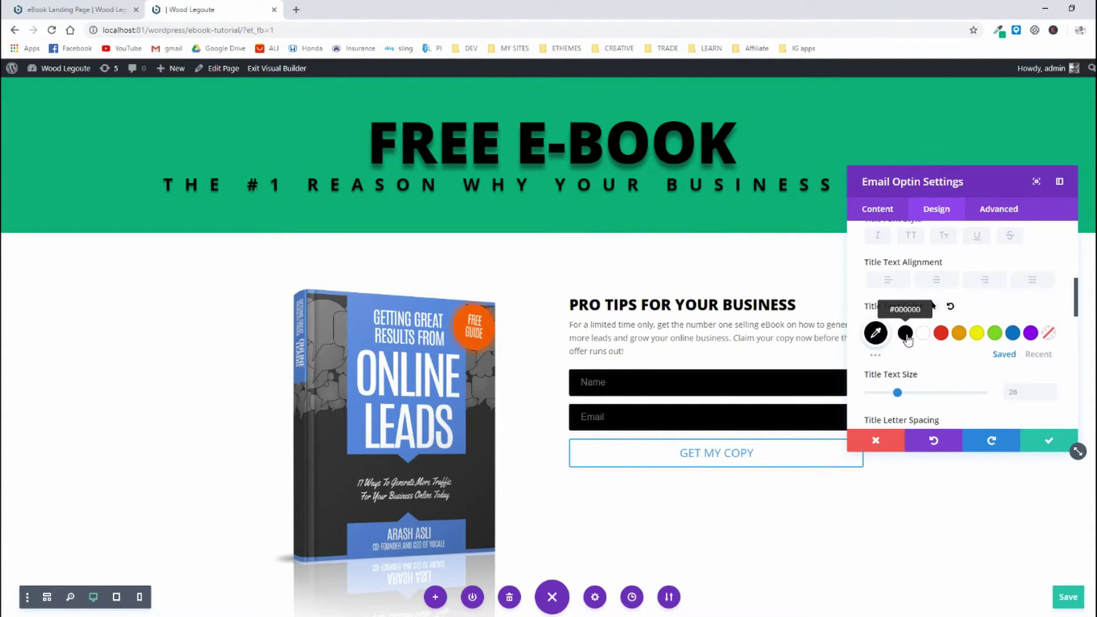
{"action": "left_click", "coordinate": [80, 9]}
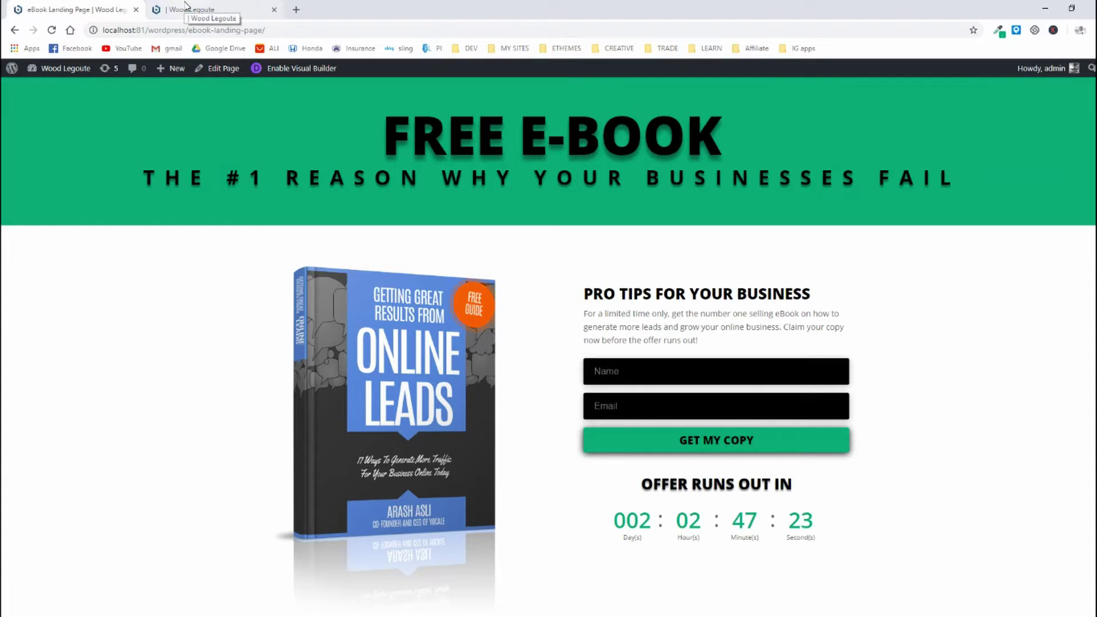
{"action": "left_click", "coordinate": [184, 5]}
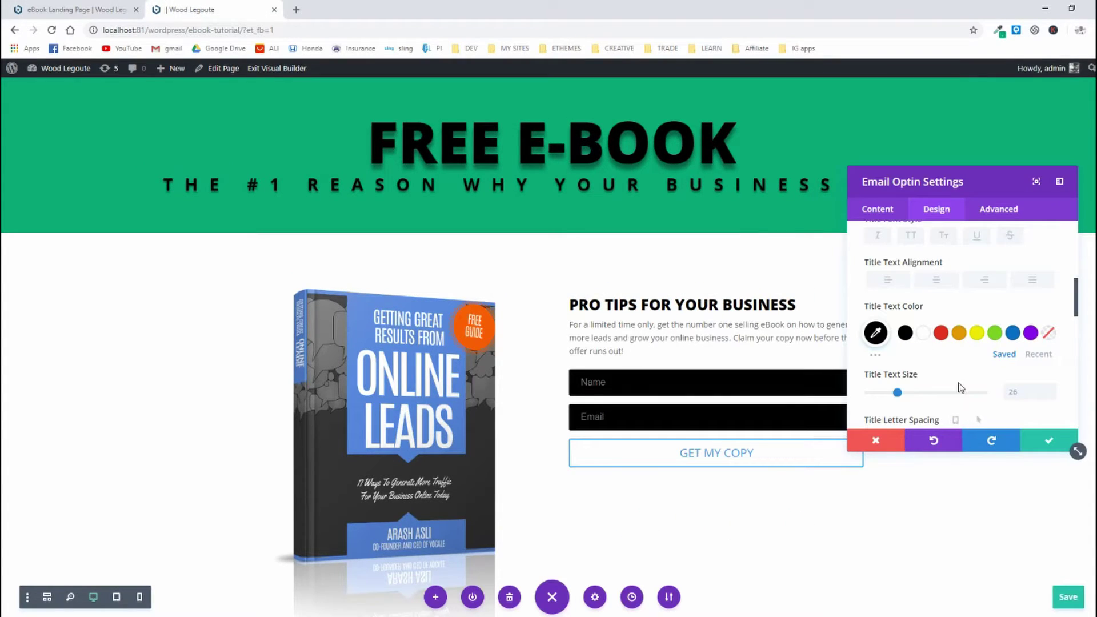
{"action": "scroll", "coordinate": [960, 377], "scroll_direction": "up", "scroll_amount": 3}
{"action": "scroll", "coordinate": [959, 373], "scroll_direction": "down", "scroll_amount": 3}
{"action": "scroll", "coordinate": [948, 368], "scroll_direction": "up", "scroll_amount": 3}
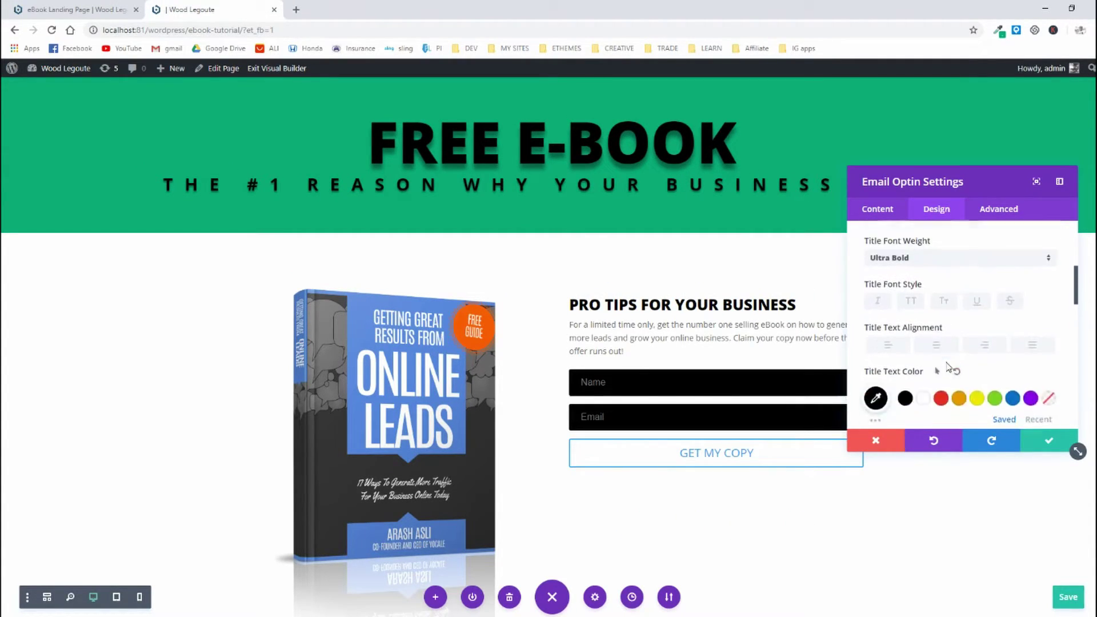
{"action": "scroll", "coordinate": [925, 296], "scroll_direction": "up", "scroll_amount": 2}
{"action": "left_click", "coordinate": [926, 297]}
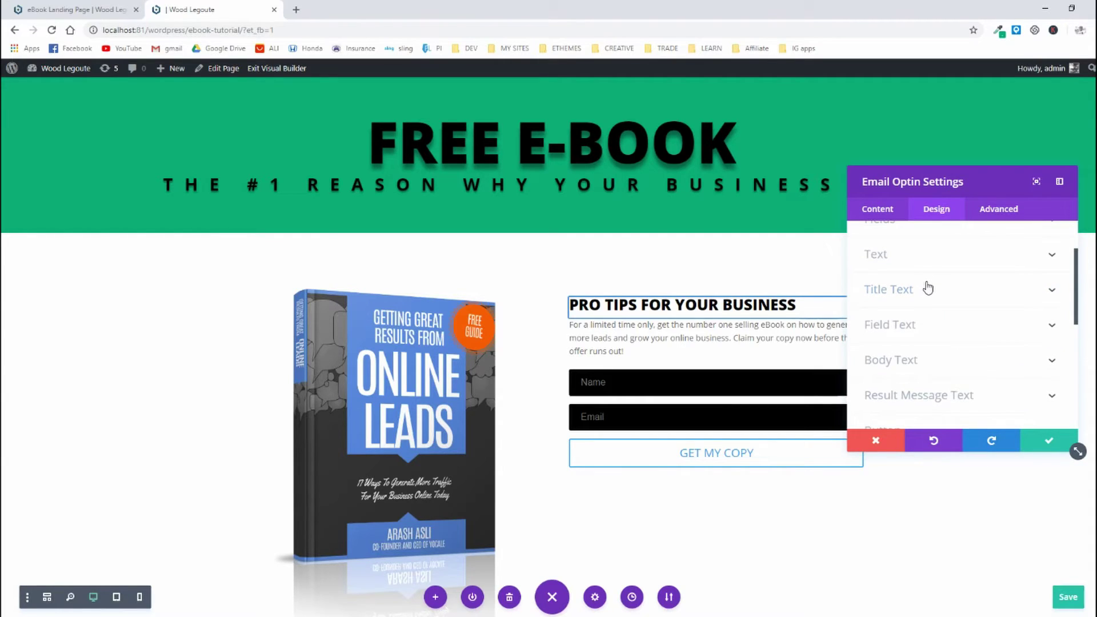
{"action": "scroll", "coordinate": [927, 301], "scroll_direction": "up", "scroll_amount": 1}
{"action": "scroll", "coordinate": [921, 385], "scroll_direction": "down", "scroll_amount": 1}
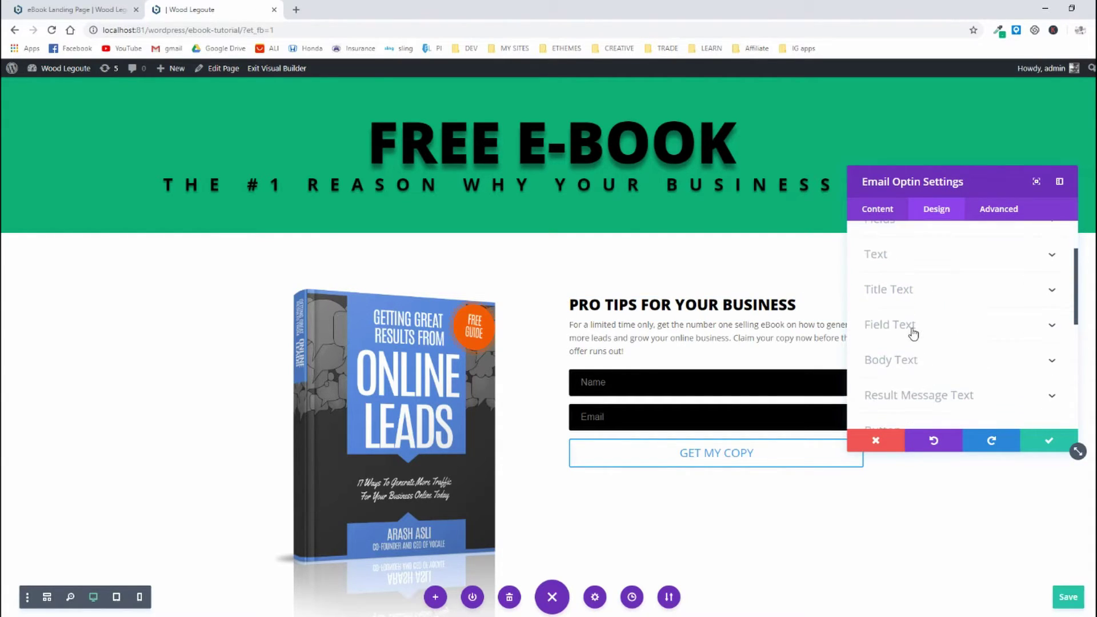
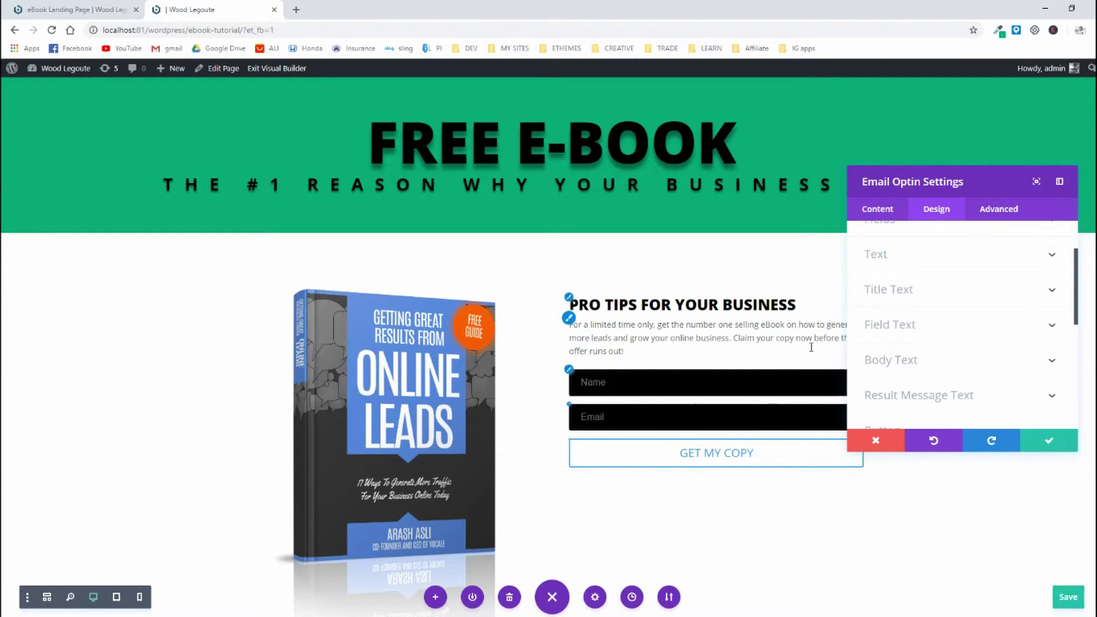
Step: Set the opt-in form's body text color to black (#000000)
{"action": "left_click", "coordinate": [919, 369]}
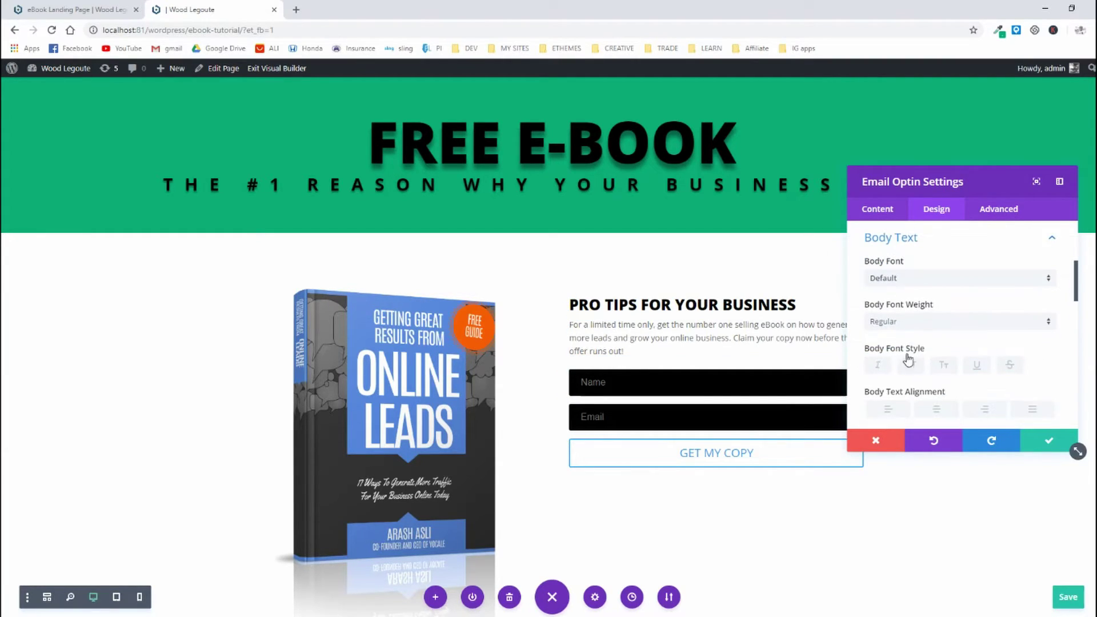
{"action": "scroll", "coordinate": [920, 343], "scroll_direction": "down", "scroll_amount": 1}
{"action": "scroll", "coordinate": [920, 342], "scroll_direction": "down", "scroll_amount": 2}
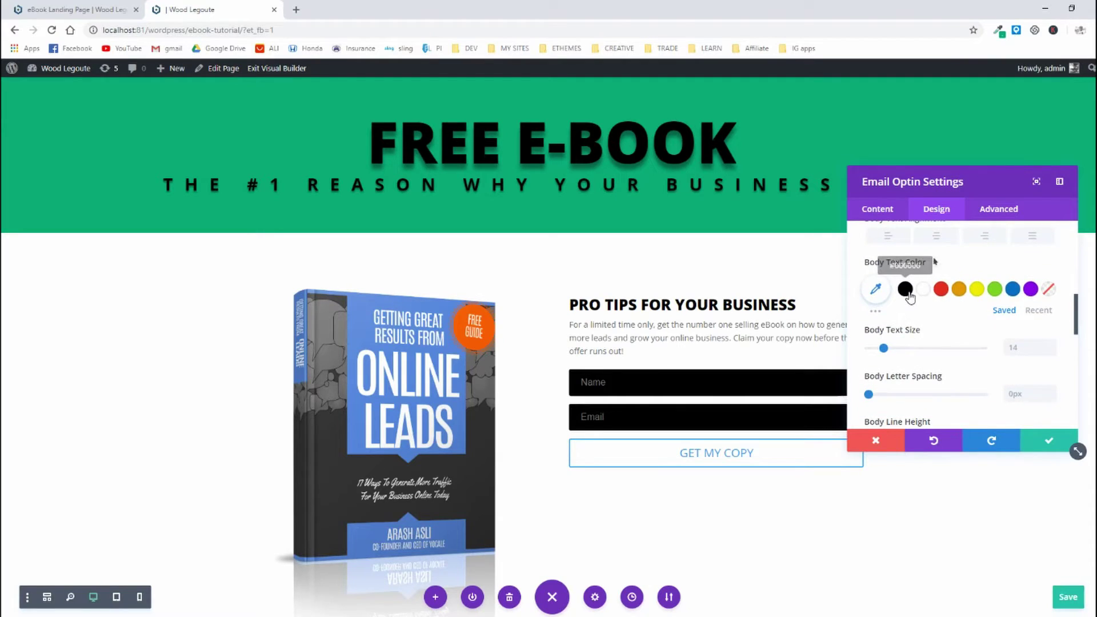
{"action": "left_click", "coordinate": [907, 291]}
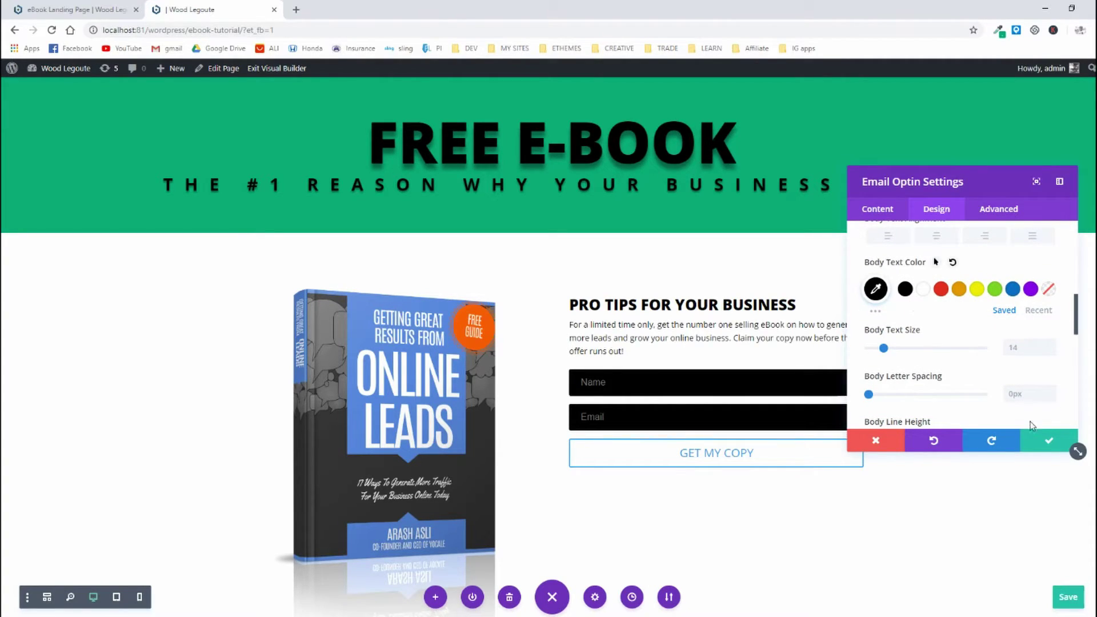
{"action": "scroll", "coordinate": [958, 355], "scroll_direction": "down", "scroll_amount": 2}
{"action": "scroll", "coordinate": [953, 341], "scroll_direction": "up", "scroll_amount": 1}
{"action": "scroll", "coordinate": [953, 342], "scroll_direction": "up", "scroll_amount": 5}
{"action": "left_click", "coordinate": [943, 358]}
Step: Lighten the opt-in form's body text to a fully opaque dark gray matching the finished landing page, and save the module settings
{"action": "left_click", "coordinate": [23, 11]}
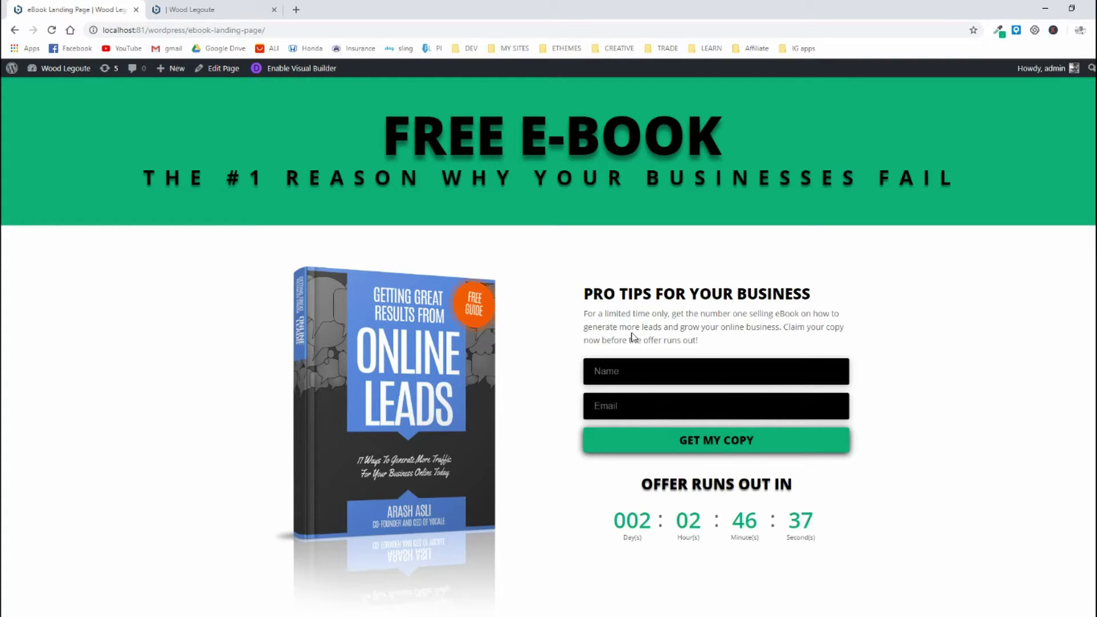
{"action": "left_click", "coordinate": [243, 9]}
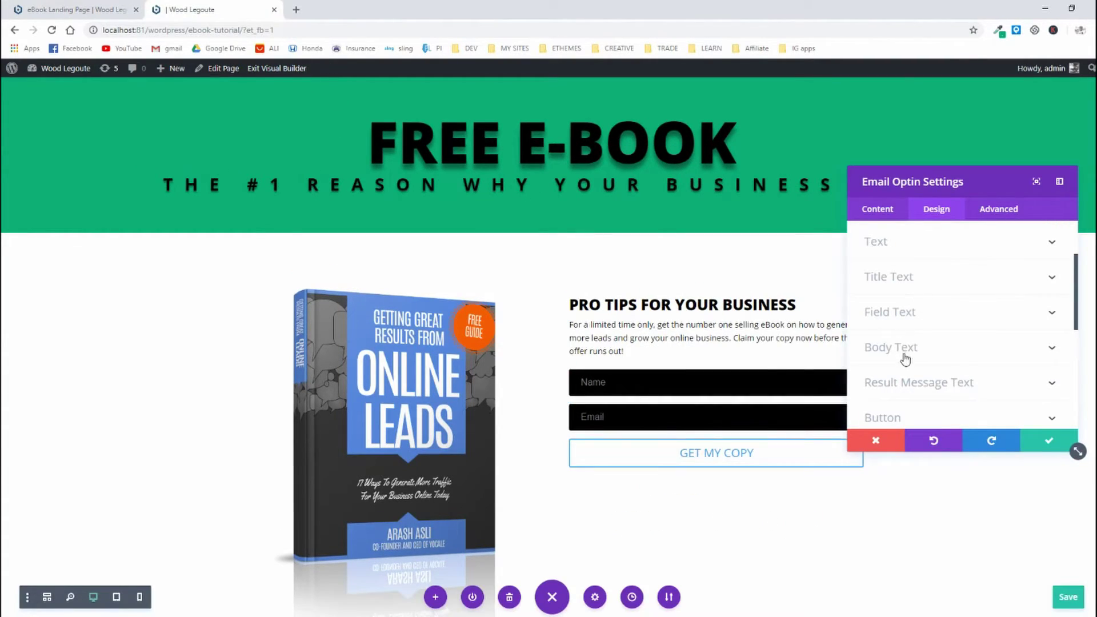
{"action": "left_click", "coordinate": [904, 353]}
{"action": "scroll", "coordinate": [940, 349], "scroll_direction": "down", "scroll_amount": 3}
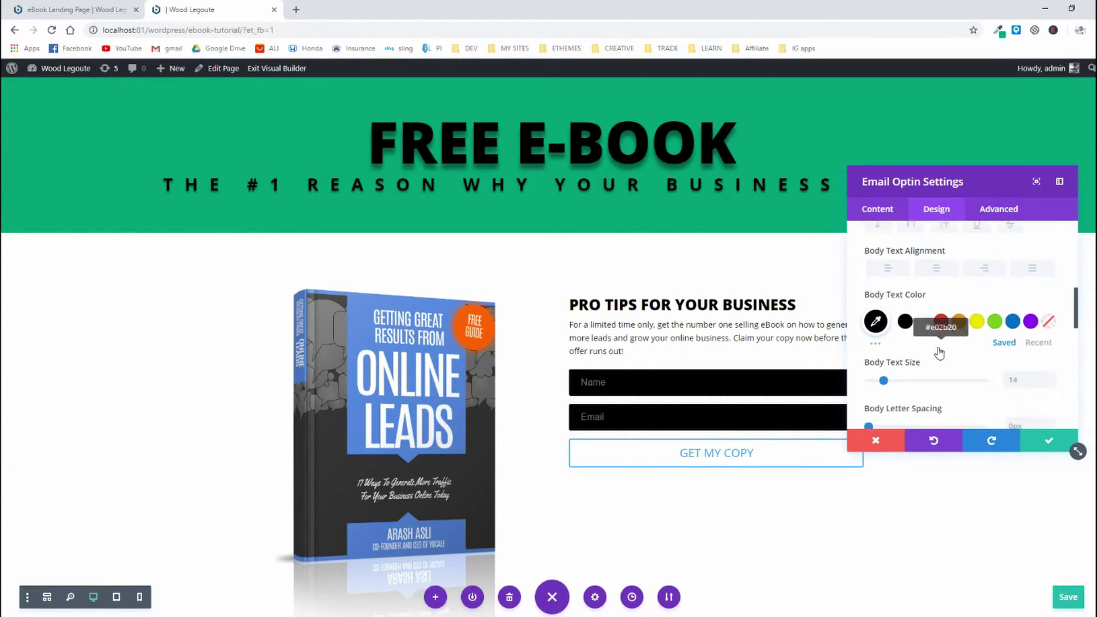
{"action": "left_click", "coordinate": [869, 292]}
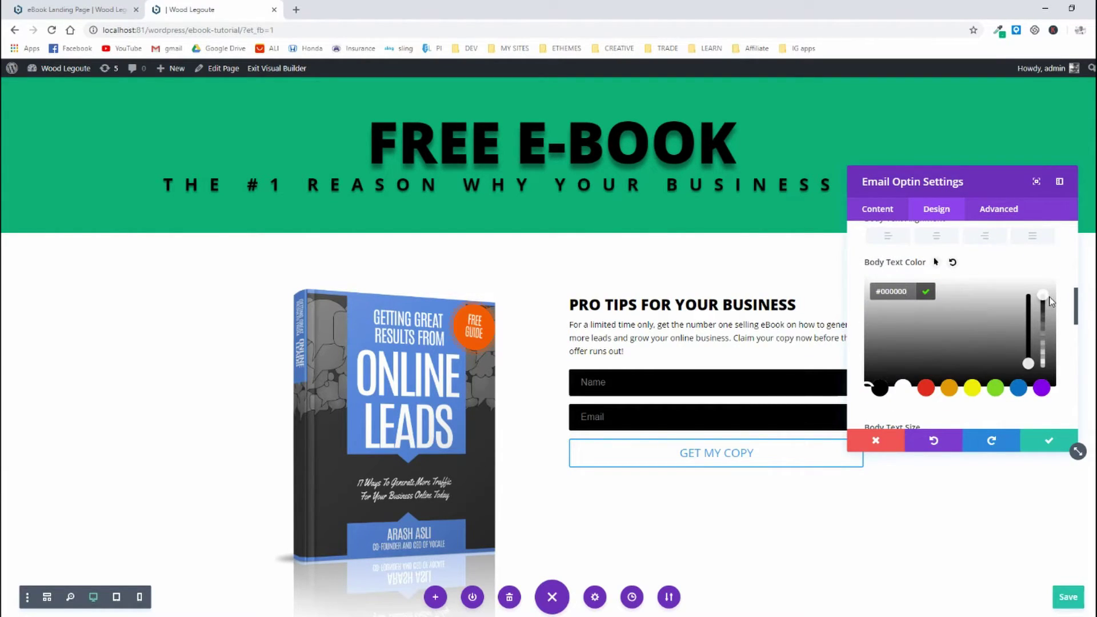
{"action": "left_click_drag", "start_coordinate": [1043, 295], "coordinate": [1042, 320]}
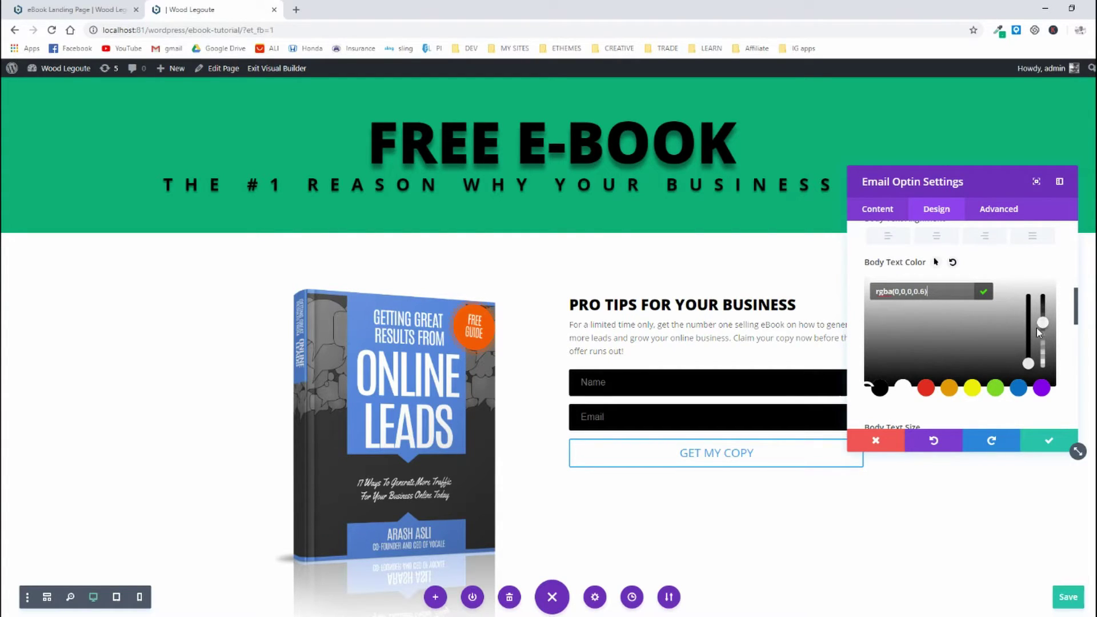
{"action": "left_click_drag", "start_coordinate": [1036, 327], "coordinate": [1050, 296]}
{"action": "left_click", "coordinate": [873, 364]}
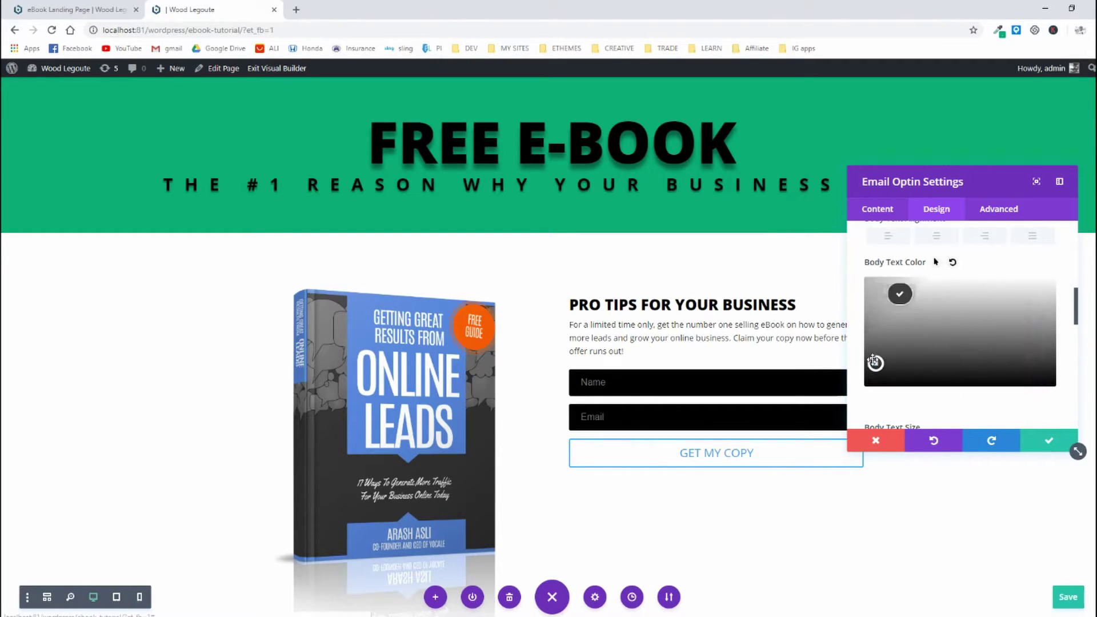
{"action": "mouse_move", "coordinate": [874, 360]}
{"action": "left_mouse_down"}
{"action": "mouse_move", "coordinate": [876, 336]}
{"action": "mouse_move", "coordinate": [874, 347]}
{"action": "left_mouse_up"}
{"action": "left_click", "coordinate": [1045, 441]}
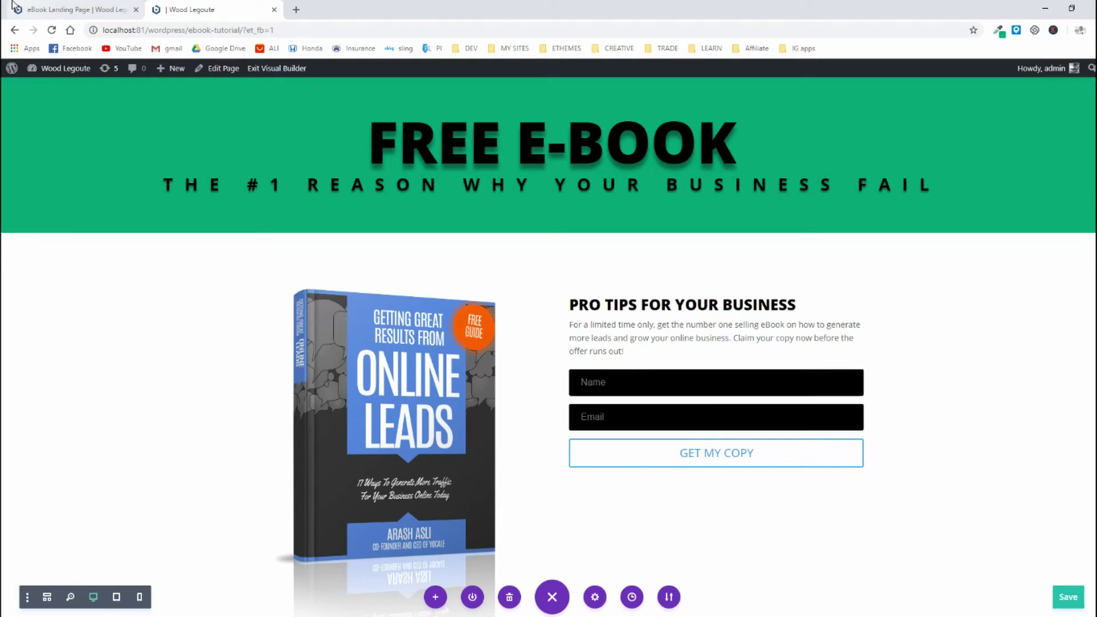
Step: Check the finished landing page, and apply the soft all-around box shadow preset to the opt-in form's fields
{"action": "left_click", "coordinate": [74, 9]}
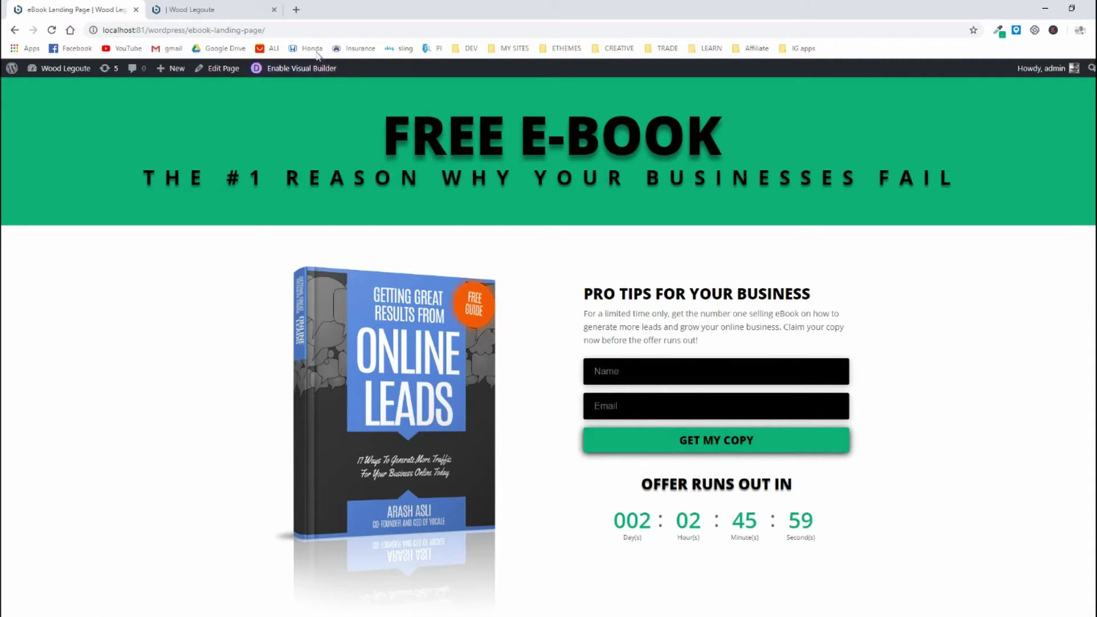
{"action": "left_click", "coordinate": [203, 9]}
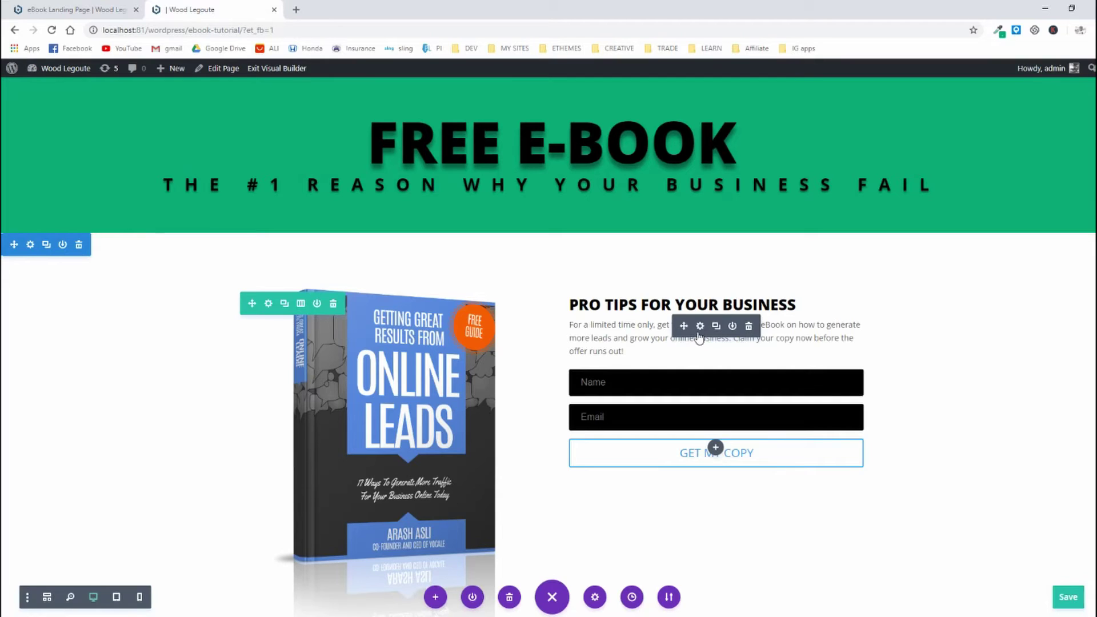
{"action": "left_click", "coordinate": [700, 326]}
{"action": "left_click", "coordinate": [940, 209]}
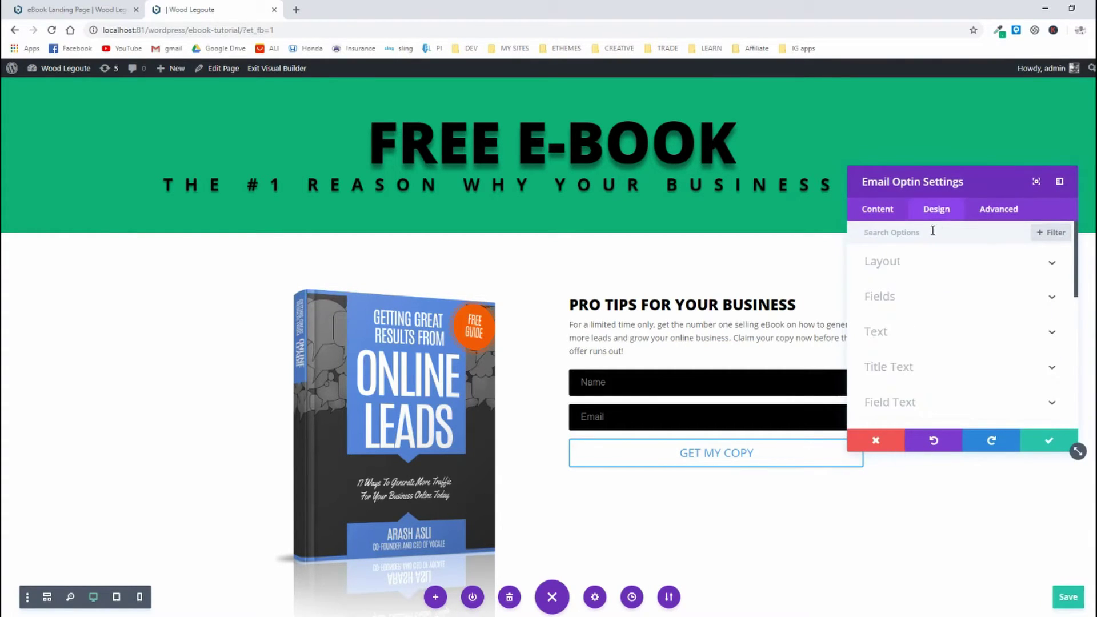
{"action": "scroll", "coordinate": [918, 260], "scroll_direction": "down", "scroll_amount": 2}
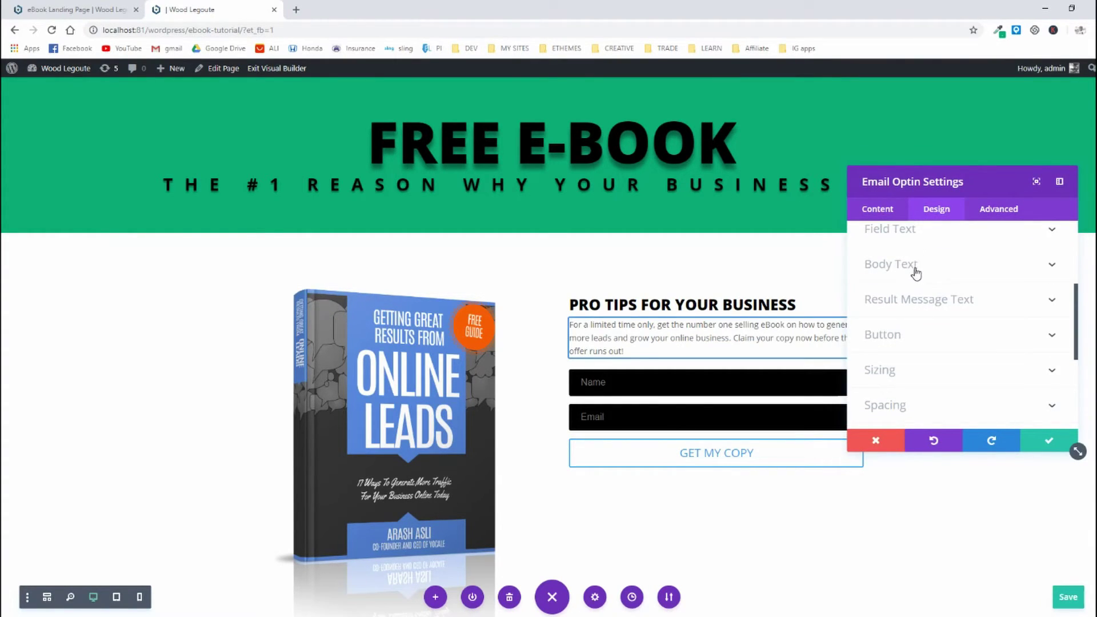
{"action": "scroll", "coordinate": [916, 272], "scroll_direction": "down", "scroll_amount": 2}
{"action": "scroll", "coordinate": [916, 280], "scroll_direction": "up", "scroll_amount": 5}
{"action": "scroll", "coordinate": [916, 281], "scroll_direction": "down", "scroll_amount": 3}
{"action": "scroll", "coordinate": [917, 289], "scroll_direction": "up", "scroll_amount": 2}
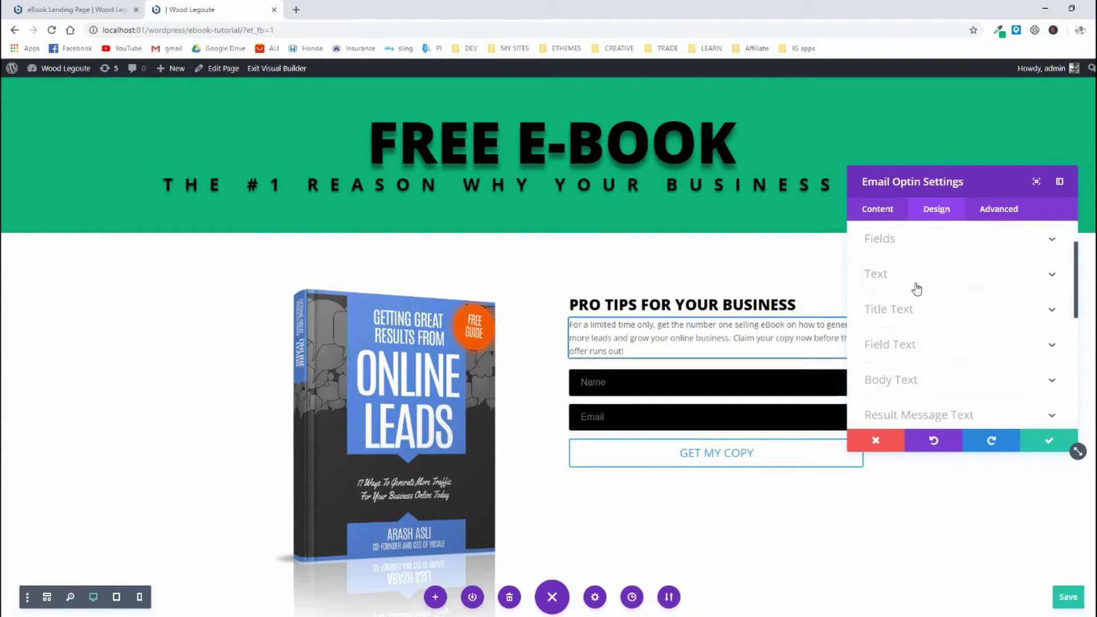
{"action": "scroll", "coordinate": [916, 289], "scroll_direction": "up", "scroll_amount": 1}
{"action": "left_click", "coordinate": [912, 299]}
{"action": "scroll", "coordinate": [892, 342], "scroll_direction": "down", "scroll_amount": 1}
{"action": "scroll", "coordinate": [883, 365], "scroll_direction": "down", "scroll_amount": 5}
{"action": "scroll", "coordinate": [883, 368], "scroll_direction": "down", "scroll_amount": 1}
{"action": "scroll", "coordinate": [883, 360], "scroll_direction": "down", "scroll_amount": 5}
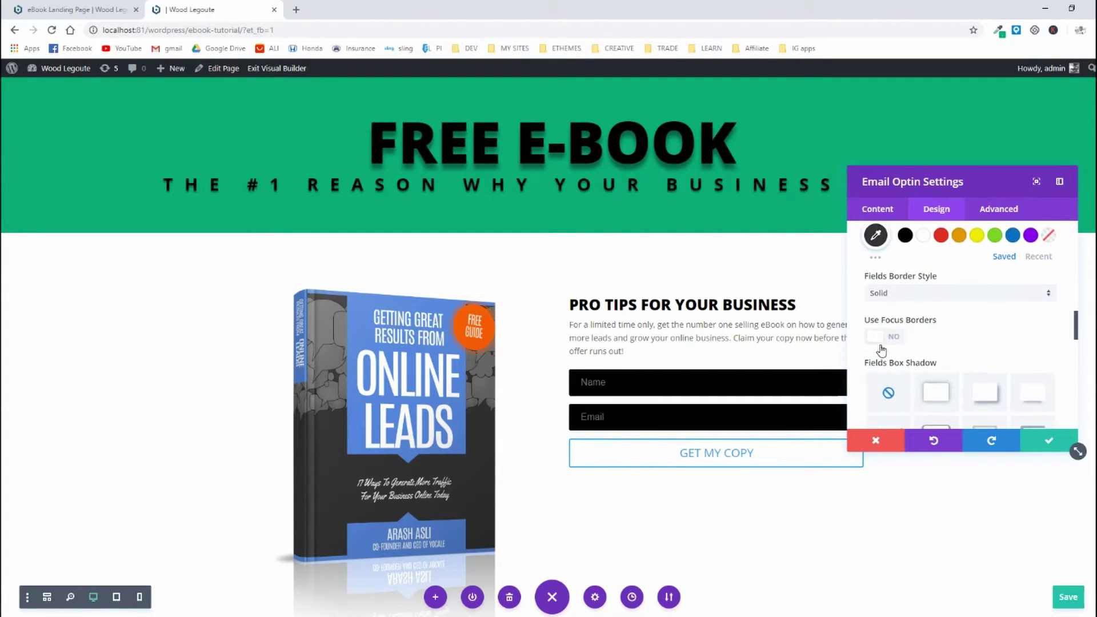
{"action": "left_click", "coordinate": [941, 283]}
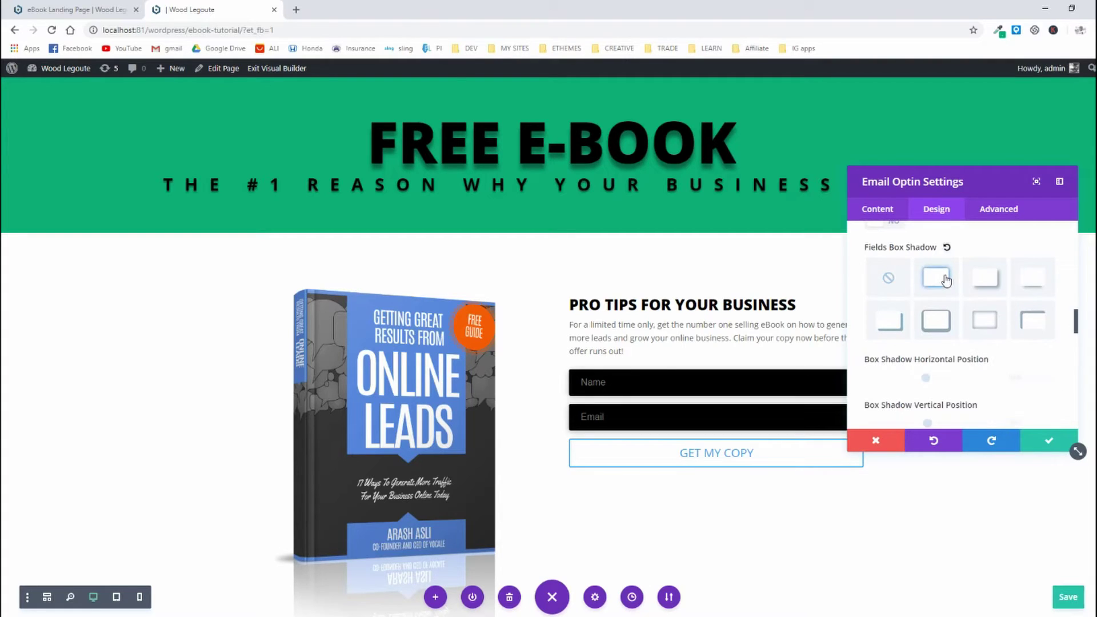
Step: Move the settings window clear of the form, and save the email optin module settings and the page
{"action": "left_click_drag", "start_coordinate": [935, 192], "coordinate": [963, 200]}
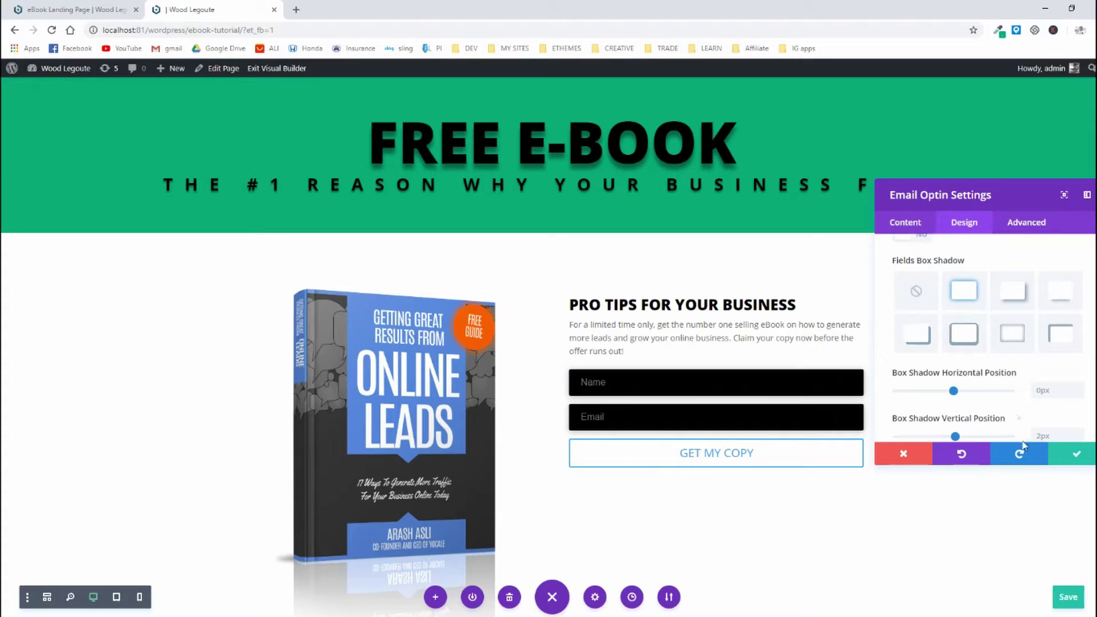
{"action": "left_click", "coordinate": [911, 229]}
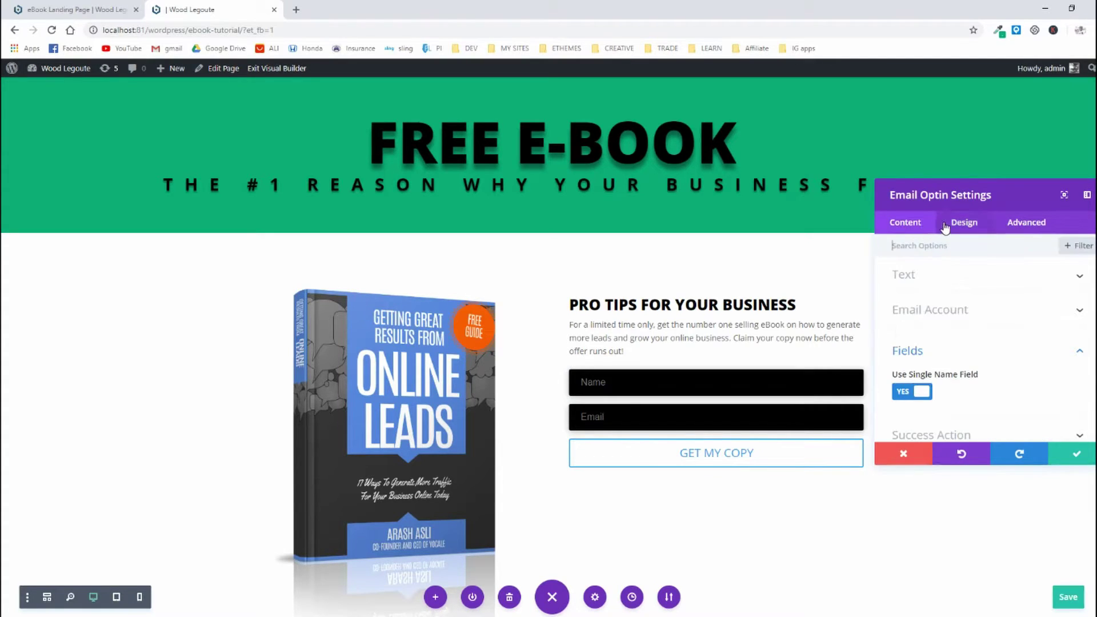
{"action": "left_click", "coordinate": [964, 222]}
{"action": "left_click", "coordinate": [959, 315]}
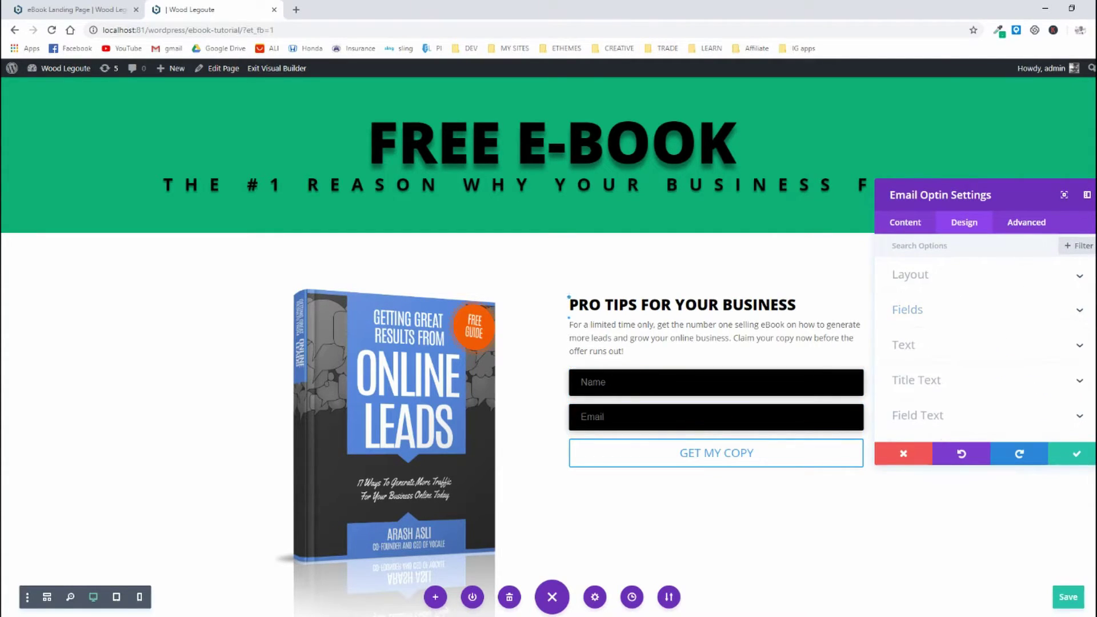
{"action": "scroll", "coordinate": [946, 374], "scroll_direction": "down", "scroll_amount": 5}
{"action": "scroll", "coordinate": [947, 375], "scroll_direction": "up", "scroll_amount": 2}
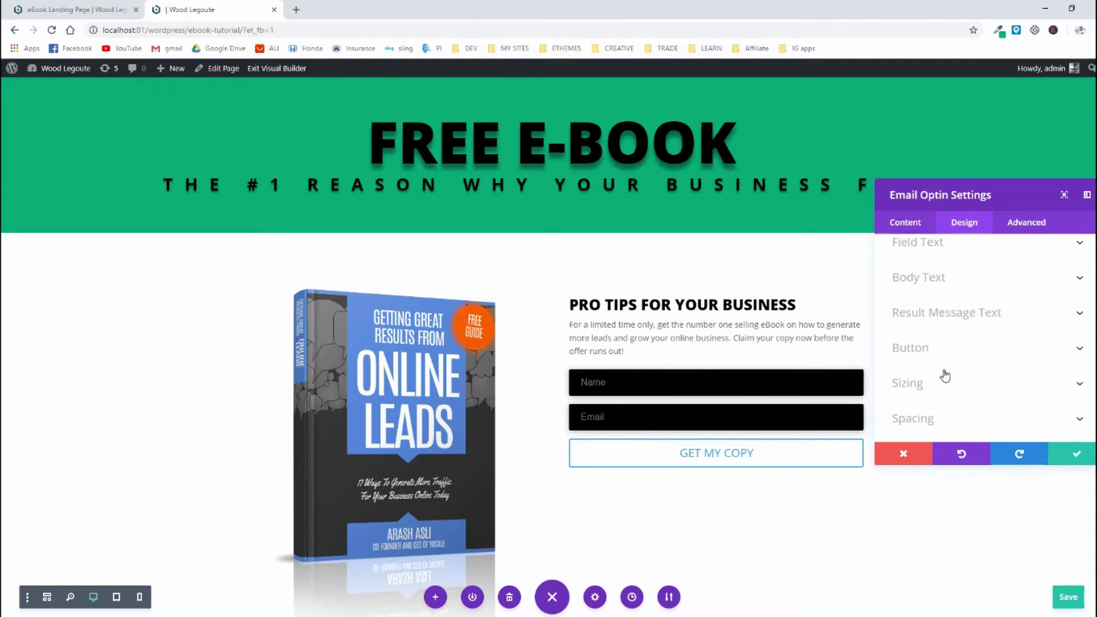
{"action": "left_click", "coordinate": [1076, 454]}
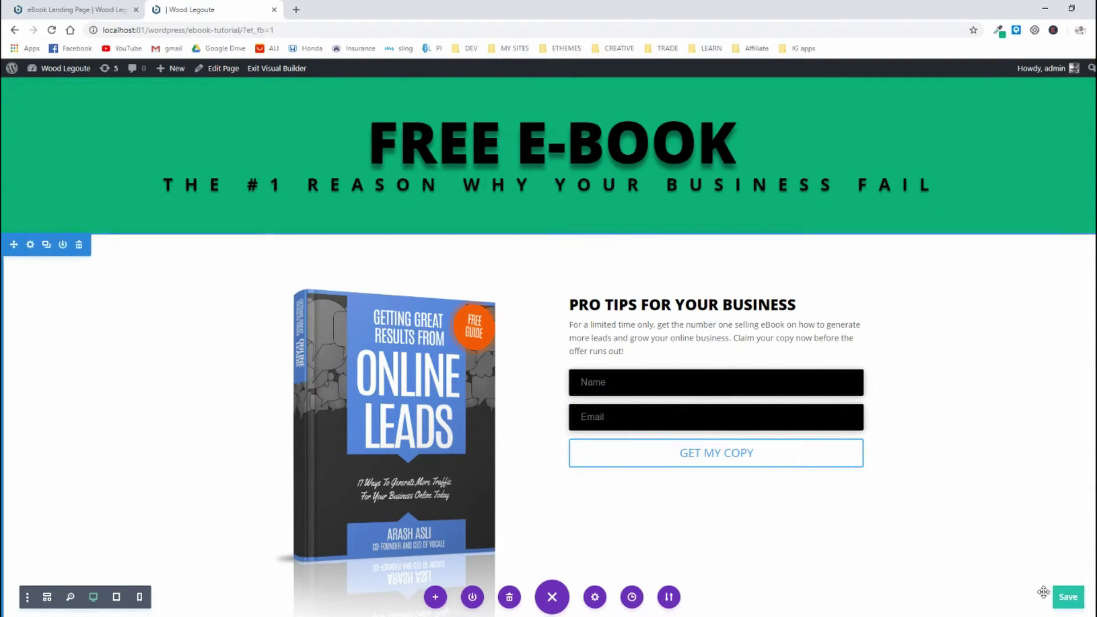
{"action": "left_click", "coordinate": [1062, 599]}
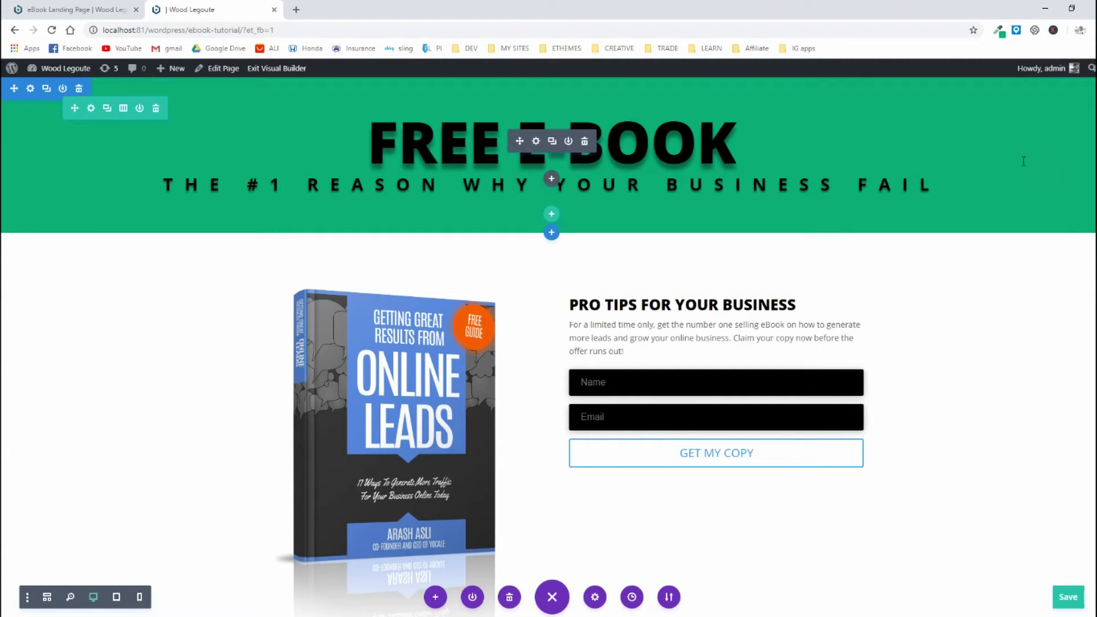
Step: Choose the green from the color picker extension's color history and copy its hex code 00b277
{"action": "left_click", "coordinate": [999, 31]}
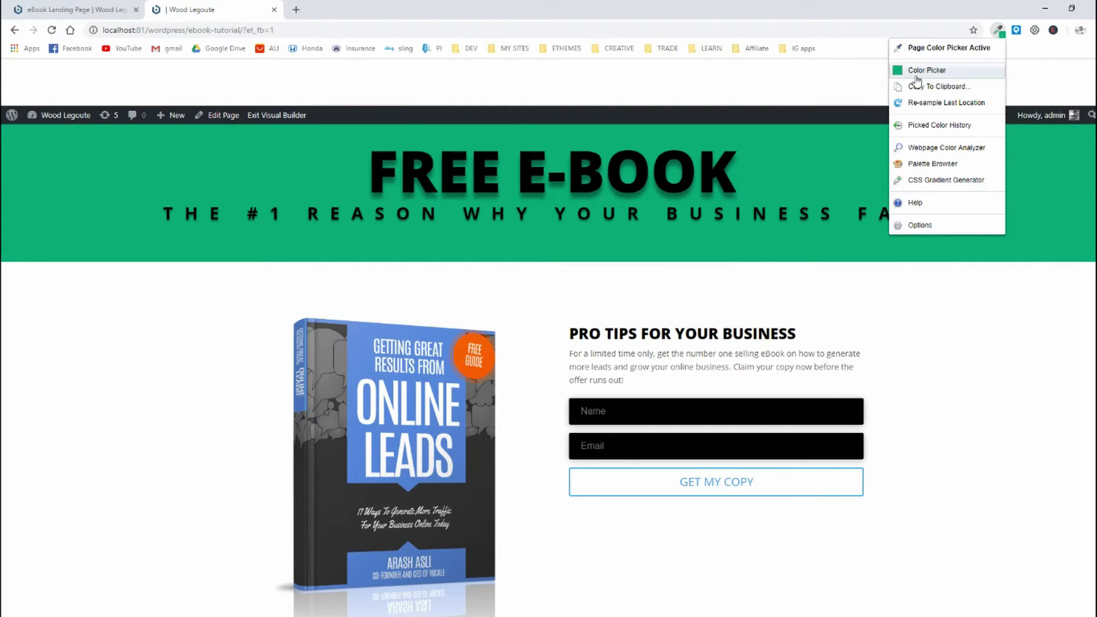
{"action": "left_click", "coordinate": [927, 71]}
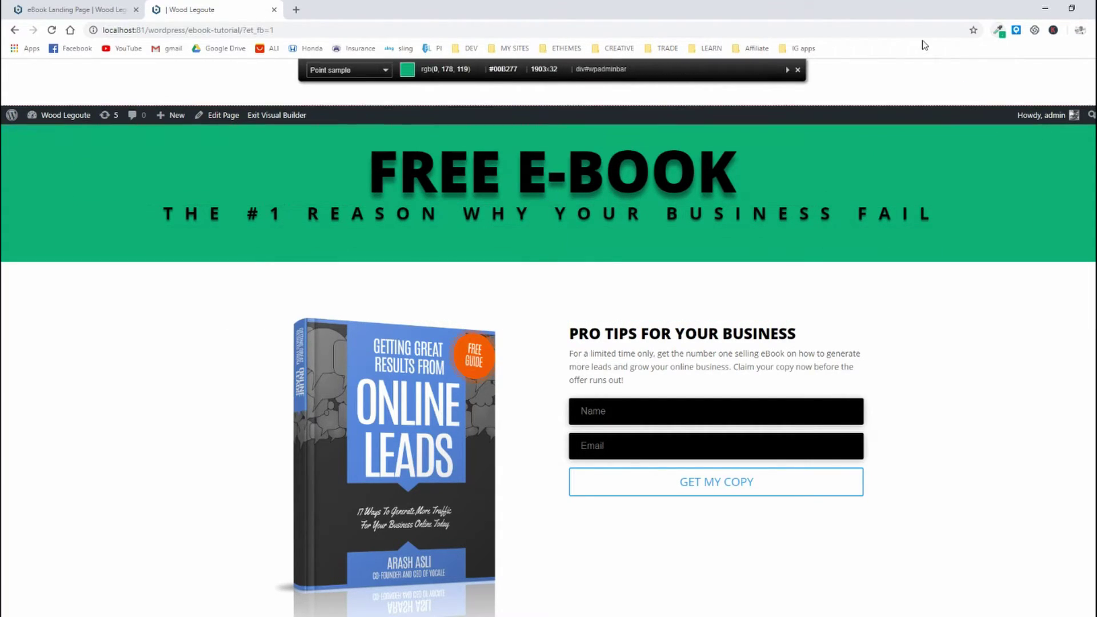
{"action": "left_click", "coordinate": [998, 30]}
{"action": "left_click", "coordinate": [918, 71]}
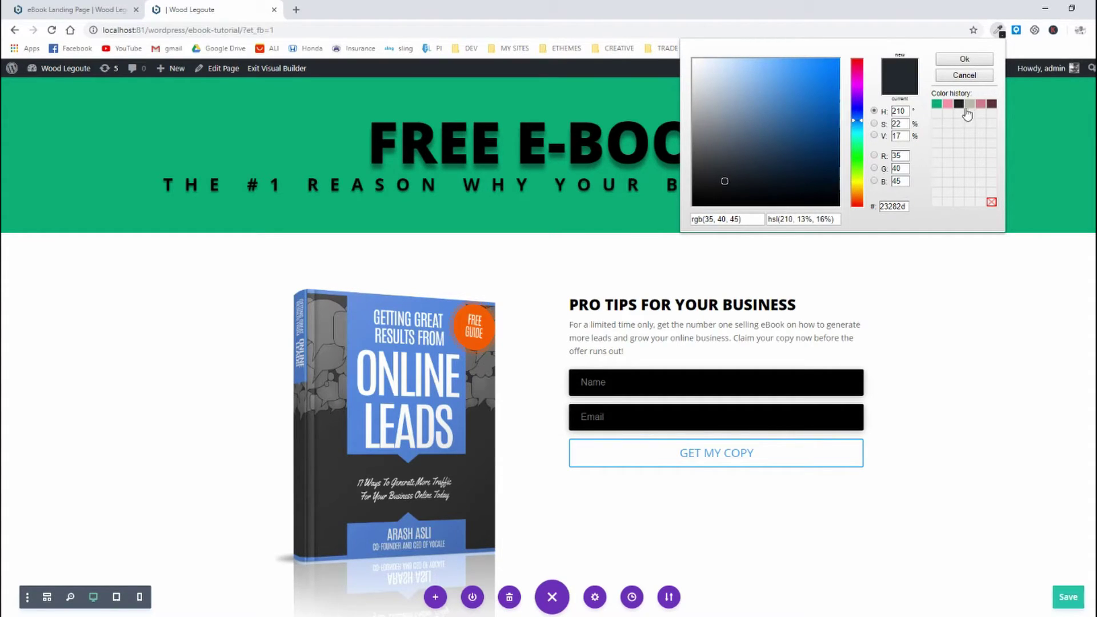
{"action": "left_click", "coordinate": [937, 105]}
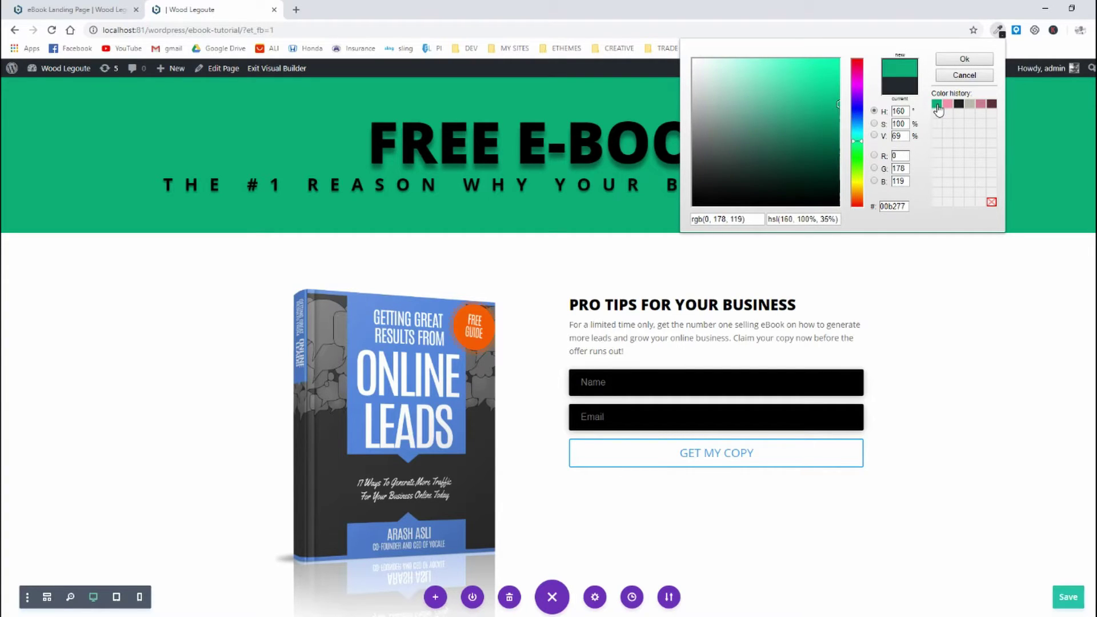
{"action": "double_click", "coordinate": [896, 206]}
{"action": "right_click", "coordinate": [896, 207]}
{"action": "left_click", "coordinate": [917, 274]}
{"action": "left_click", "coordinate": [964, 60]}
Step: Sample the green of the header banner's background with the page color picker
{"action": "left_click", "coordinate": [996, 31]}
{"action": "left_click", "coordinate": [1001, 10]}
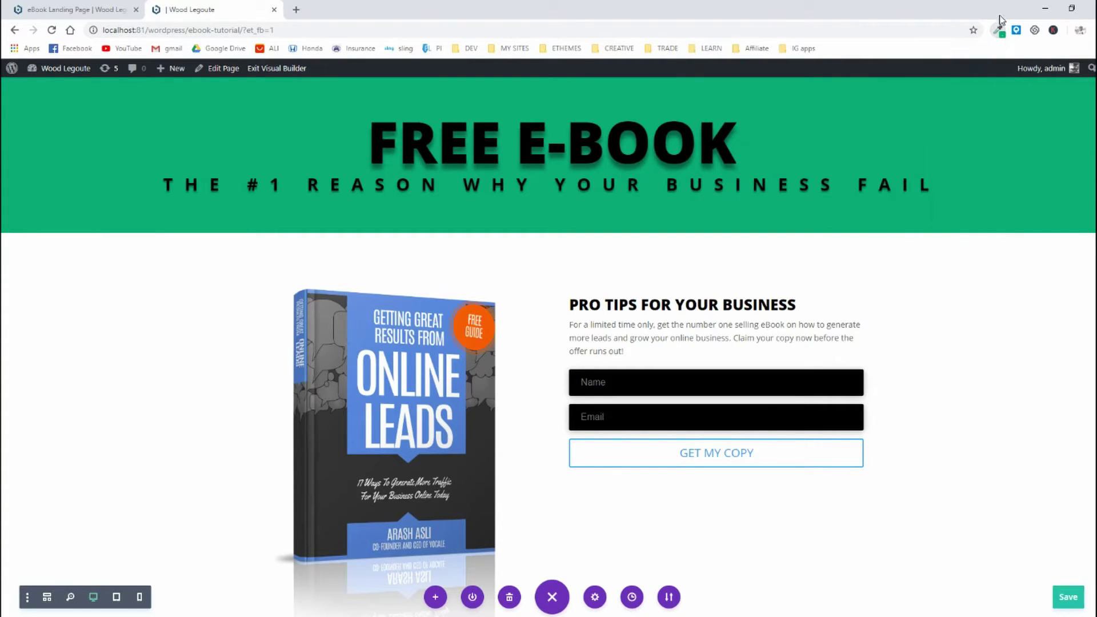
{"action": "left_click", "coordinate": [997, 30]}
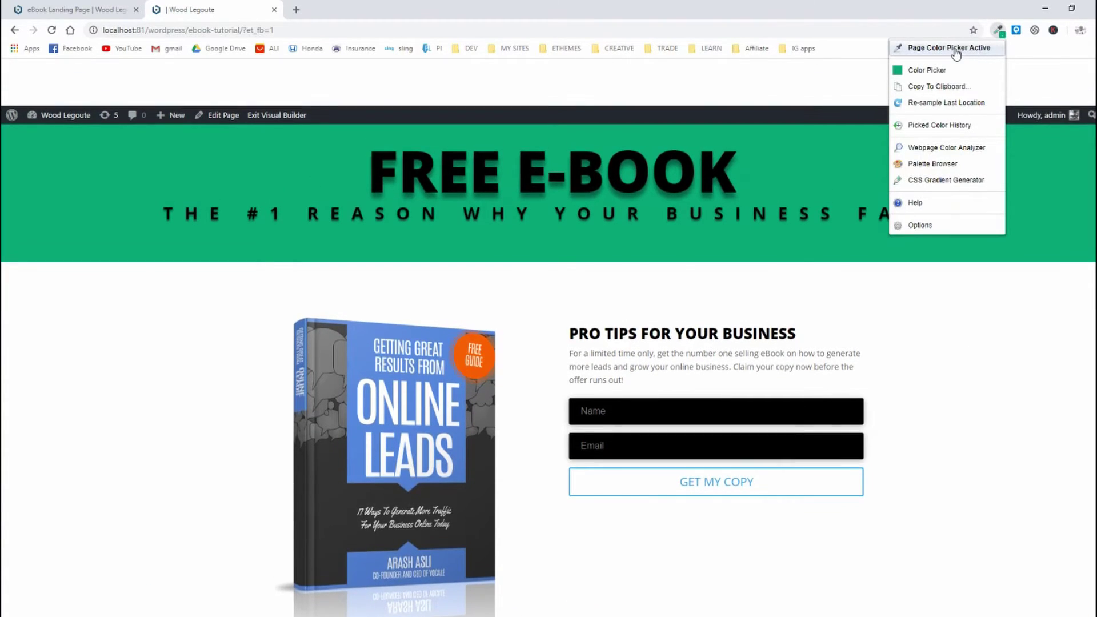
{"action": "left_click", "coordinate": [971, 46]}
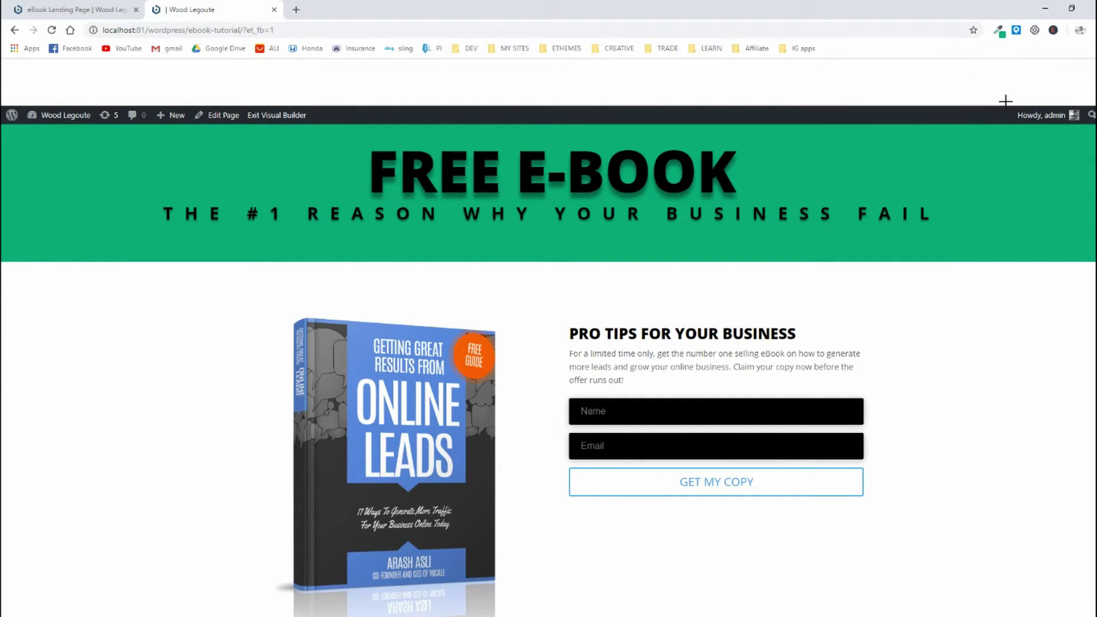
{"action": "left_click", "coordinate": [1057, 212]}
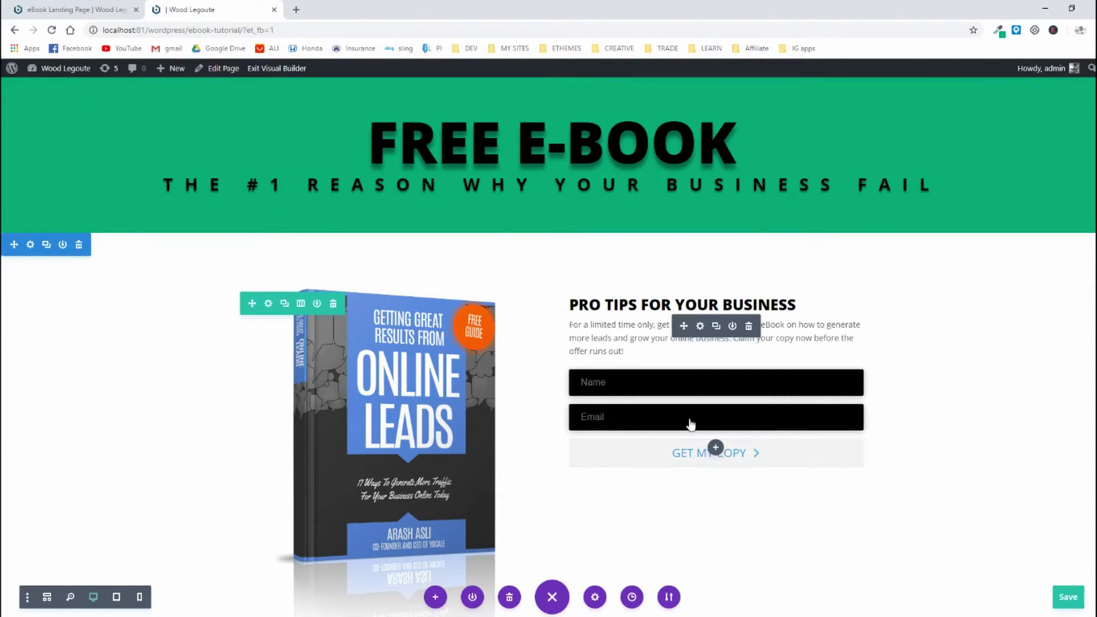
Step: Enable custom styles for the button in the email optin module's design settings
{"action": "left_click", "coordinate": [700, 326]}
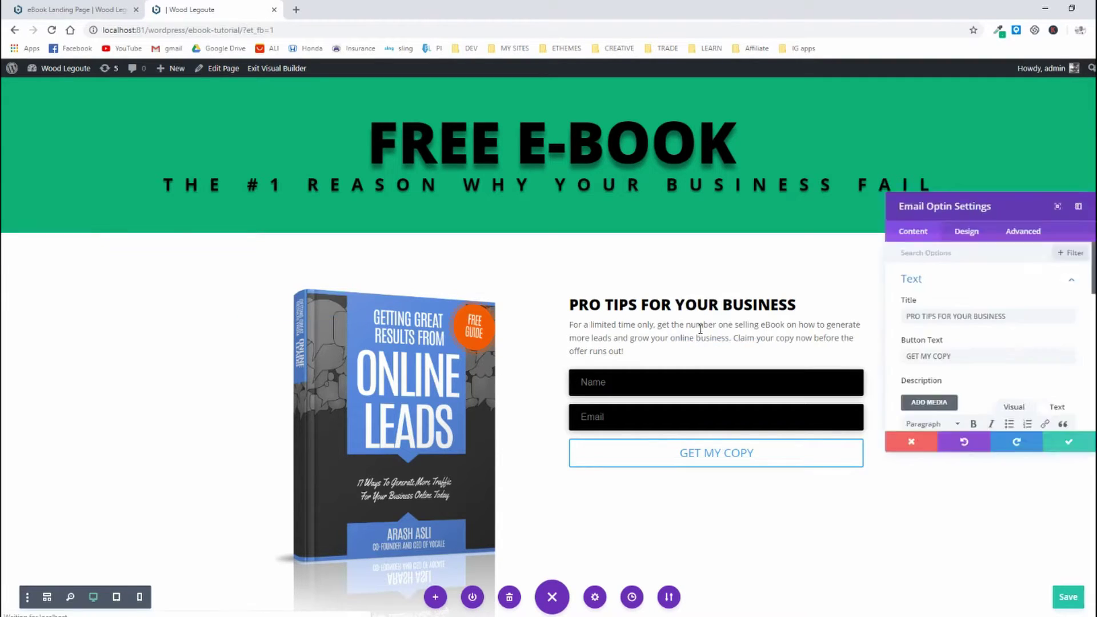
{"action": "left_click", "coordinate": [966, 224]}
{"action": "scroll", "coordinate": [963, 322], "scroll_direction": "down", "scroll_amount": 5}
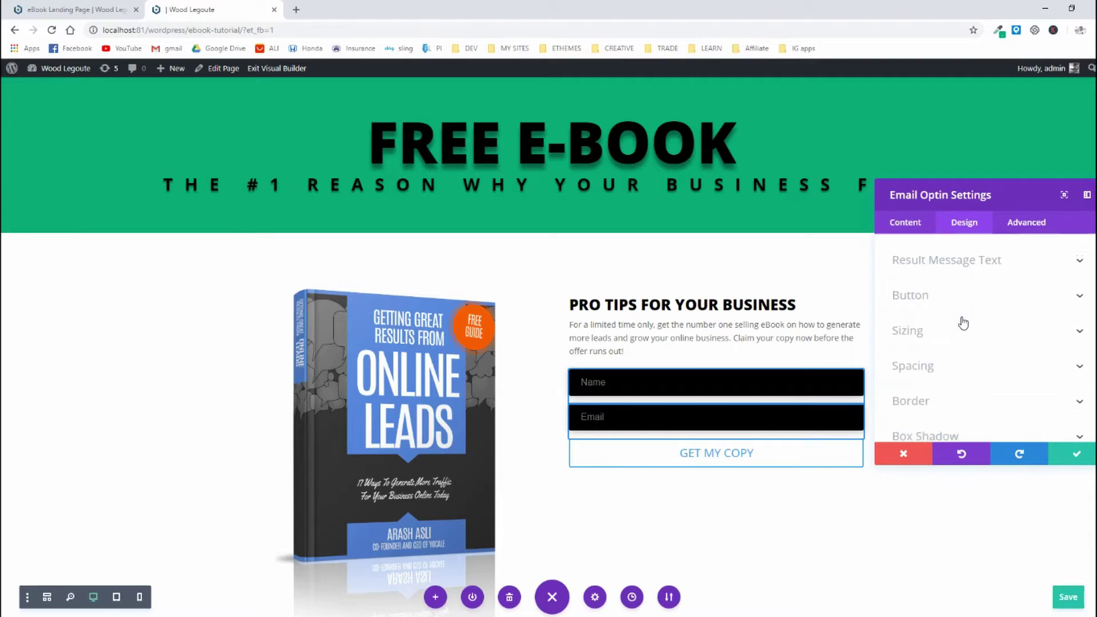
{"action": "left_click", "coordinate": [925, 292]}
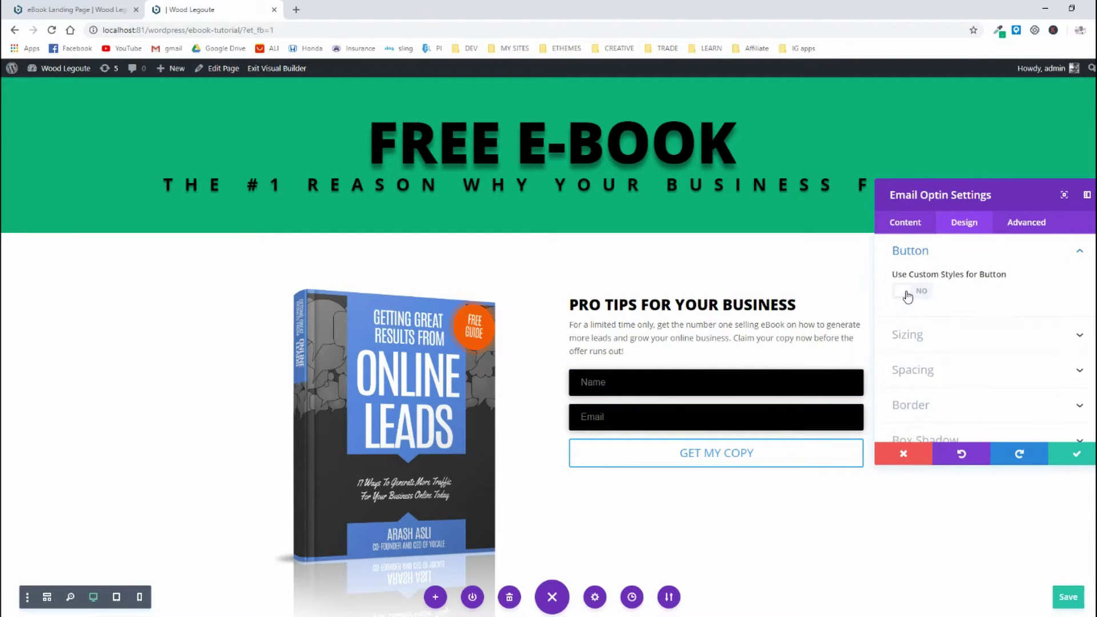
{"action": "left_click", "coordinate": [907, 293]}
{"action": "scroll", "coordinate": [914, 295], "scroll_direction": "down", "scroll_amount": 2}
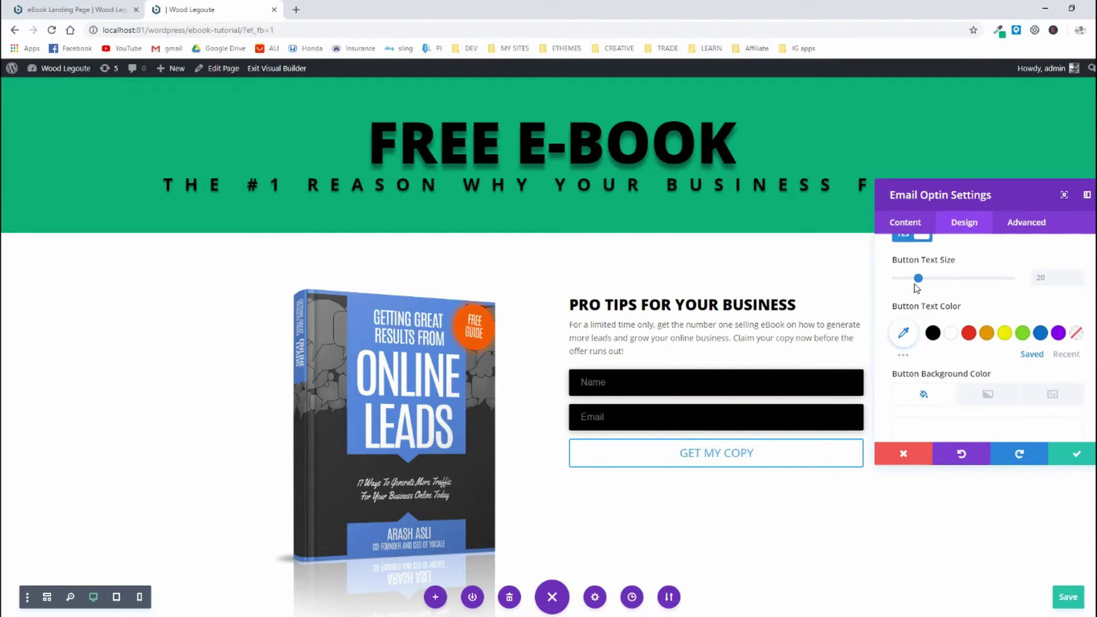
Step: Check the button on the finished landing page, and set the opt-in button's text color to black (#000000)
{"action": "scroll", "coordinate": [923, 289], "scroll_direction": "down", "scroll_amount": 1}
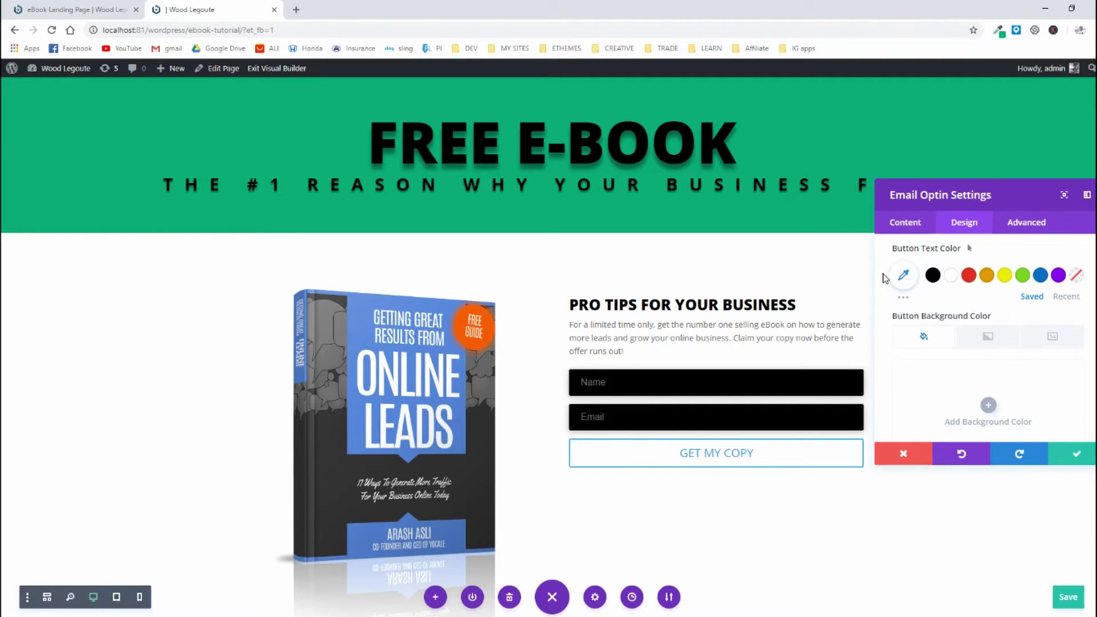
{"action": "left_click", "coordinate": [64, 6]}
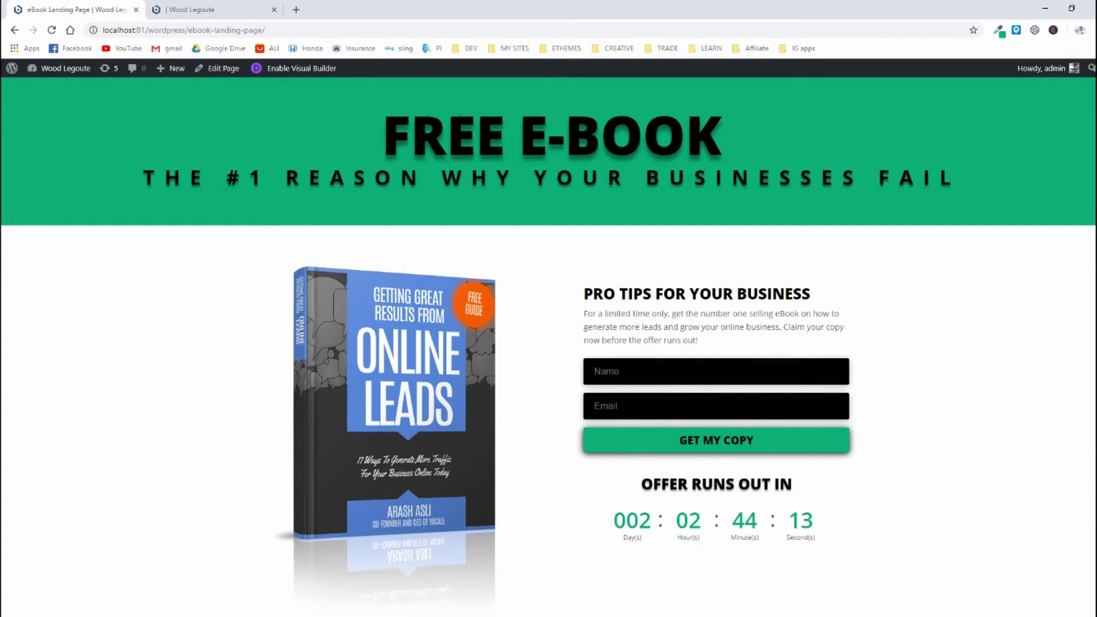
{"action": "left_click", "coordinate": [204, 7]}
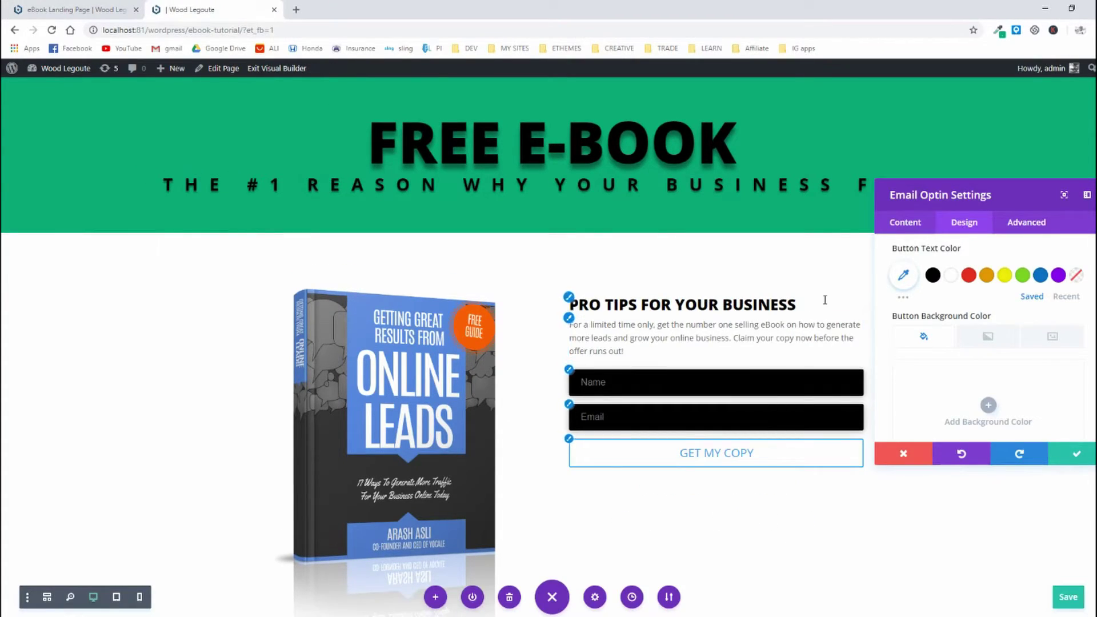
{"action": "scroll", "coordinate": [980, 385], "scroll_direction": "down", "scroll_amount": 1}
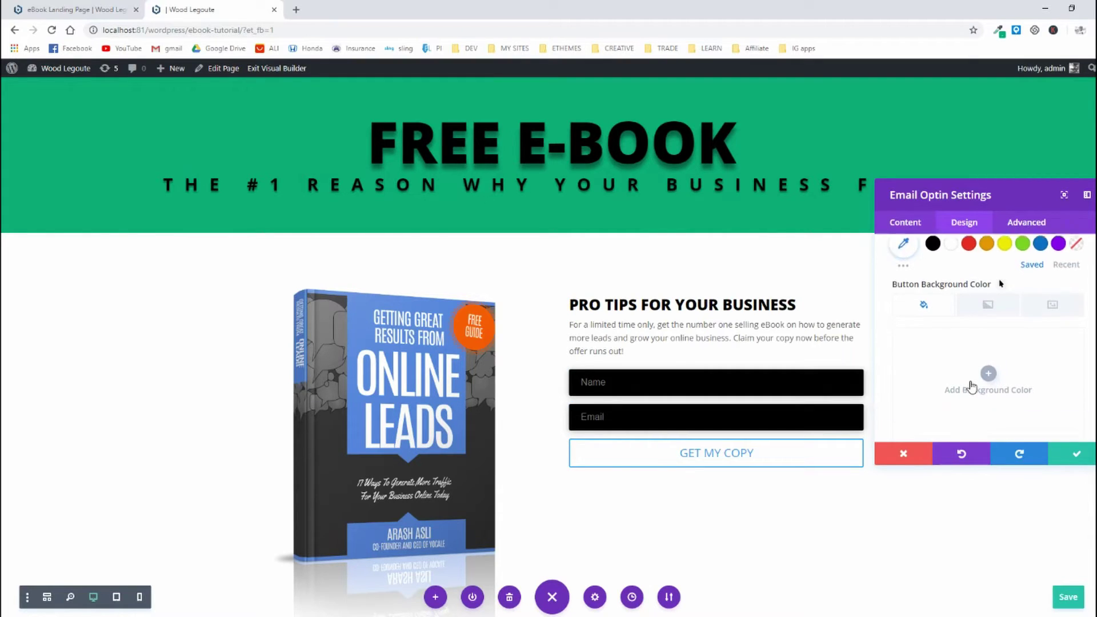
{"action": "scroll", "coordinate": [935, 347], "scroll_direction": "up", "scroll_amount": 1}
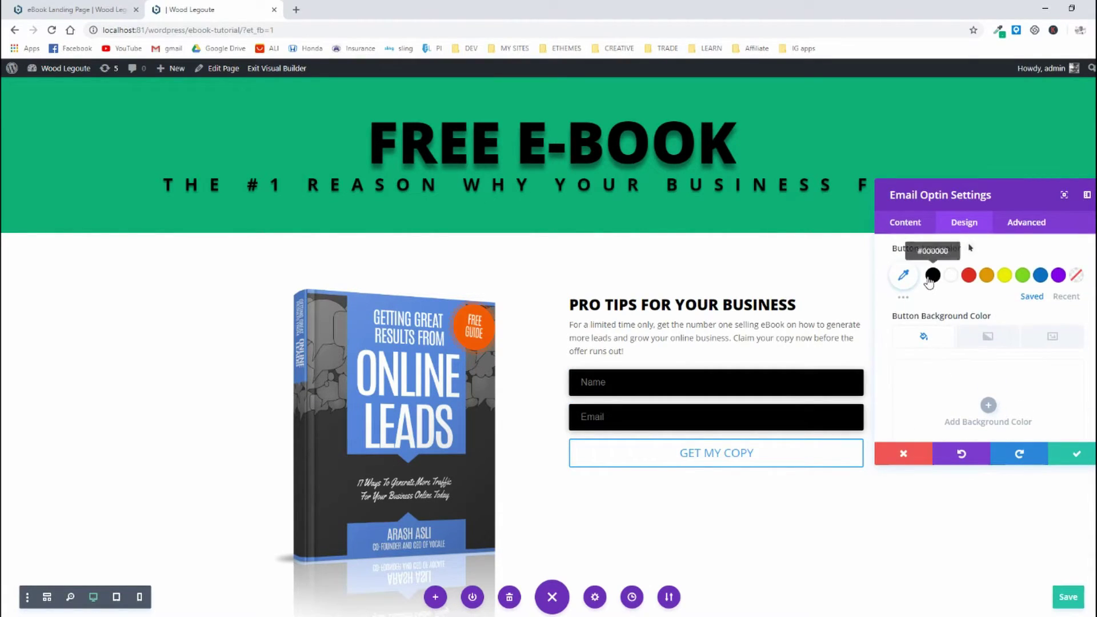
{"action": "left_click", "coordinate": [933, 276]}
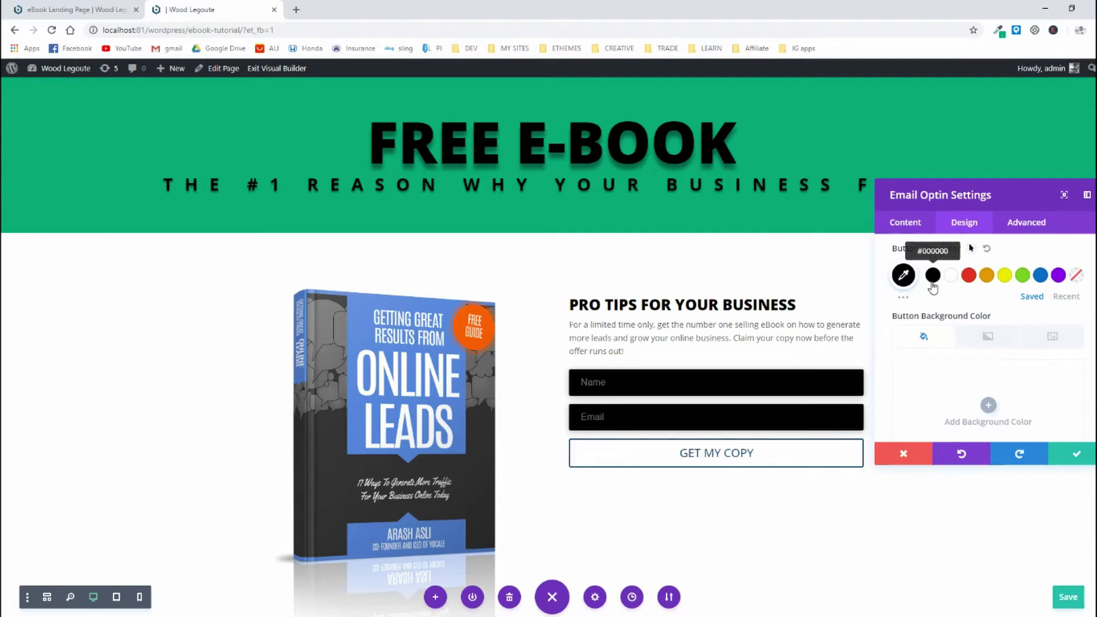
Step: Set the opt-in button's background color to the copied header green
{"action": "scroll", "coordinate": [922, 343], "scroll_direction": "down", "scroll_amount": 1}
{"action": "left_click", "coordinate": [923, 345]}
{"action": "scroll", "coordinate": [916, 252], "scroll_direction": "down", "scroll_amount": 1}
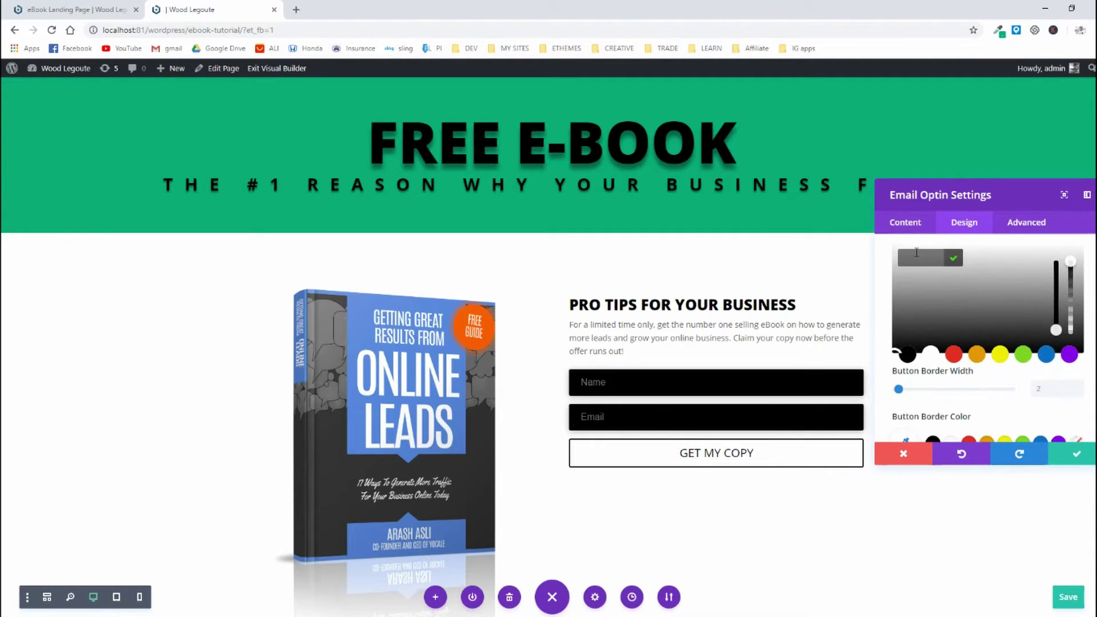
{"action": "right_click", "coordinate": [911, 260]}
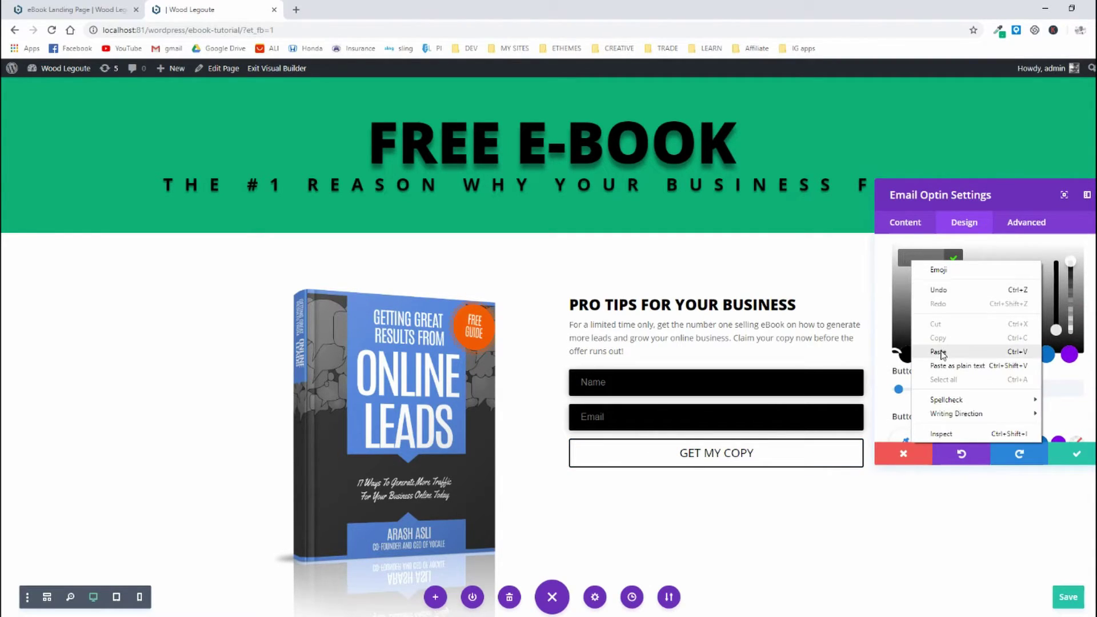
{"action": "left_click", "coordinate": [943, 353]}
{"action": "left_click", "coordinate": [953, 259]}
Step: Set the opt-in button's border color to the copied header green and slightly increase its border radius
{"action": "scroll", "coordinate": [956, 308], "scroll_direction": "down", "scroll_amount": 2}
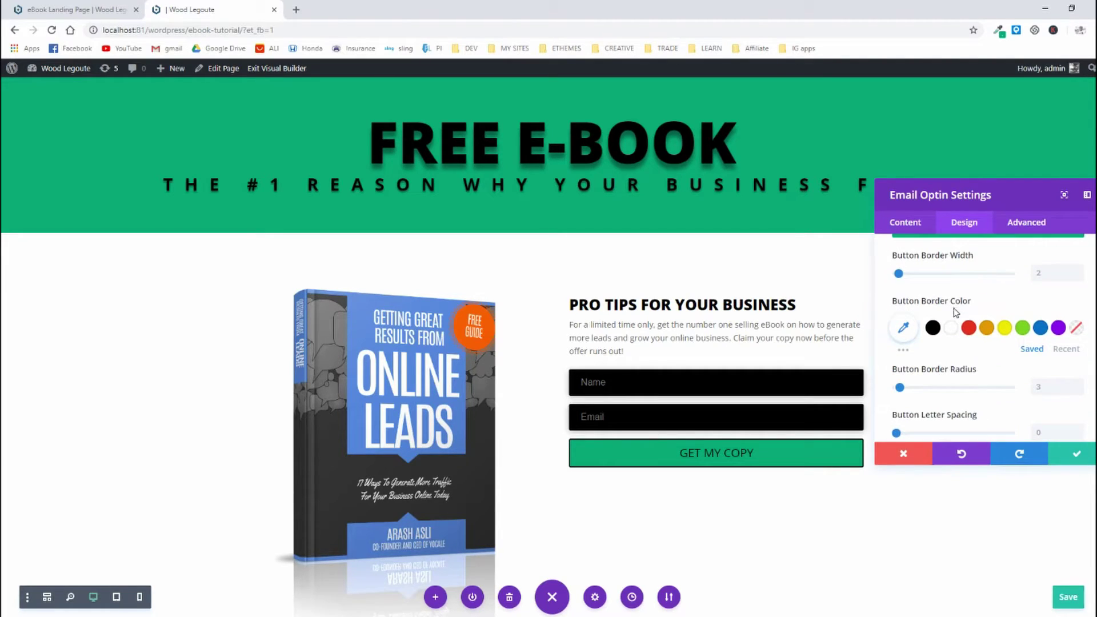
{"action": "left_click", "coordinate": [908, 330]}
{"action": "right_click", "coordinate": [931, 328]}
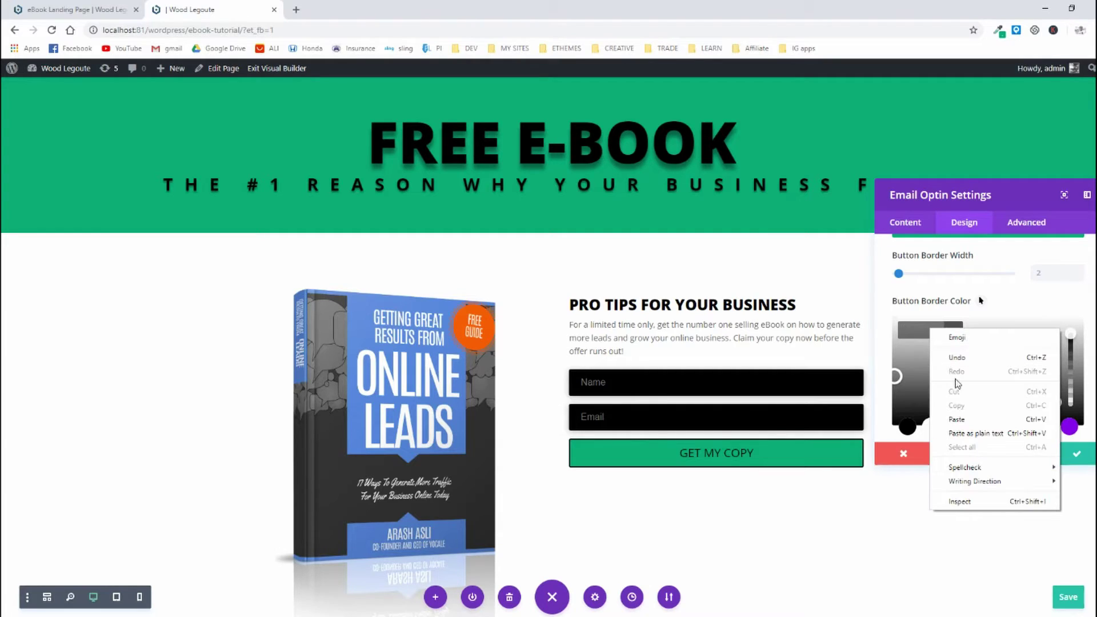
{"action": "left_click", "coordinate": [953, 420]}
{"action": "left_click", "coordinate": [953, 330]}
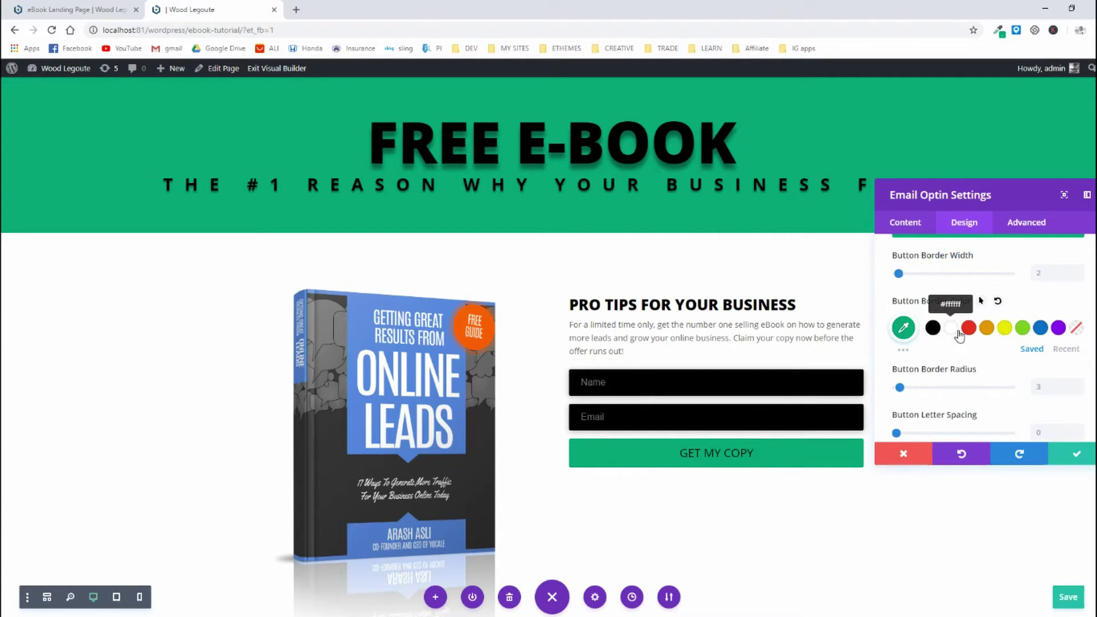
{"action": "scroll", "coordinate": [958, 333], "scroll_direction": "down", "scroll_amount": 1}
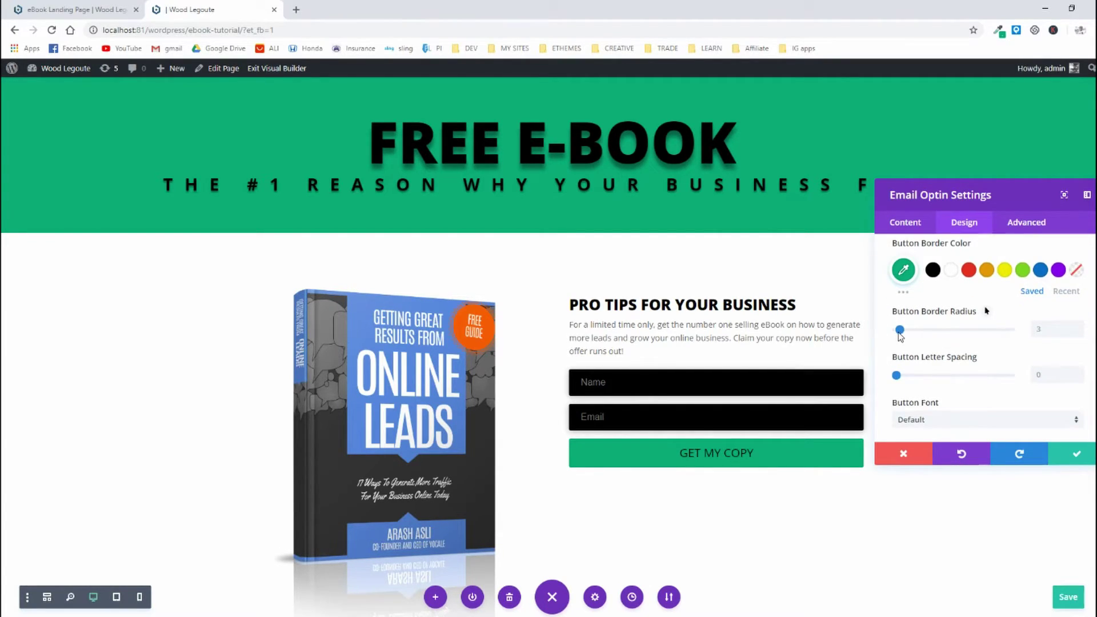
{"action": "left_click_drag", "start_coordinate": [900, 334], "coordinate": [909, 336]}
Step: Set the opt-in button's font weight to Ultra Bold to match the finished landing page, and turn off its button icon
{"action": "scroll", "coordinate": [908, 338], "scroll_direction": "down", "scroll_amount": 2}
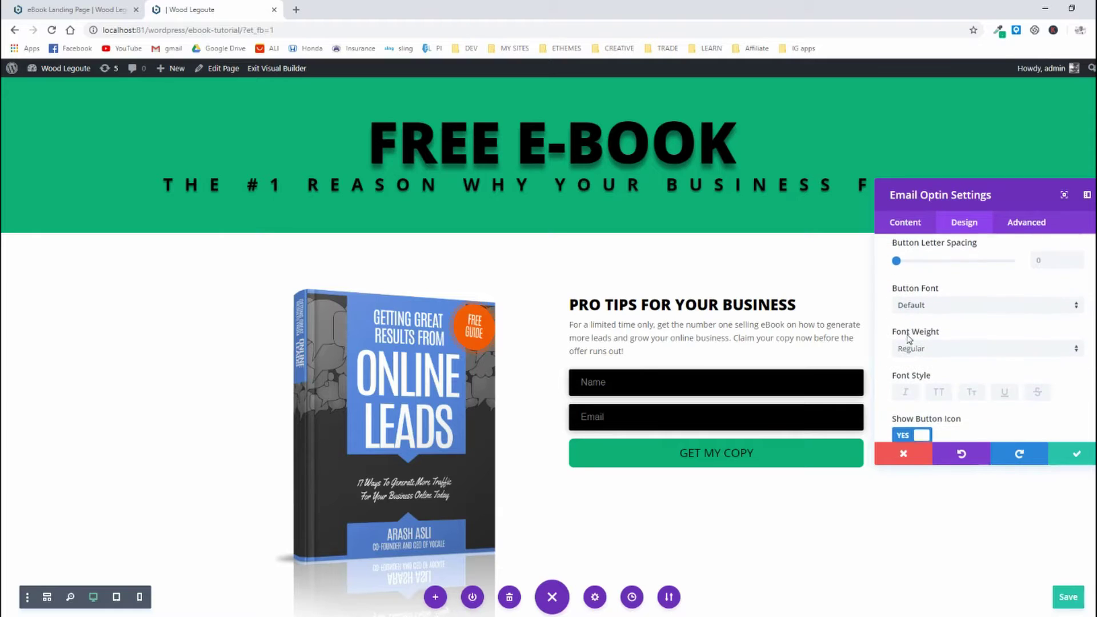
{"action": "scroll", "coordinate": [907, 347], "scroll_direction": "down", "scroll_amount": 1}
{"action": "left_click", "coordinate": [931, 290]}
{"action": "left_click", "coordinate": [933, 359]}
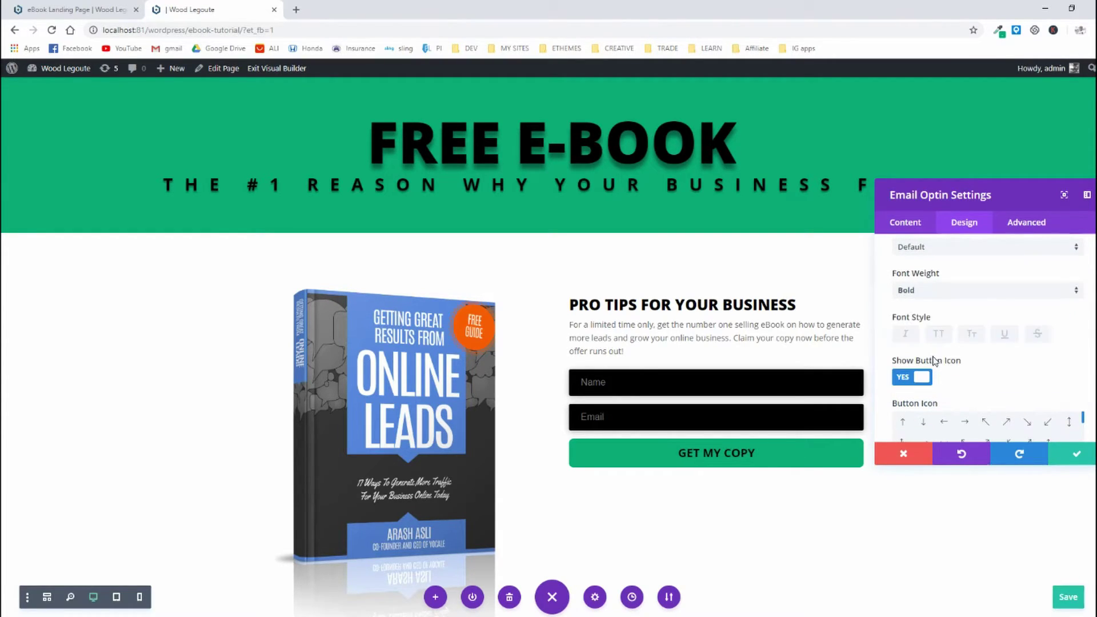
{"action": "left_click", "coordinate": [118, 8]}
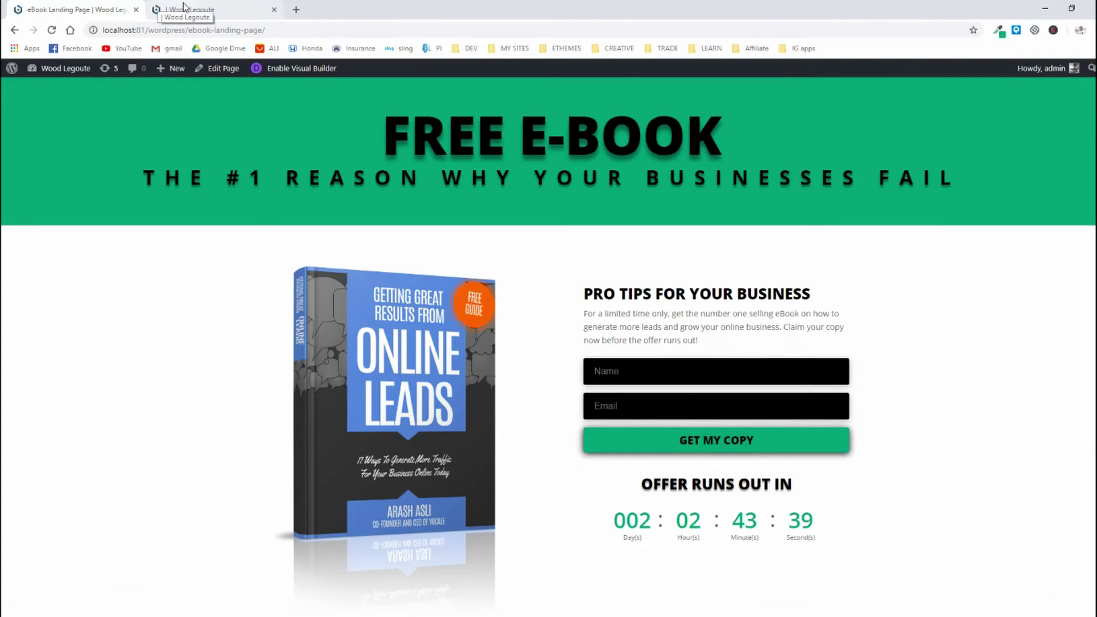
{"action": "left_click", "coordinate": [184, 9]}
{"action": "left_click", "coordinate": [972, 290]}
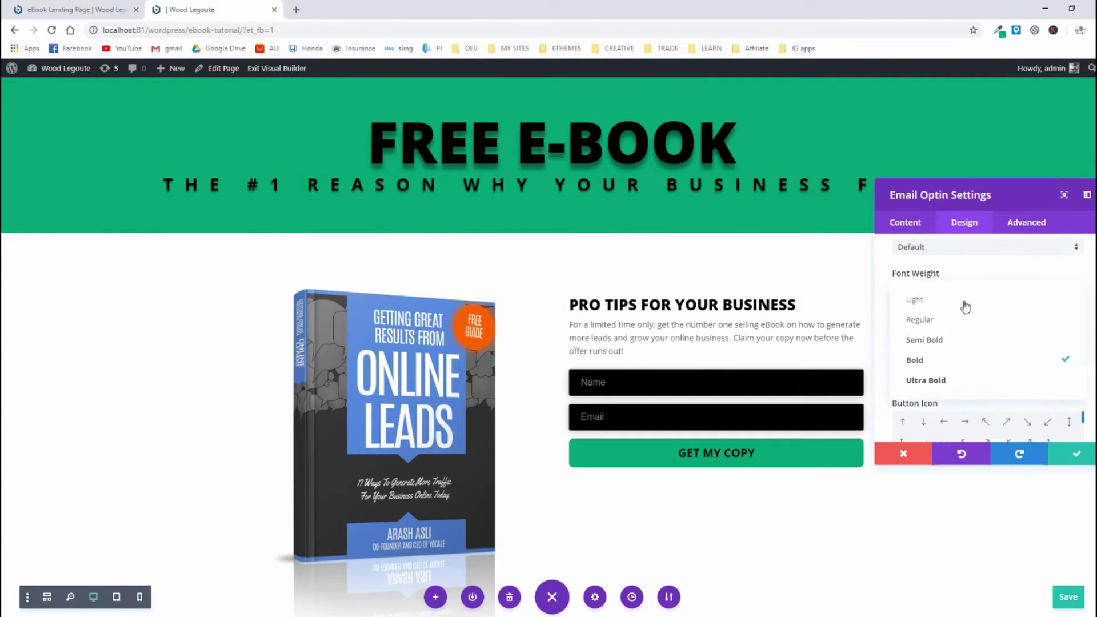
{"action": "left_click", "coordinate": [943, 386]}
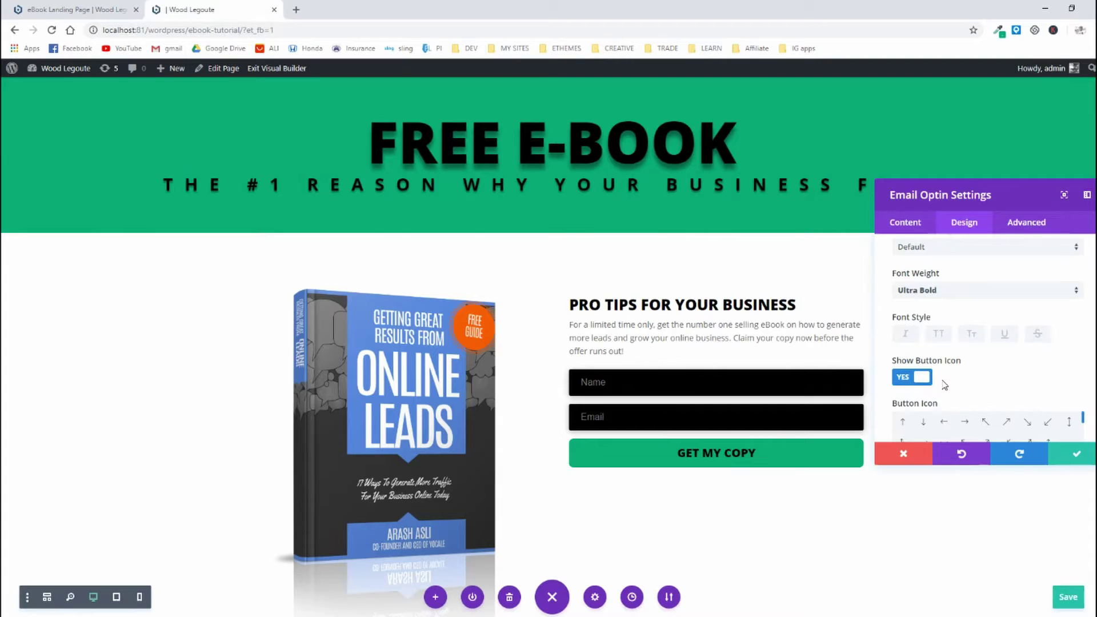
{"action": "scroll", "coordinate": [944, 385], "scroll_direction": "down", "scroll_amount": 2}
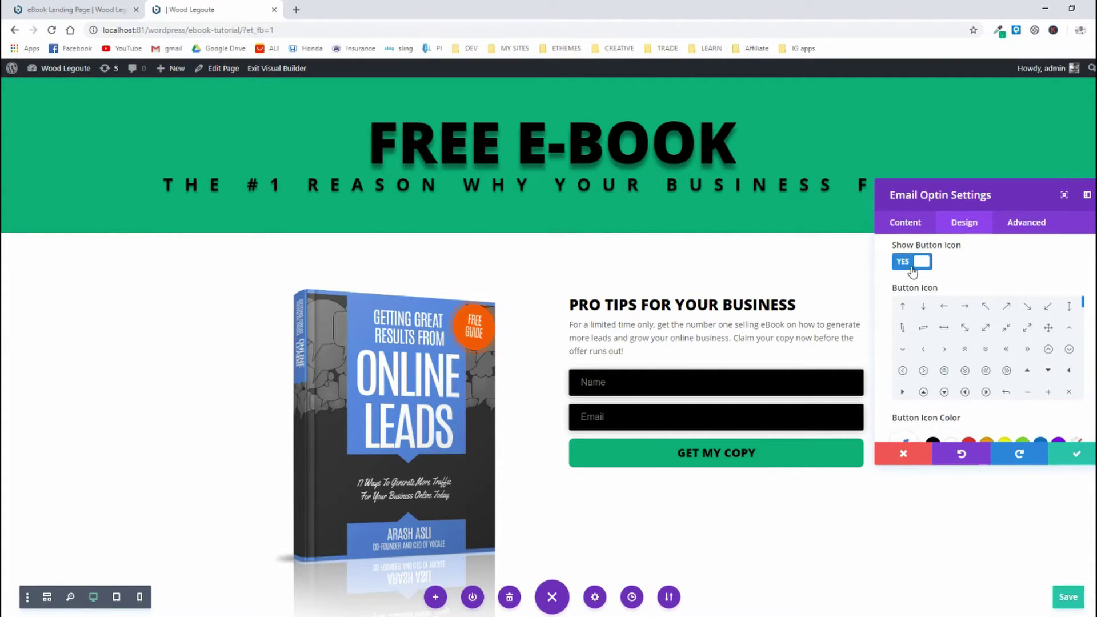
{"action": "left_click", "coordinate": [912, 264]}
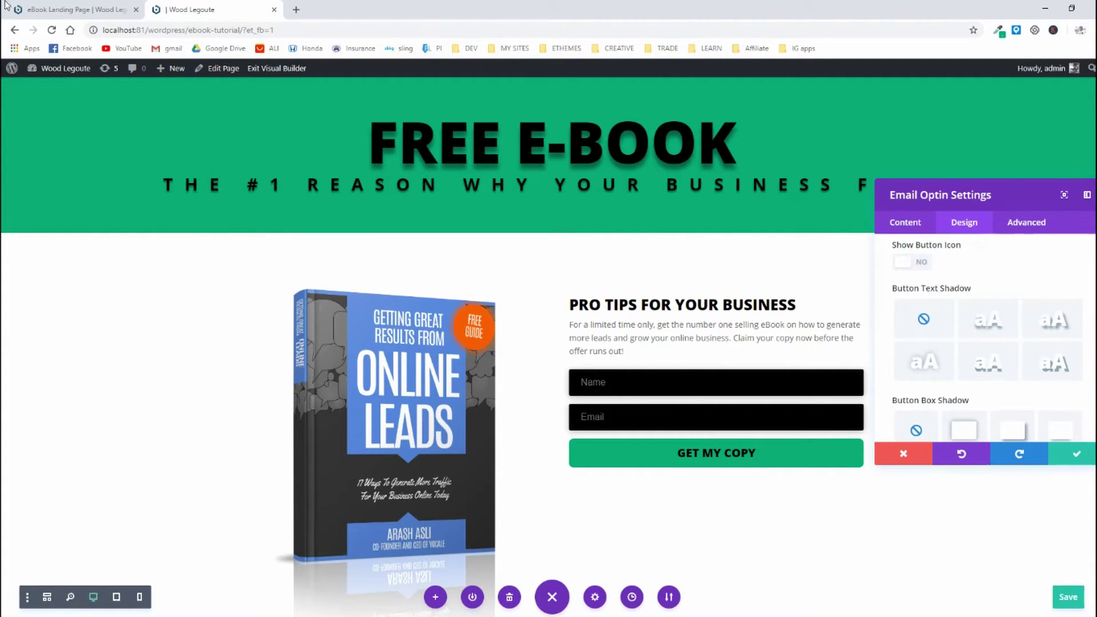
Step: Check the button on the finished landing page, and apply the first box shadow preset, with an even all-round shadow, to the opt-in button
{"action": "left_click", "coordinate": [52, 10]}
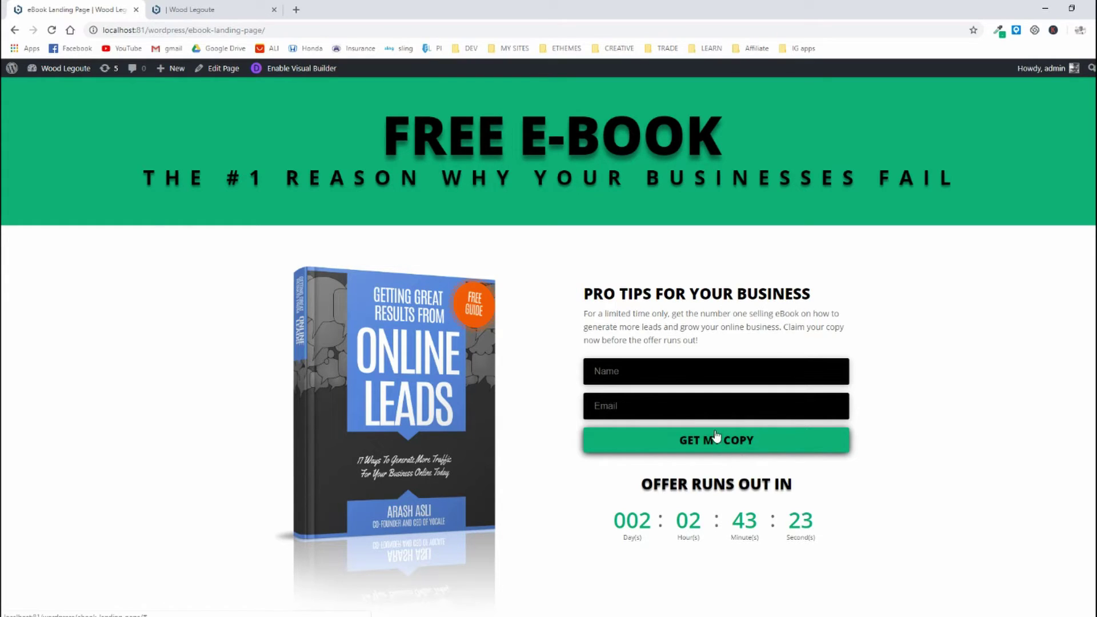
{"action": "left_click", "coordinate": [212, 9]}
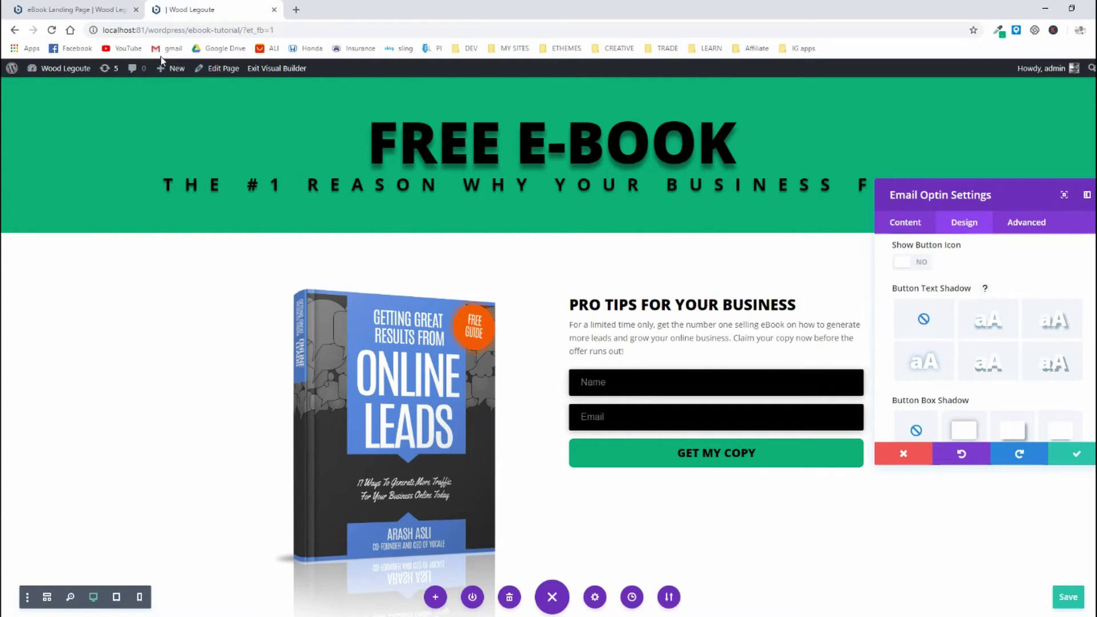
{"action": "left_click", "coordinate": [87, 8]}
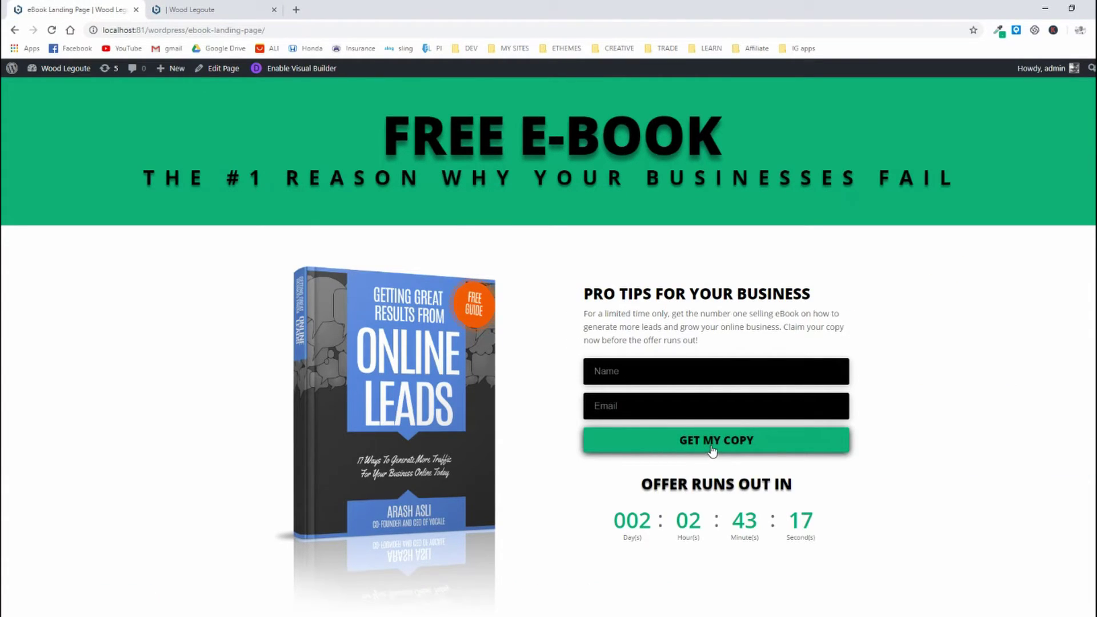
{"action": "left_click", "coordinate": [211, 9]}
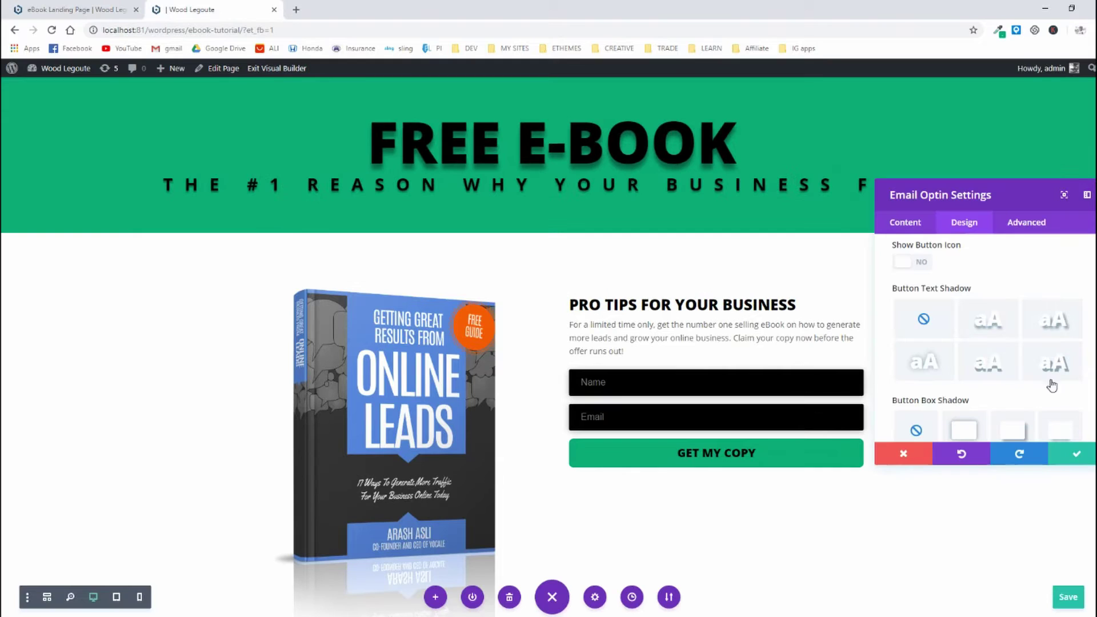
{"action": "scroll", "coordinate": [1061, 392], "scroll_direction": "down", "scroll_amount": 2}
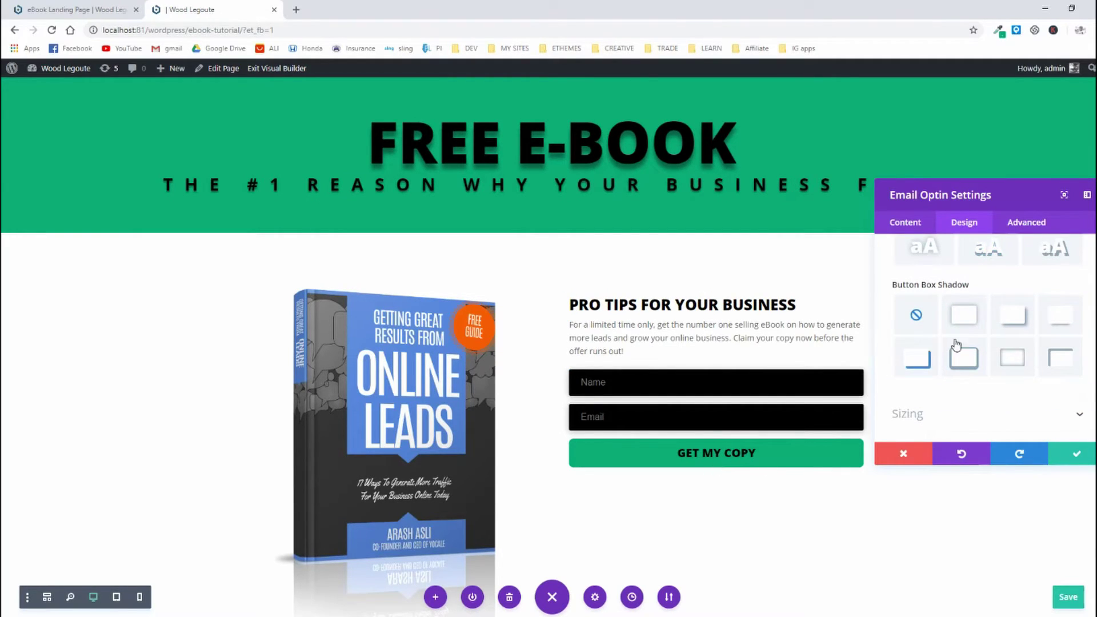
{"action": "left_click", "coordinate": [966, 316]}
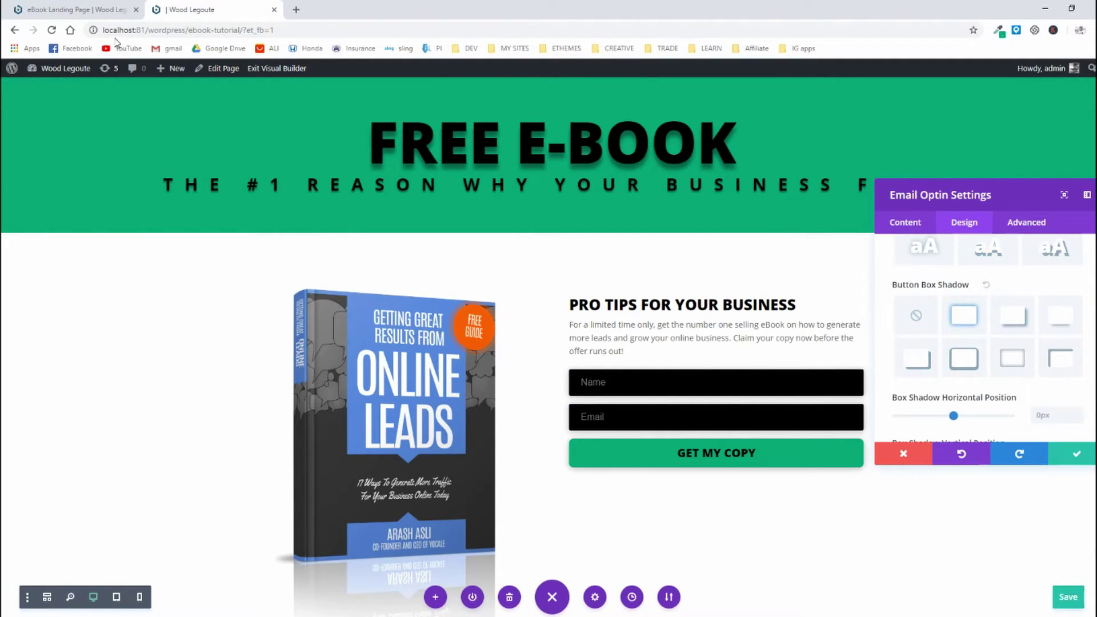
{"action": "left_click", "coordinate": [111, 6]}
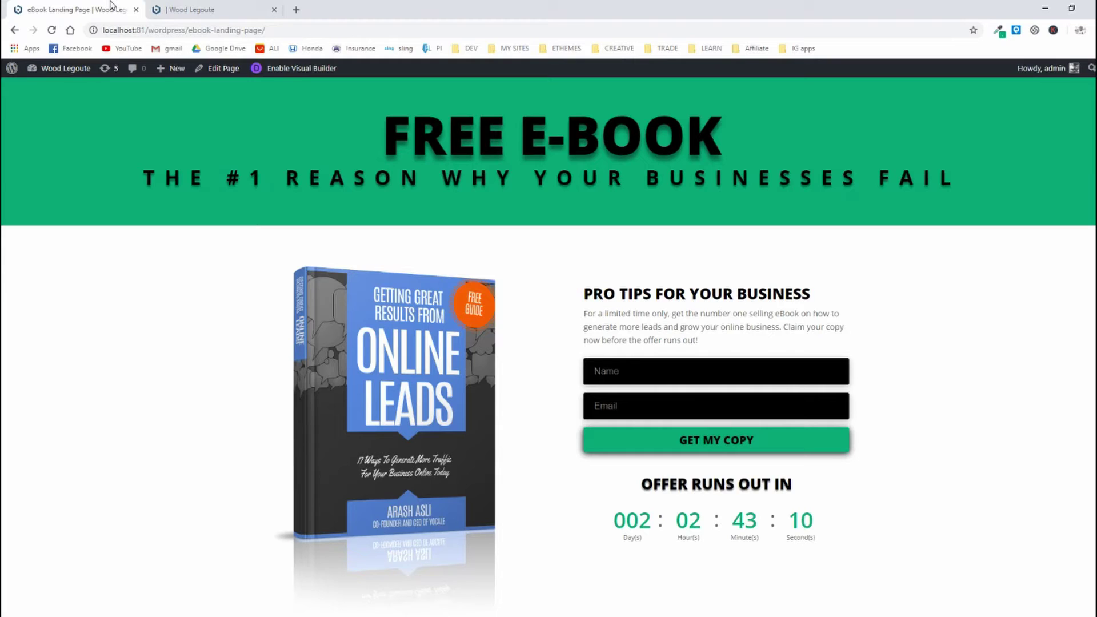
{"action": "left_click", "coordinate": [254, 9]}
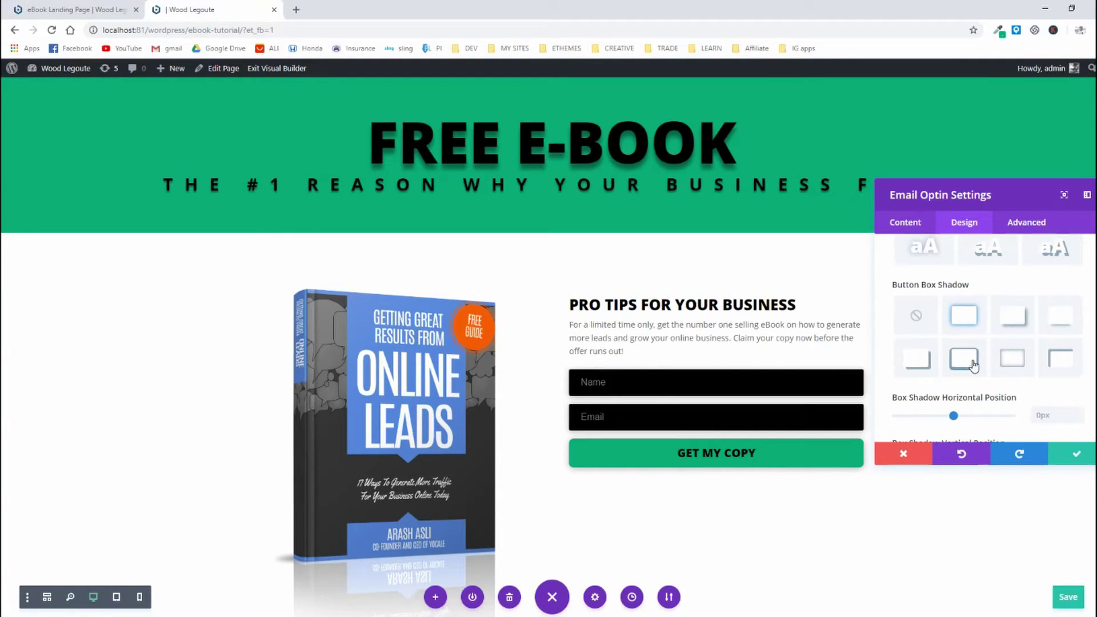
Step: Set the opt-in button's box shadow color to black (#000000) and compare the button with the finished landing page
{"action": "scroll", "coordinate": [974, 366], "scroll_direction": "down", "scroll_amount": 4}
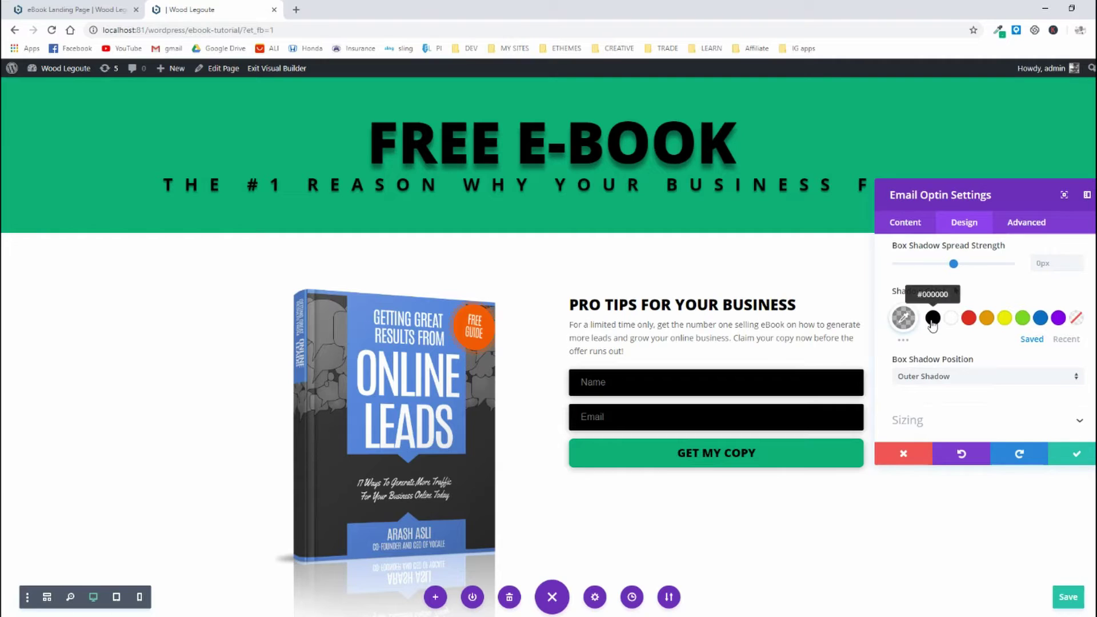
{"action": "left_click", "coordinate": [932, 319]}
{"action": "scroll", "coordinate": [497, 377], "scroll_direction": "down", "scroll_amount": 1}
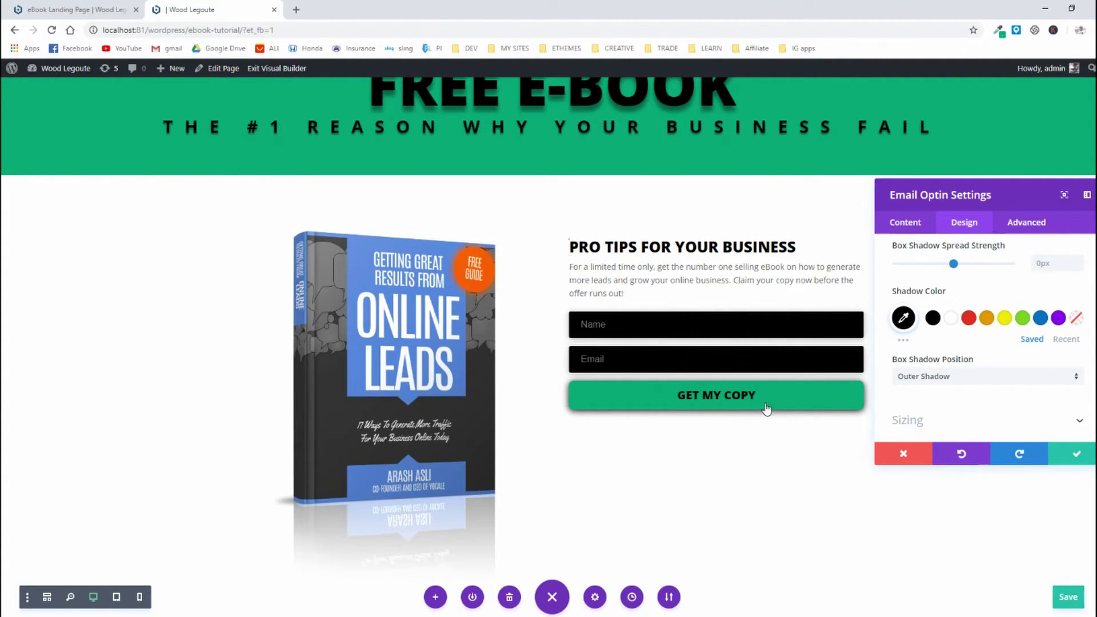
{"action": "key", "text": "ctrl+Tab"}
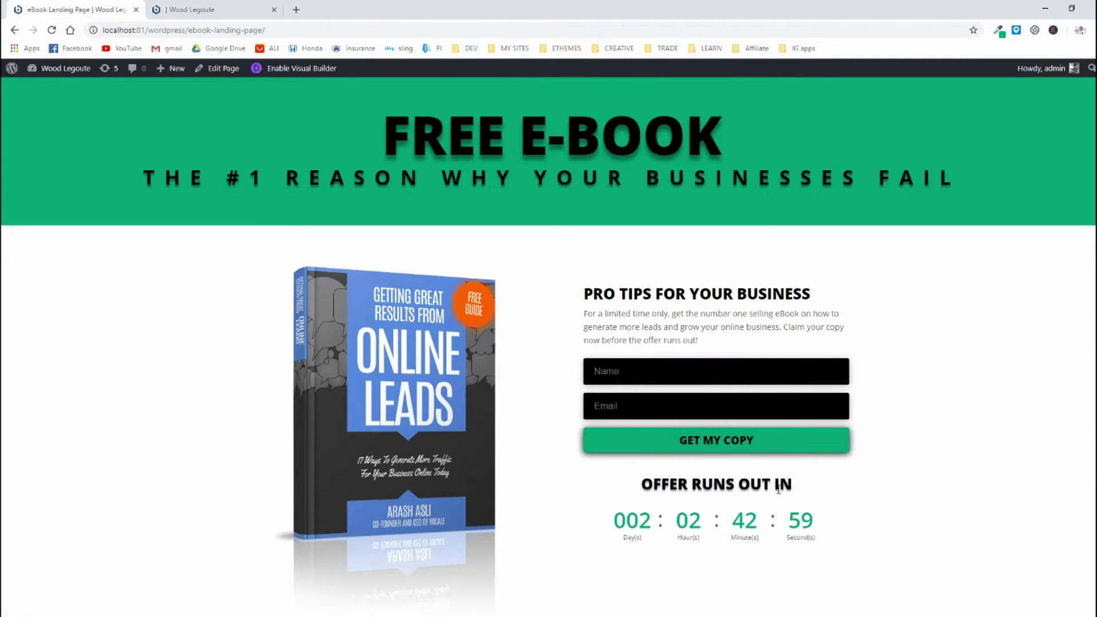
{"action": "key", "text": "ctrl+Tab"}
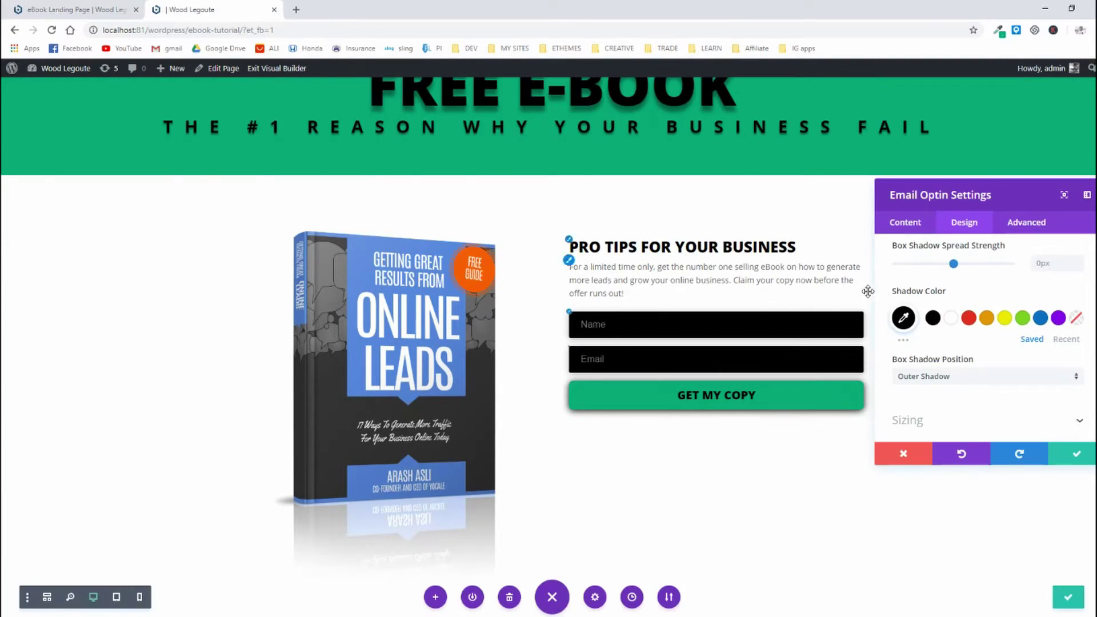
Step: Compare the opt-in module with the finished landing page and examine the "OFFER RUNS OUT IN" countdown below its form
{"action": "scroll", "coordinate": [891, 366], "scroll_direction": "down", "scroll_amount": 2}
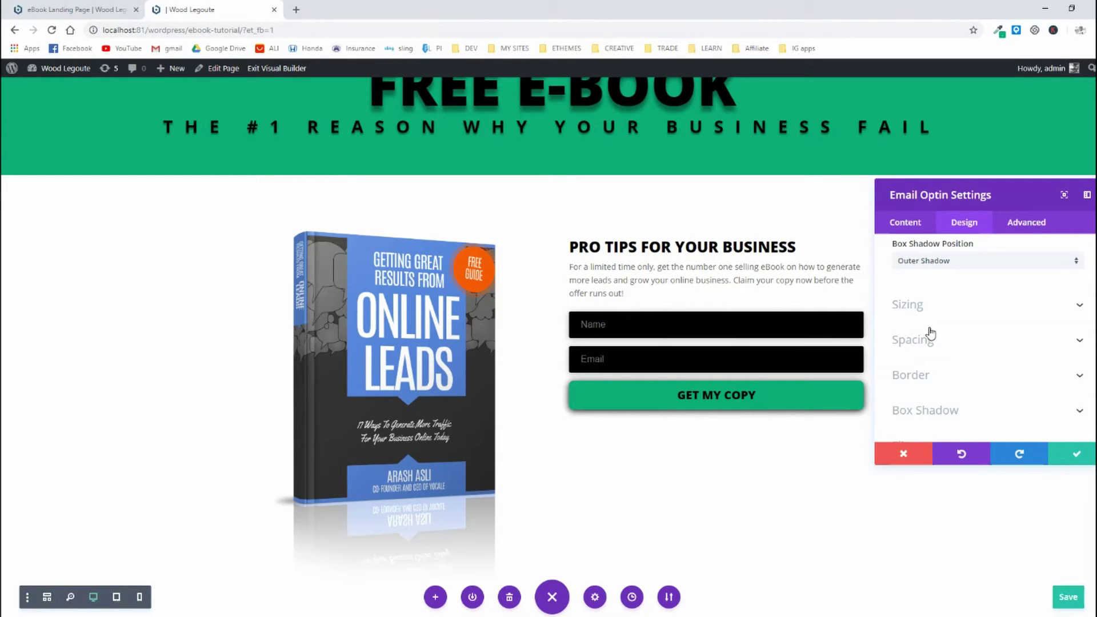
{"action": "left_click", "coordinate": [142, 11]}
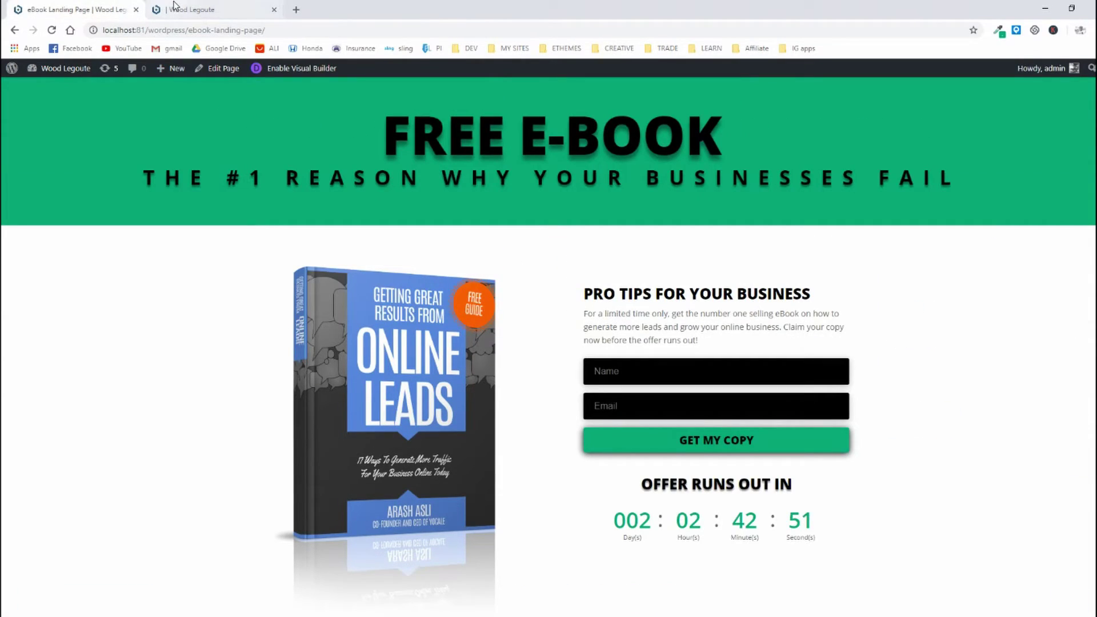
{"action": "left_click", "coordinate": [173, 7]}
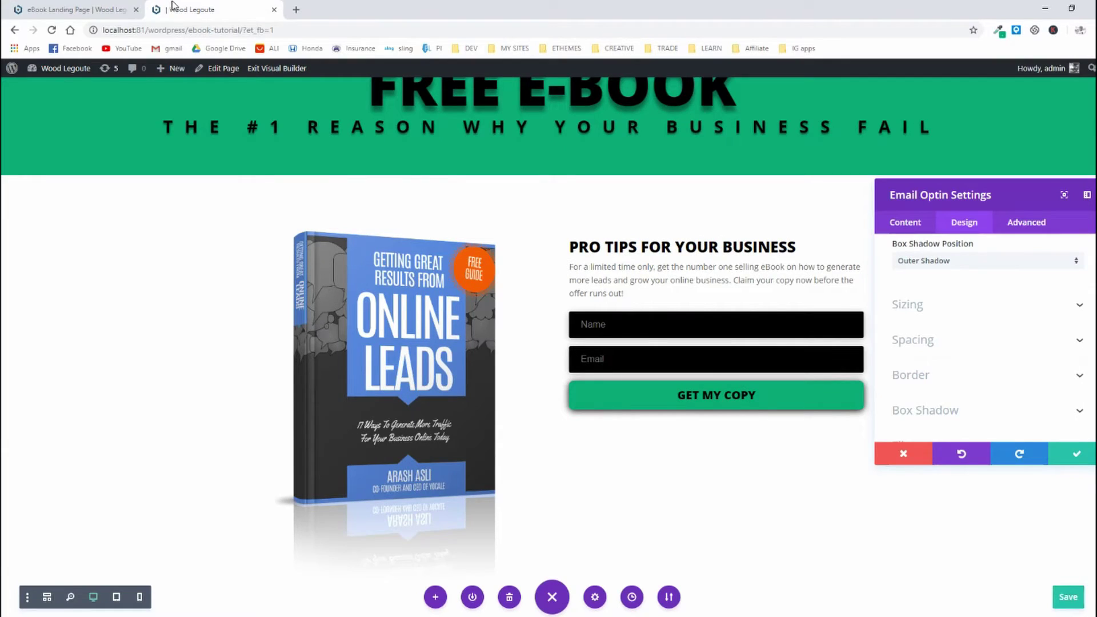
{"action": "left_click", "coordinate": [37, 9]}
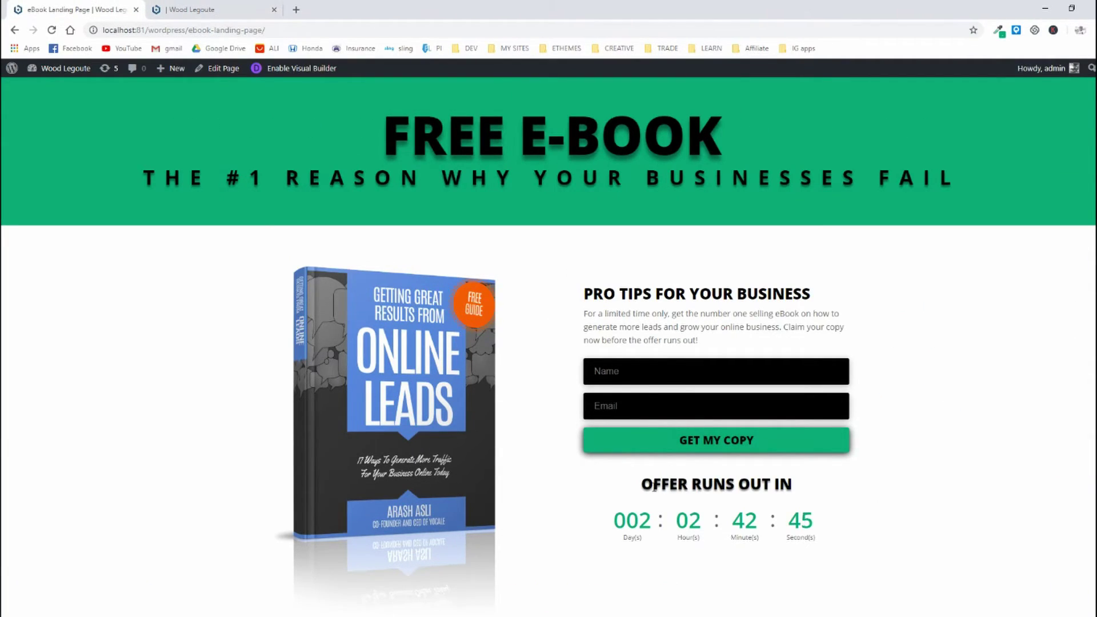
{"action": "left_click_drag", "start_coordinate": [632, 486], "coordinate": [823, 537]}
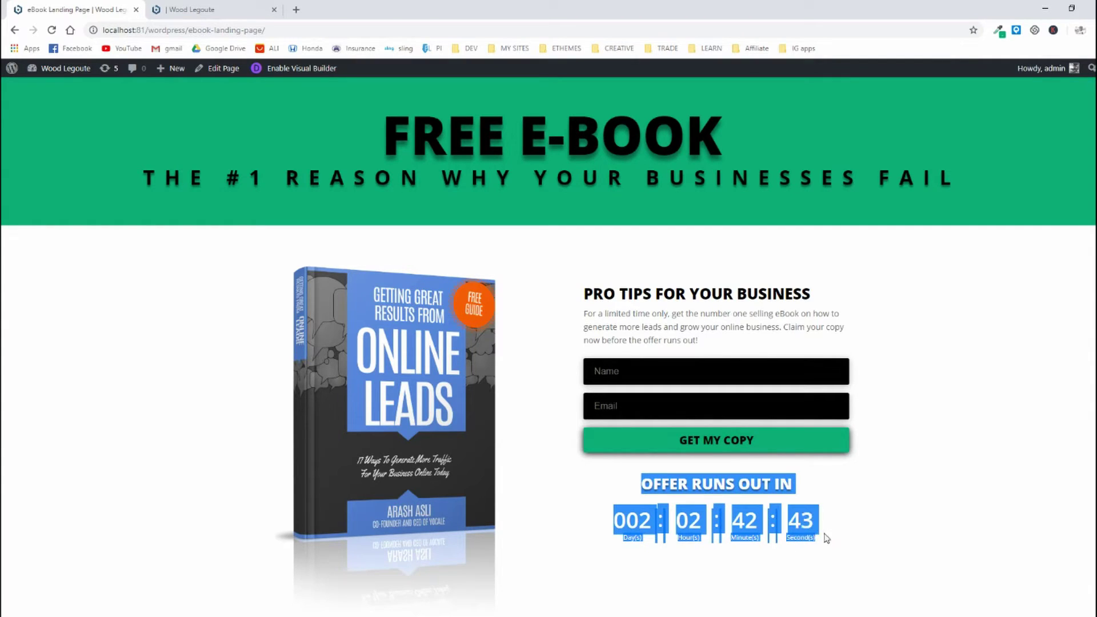
{"action": "left_click", "coordinate": [851, 527]}
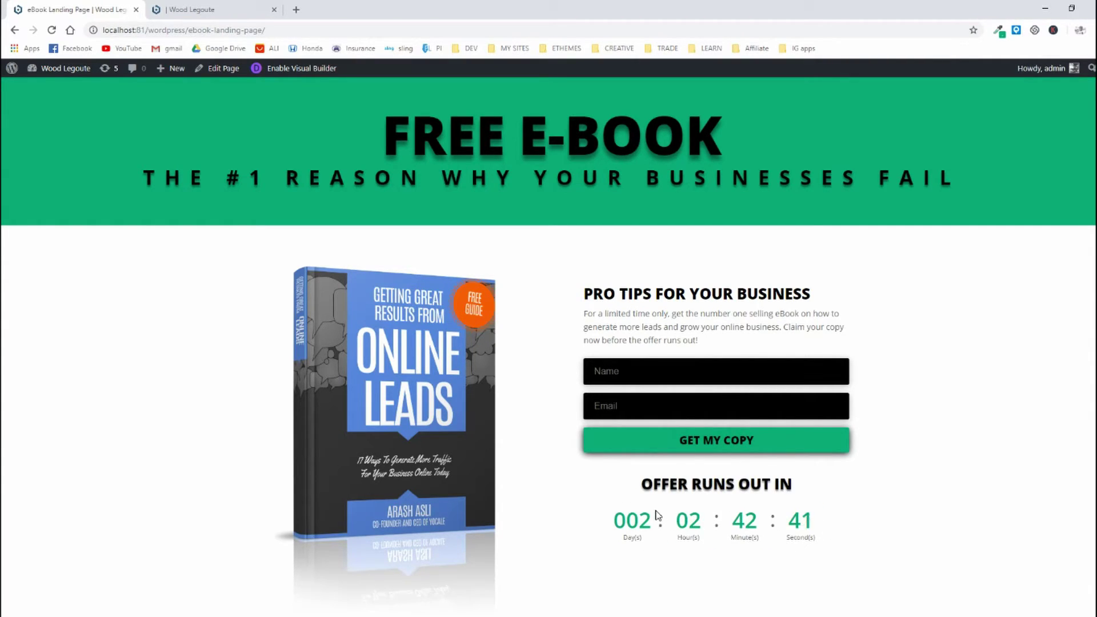
{"action": "left_click", "coordinate": [246, 10]}
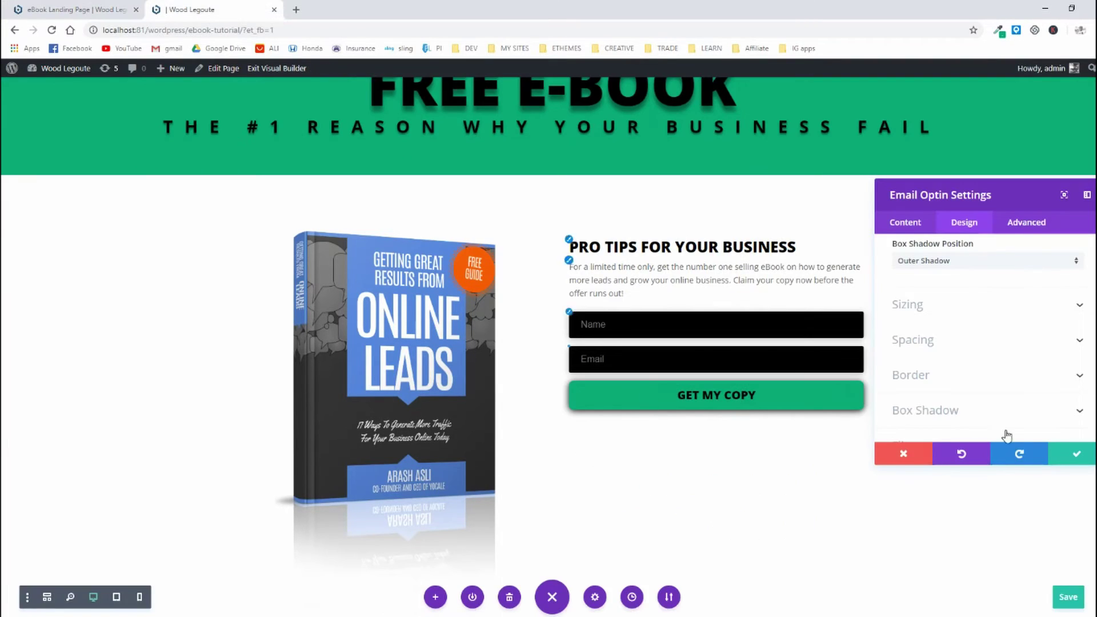
Step: Apply the email optin module's settings and save the page
{"action": "left_click", "coordinate": [1074, 454]}
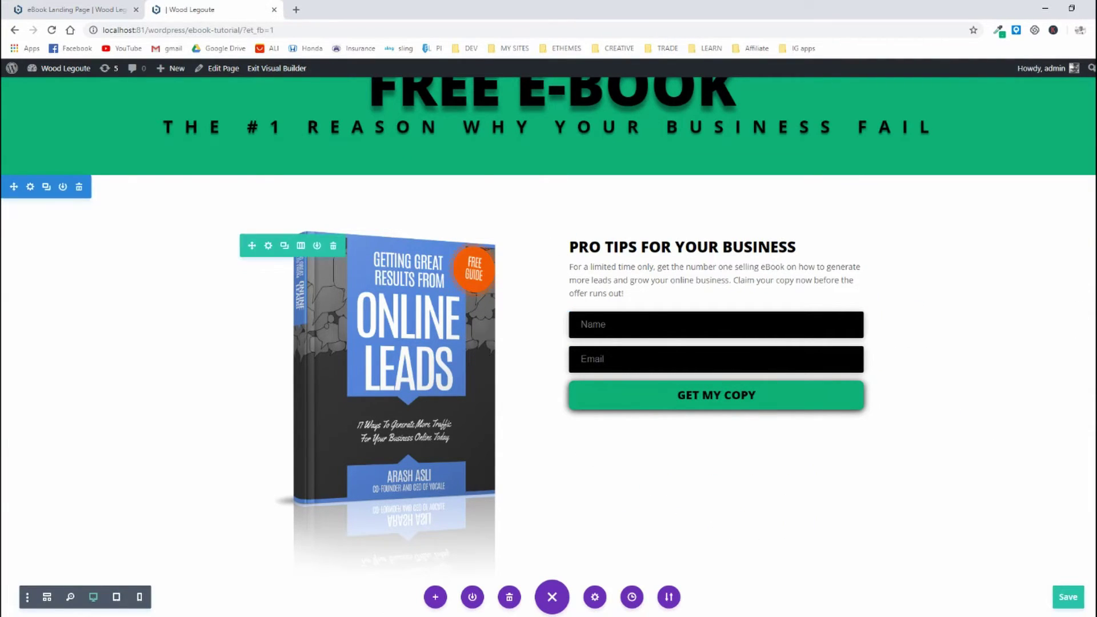
{"action": "left_click", "coordinate": [1066, 597]}
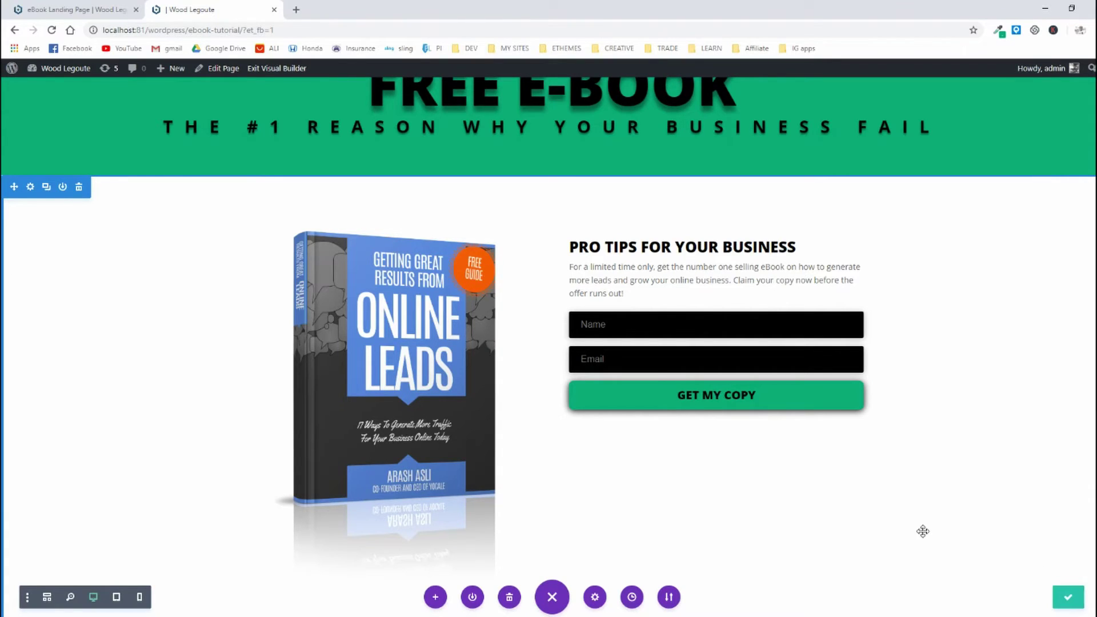
Step: Connect the email optin module to the MailChimp list "Instagram FREE Course" in its email account settings
{"action": "scroll", "coordinate": [933, 461], "scroll_direction": "up", "scroll_amount": 1}
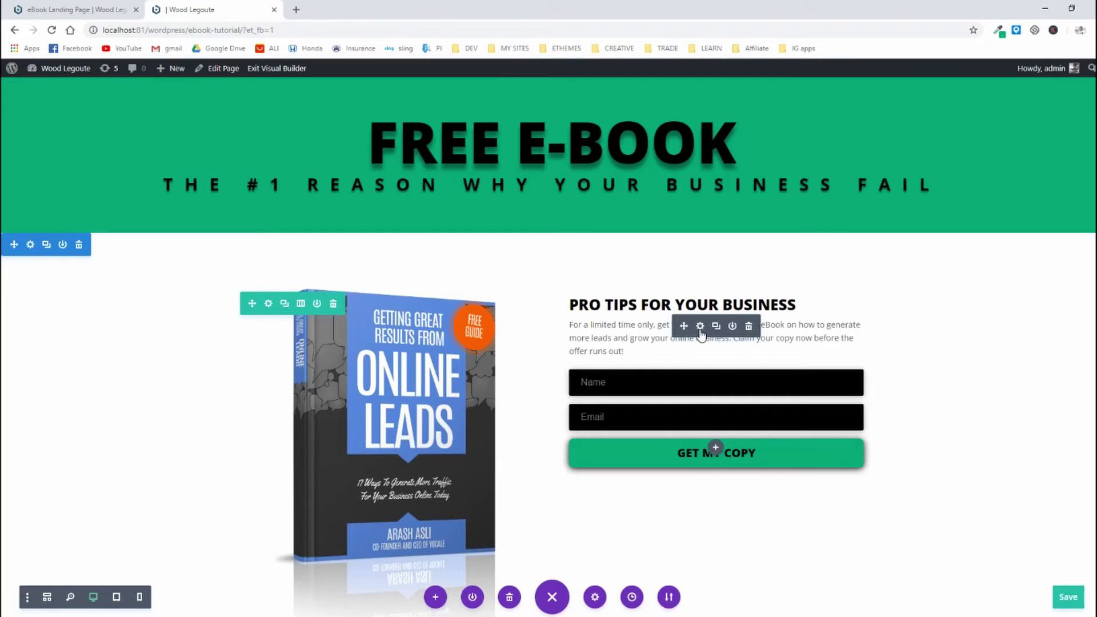
{"action": "left_click", "coordinate": [701, 326]}
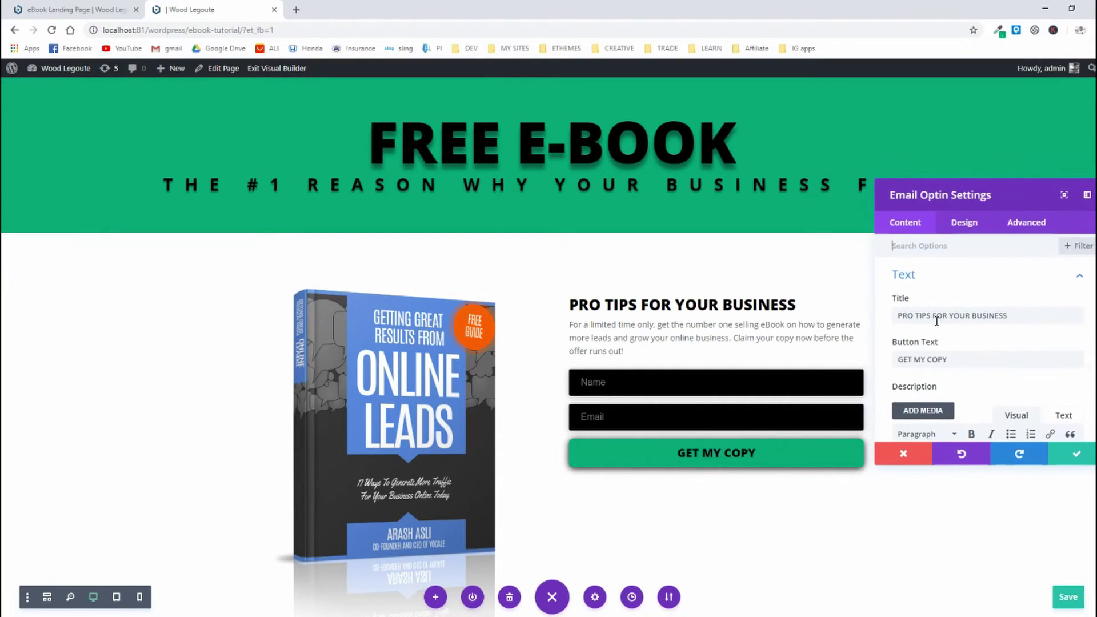
{"action": "left_click", "coordinate": [960, 282]}
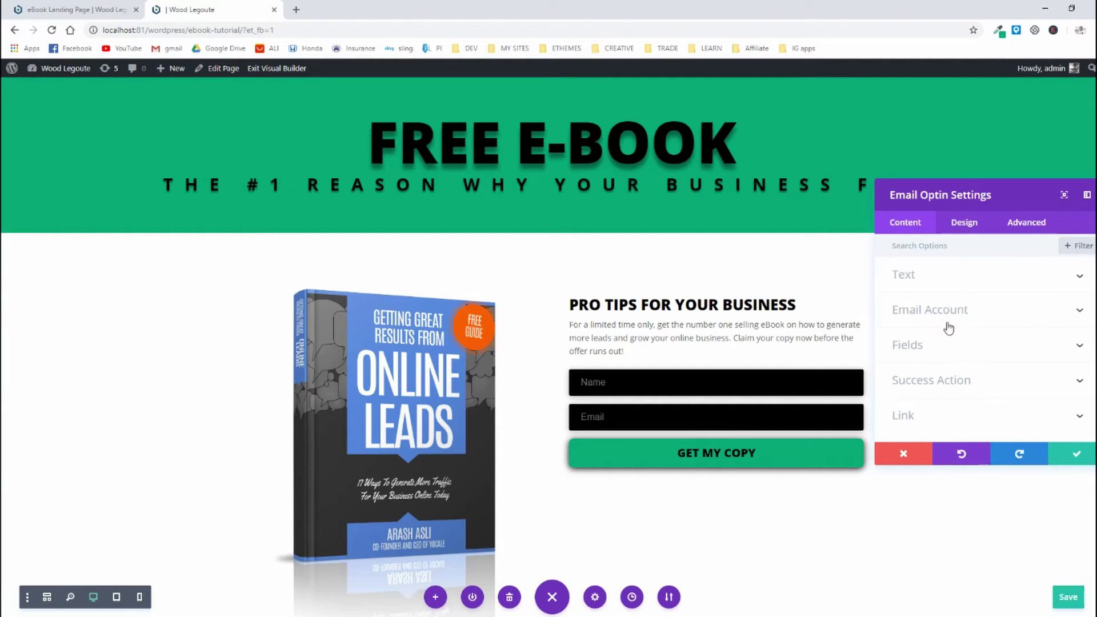
{"action": "left_click", "coordinate": [1036, 319]}
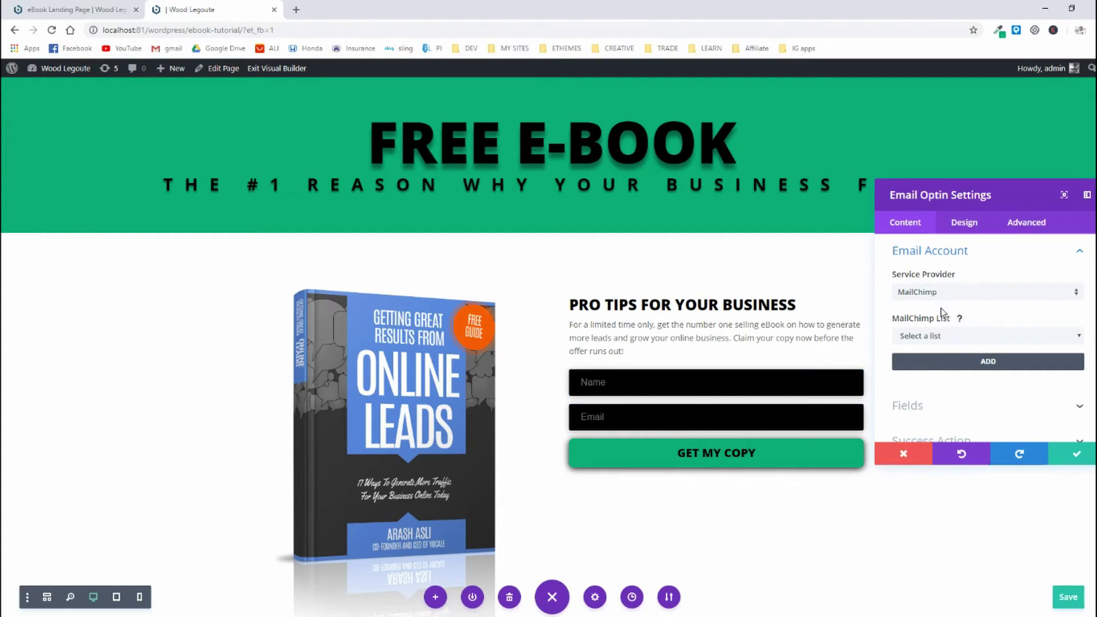
{"action": "left_click", "coordinate": [959, 337]}
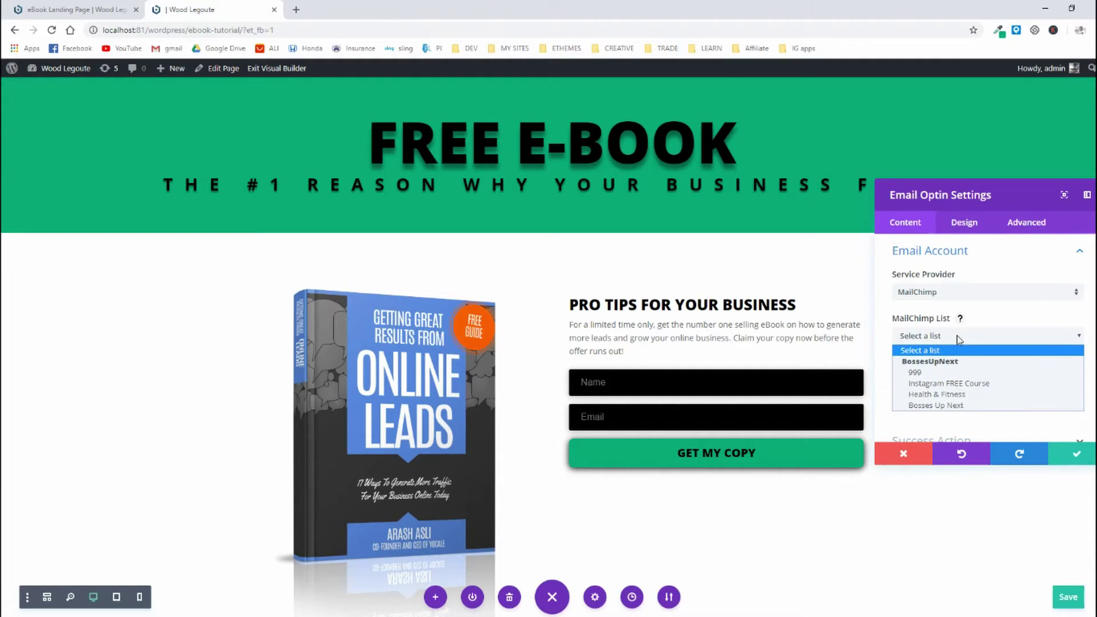
{"action": "left_click", "coordinate": [952, 385]}
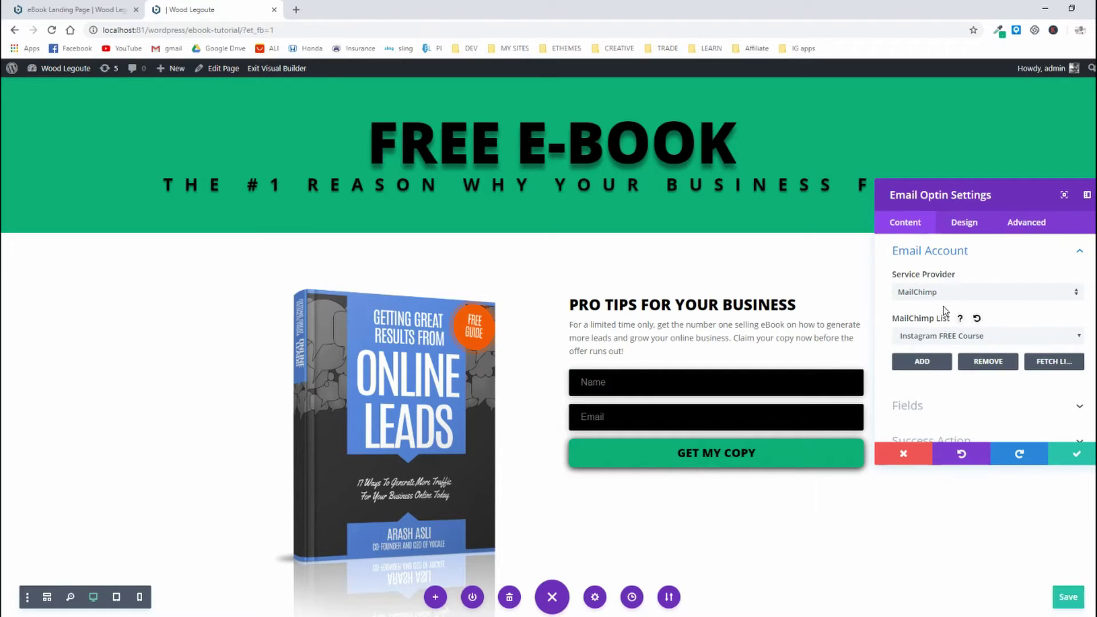
Step: Check the fields for adding a new MailChimp account, cancel that form, and apply the email optin module's settings
{"action": "left_click", "coordinate": [921, 362]}
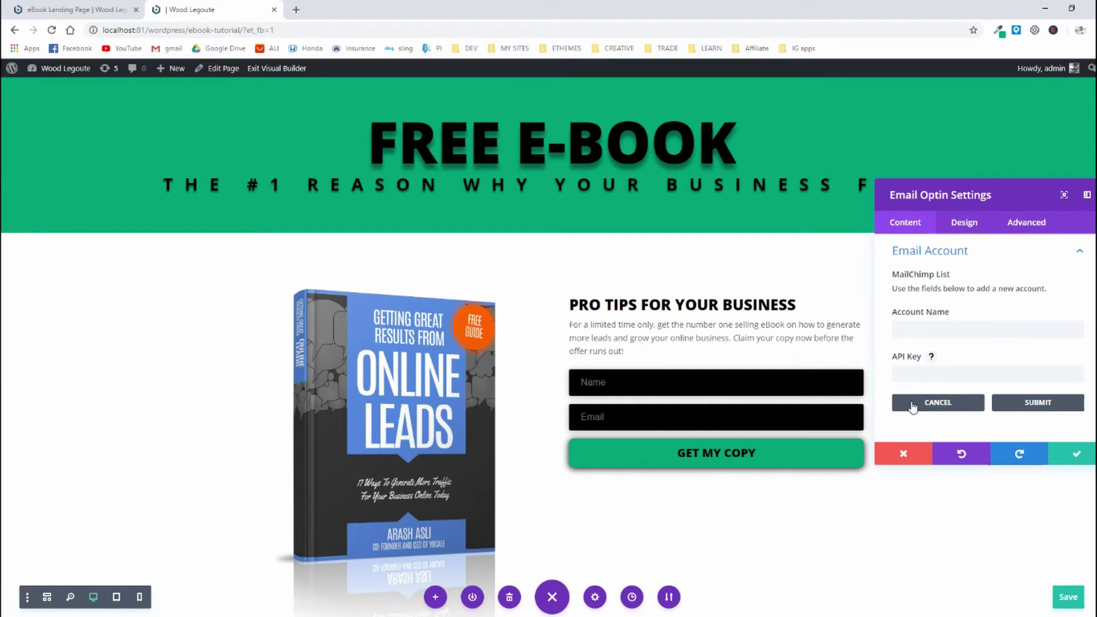
{"action": "left_click", "coordinate": [938, 402]}
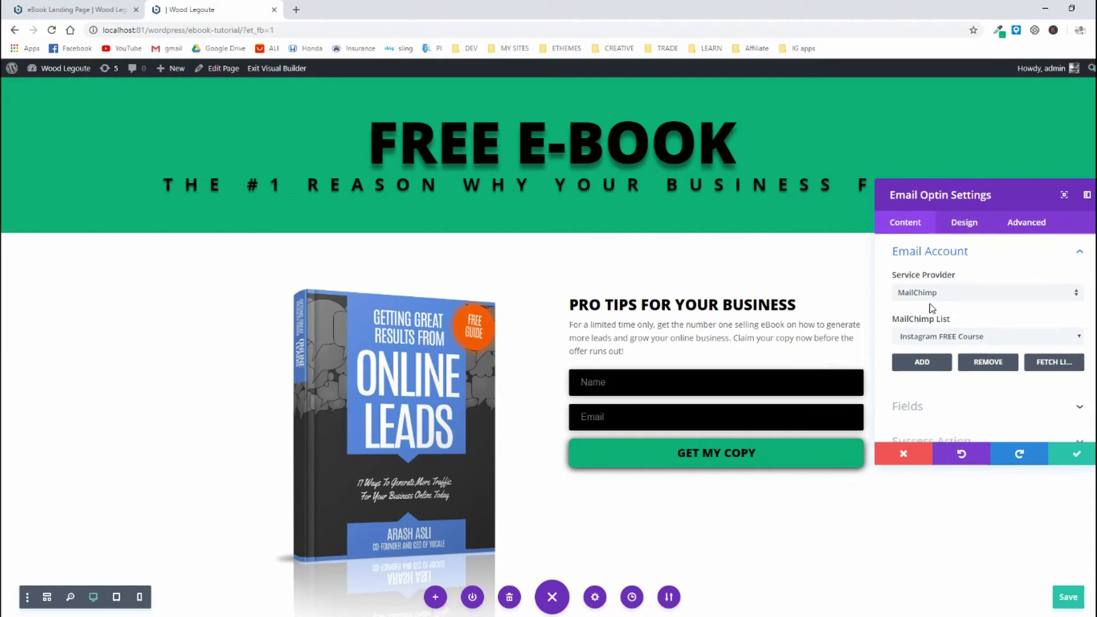
{"action": "scroll", "coordinate": [967, 318], "scroll_direction": "up", "scroll_amount": 1}
{"action": "left_click", "coordinate": [966, 318]}
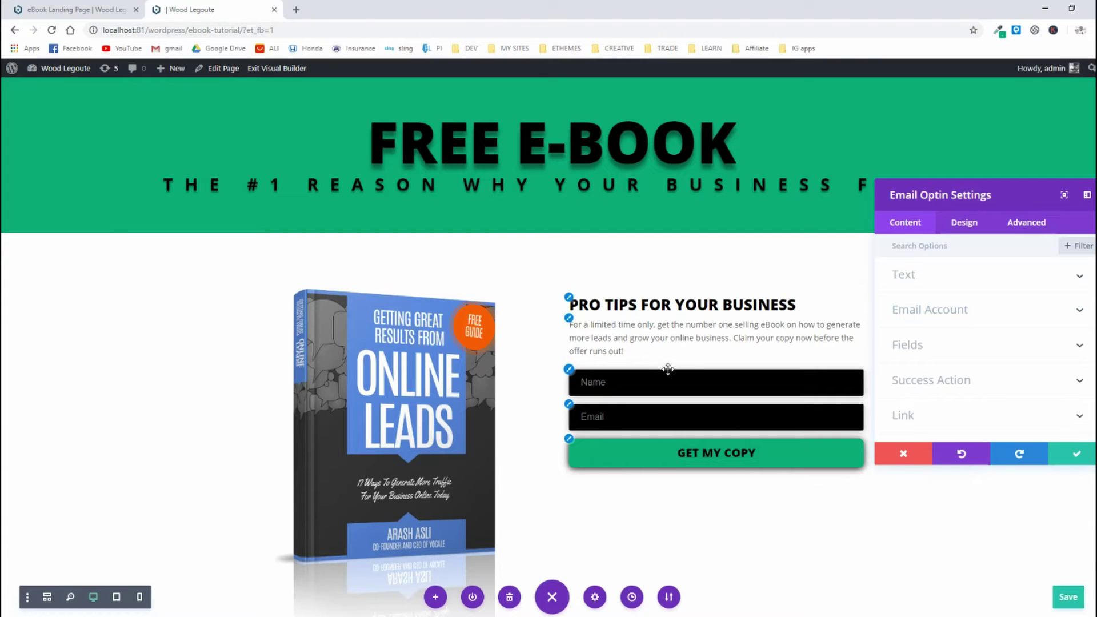
{"action": "left_click", "coordinate": [1076, 457]}
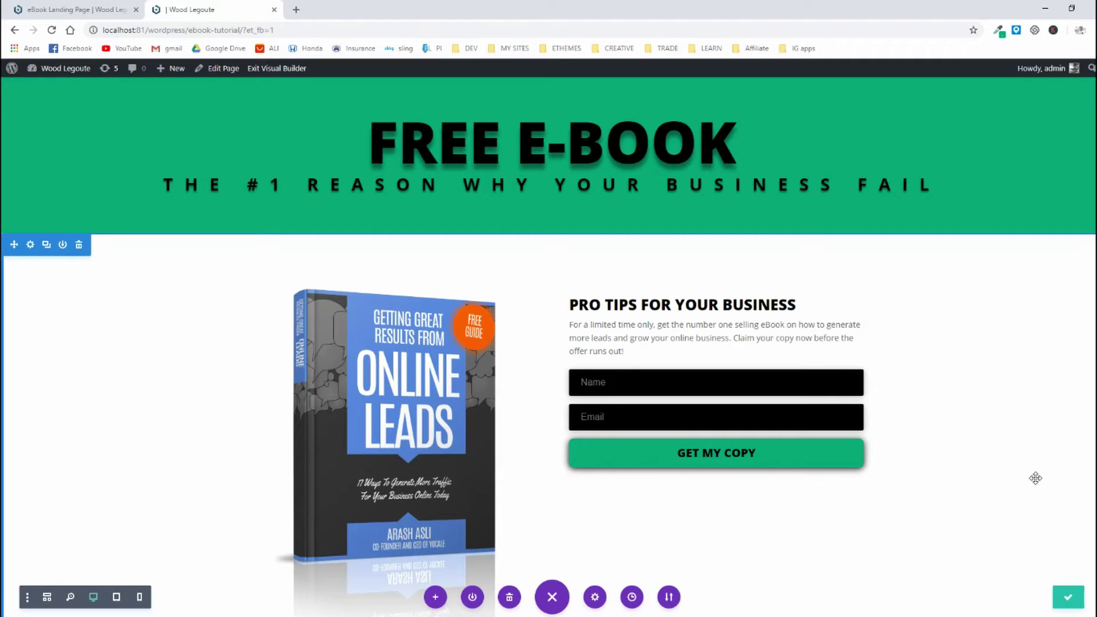
Step: Insert a Countdown Timer module below the email optin module
{"action": "scroll", "coordinate": [1022, 475], "scroll_direction": "down", "scroll_amount": 1}
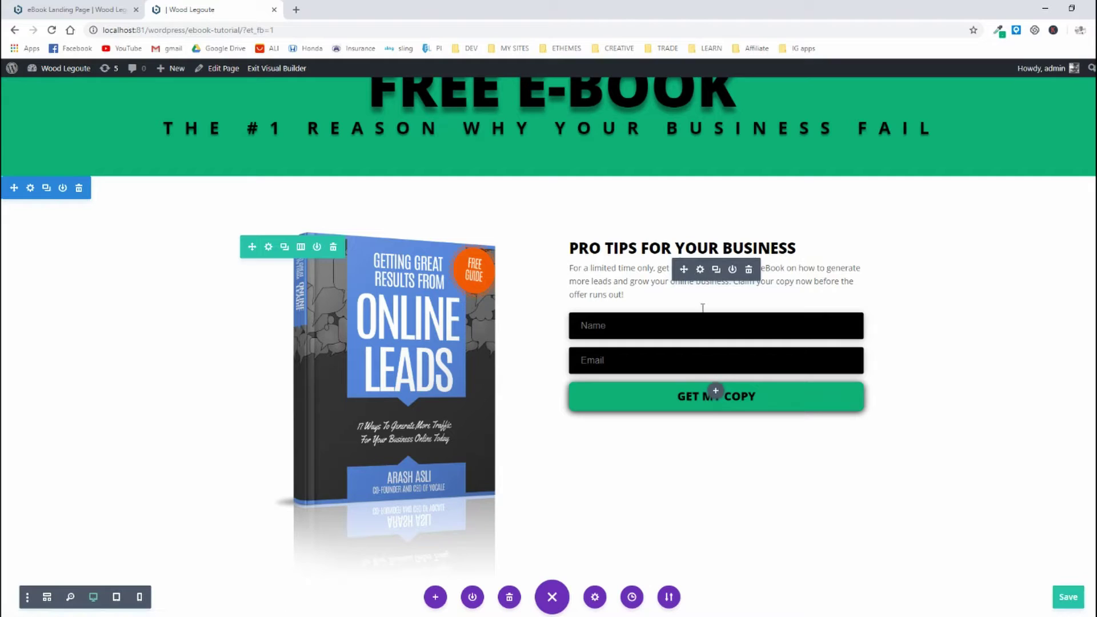
{"action": "left_click", "coordinate": [716, 392]}
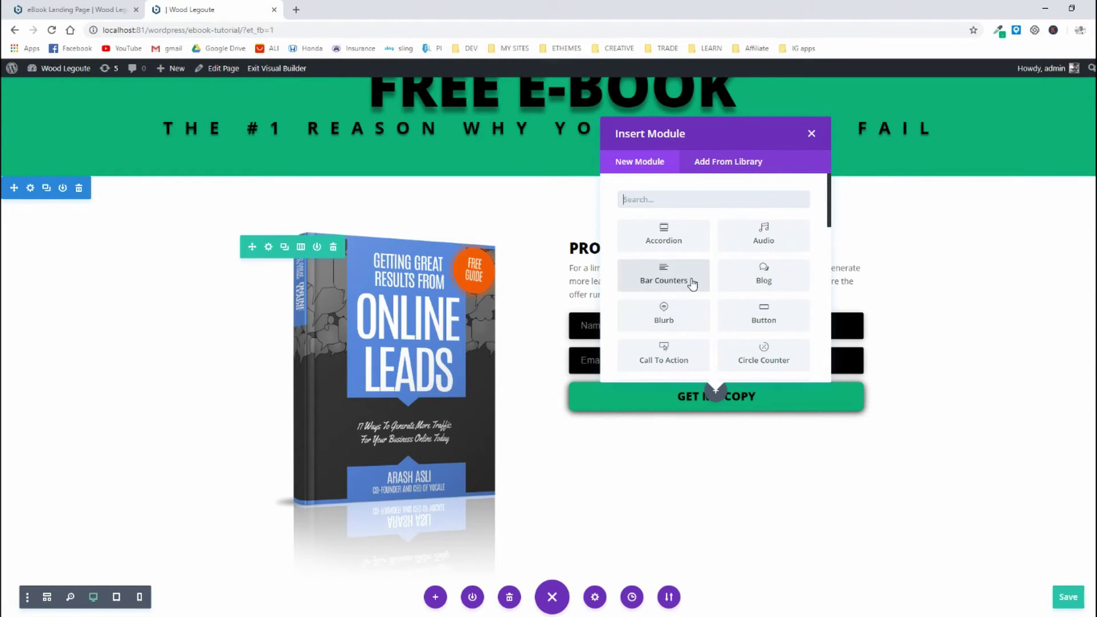
{"action": "scroll", "coordinate": [692, 282], "scroll_direction": "down", "scroll_amount": 3}
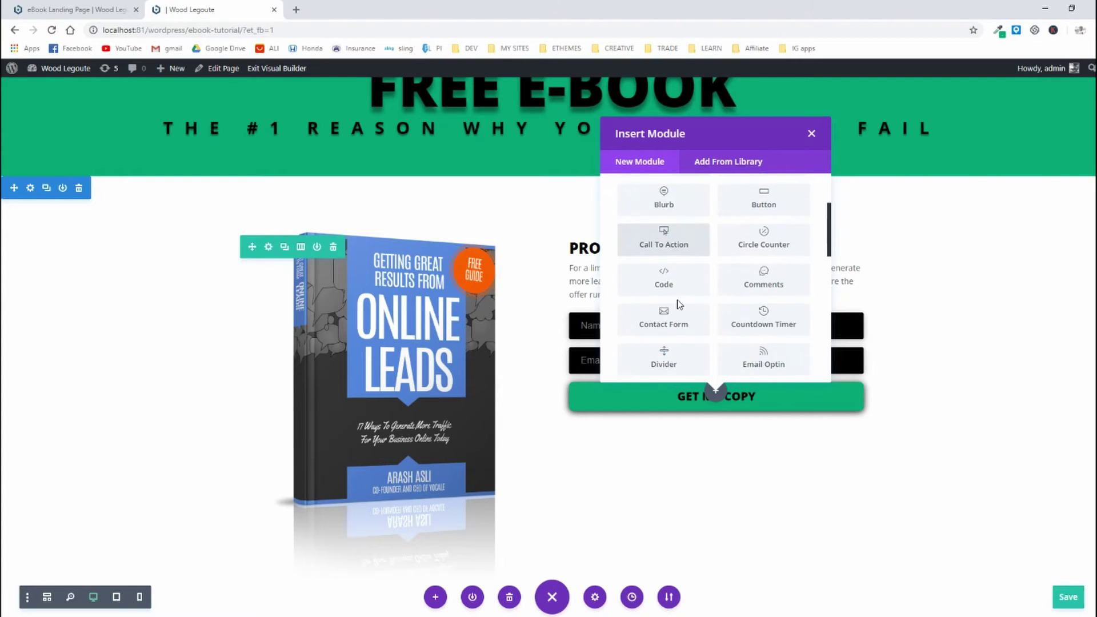
{"action": "left_click", "coordinate": [767, 332]}
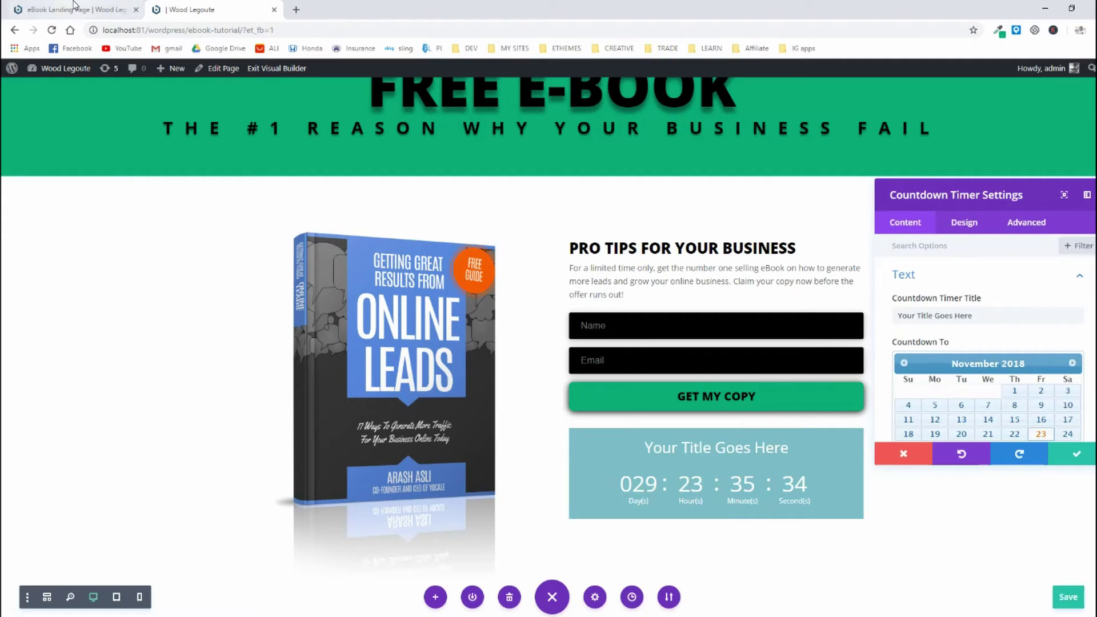
Step: Compare the new countdown timer with the one on the finished landing page, examining its title wording and styling
{"action": "left_click", "coordinate": [73, 7]}
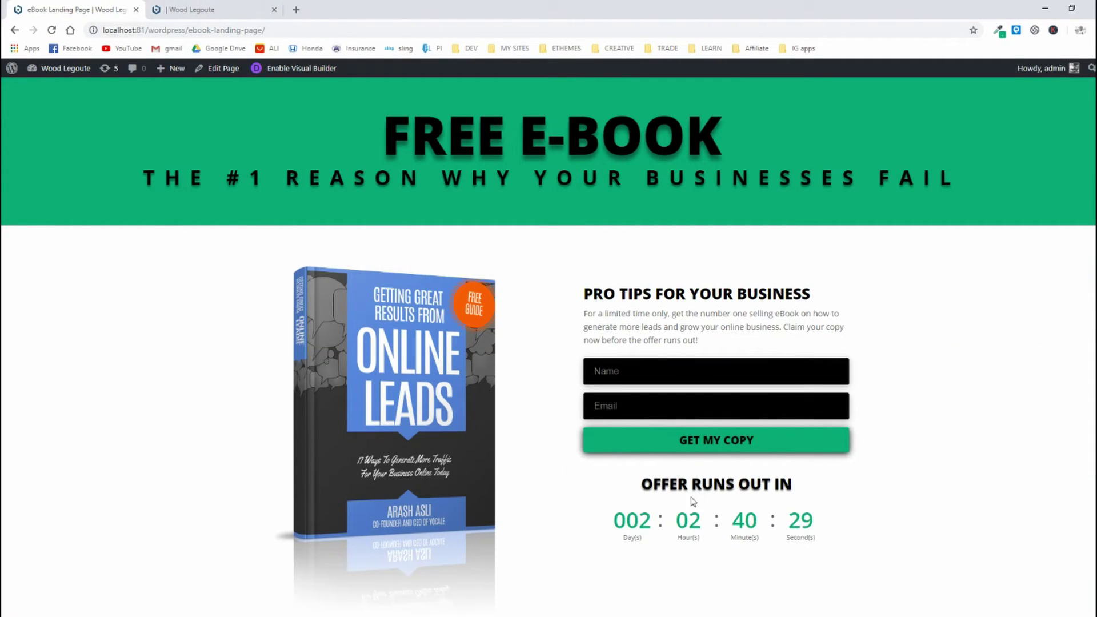
{"action": "left_click_drag", "start_coordinate": [750, 484], "coordinate": [651, 484]}
{"action": "left_click_drag", "start_coordinate": [792, 484], "coordinate": [689, 480]}
{"action": "left_click", "coordinate": [779, 485]}
{"action": "left_click_drag", "start_coordinate": [780, 485], "coordinate": [620, 464]}
{"action": "left_click", "coordinate": [711, 489]}
{"action": "left_click", "coordinate": [189, 9]}
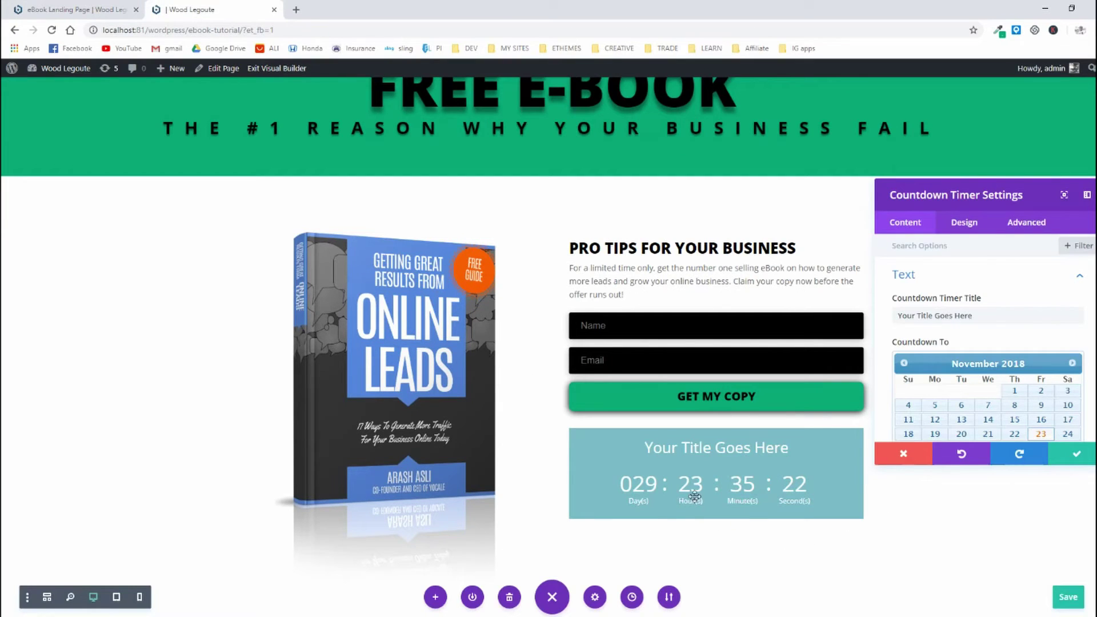
{"action": "left_click", "coordinate": [106, 10]}
{"action": "left_click", "coordinate": [205, 9]}
{"action": "left_click", "coordinate": [105, 9]}
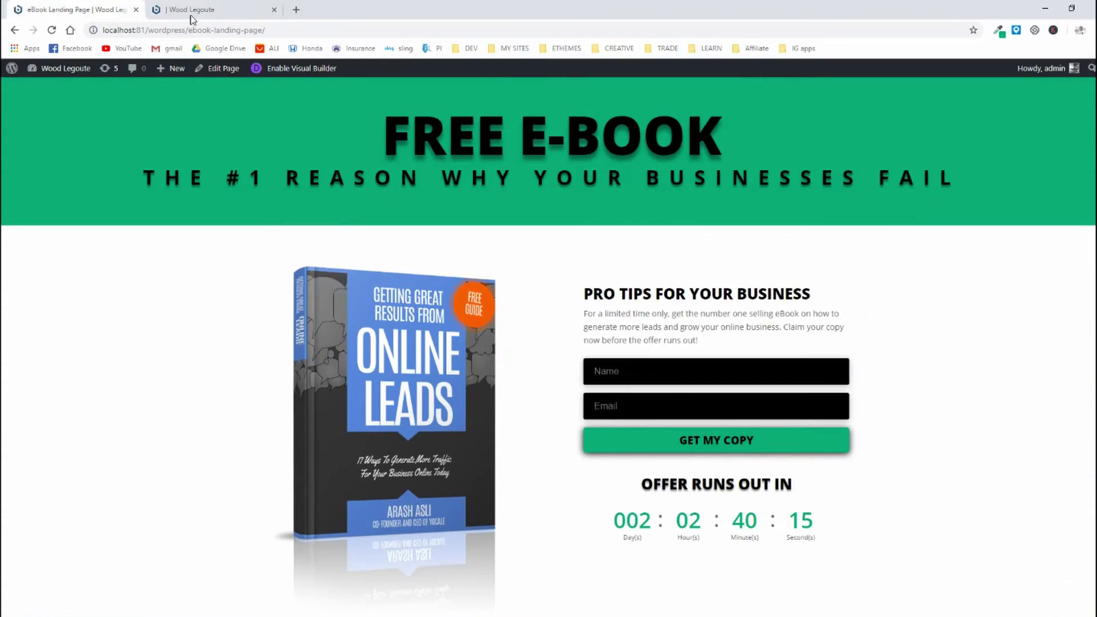
{"action": "left_click", "coordinate": [225, 6]}
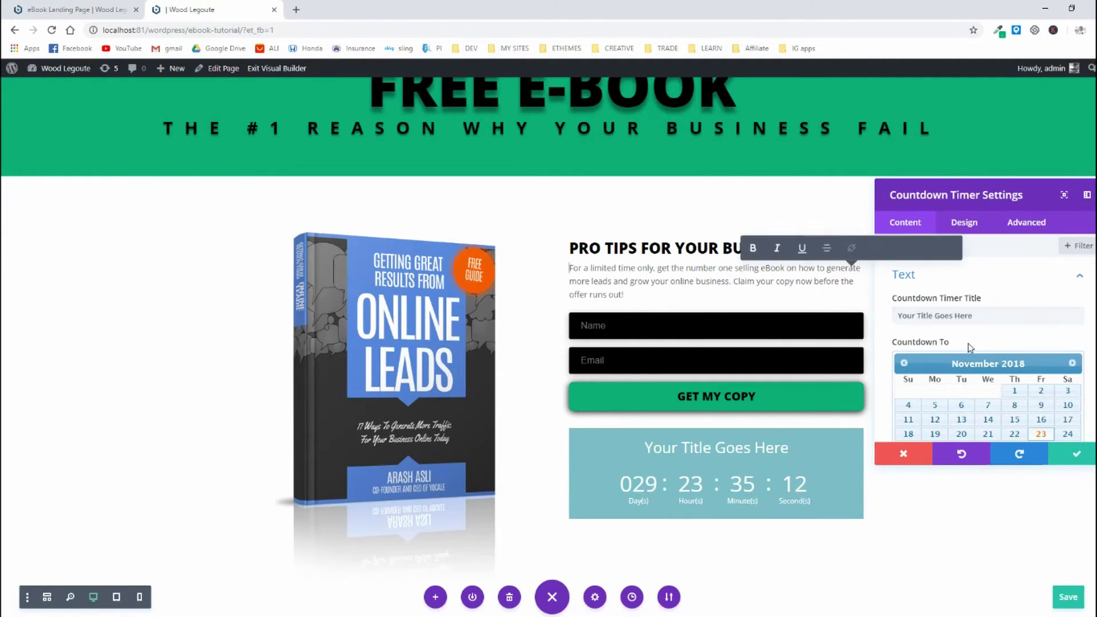
Step: Set the countdown timer's title to "offer runs out in"
{"action": "triple_click", "coordinate": [966, 316]}
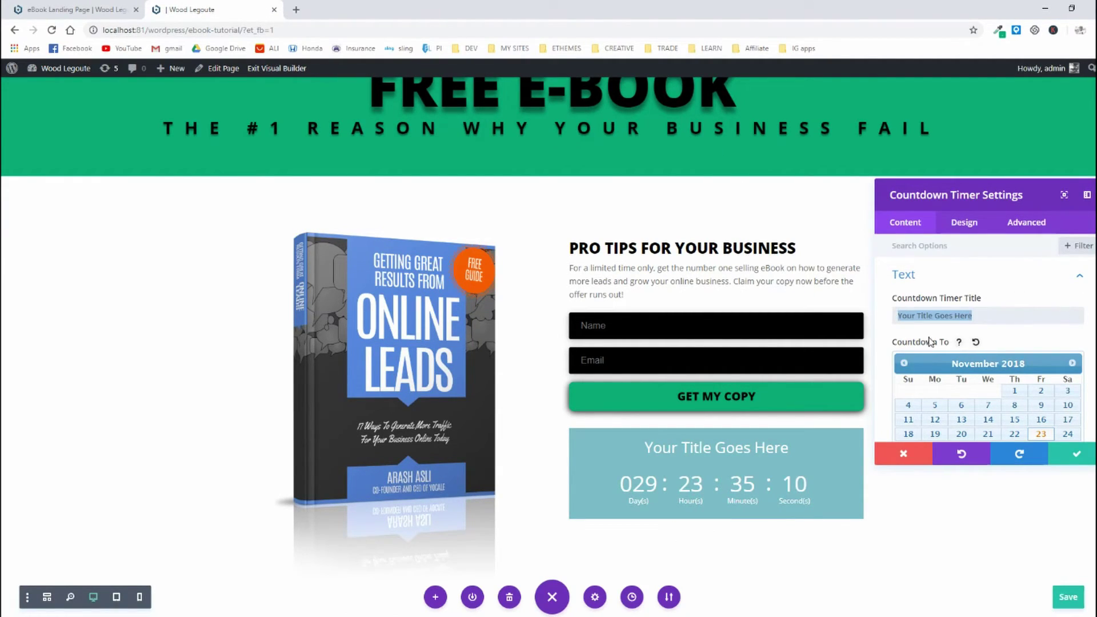
{"action": "type", "text": "offe"}
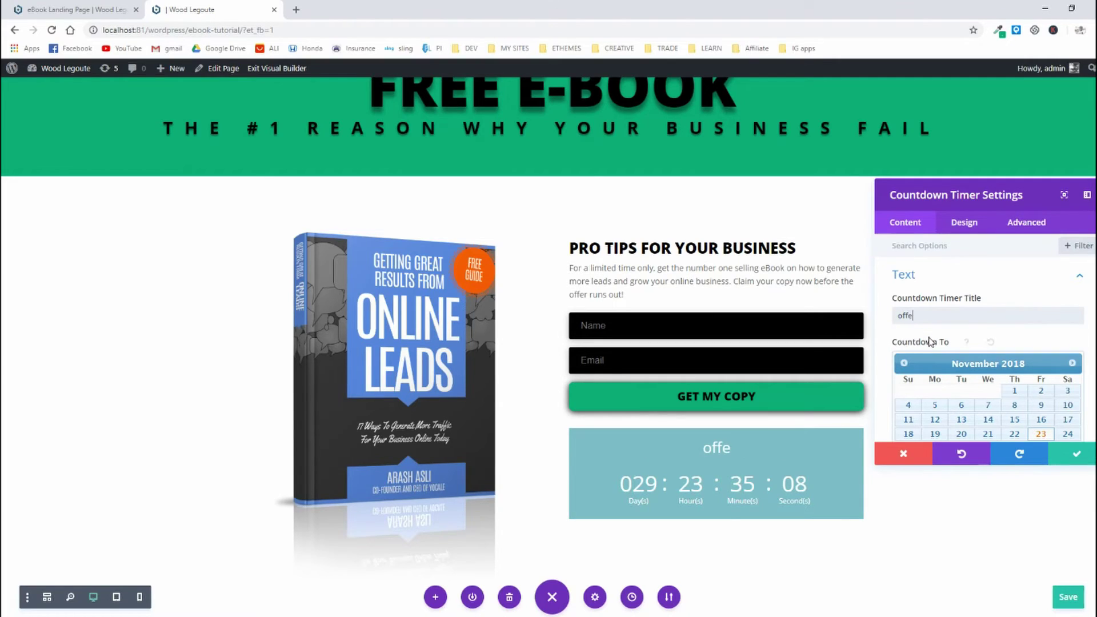
{"action": "type", "text": "r runs out in"}
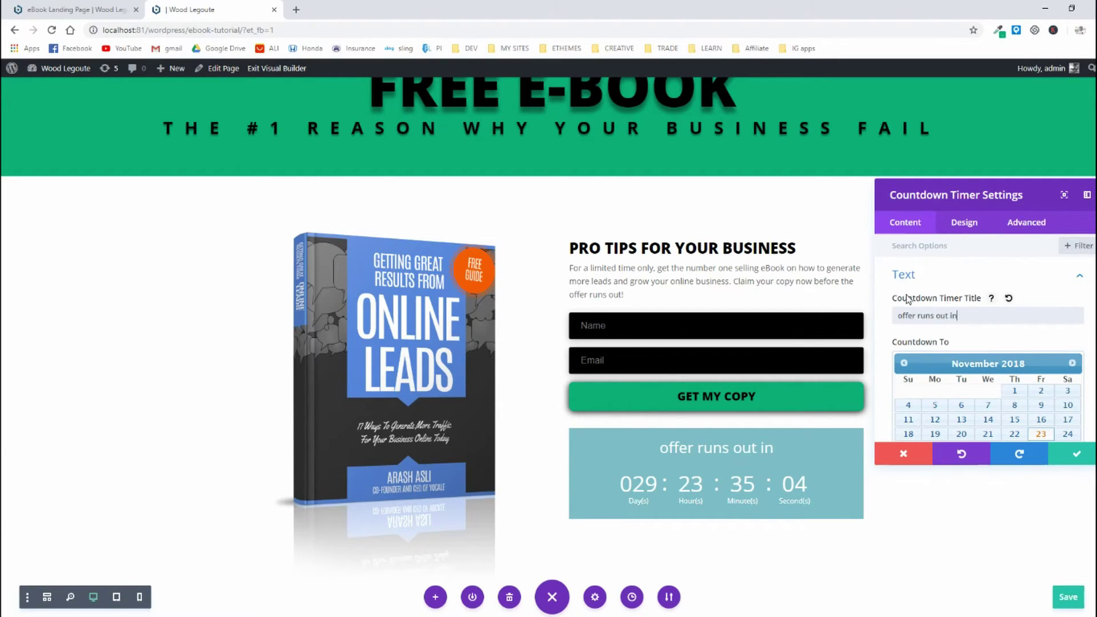
{"action": "key", "text": "ctrl+a"}
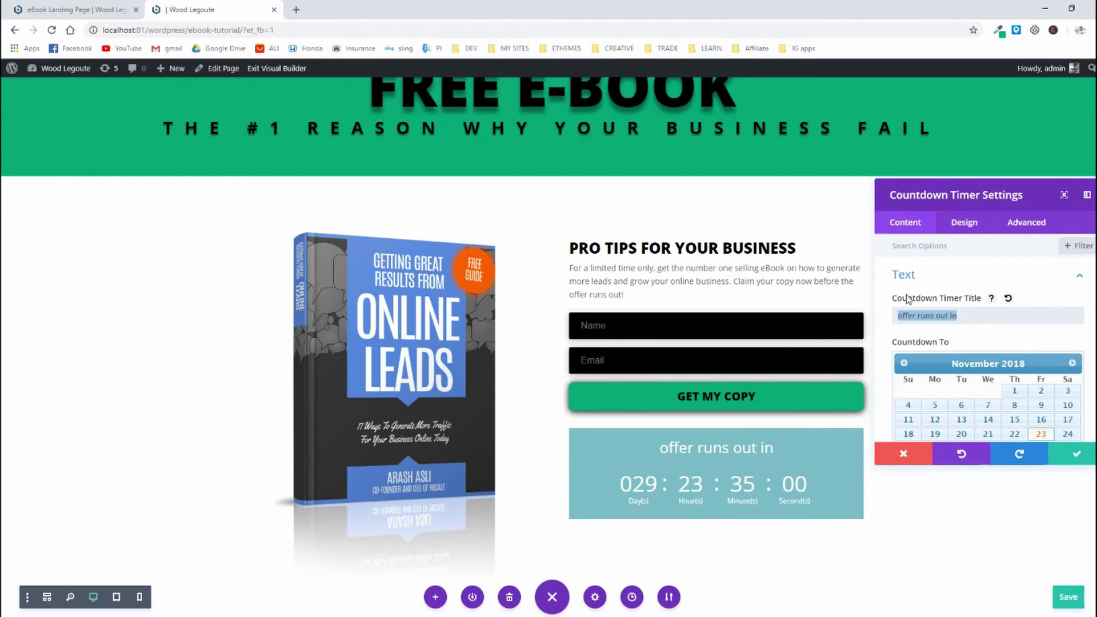
{"action": "left_click", "coordinate": [943, 318]}
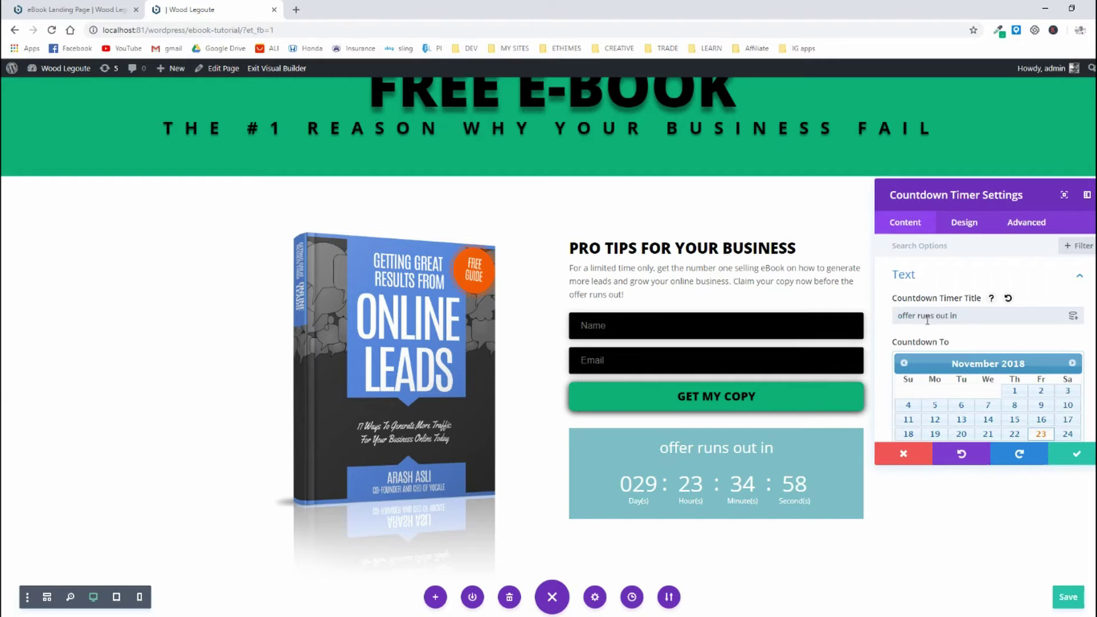
{"action": "left_click", "coordinate": [932, 316]}
Step: Turn off the countdown timer's background color
{"action": "scroll", "coordinate": [937, 326], "scroll_direction": "down", "scroll_amount": 5}
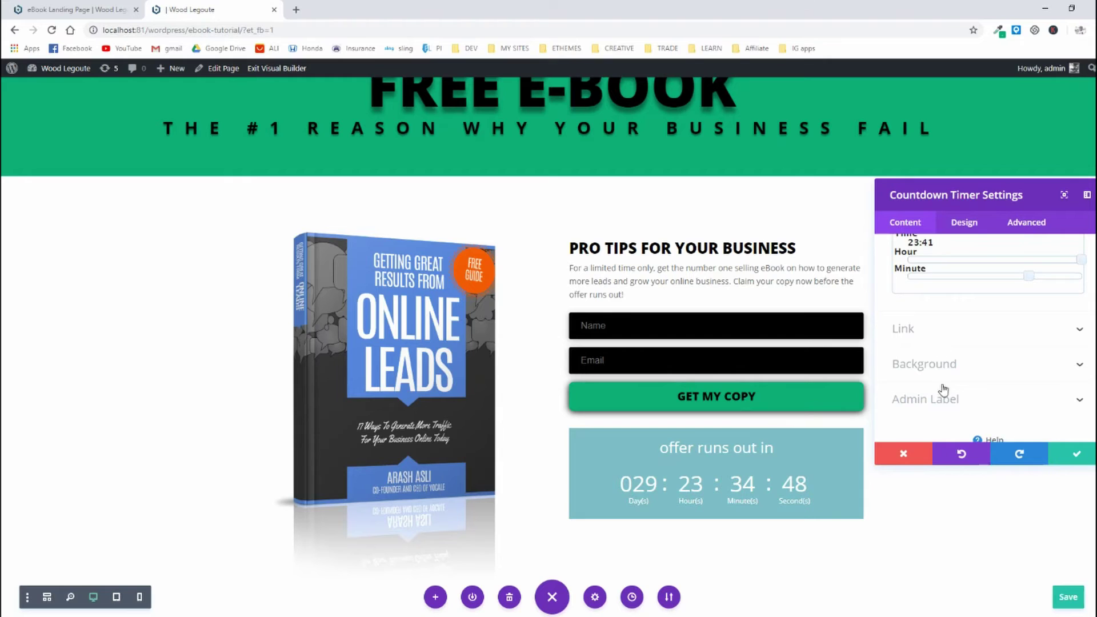
{"action": "left_click", "coordinate": [953, 363]}
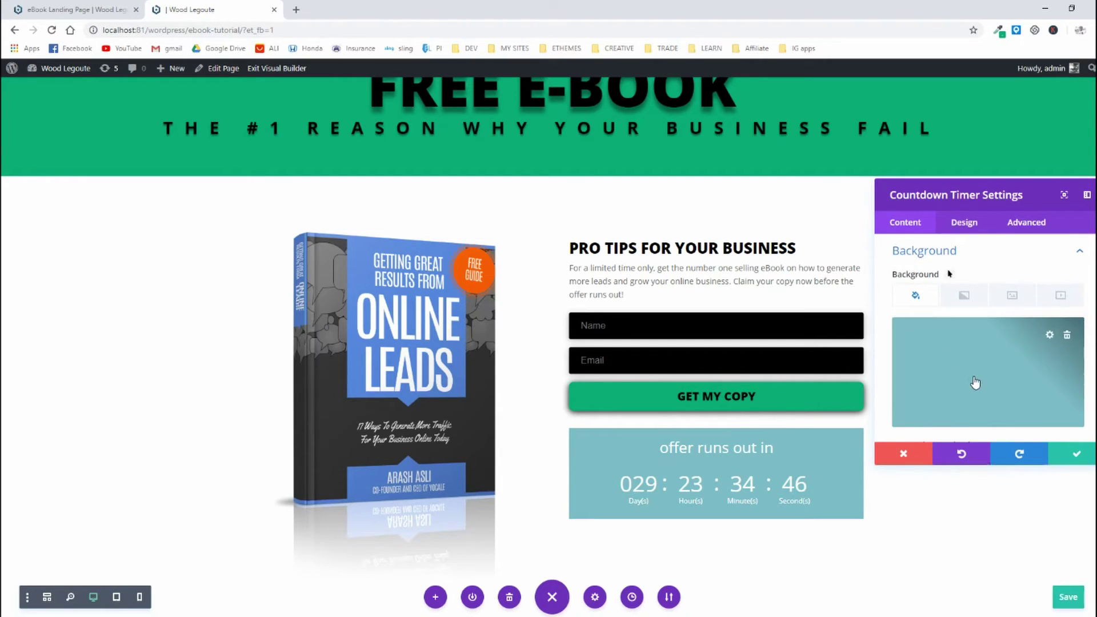
{"action": "scroll", "coordinate": [975, 379], "scroll_direction": "down", "scroll_amount": 1}
{"action": "left_click", "coordinate": [910, 406]}
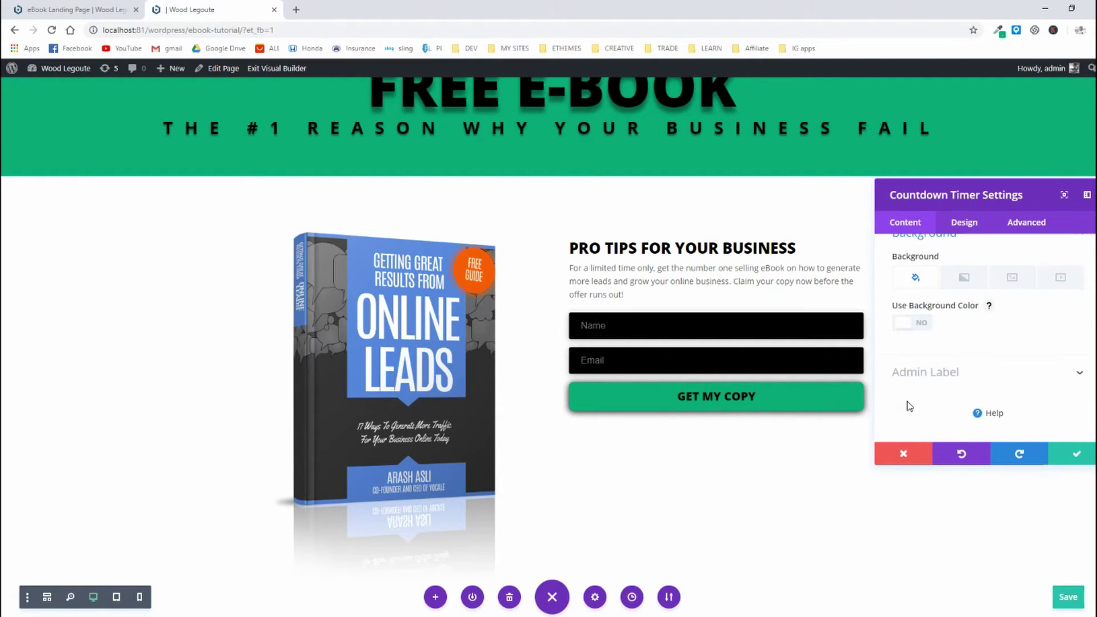
Step: Set the countdown timer's general text color to Dark in its design settings
{"action": "left_click", "coordinate": [966, 224]}
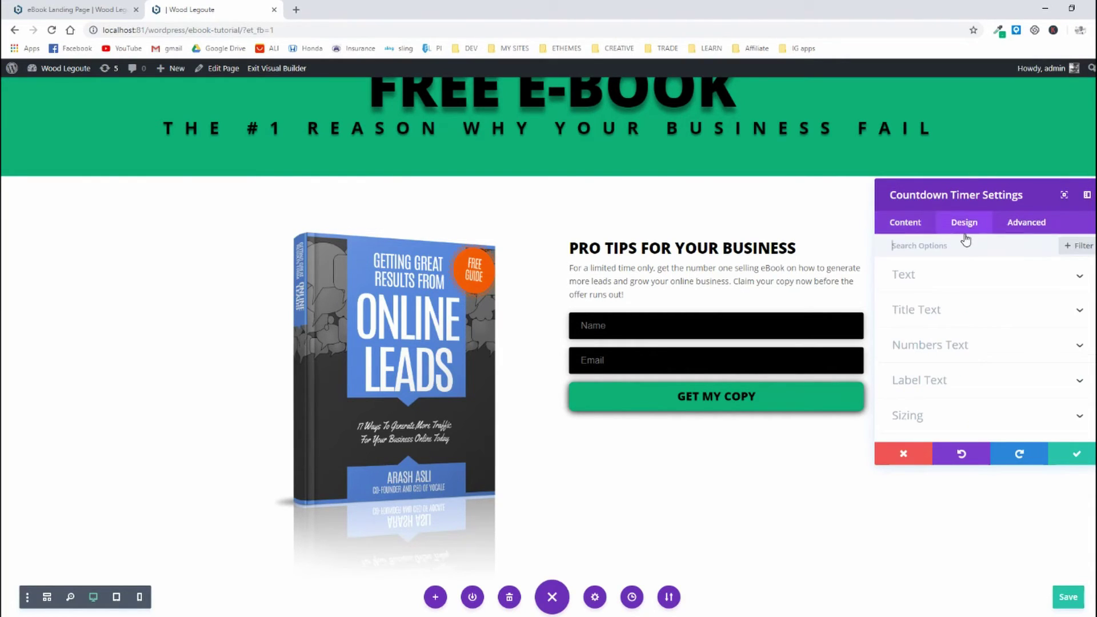
{"action": "left_click", "coordinate": [940, 280]}
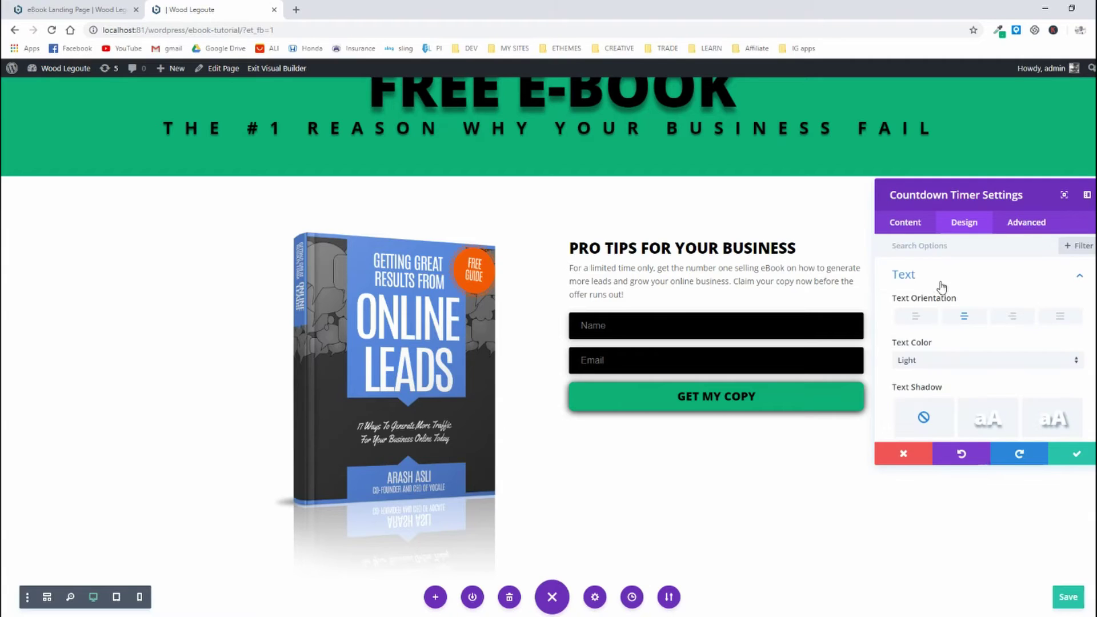
{"action": "left_click", "coordinate": [937, 360]}
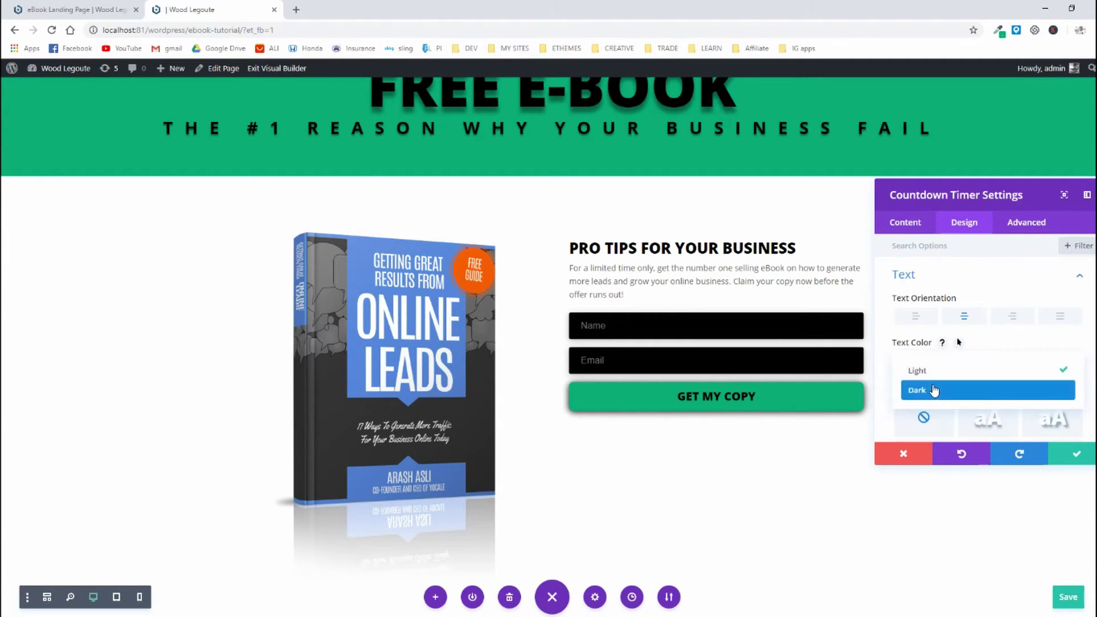
{"action": "left_click", "coordinate": [929, 389]}
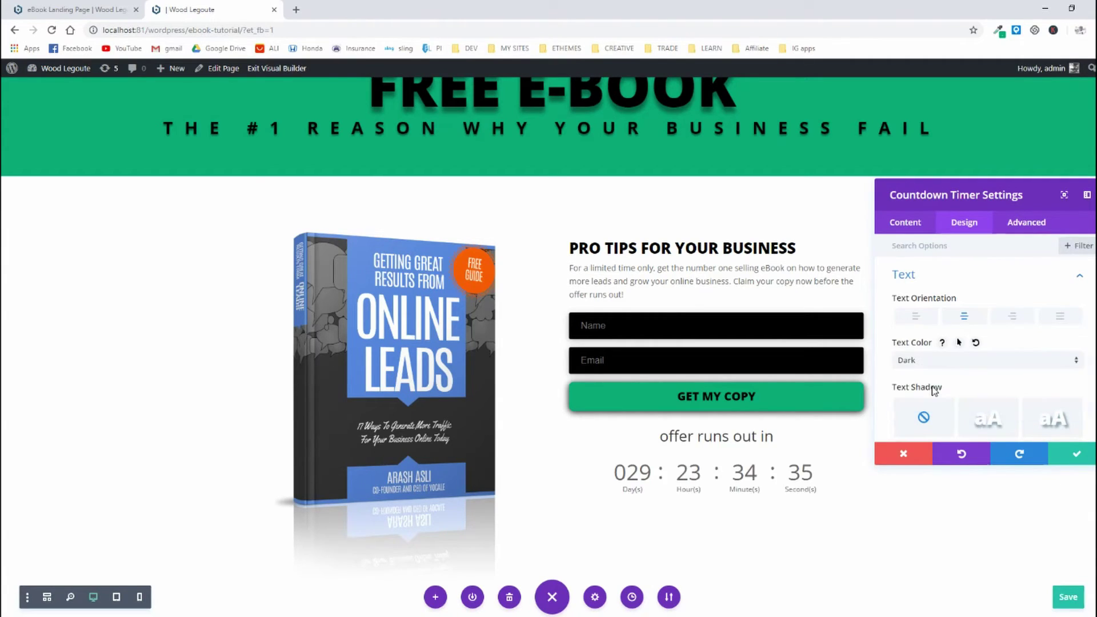
{"action": "left_click", "coordinate": [943, 276]}
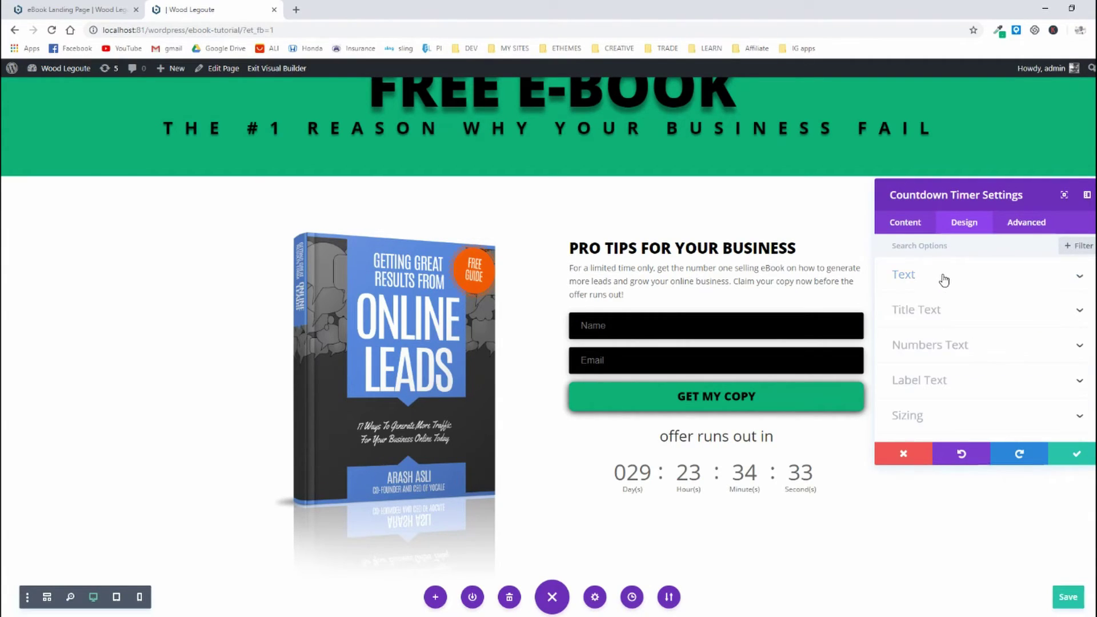
Step: Set the countdown title's font weight to Ultra Bold and its font style to uppercase
{"action": "left_click", "coordinate": [938, 318]}
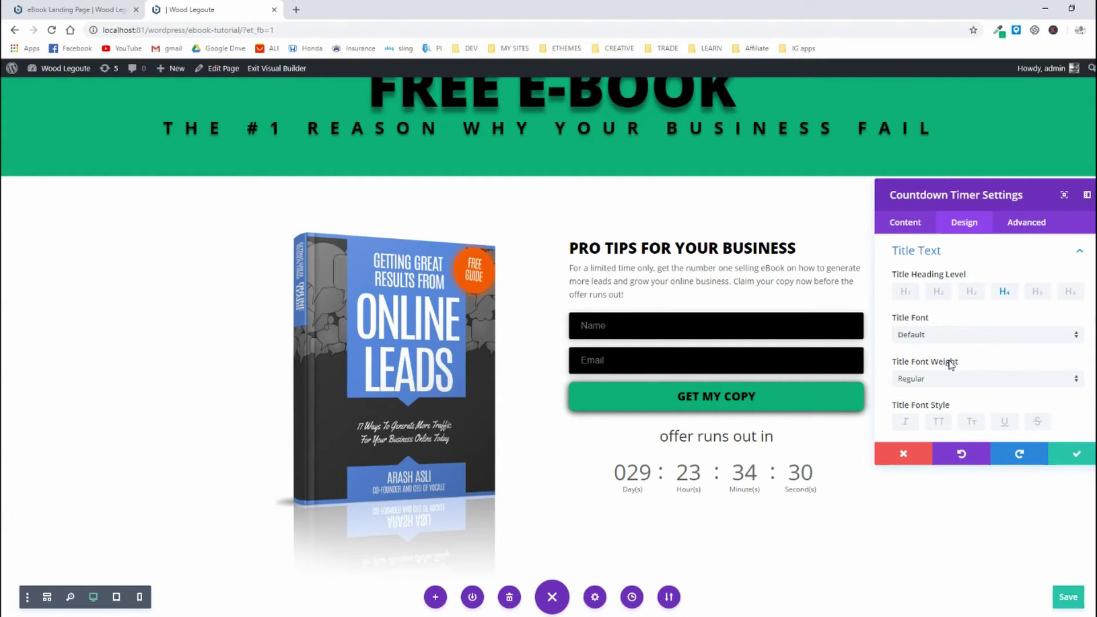
{"action": "scroll", "coordinate": [950, 365], "scroll_direction": "down", "scroll_amount": 1}
{"action": "left_click", "coordinate": [943, 322]}
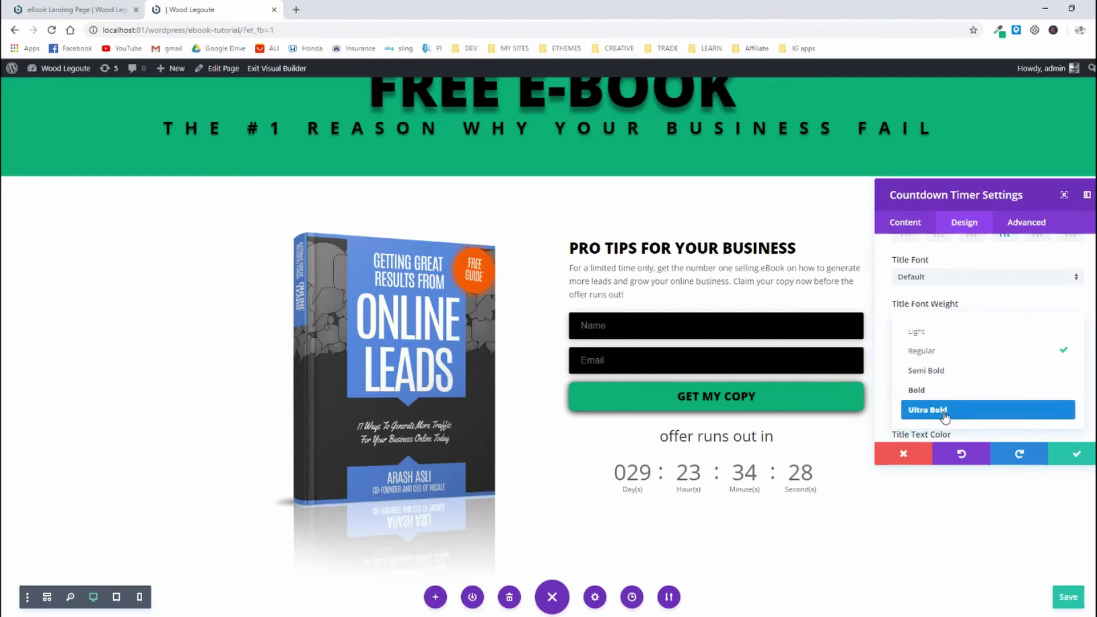
{"action": "left_click", "coordinate": [945, 416]}
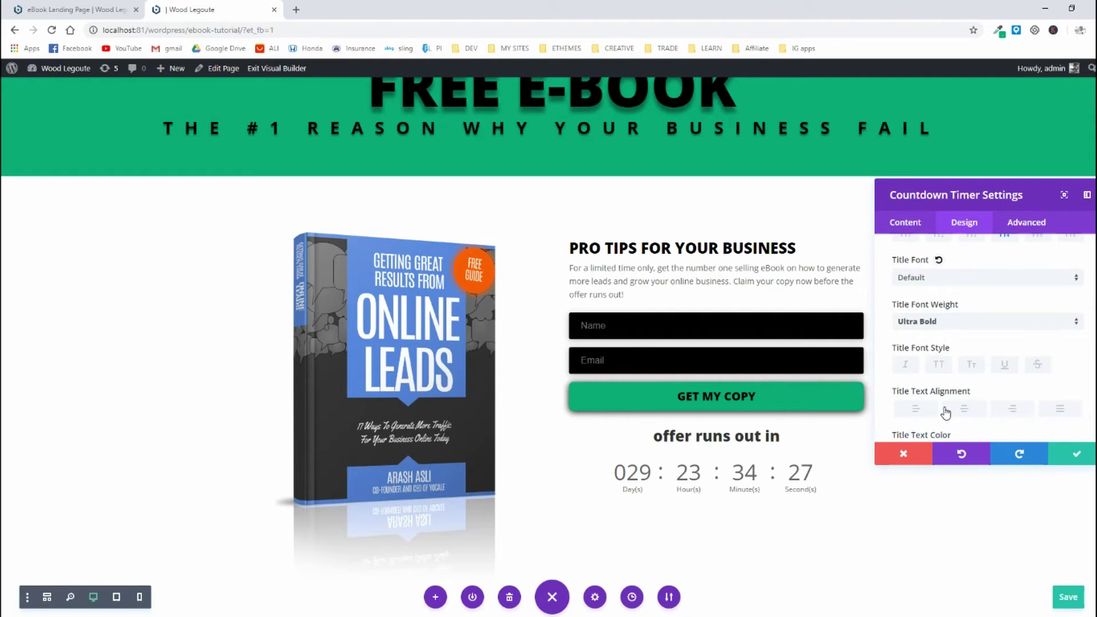
{"action": "left_click", "coordinate": [940, 368]}
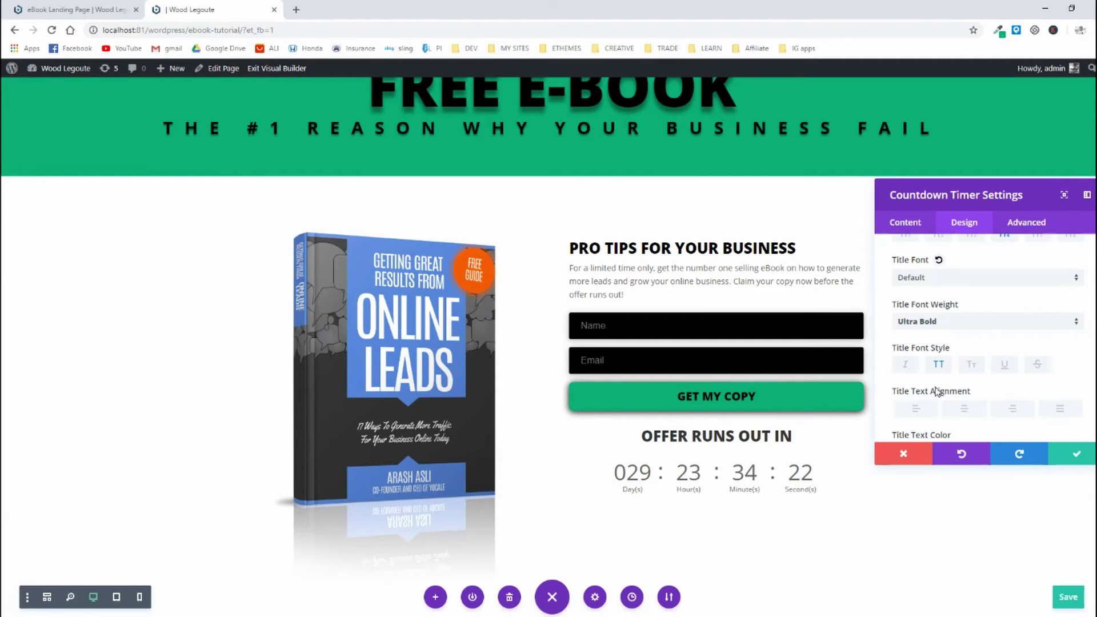
Step: Center the countdown title's text alignment and set its text color to black (#000000)
{"action": "scroll", "coordinate": [944, 381], "scroll_direction": "down", "scroll_amount": 1}
{"action": "left_click", "coordinate": [961, 354]}
{"action": "scroll", "coordinate": [954, 357], "scroll_direction": "down", "scroll_amount": 1}
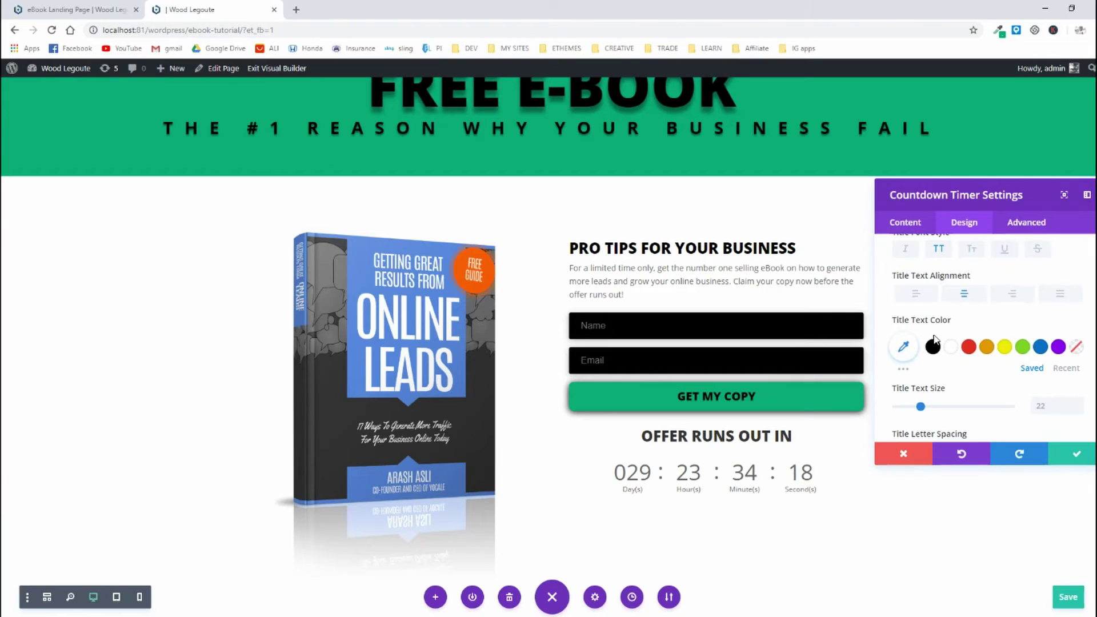
{"action": "left_click", "coordinate": [933, 351]}
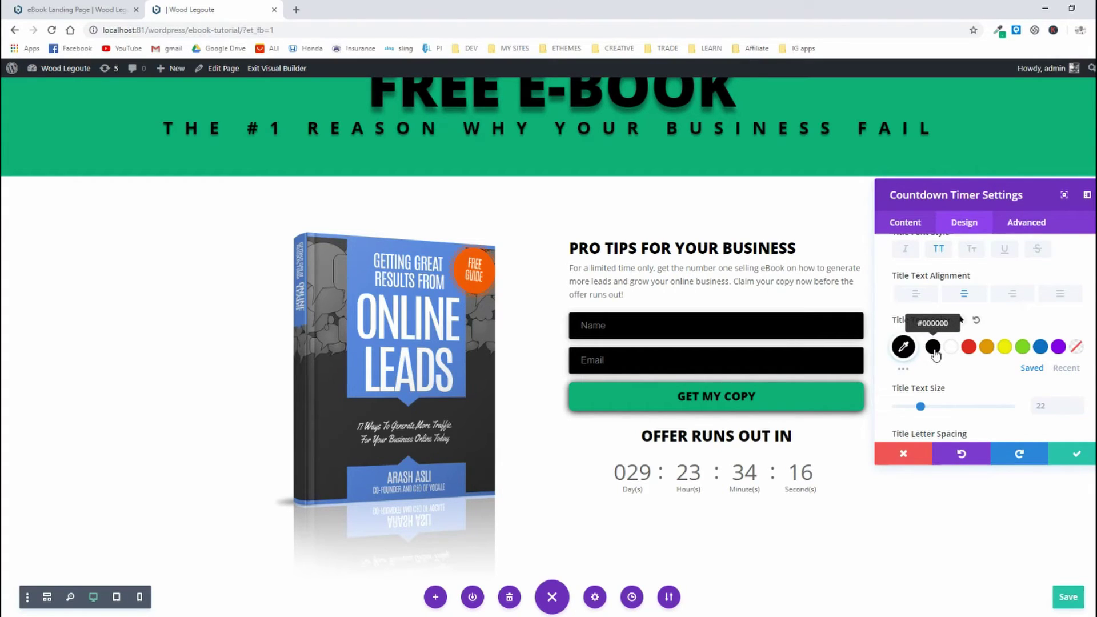
Step: Check the title styling on the finished reference page and apply the first text shadow preset to the countdown title
{"action": "scroll", "coordinate": [935, 355], "scroll_direction": "down", "scroll_amount": 2}
{"action": "scroll", "coordinate": [935, 354], "scroll_direction": "up", "scroll_amount": 1}
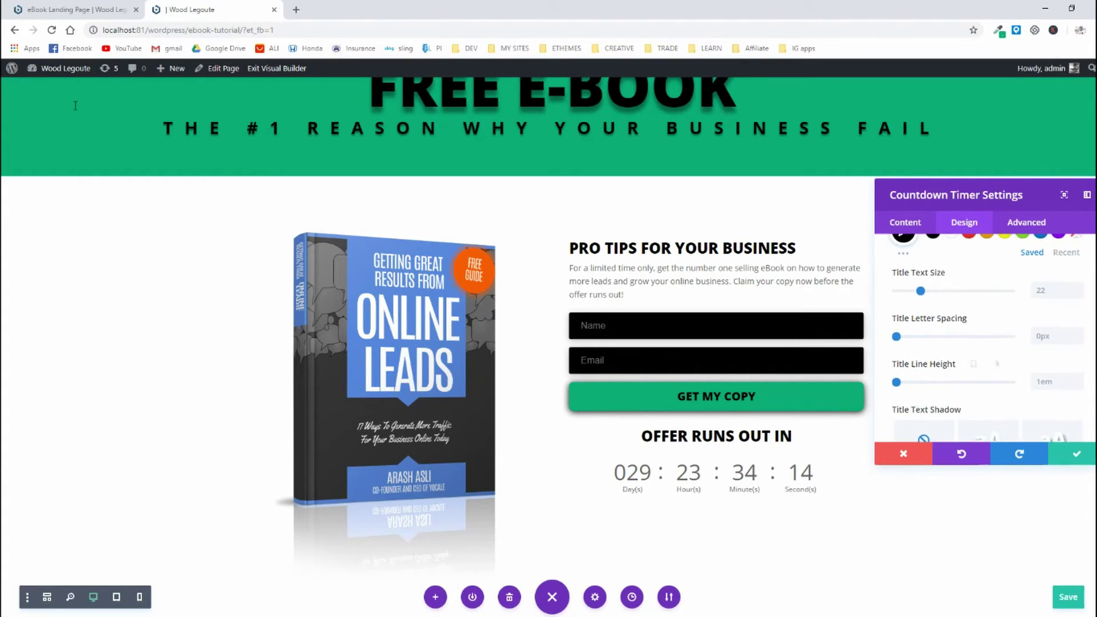
{"action": "left_click", "coordinate": [104, 13]}
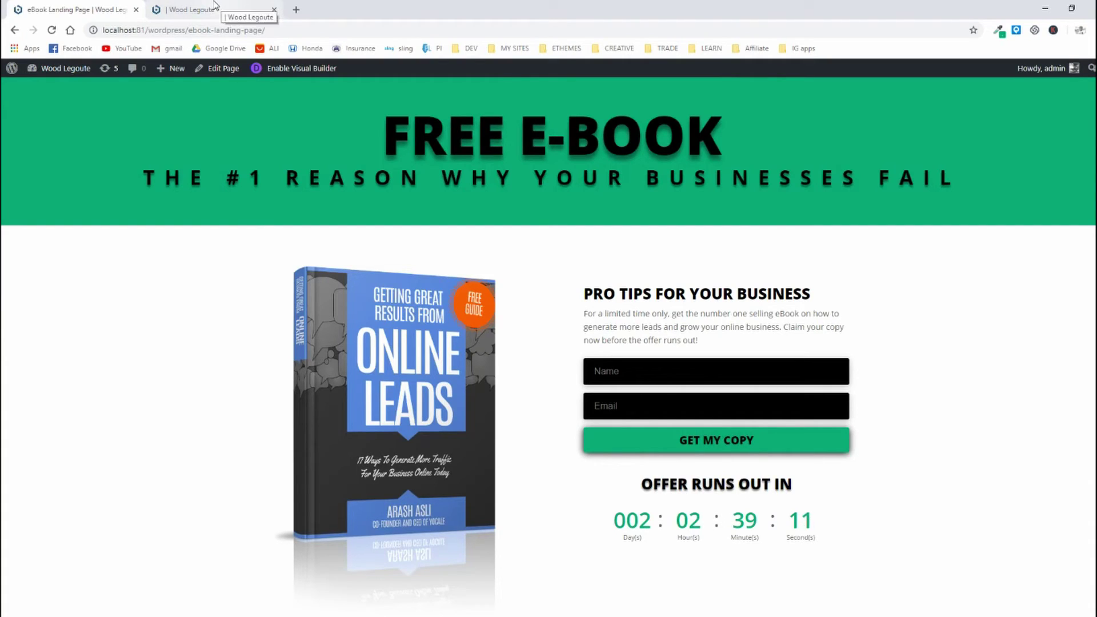
{"action": "left_click", "coordinate": [215, 5]}
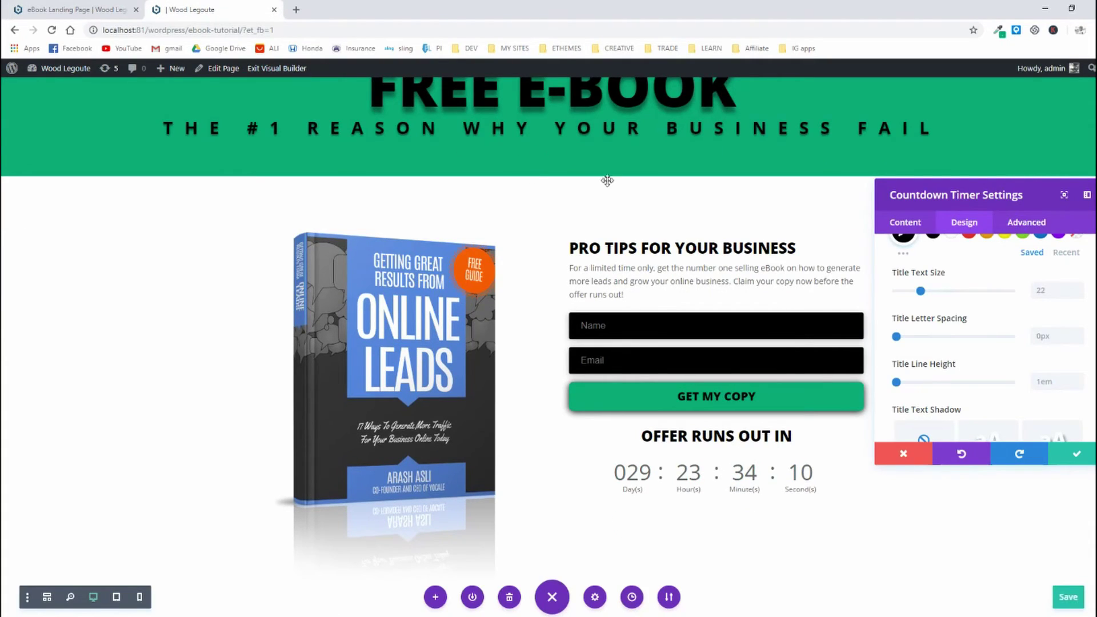
{"action": "scroll", "coordinate": [917, 406], "scroll_direction": "down", "scroll_amount": 1}
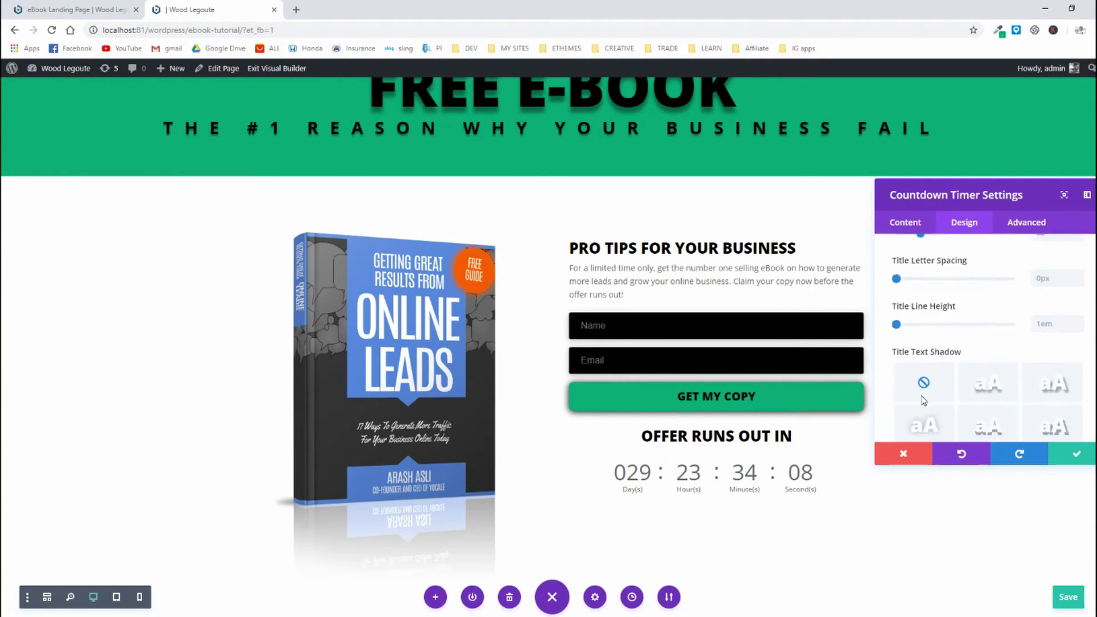
{"action": "left_click", "coordinate": [991, 393]}
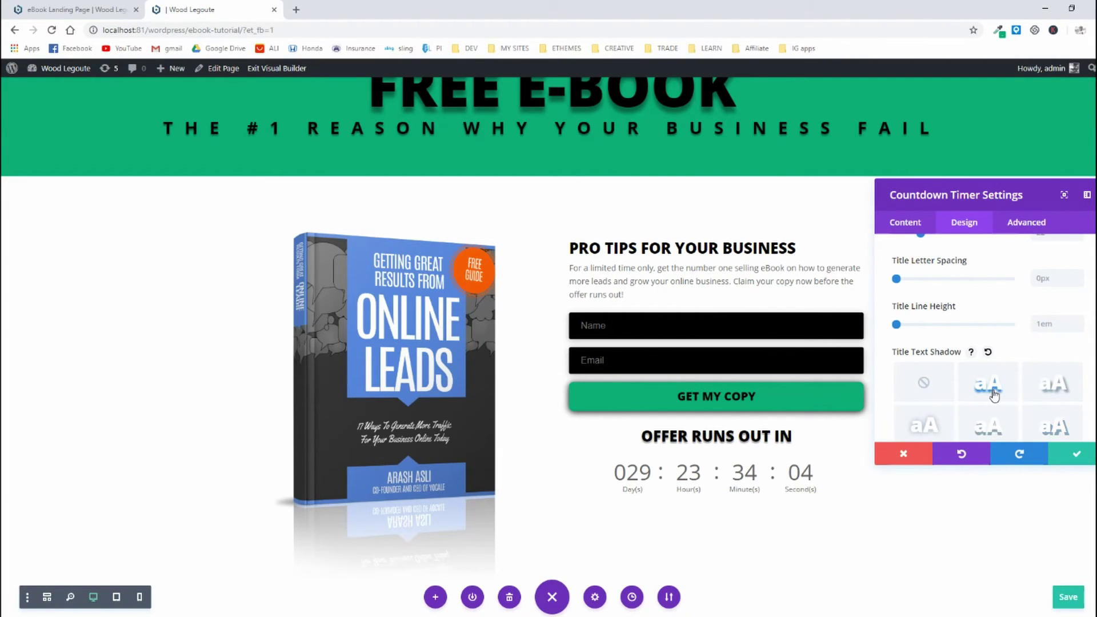
{"action": "scroll", "coordinate": [1011, 377], "scroll_direction": "down", "scroll_amount": 3}
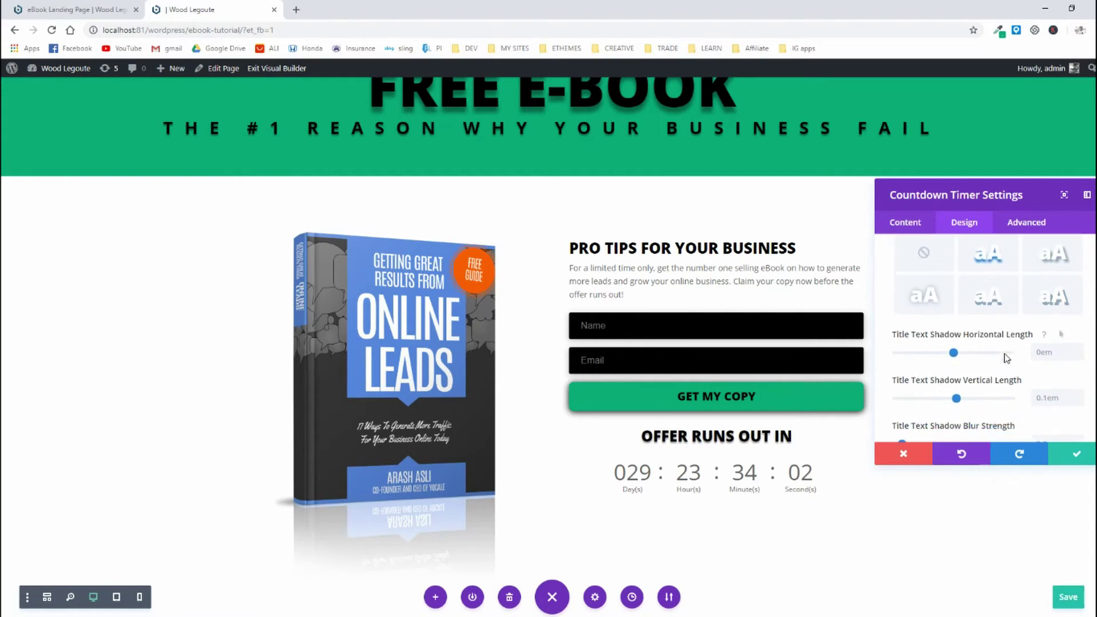
Step: Switch from the title text settings to the countdown's numbers text settings and center the numbers' alignment
{"action": "scroll", "coordinate": [999, 344], "scroll_direction": "up", "scroll_amount": 5}
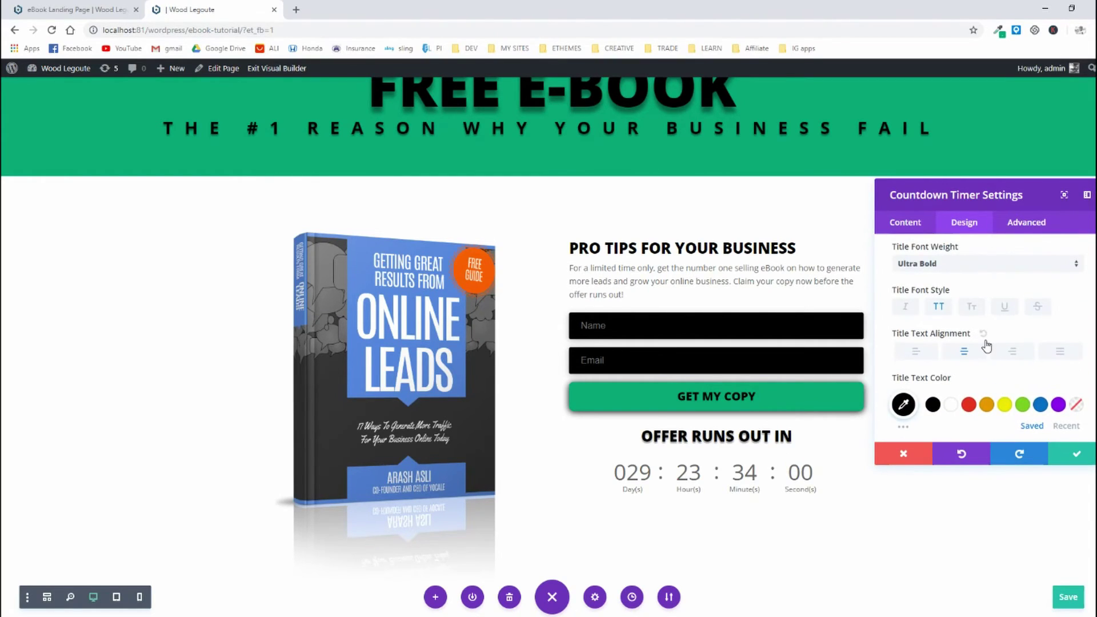
{"action": "scroll", "coordinate": [984, 344], "scroll_direction": "up", "scroll_amount": 3}
{"action": "scroll", "coordinate": [972, 323], "scroll_direction": "down", "scroll_amount": 3}
{"action": "scroll", "coordinate": [971, 308], "scroll_direction": "up", "scroll_amount": 3}
{"action": "scroll", "coordinate": [971, 293], "scroll_direction": "up", "scroll_amount": 2}
{"action": "left_click", "coordinate": [947, 324]}
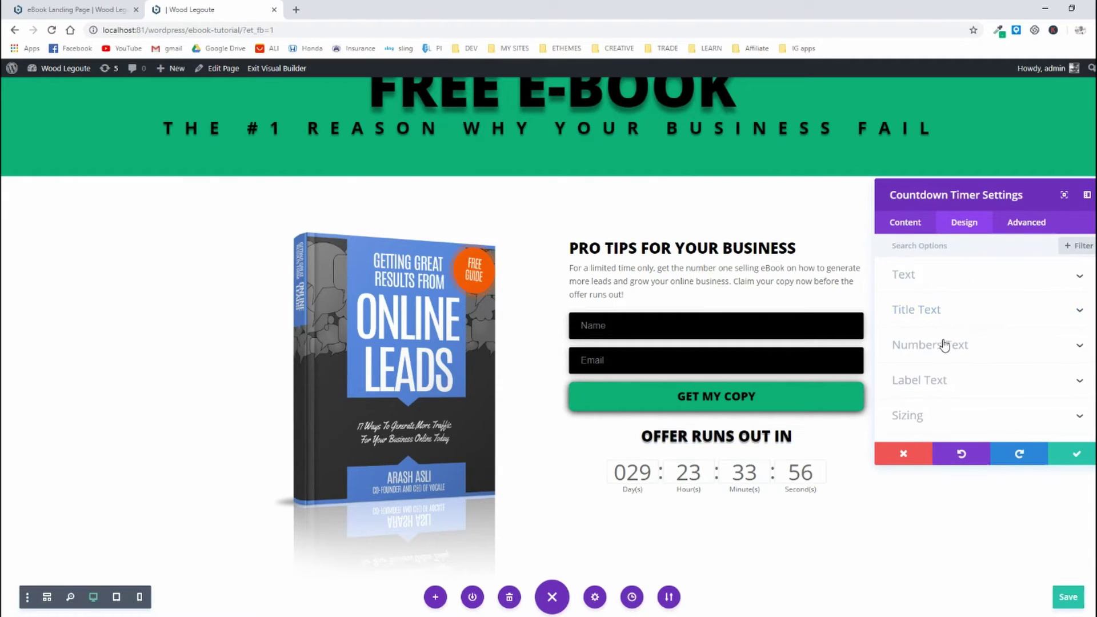
{"action": "left_click", "coordinate": [944, 346]}
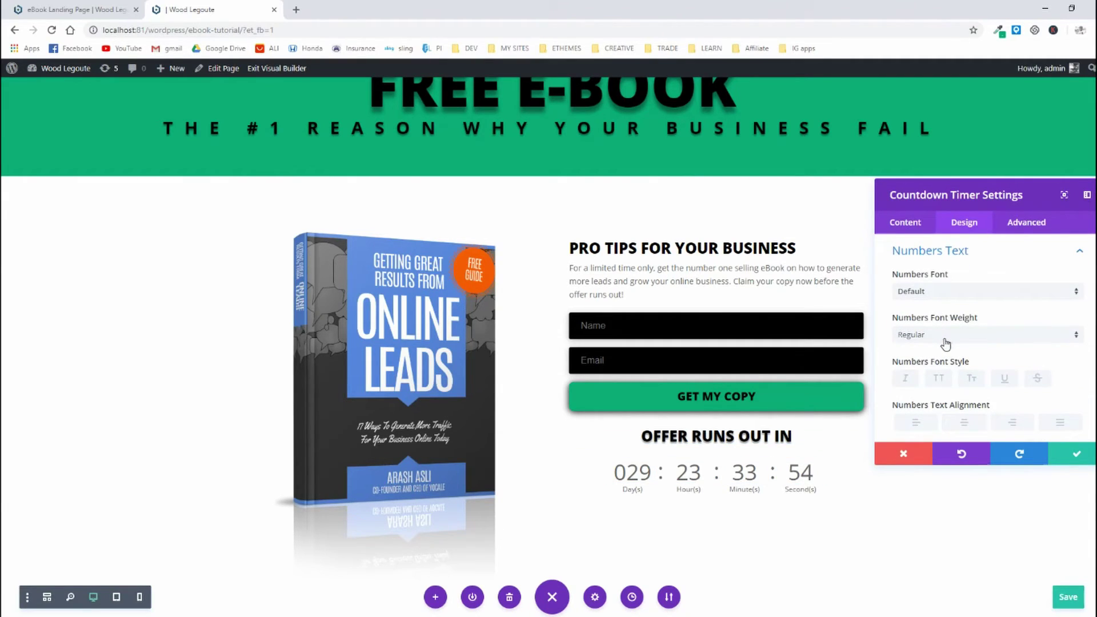
{"action": "scroll", "coordinate": [946, 341], "scroll_direction": "down", "scroll_amount": 2}
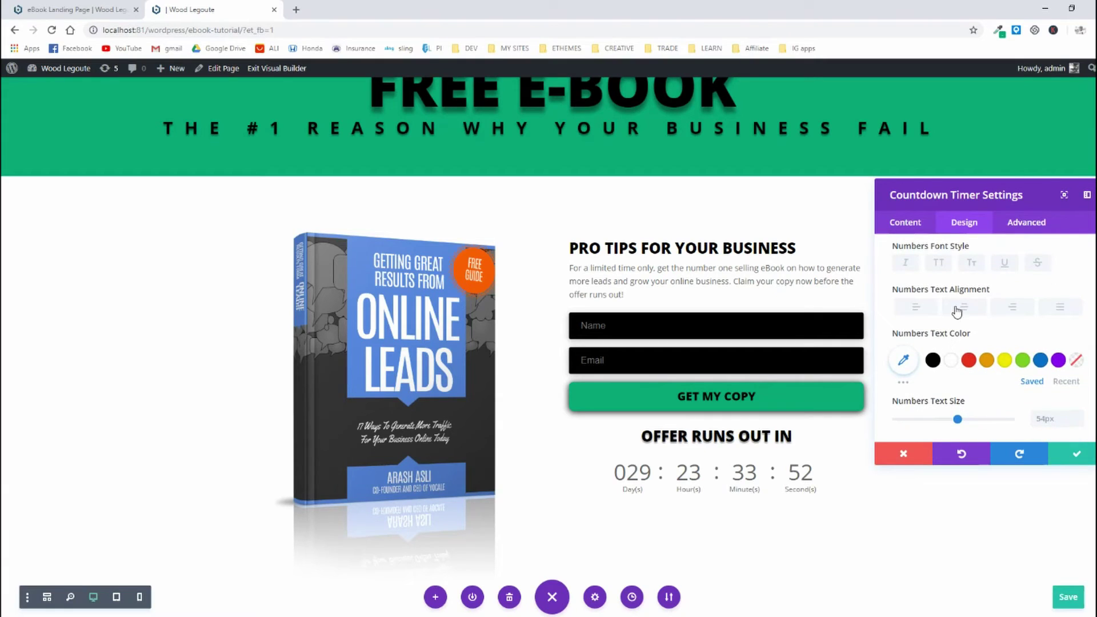
{"action": "left_click", "coordinate": [958, 308]}
Step: Set the countdown numbers' text color to the page's green by pasting the copied color code
{"action": "scroll", "coordinate": [958, 310], "scroll_direction": "down", "scroll_amount": 1}
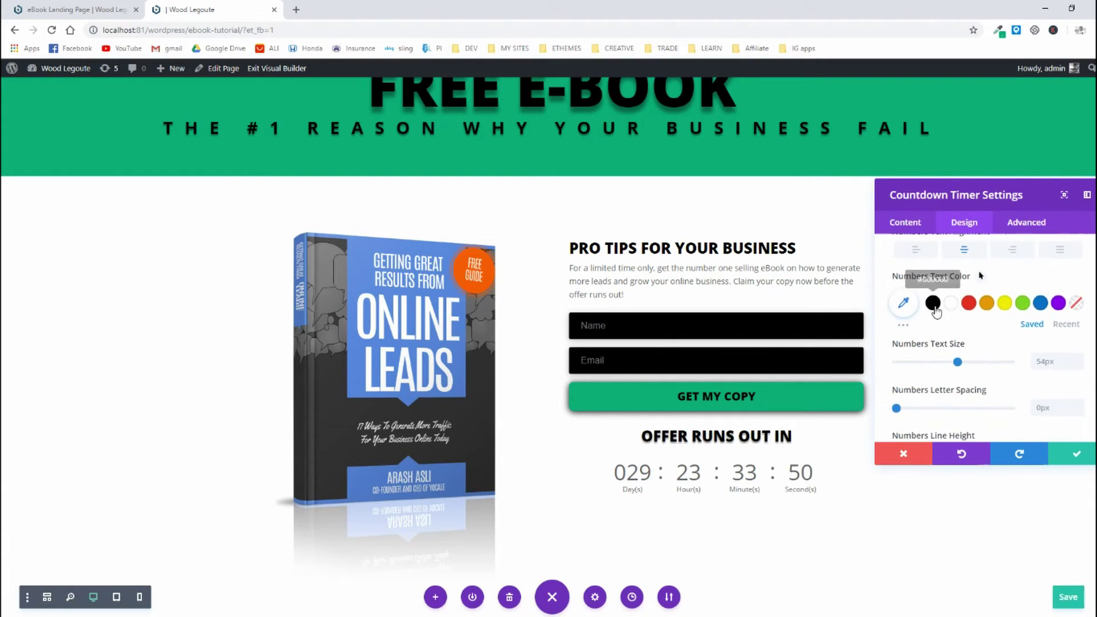
{"action": "left_click", "coordinate": [908, 307]}
{"action": "right_click", "coordinate": [911, 305]}
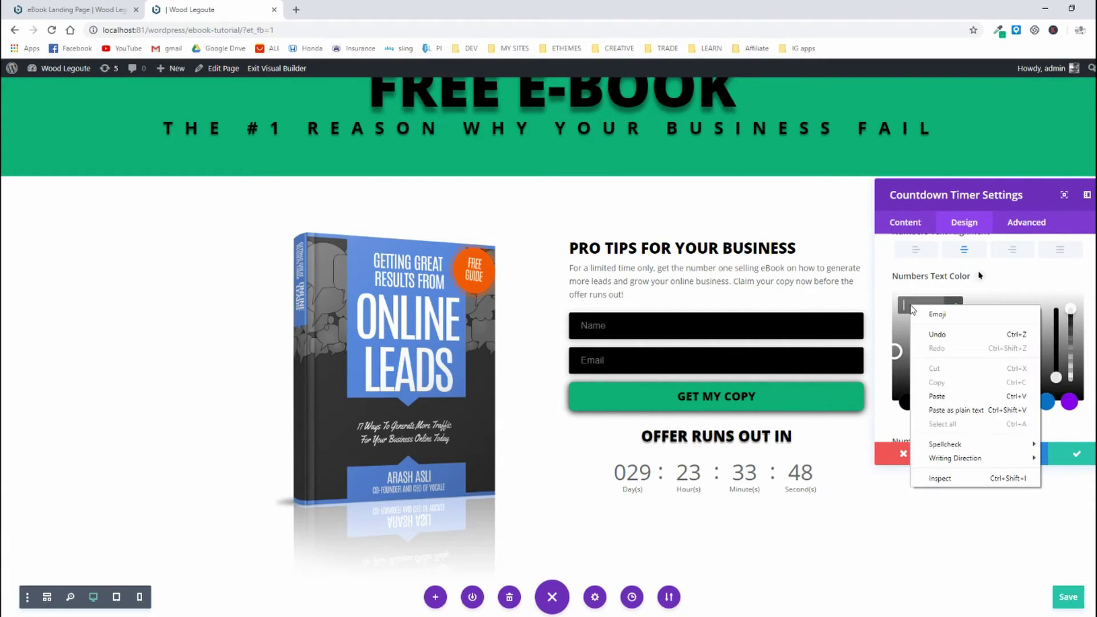
{"action": "left_click", "coordinate": [944, 393]}
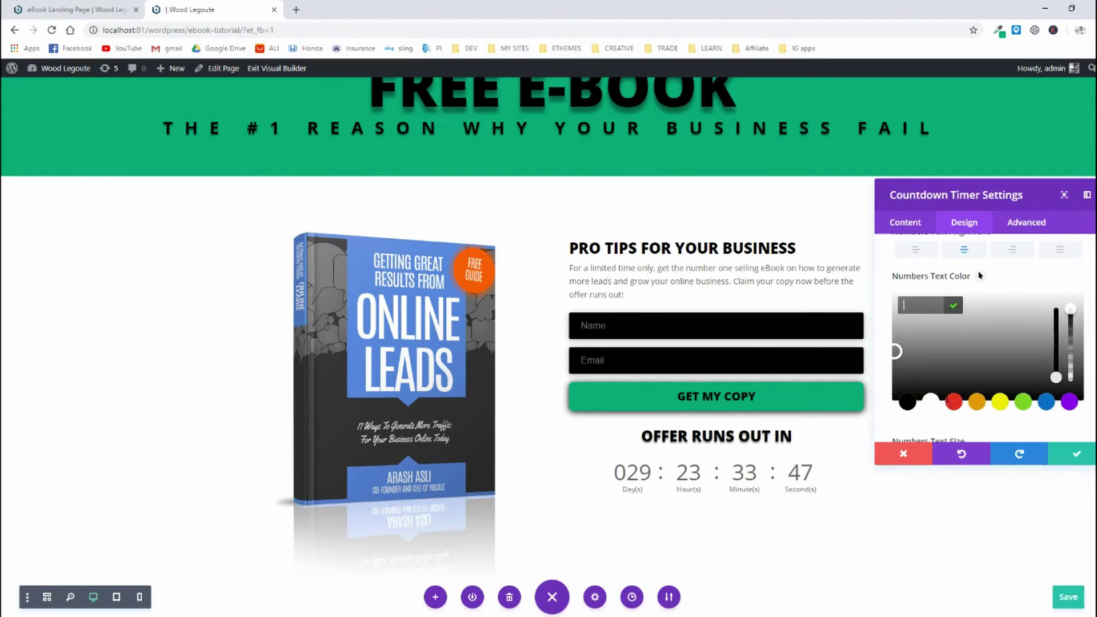
{"action": "left_click", "coordinate": [953, 306]}
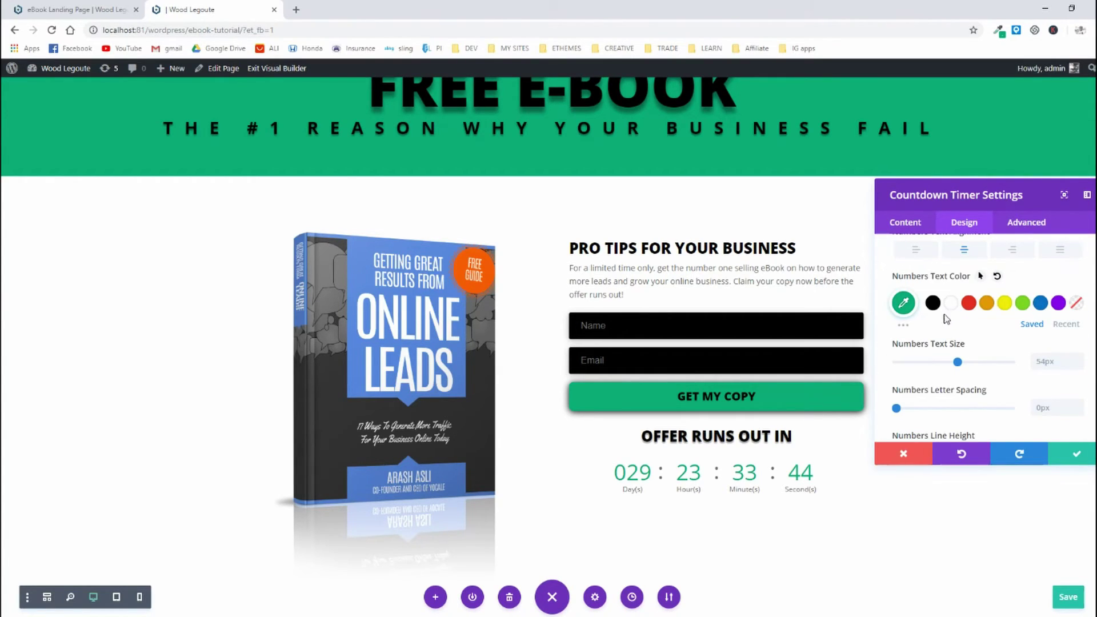
Step: Compare the countdown numbers with the reference page and set their font weight to Semi Bold
{"action": "left_click", "coordinate": [87, 6]}
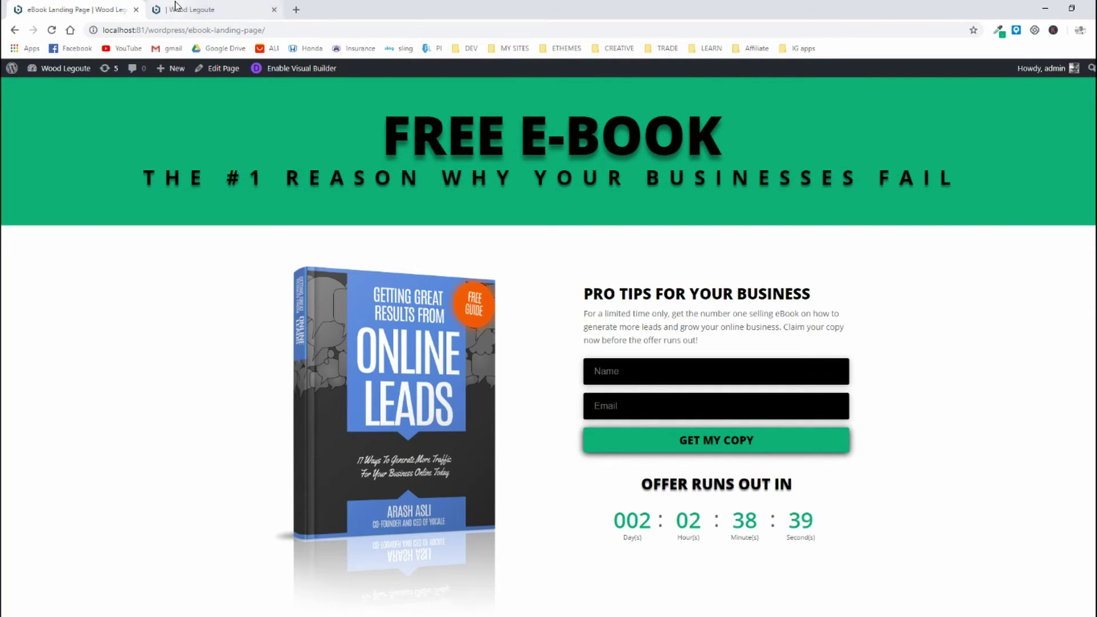
{"action": "left_click", "coordinate": [183, 9]}
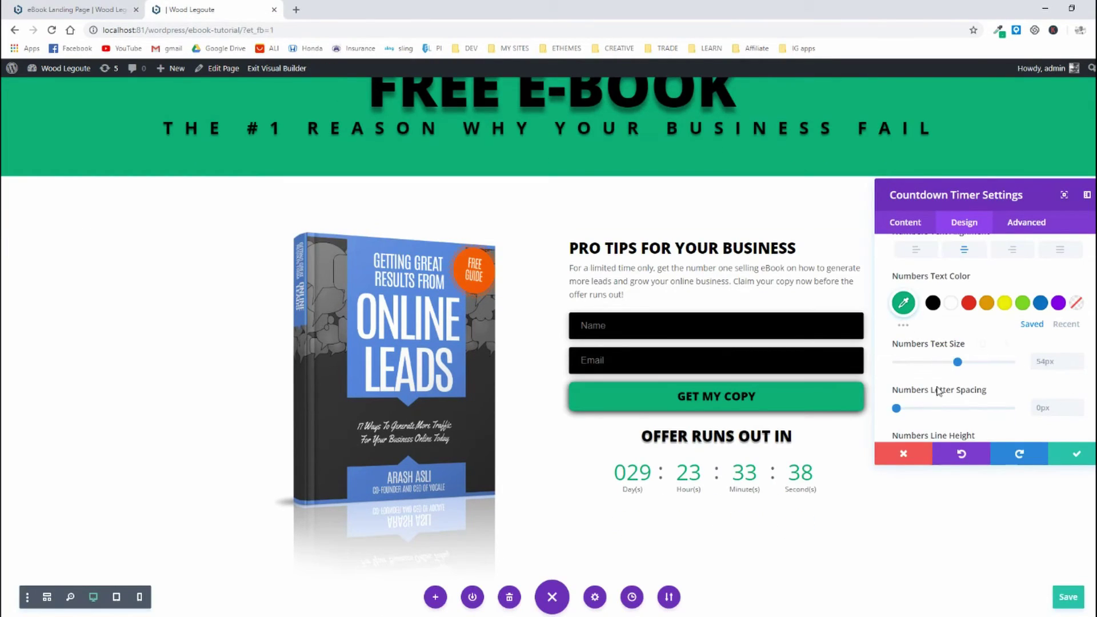
{"action": "scroll", "coordinate": [952, 366], "scroll_direction": "down", "scroll_amount": 5}
{"action": "scroll", "coordinate": [941, 349], "scroll_direction": "up", "scroll_amount": 5}
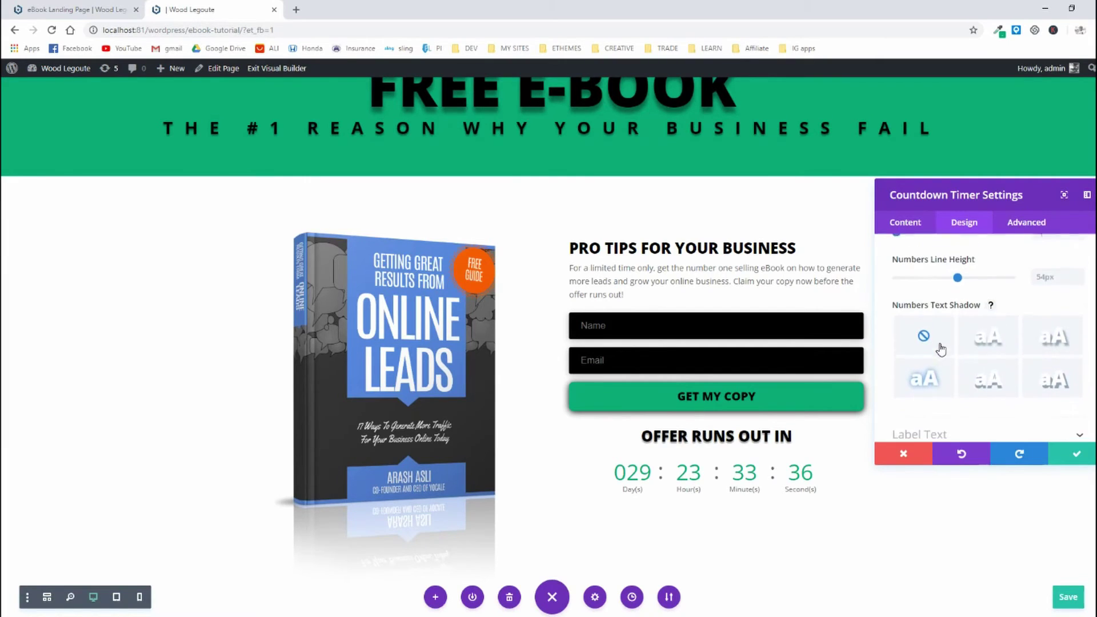
{"action": "scroll", "coordinate": [941, 349], "scroll_direction": "up", "scroll_amount": 4}
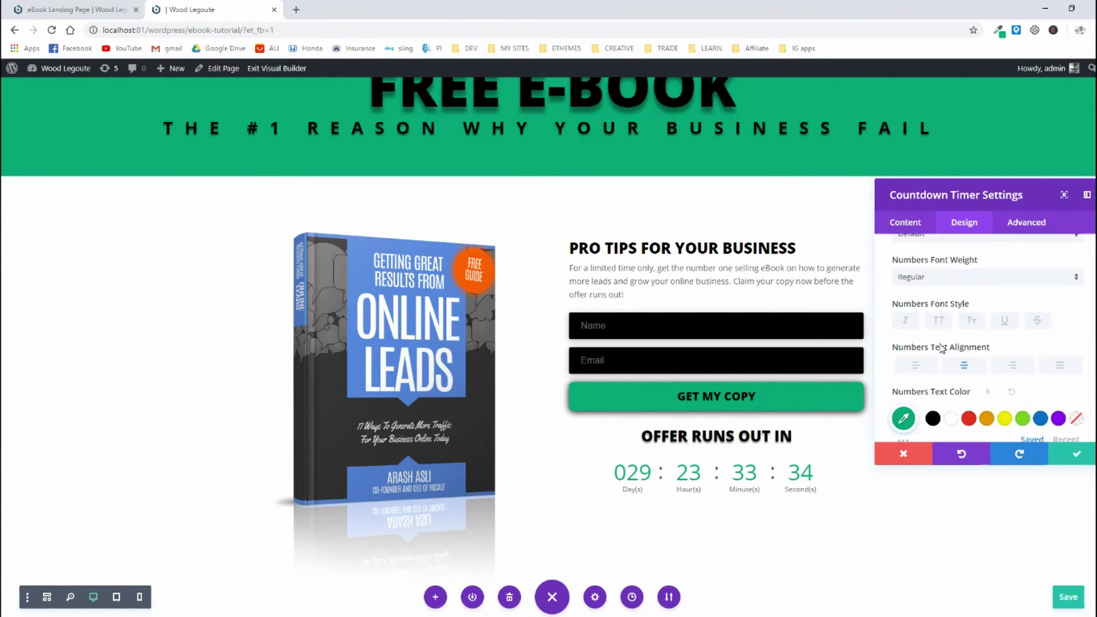
{"action": "left_click", "coordinate": [940, 336]}
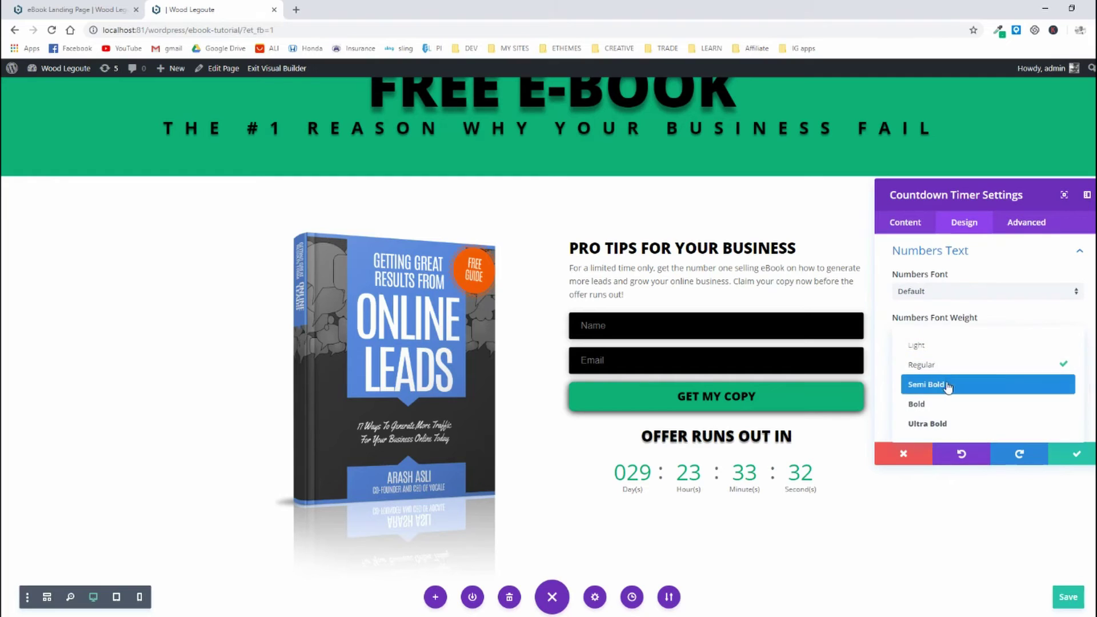
{"action": "left_click", "coordinate": [936, 407]}
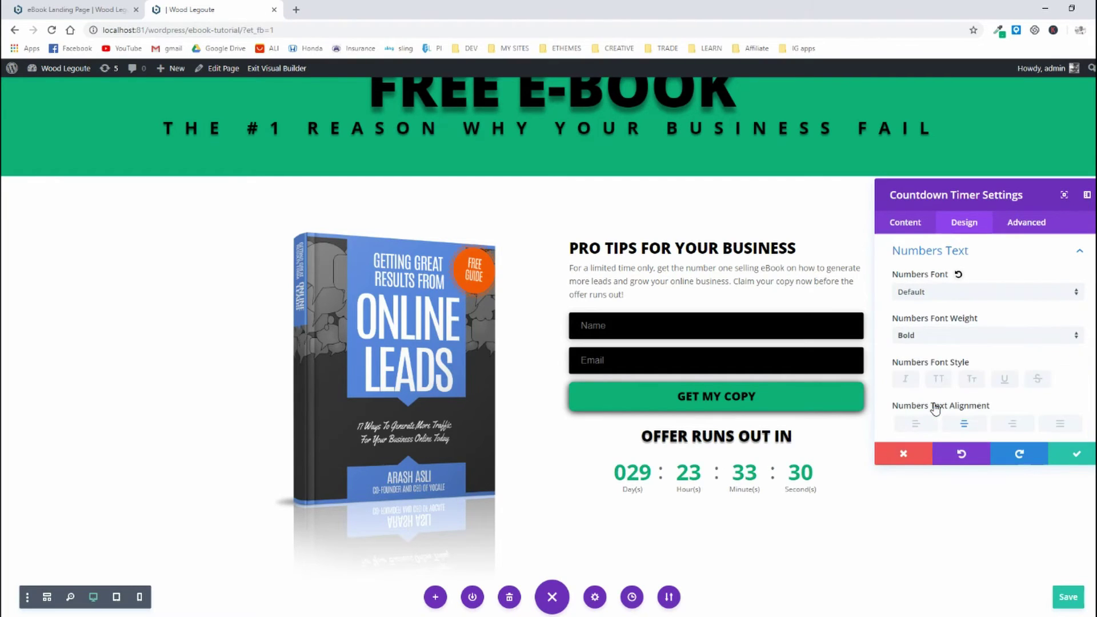
{"action": "left_click", "coordinate": [926, 384]}
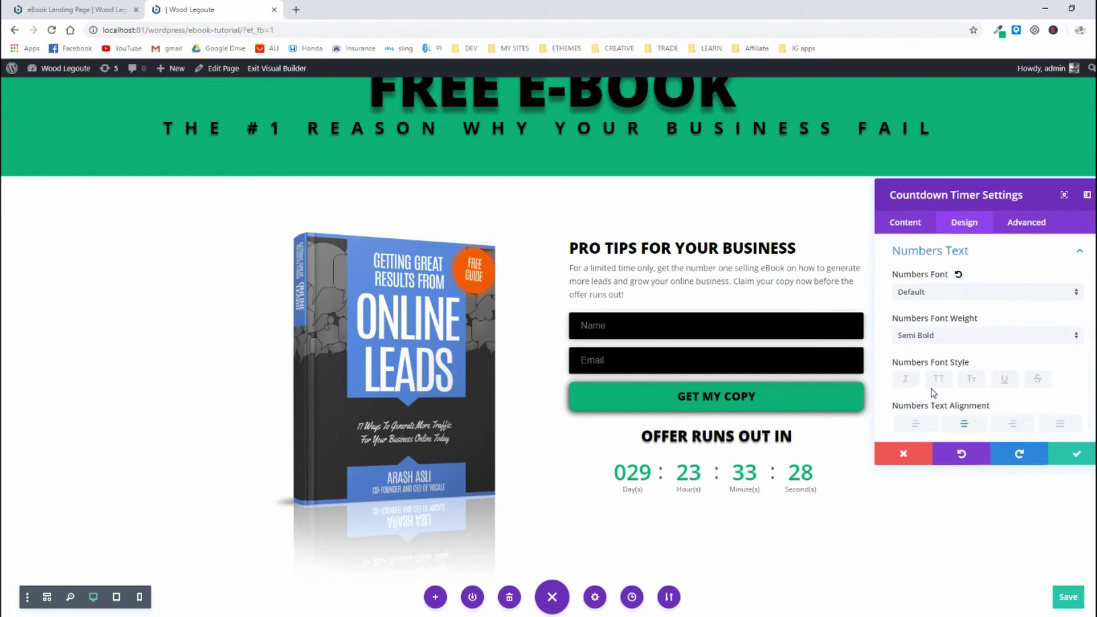
Step: Check the number size on the reference page and reduce the countdown numbers' text size to 37px
{"action": "left_click", "coordinate": [74, 9]}
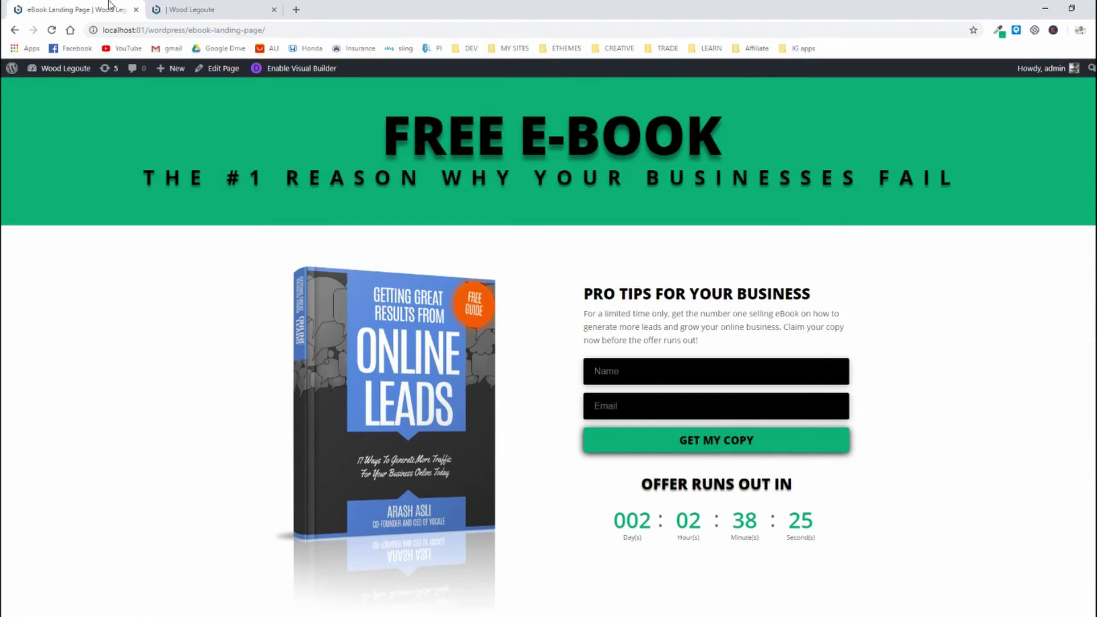
{"action": "left_click", "coordinate": [170, 4]}
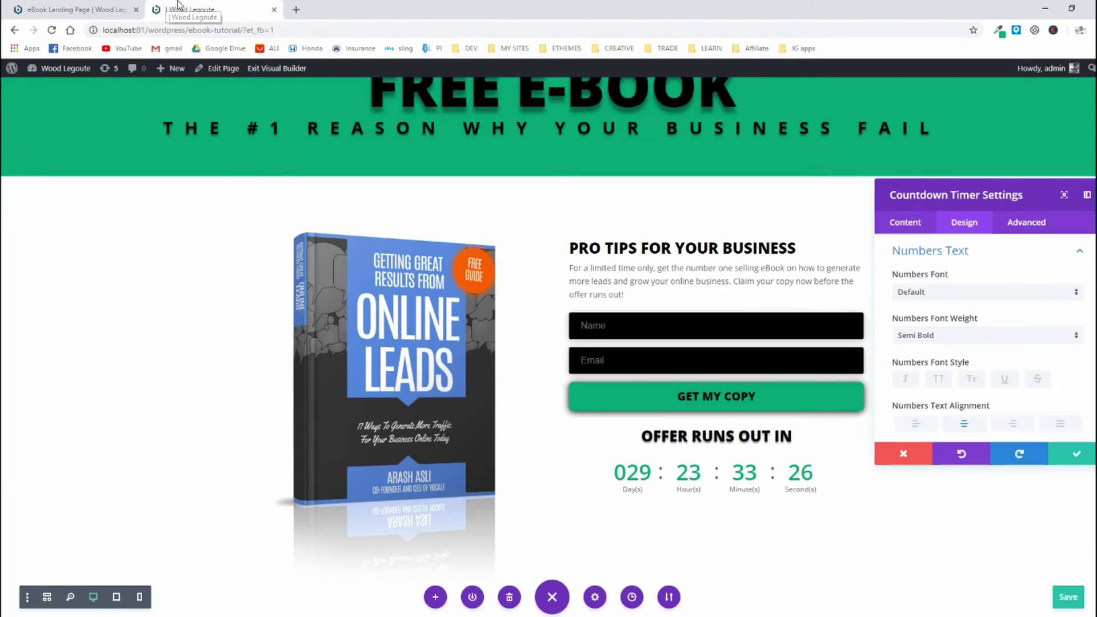
{"action": "scroll", "coordinate": [997, 244], "scroll_direction": "down", "scroll_amount": 3}
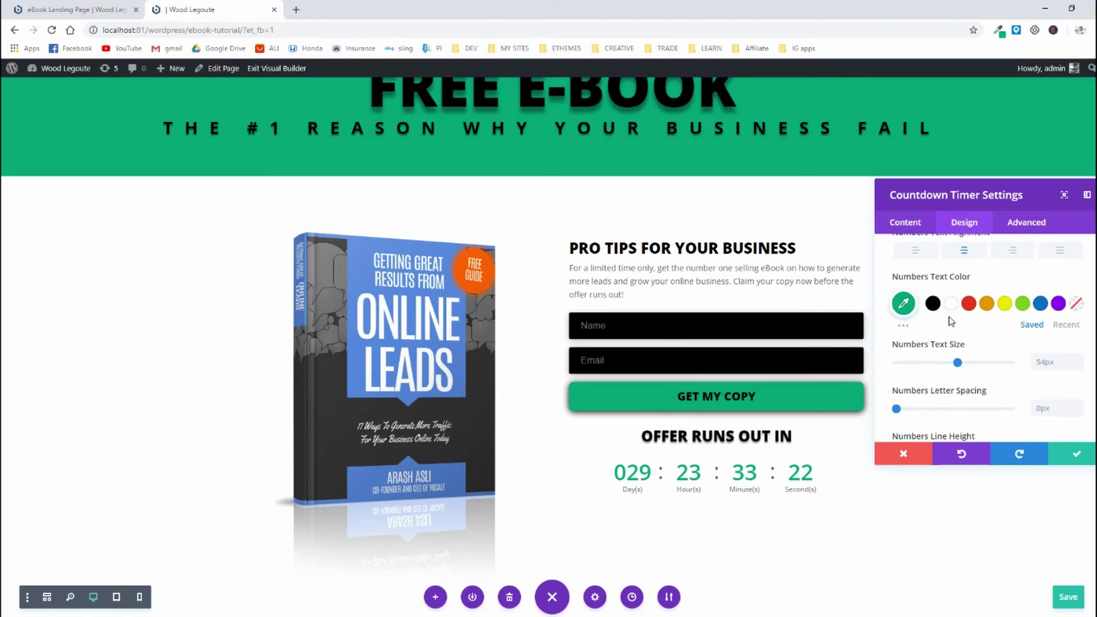
{"action": "left_click", "coordinate": [954, 363]}
{"action": "left_click_drag", "start_coordinate": [955, 364], "coordinate": [939, 364]}
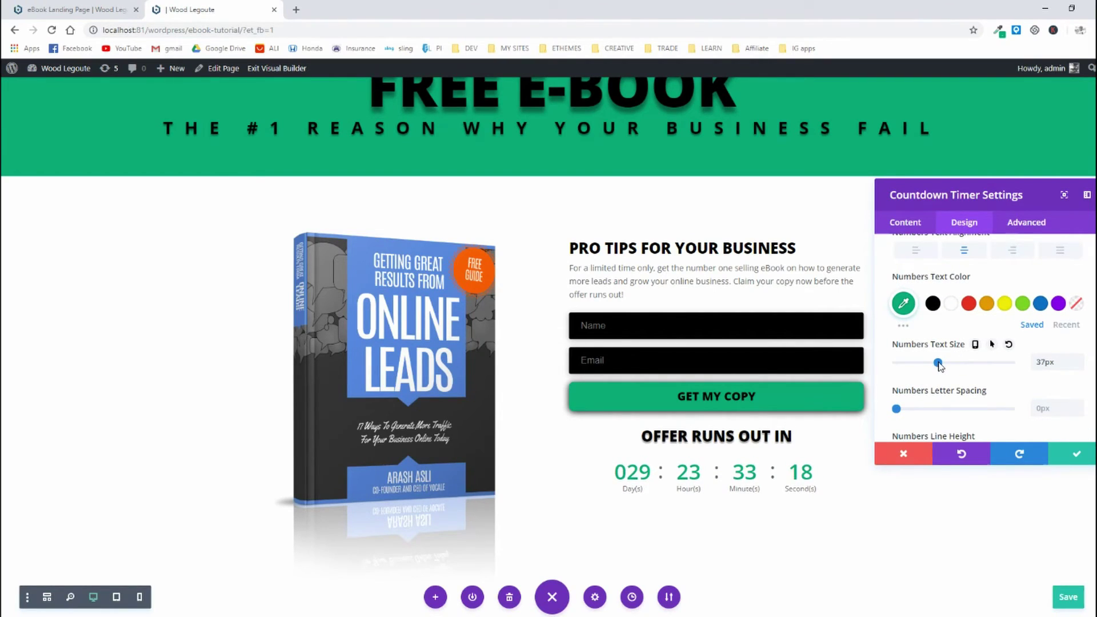
{"action": "scroll", "coordinate": [939, 366], "scroll_direction": "down", "scroll_amount": 1}
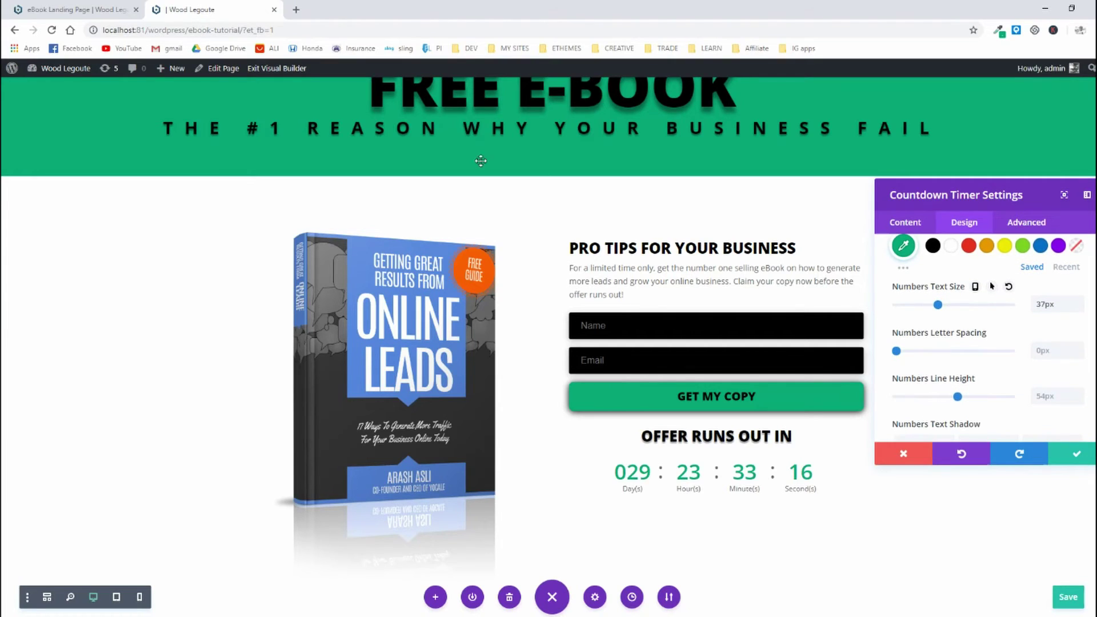
Step: Set the countdown labels' text size to 10px, comparing the timer with the finished reference page
{"action": "left_click", "coordinate": [74, 9]}
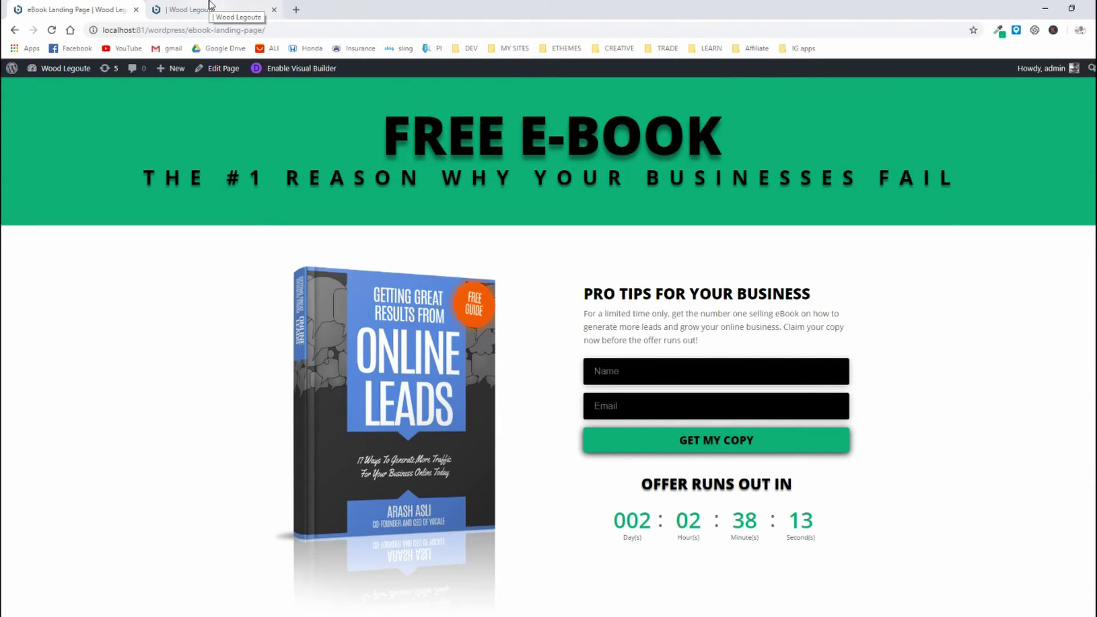
{"action": "left_click", "coordinate": [209, 6]}
{"action": "scroll", "coordinate": [965, 377], "scroll_direction": "down", "scroll_amount": 3}
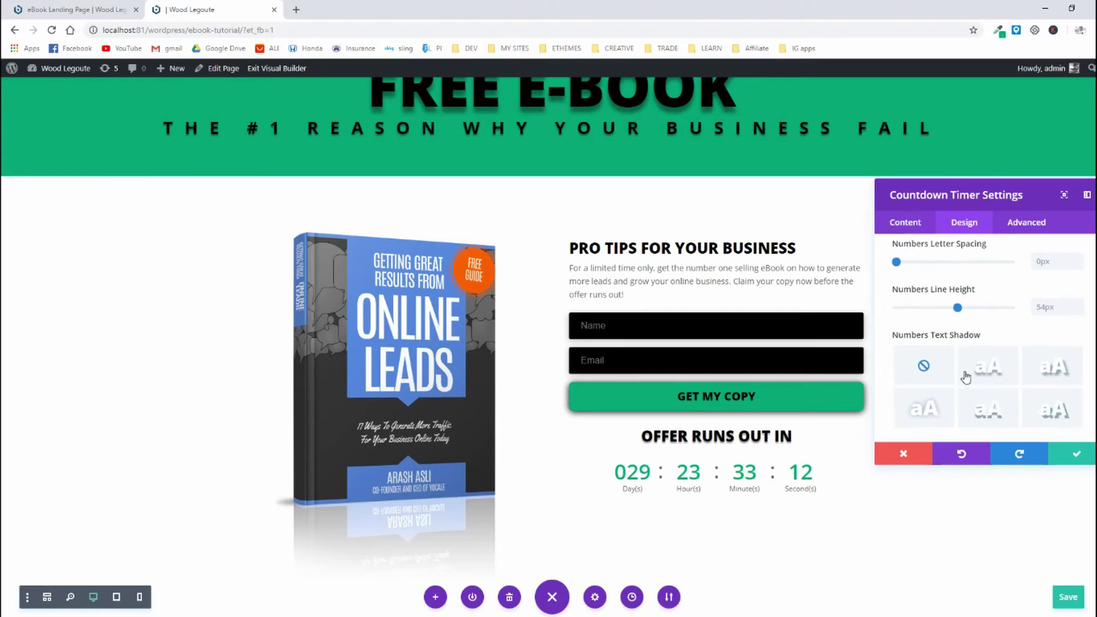
{"action": "left_click", "coordinate": [953, 381]}
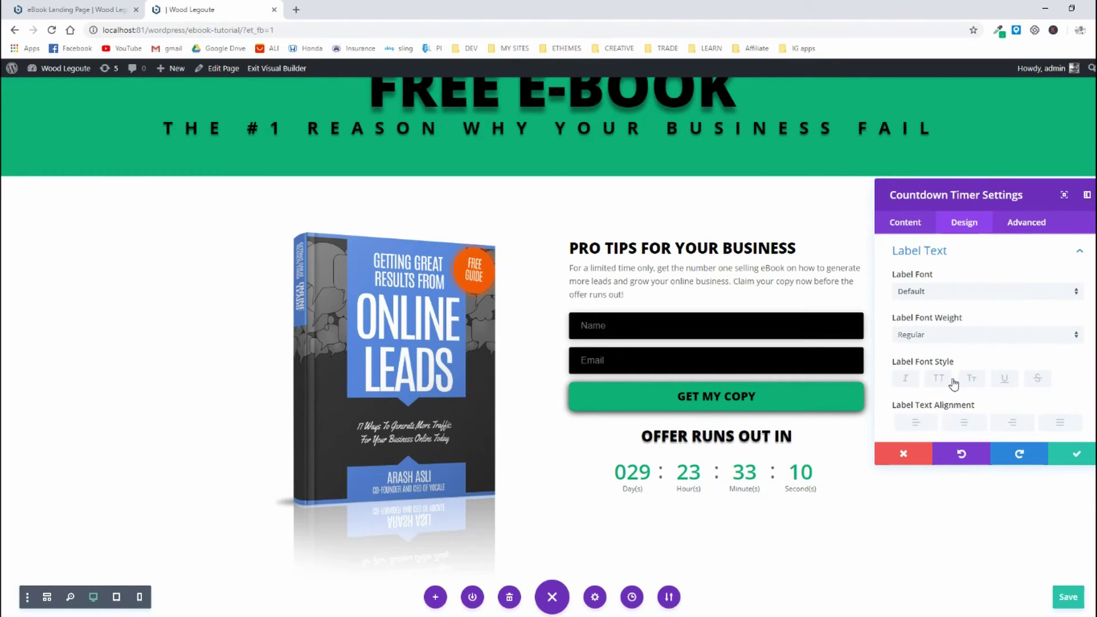
{"action": "scroll", "coordinate": [946, 363], "scroll_direction": "down", "scroll_amount": 3}
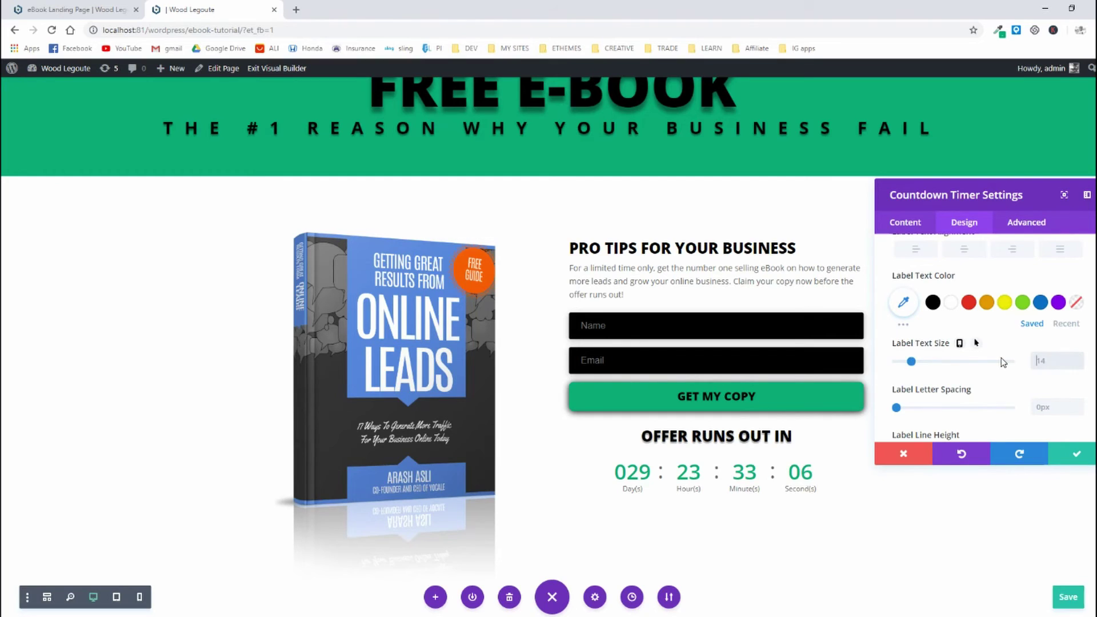
{"action": "type", "text": "0"}
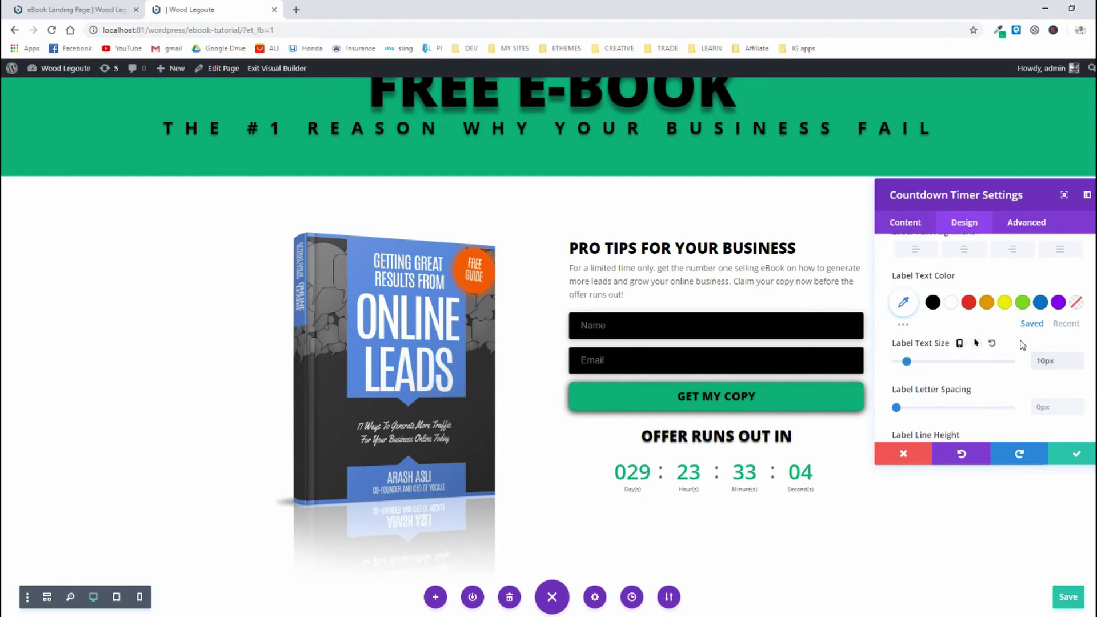
{"action": "left_click", "coordinate": [122, 10]}
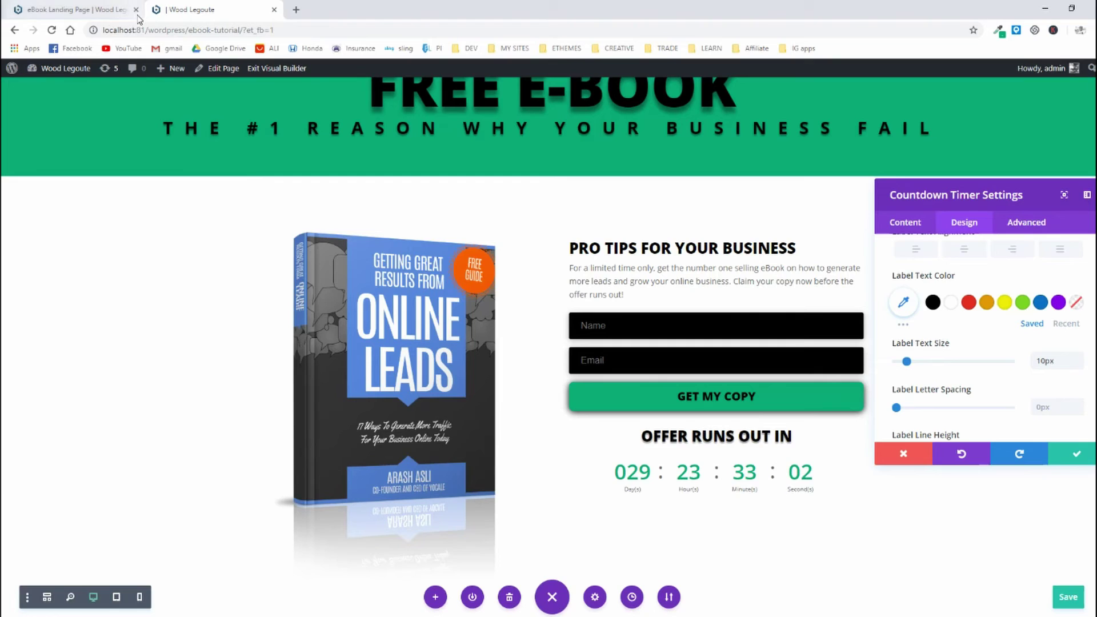
{"action": "left_click", "coordinate": [192, 10]}
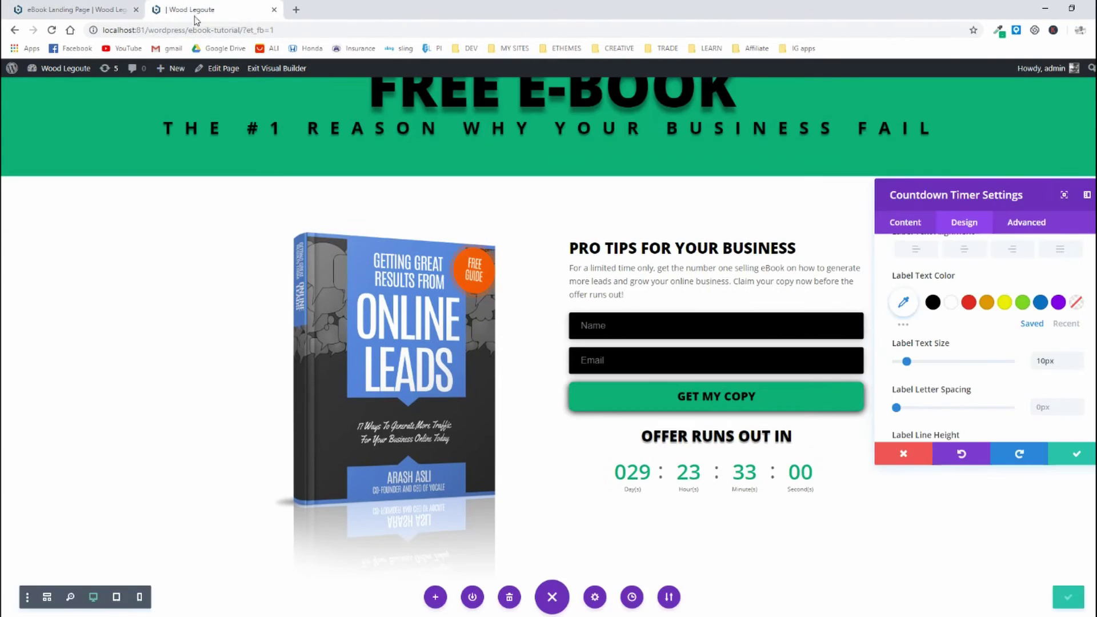
Step: Set the countdown labels' text size to 12px, apply the module settings and compare the timer with the reference page
{"action": "left_click_drag", "start_coordinate": [1061, 356], "coordinate": [1039, 356]}
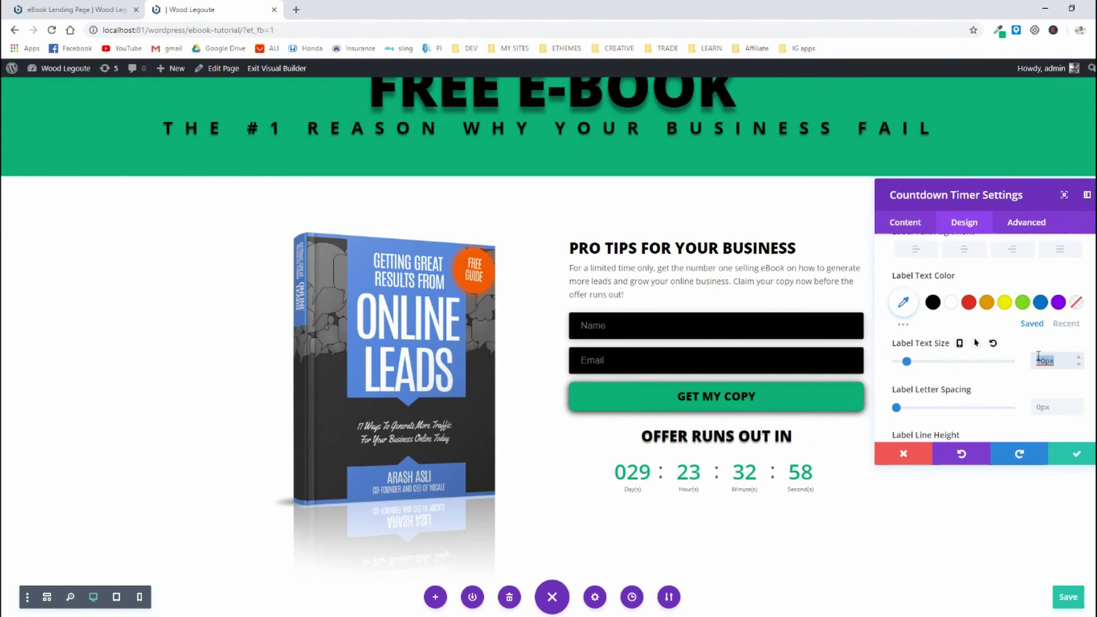
{"action": "type", "text": "12px"}
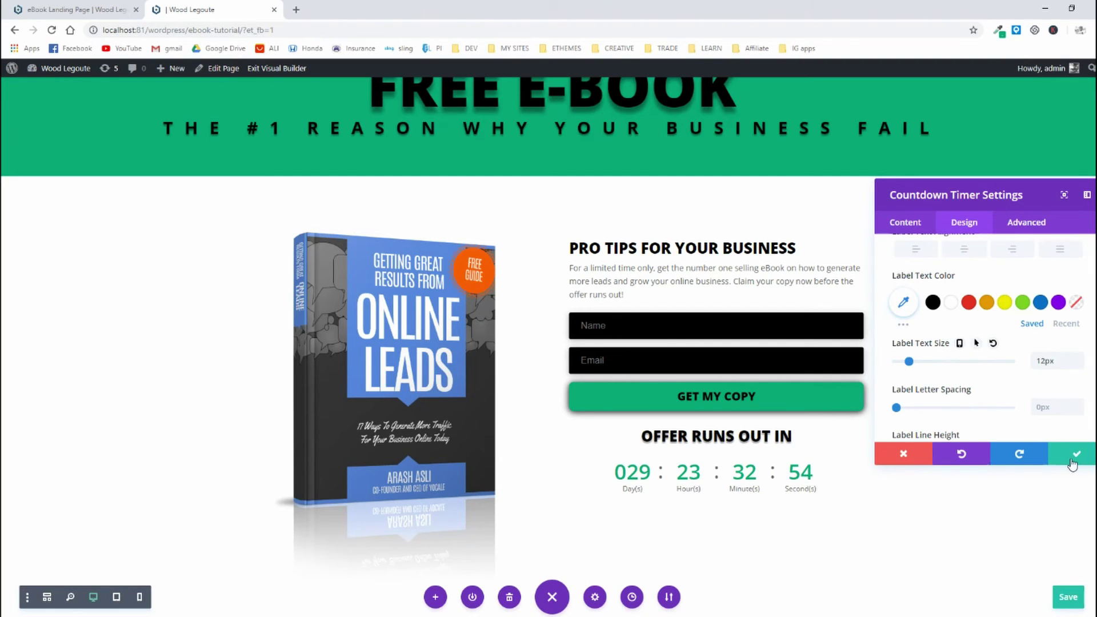
{"action": "left_click", "coordinate": [1076, 454]}
{"action": "scroll", "coordinate": [977, 412], "scroll_direction": "up", "scroll_amount": 1}
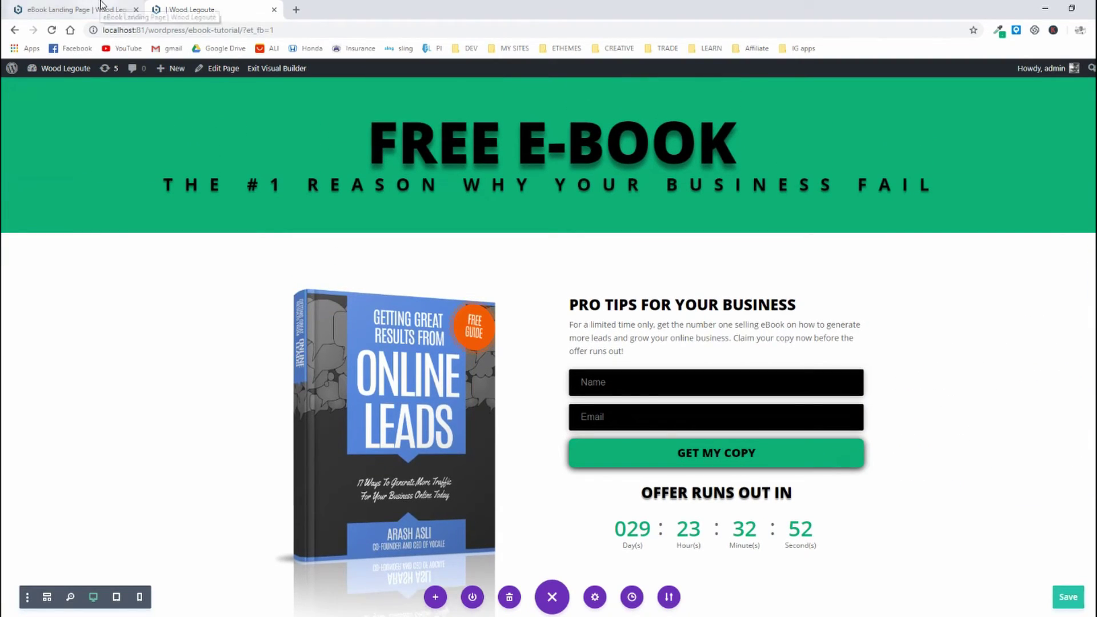
{"action": "left_click", "coordinate": [102, 3]}
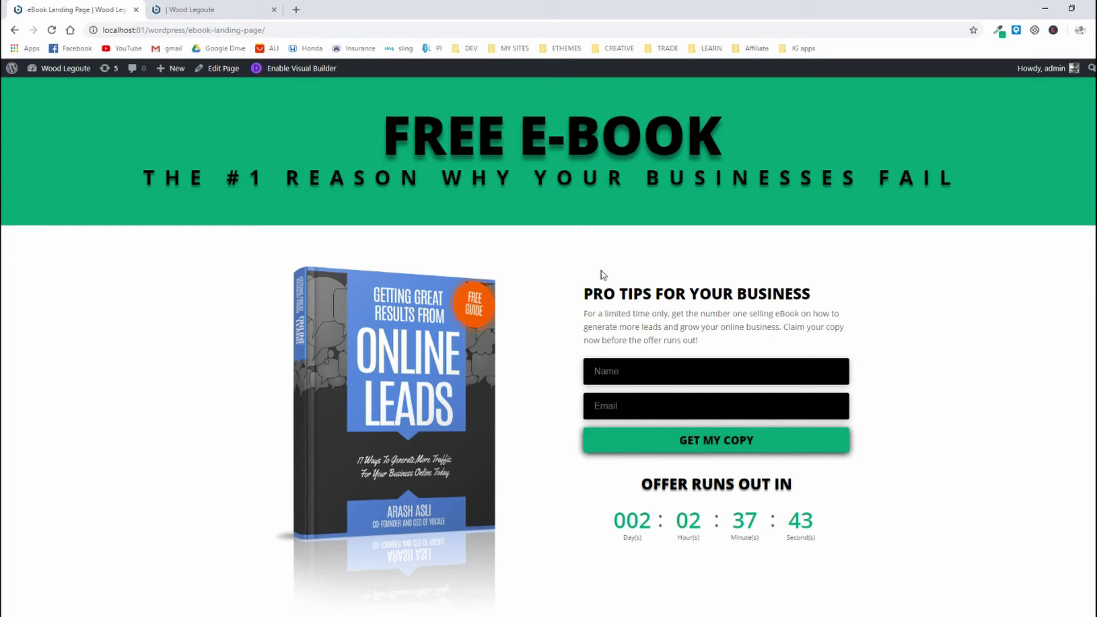
{"action": "left_click", "coordinate": [175, 7]}
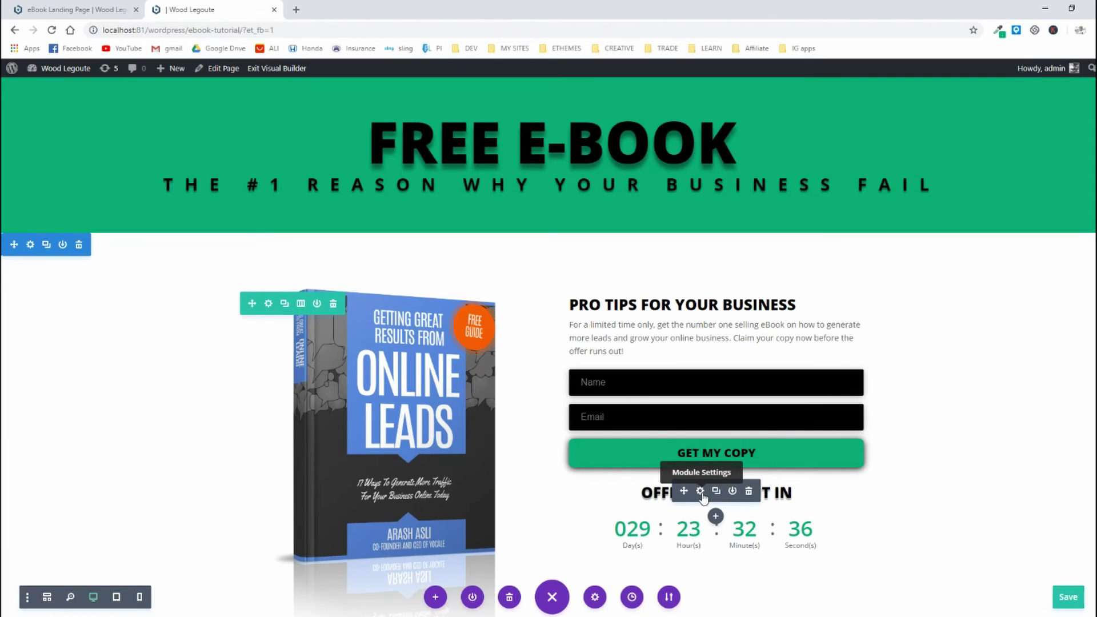
Step: Set the countdown timer's top padding to 12px, compare its spacing with the reference page and save the page
{"action": "left_click", "coordinate": [701, 492]}
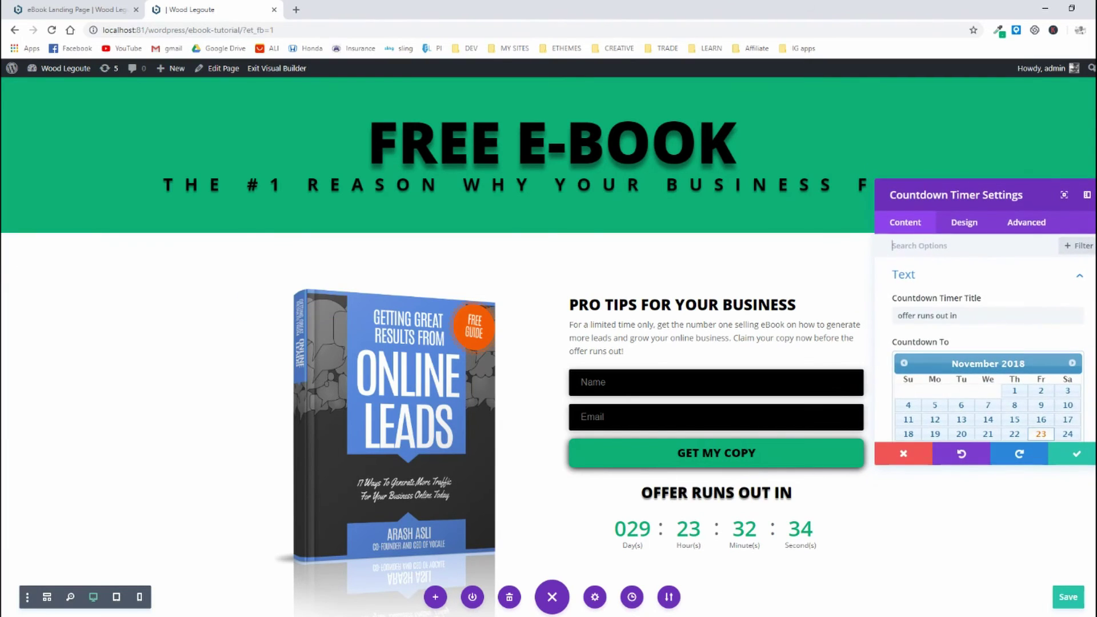
{"action": "left_click", "coordinate": [966, 222]}
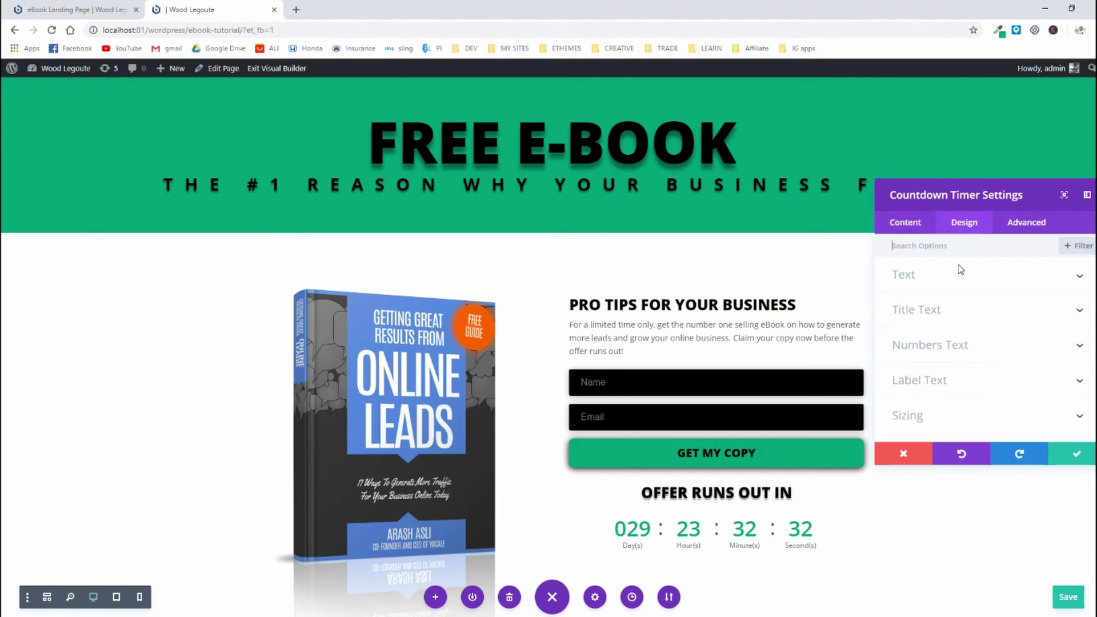
{"action": "scroll", "coordinate": [910, 345], "scroll_direction": "down", "scroll_amount": 3}
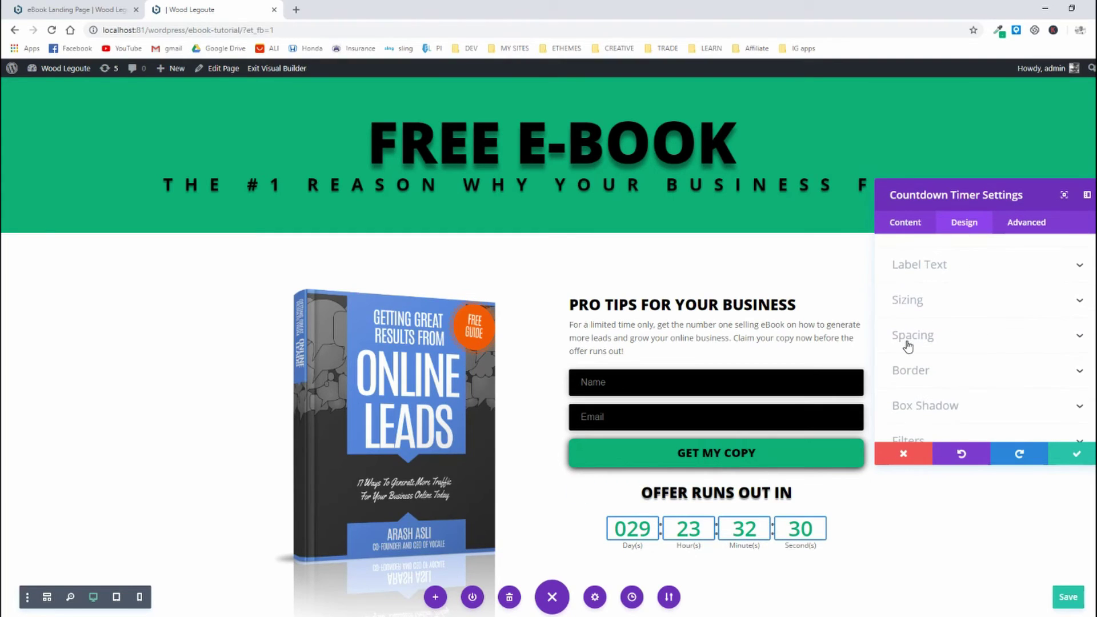
{"action": "left_click", "coordinate": [908, 343]}
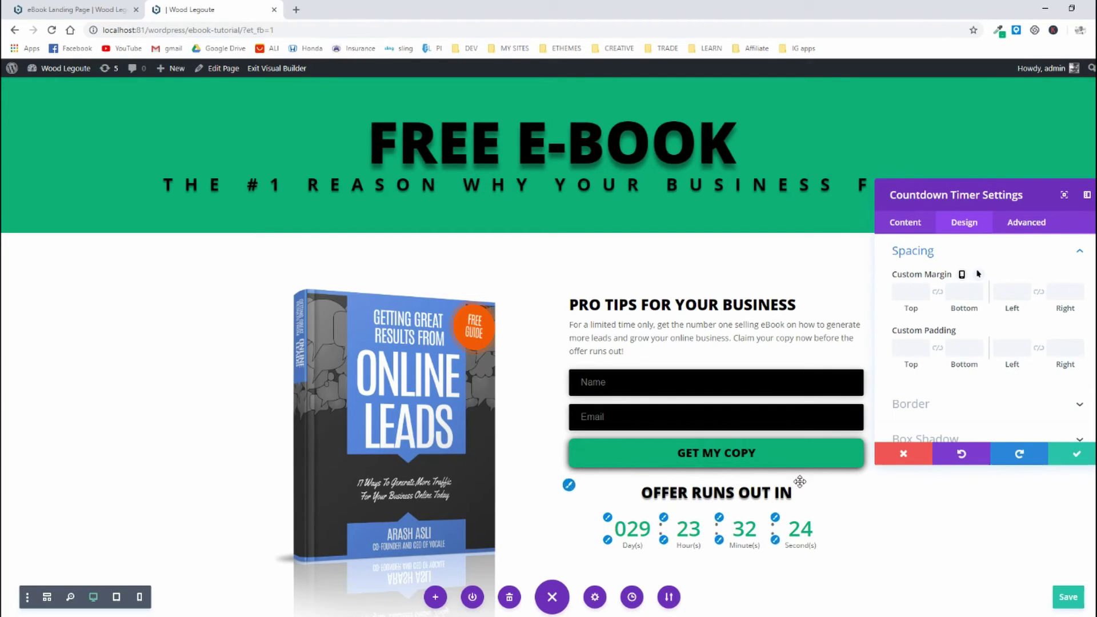
{"action": "left_click", "coordinate": [925, 345]}
{"action": "left_click", "coordinate": [925, 345]}
{"action": "left_click", "coordinate": [925, 345]}
{"action": "left_click", "coordinate": [925, 345]}
{"action": "left_click", "coordinate": [925, 345]}
{"action": "left_click", "coordinate": [925, 345]}
{"action": "left_click", "coordinate": [925, 345]}
{"action": "left_click", "coordinate": [926, 346]}
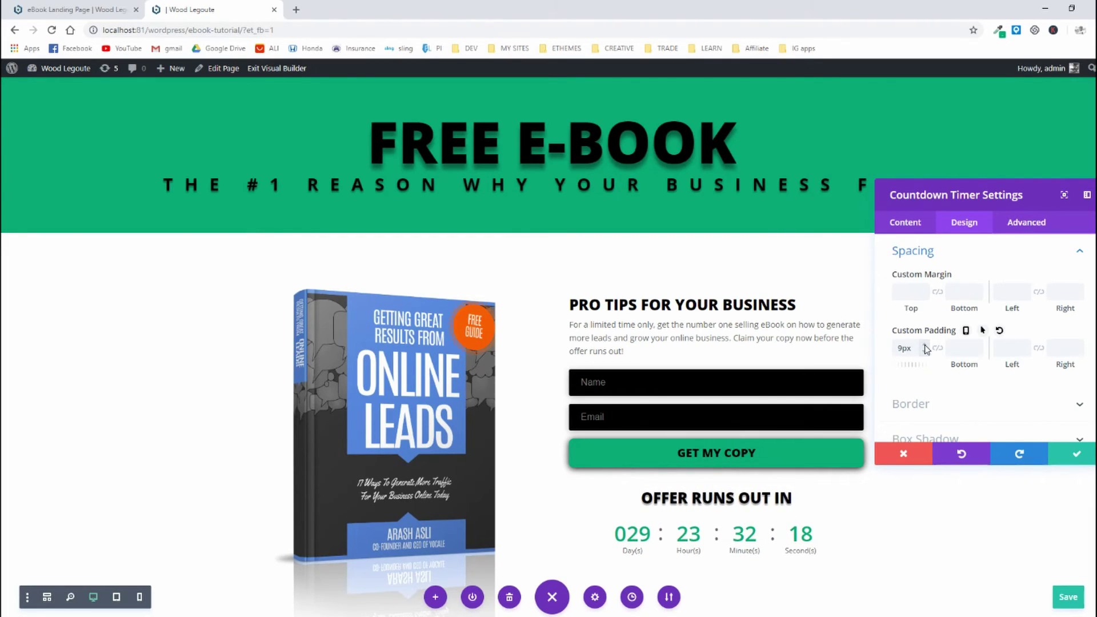
{"action": "left_click", "coordinate": [926, 347]}
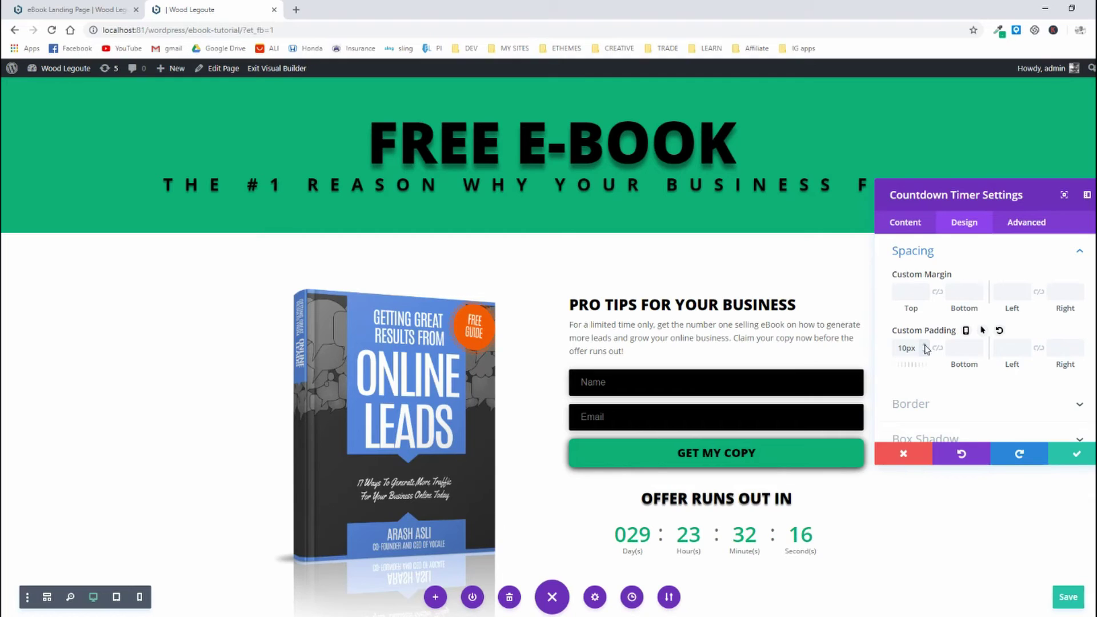
{"action": "left_click", "coordinate": [927, 347]}
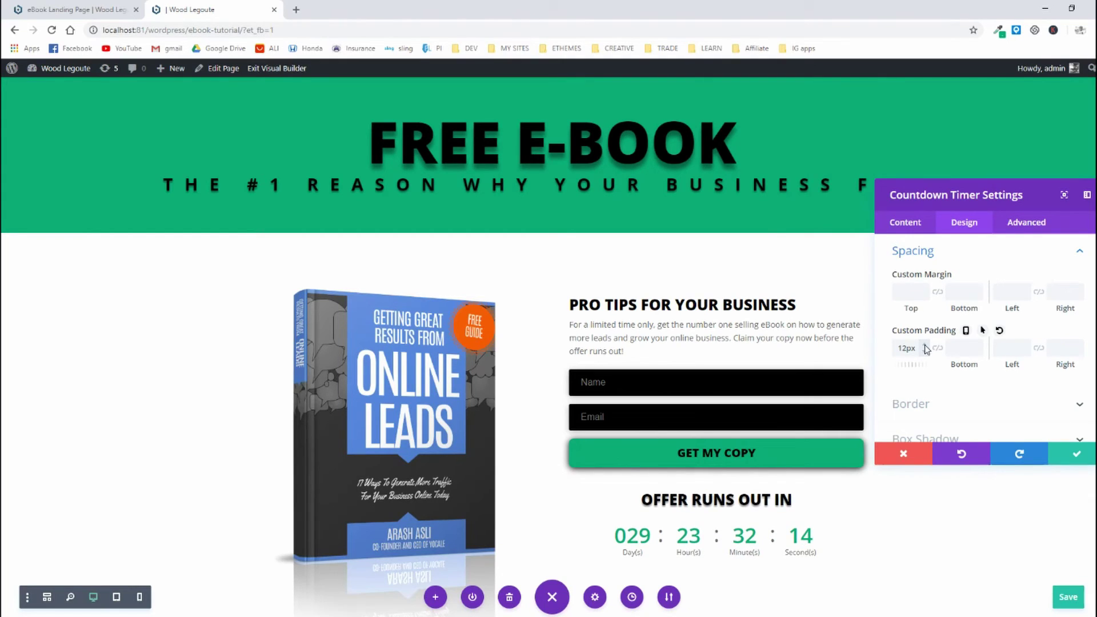
{"action": "left_click", "coordinate": [1076, 455]}
{"action": "left_click", "coordinate": [68, 9]}
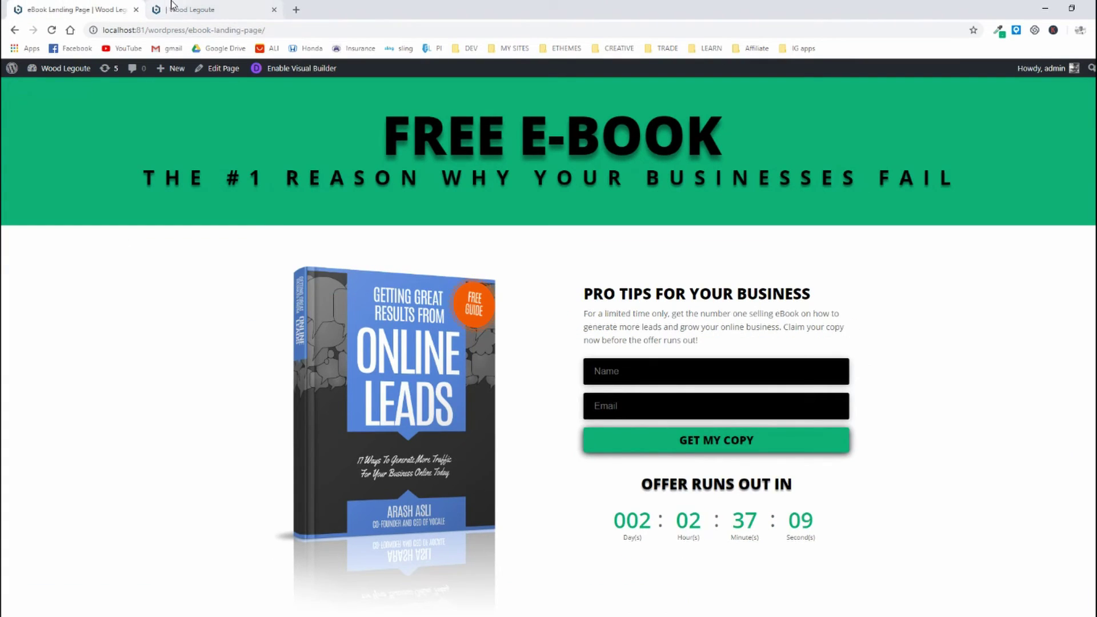
{"action": "left_click", "coordinate": [186, 5]}
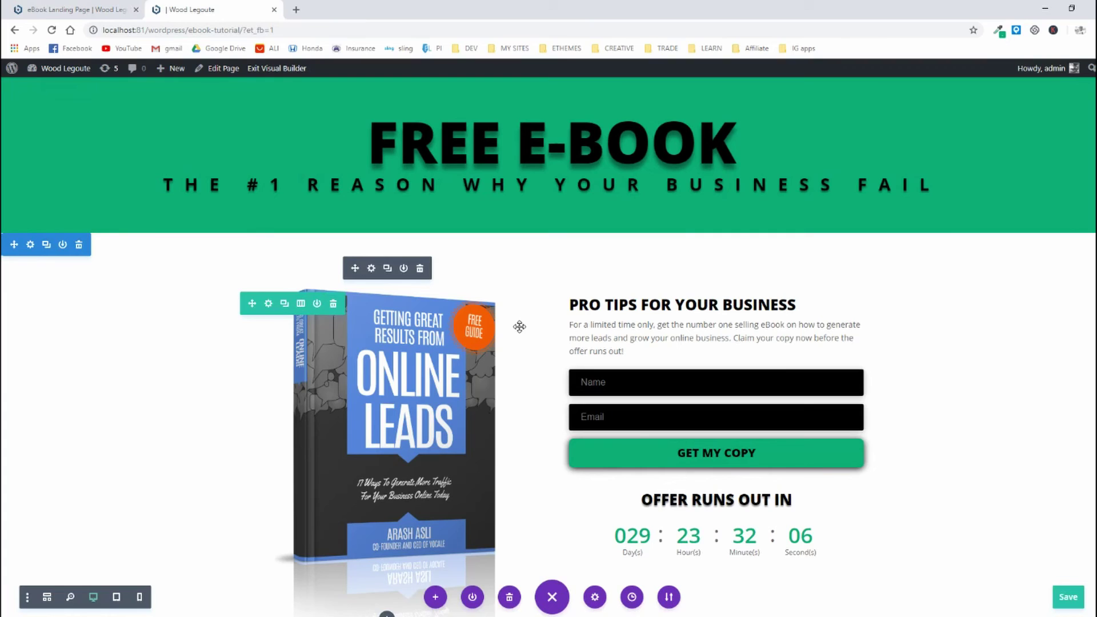
{"action": "left_click", "coordinate": [1072, 597]}
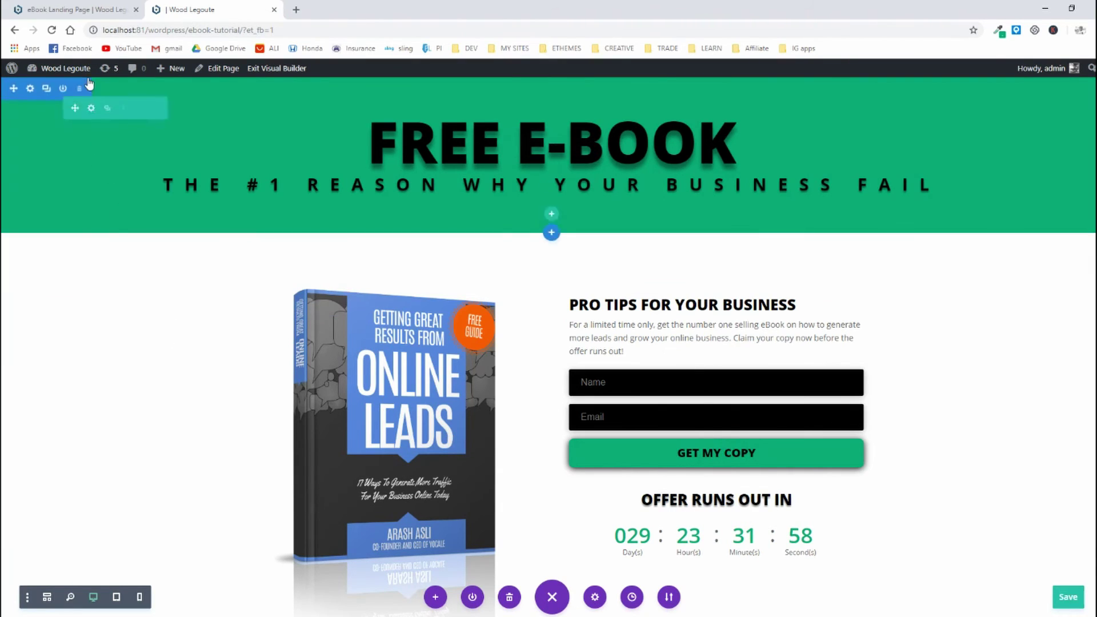
Step: Check the reference page's countdown and set the timer's end date to November 26, 2018
{"action": "left_click", "coordinate": [90, 6]}
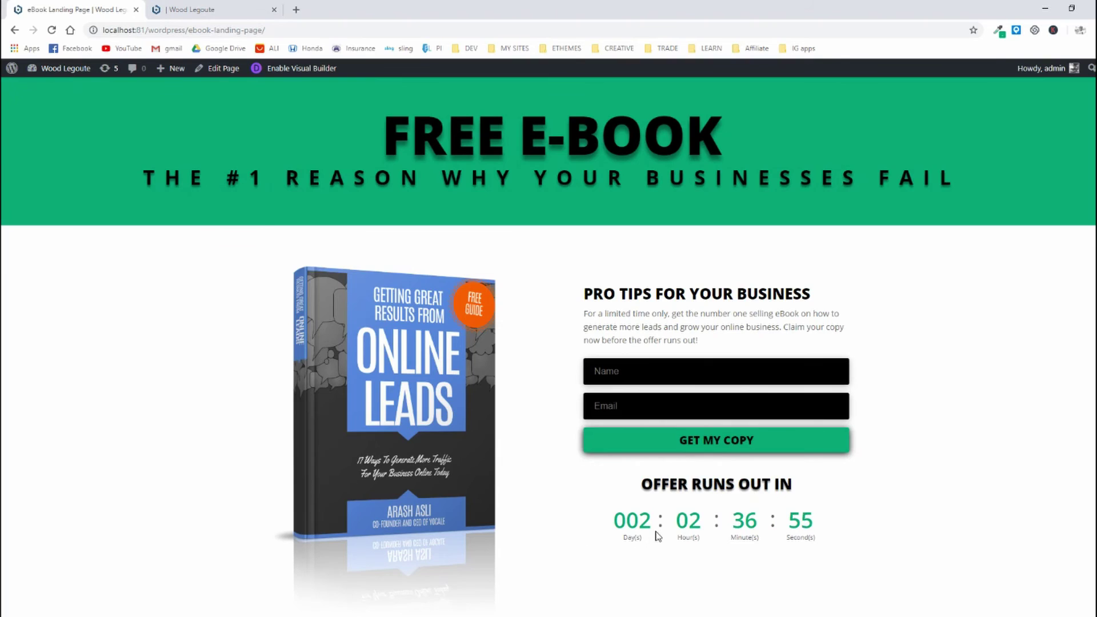
{"action": "left_click_drag", "start_coordinate": [636, 521], "coordinate": [820, 527]}
{"action": "left_click", "coordinate": [856, 529]}
{"action": "left_click", "coordinate": [217, 9]}
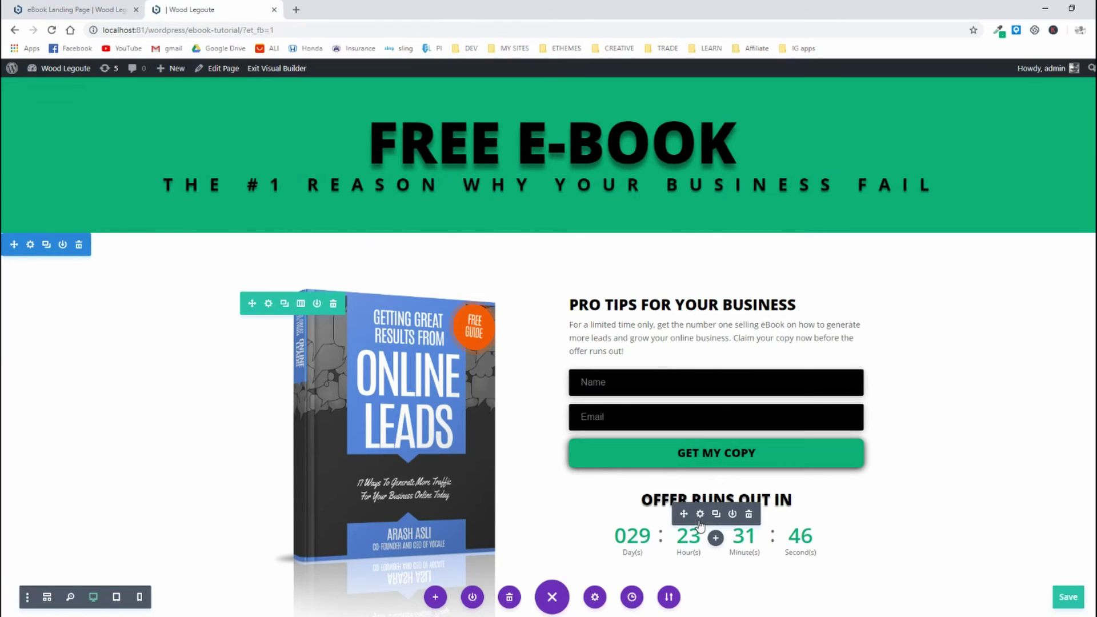
{"action": "left_click", "coordinate": [700, 515]}
{"action": "scroll", "coordinate": [948, 423], "scroll_direction": "down", "scroll_amount": 1}
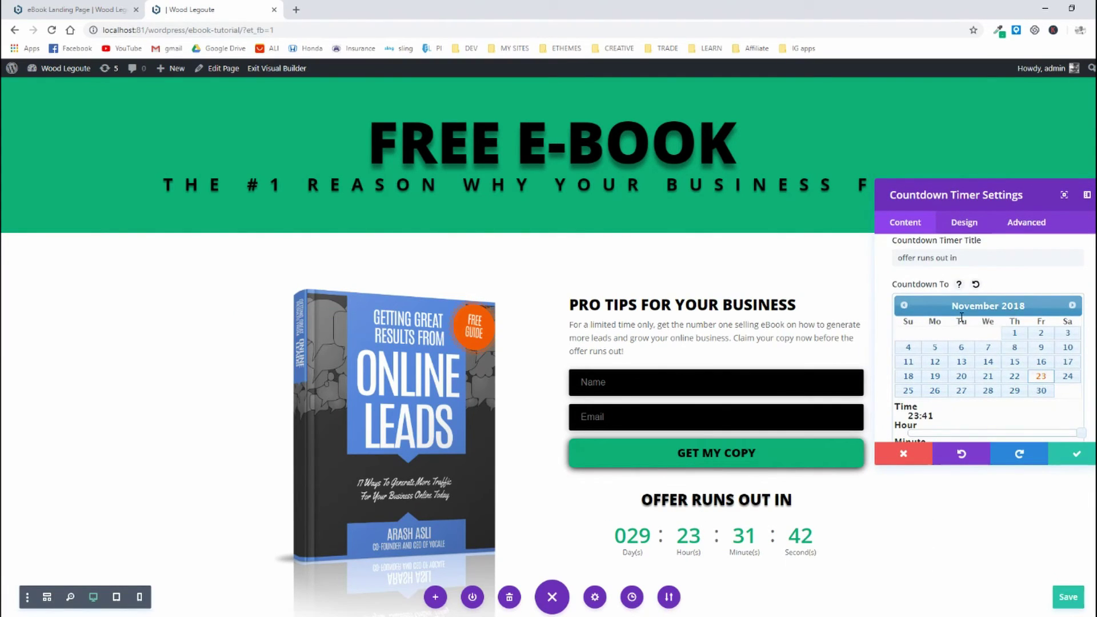
{"action": "mouse_move", "coordinate": [1062, 615]}
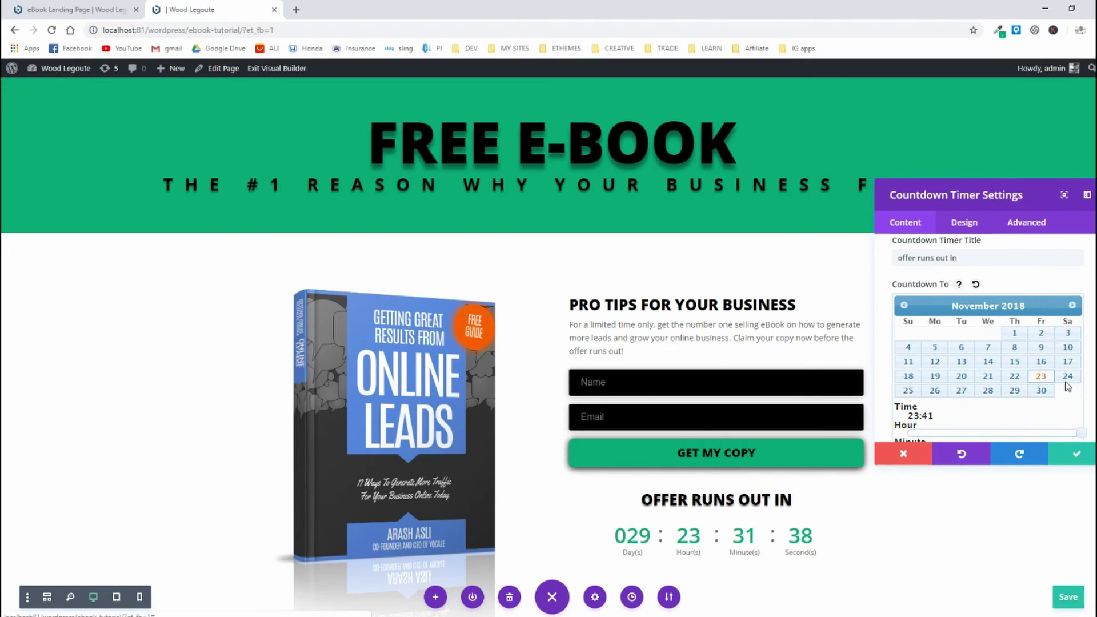
{"action": "left_click", "coordinate": [935, 392]}
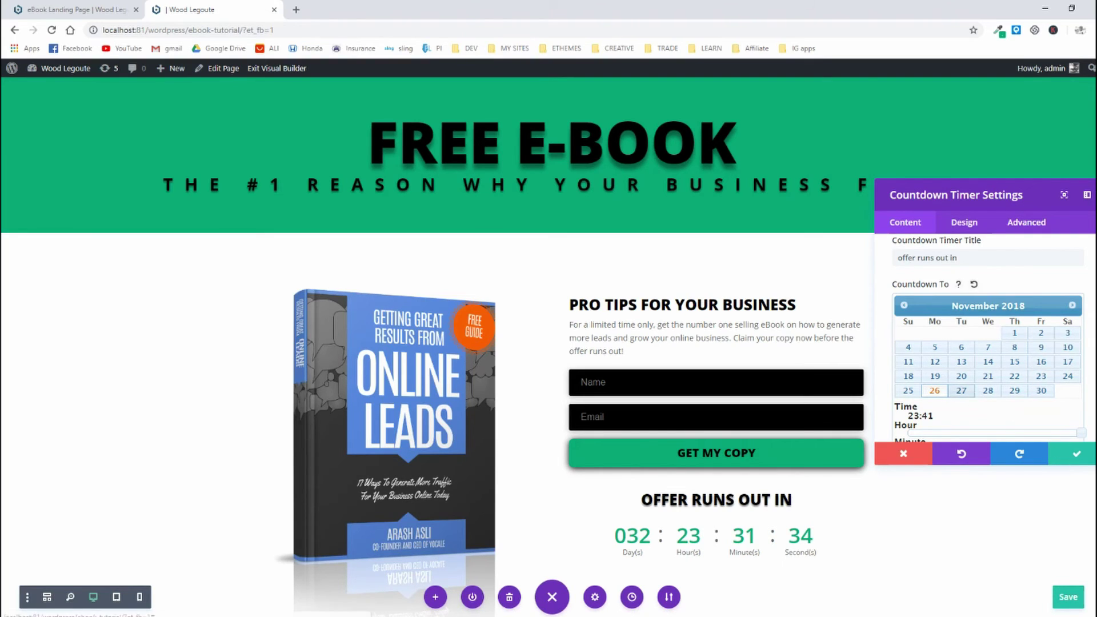
{"action": "left_click", "coordinate": [1073, 457]}
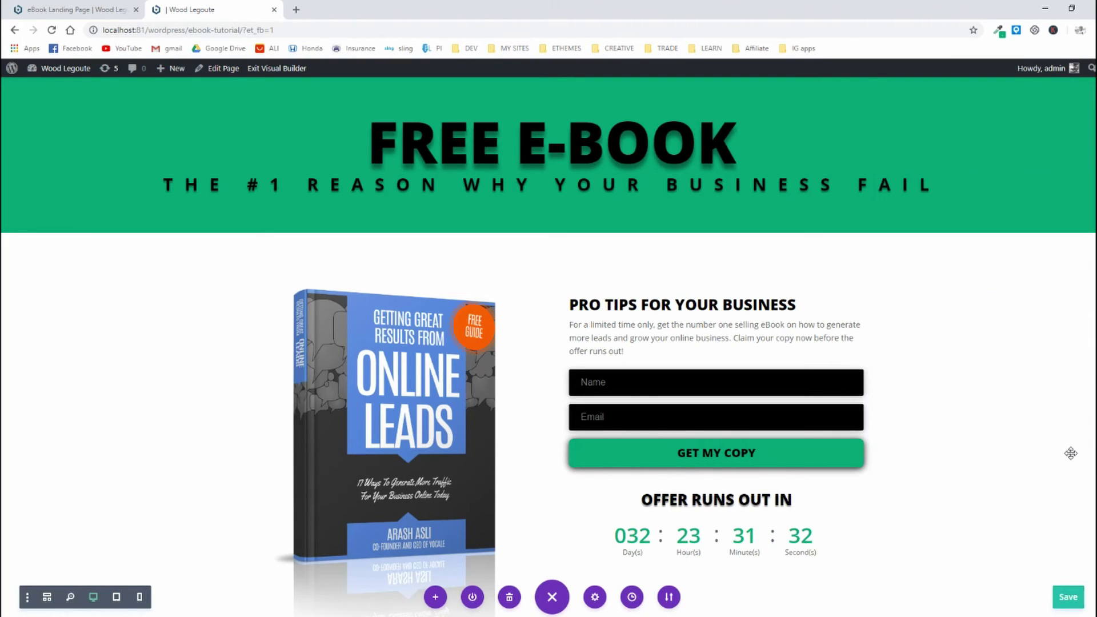
Step: Change the countdown timer's end date to October 27, 2018 and save the page
{"action": "mouse_move", "coordinate": [707, 517]}
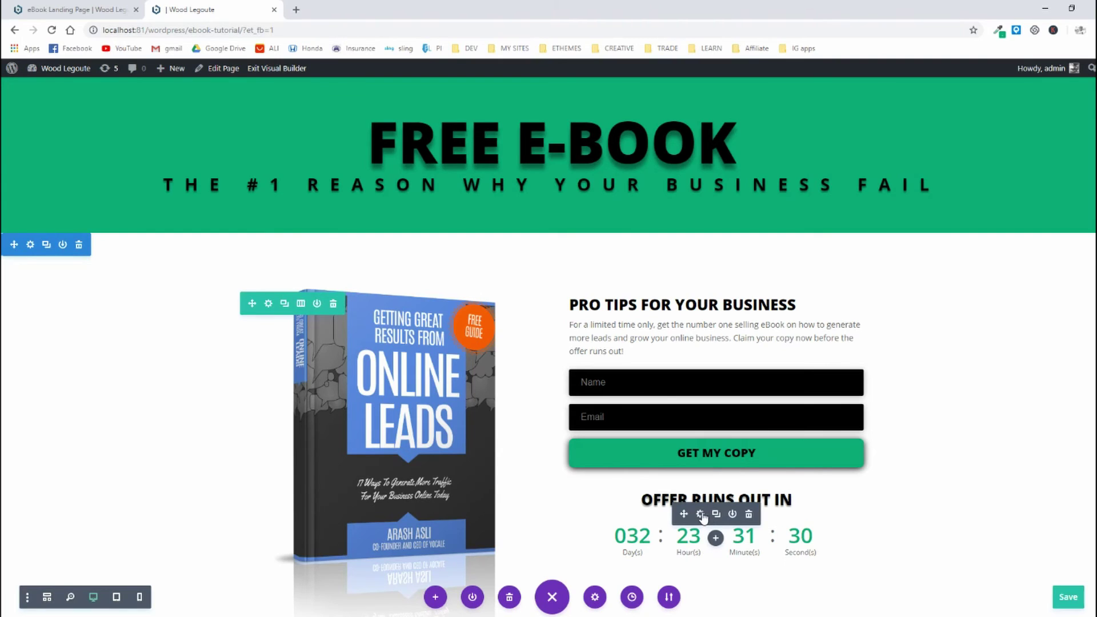
{"action": "left_click", "coordinate": [700, 514]}
{"action": "left_click", "coordinate": [904, 364]}
{"action": "scroll", "coordinate": [987, 338], "scroll_direction": "down", "scroll_amount": 3}
{"action": "left_click", "coordinate": [1040, 320]}
{"action": "left_click", "coordinate": [1066, 459]}
{"action": "left_click", "coordinate": [701, 514]}
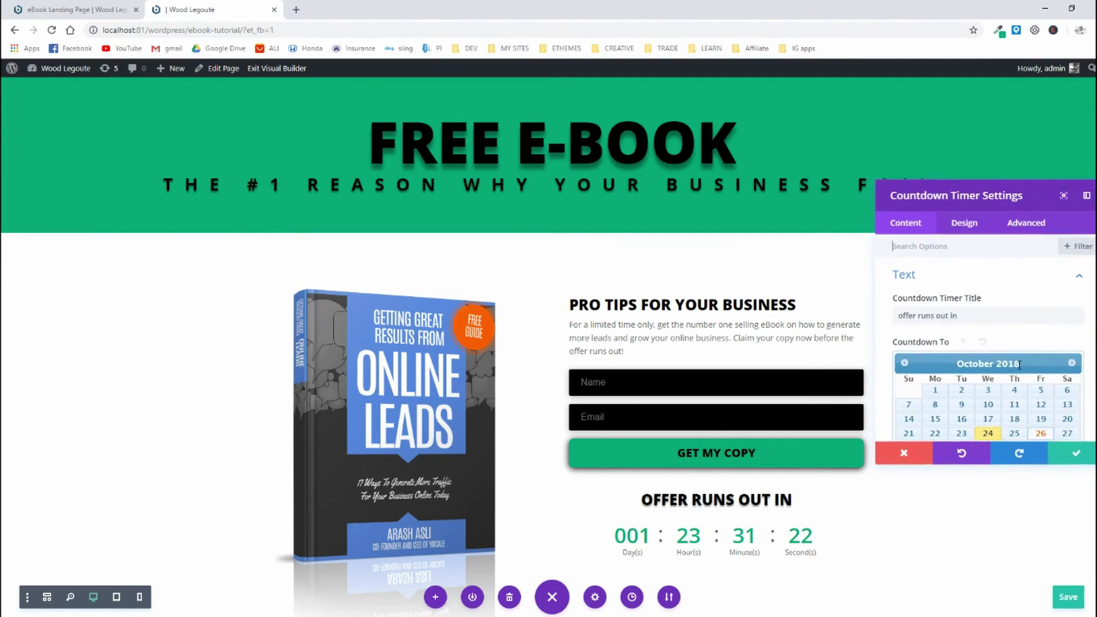
{"action": "left_click", "coordinate": [1067, 434]}
{"action": "left_click", "coordinate": [1073, 454]}
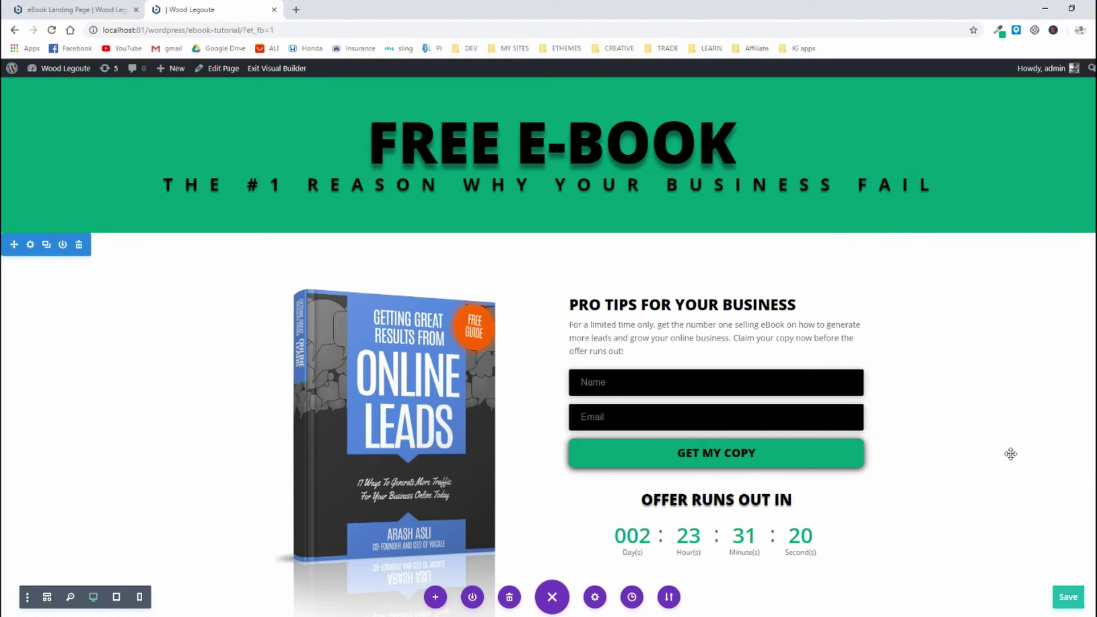
{"action": "left_click", "coordinate": [1051, 592]}
Step: Set the countdown's end time to hour 02 and raise its minutes towards the reference page's timer, saving and comparing the pages
{"action": "left_click", "coordinate": [53, 8]}
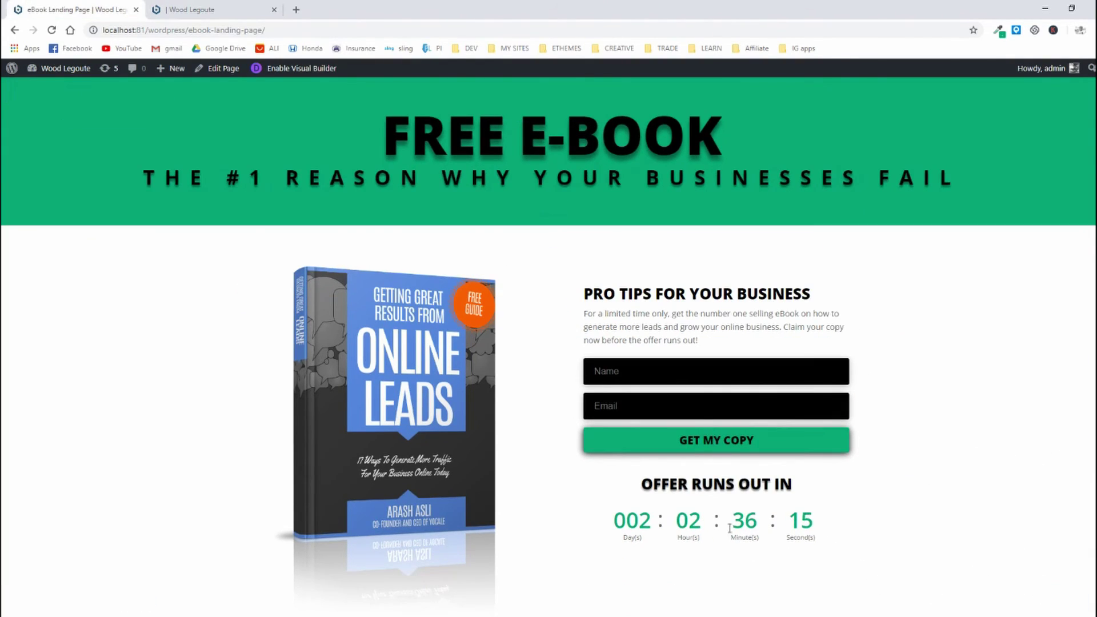
{"action": "left_click", "coordinate": [259, 5]}
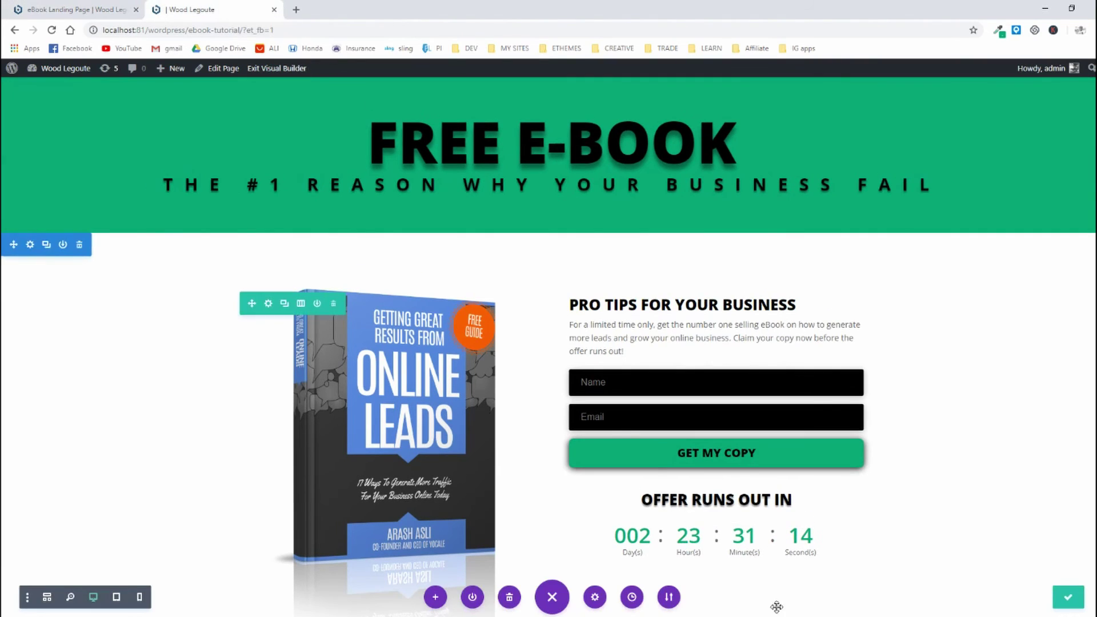
{"action": "left_click", "coordinate": [699, 513]}
{"action": "scroll", "coordinate": [950, 343], "scroll_direction": "down", "scroll_amount": 5}
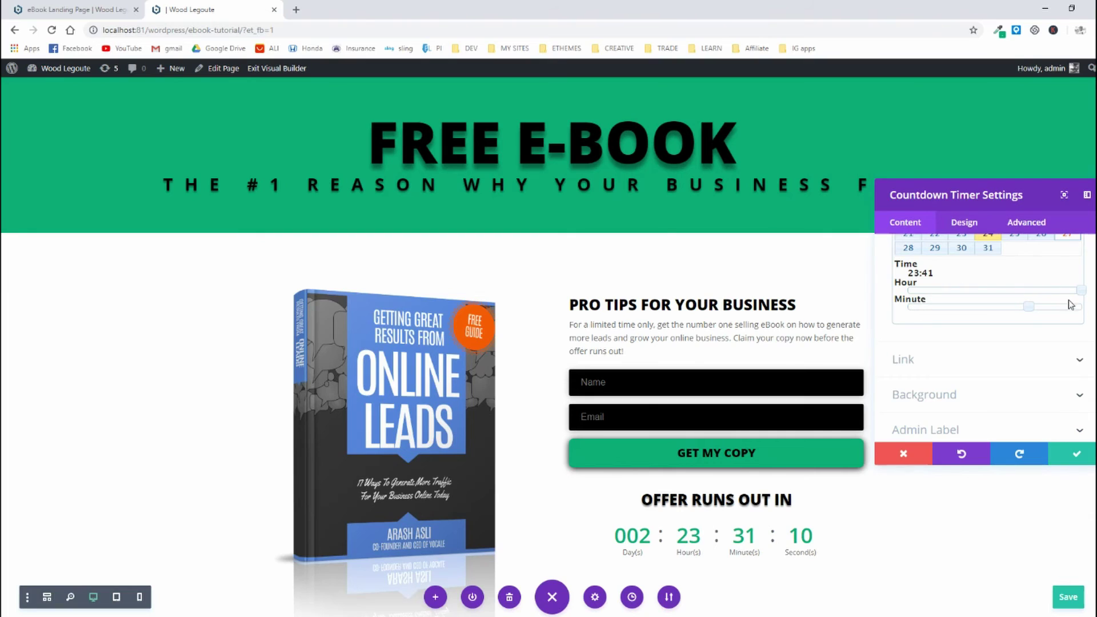
{"action": "left_click_drag", "start_coordinate": [1080, 289], "coordinate": [934, 292]}
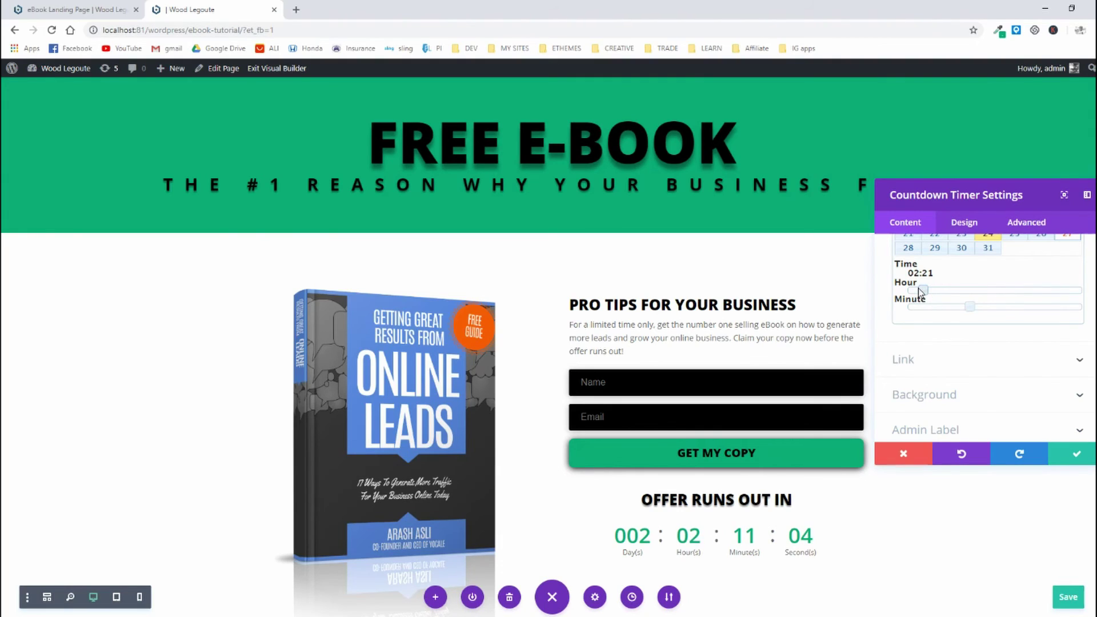
{"action": "left_click_drag", "start_coordinate": [969, 312], "coordinate": [1038, 313]}
{"action": "left_click", "coordinate": [1073, 451]}
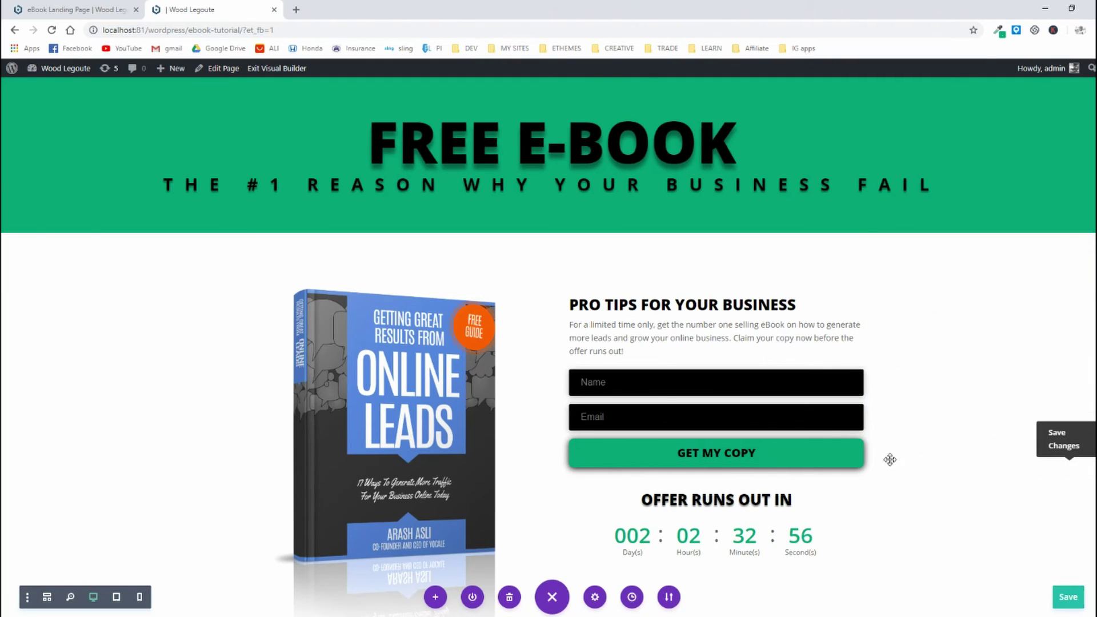
{"action": "left_click", "coordinate": [1069, 596]}
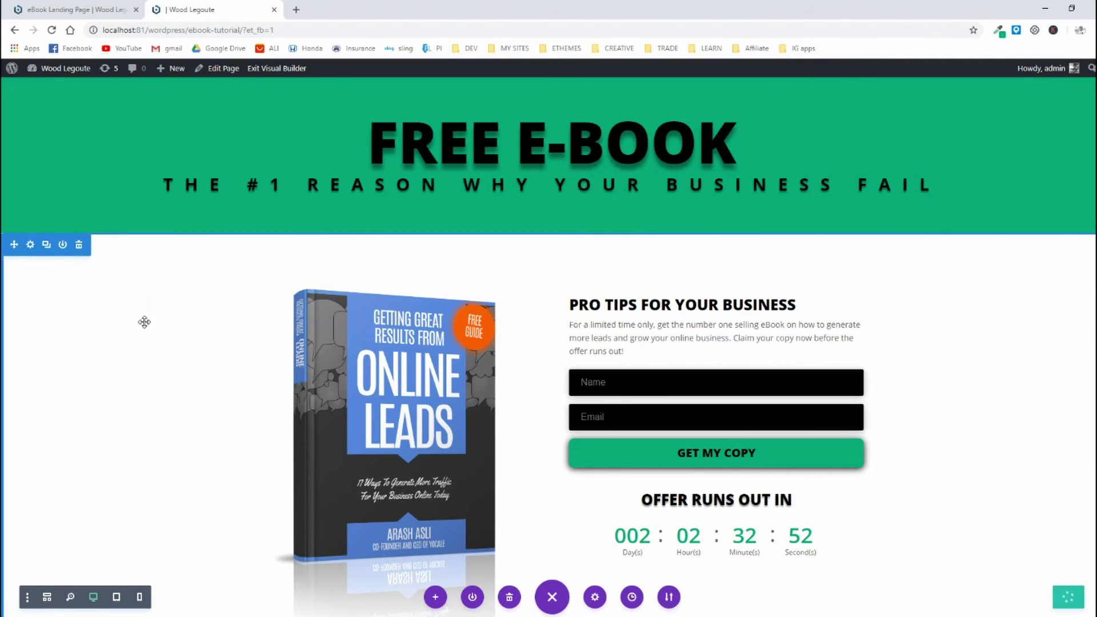
{"action": "left_click", "coordinate": [67, 5]}
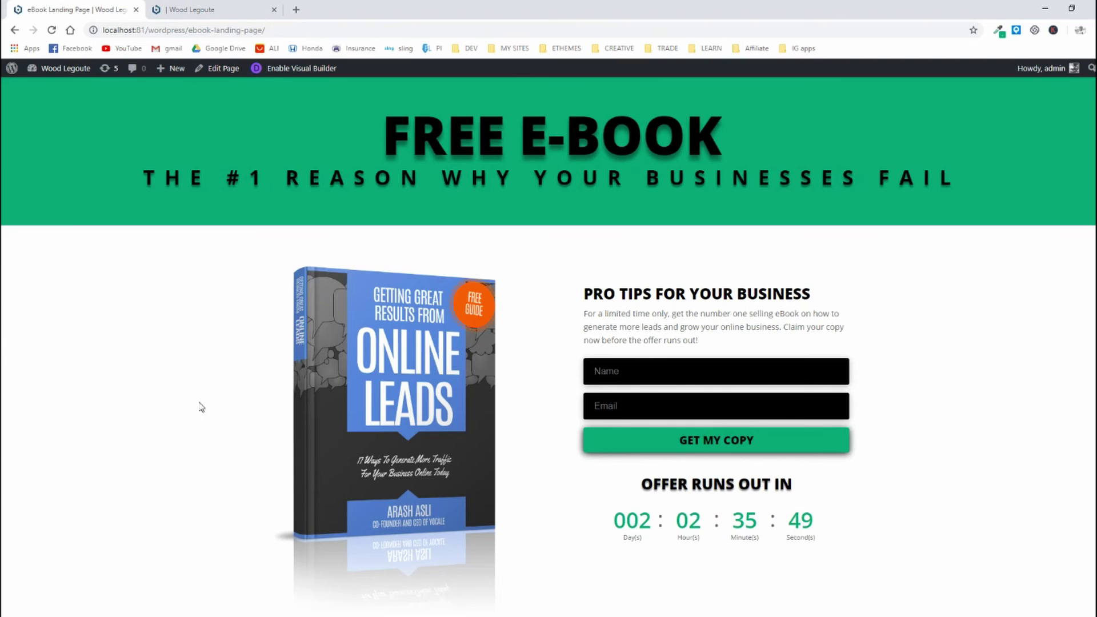
{"action": "left_click", "coordinate": [199, 6]}
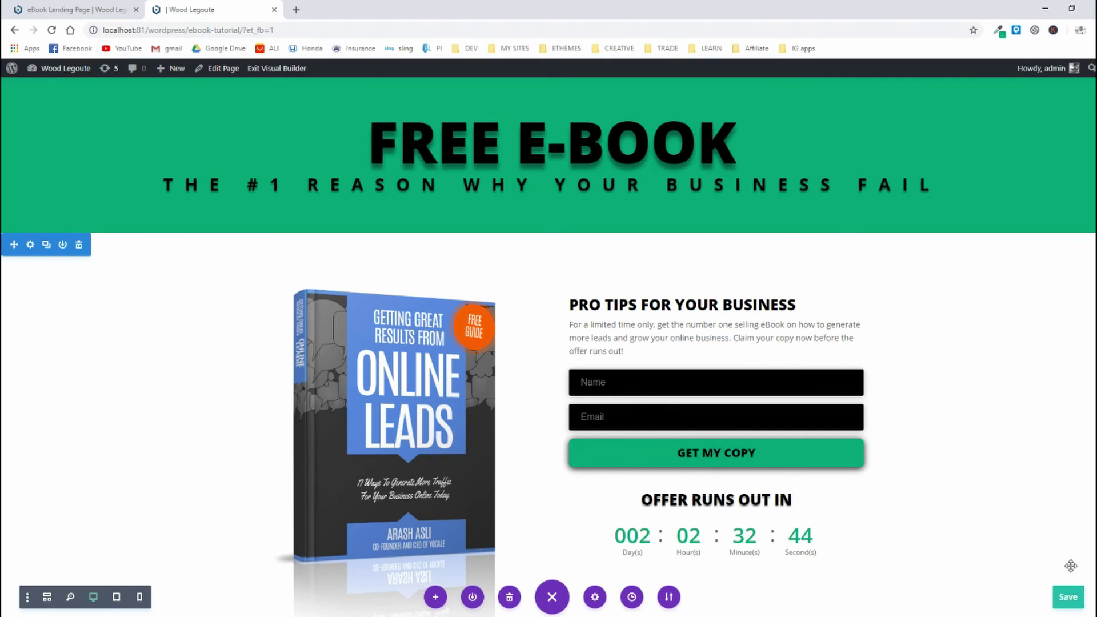
{"action": "left_click", "coordinate": [1067, 597]}
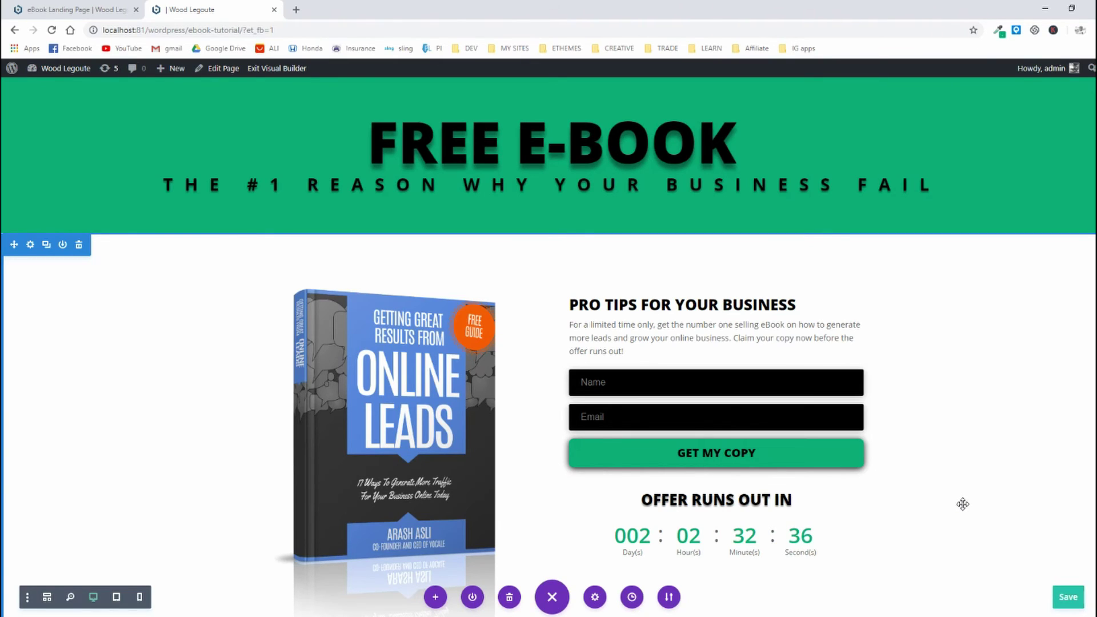
{"action": "scroll", "coordinate": [961, 503], "scroll_direction": "down", "scroll_amount": 2}
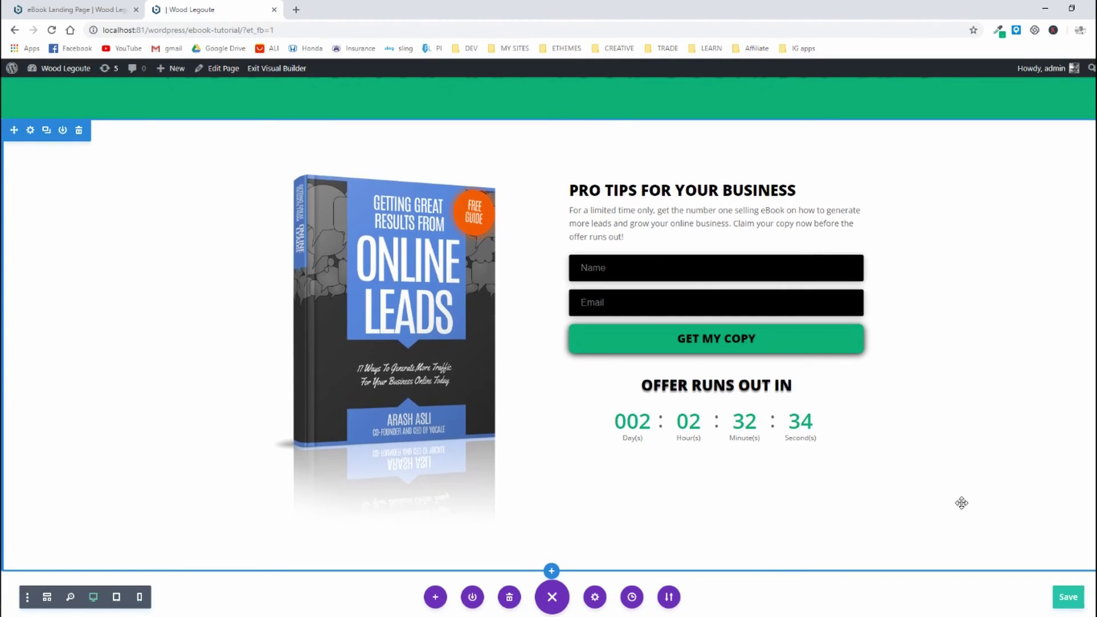
{"action": "scroll", "coordinate": [863, 546], "scroll_direction": "up", "scroll_amount": 1}
{"action": "scroll", "coordinate": [853, 563], "scroll_direction": "up", "scroll_amount": 2}
{"action": "scroll", "coordinate": [777, 368], "scroll_direction": "up", "scroll_amount": 1}
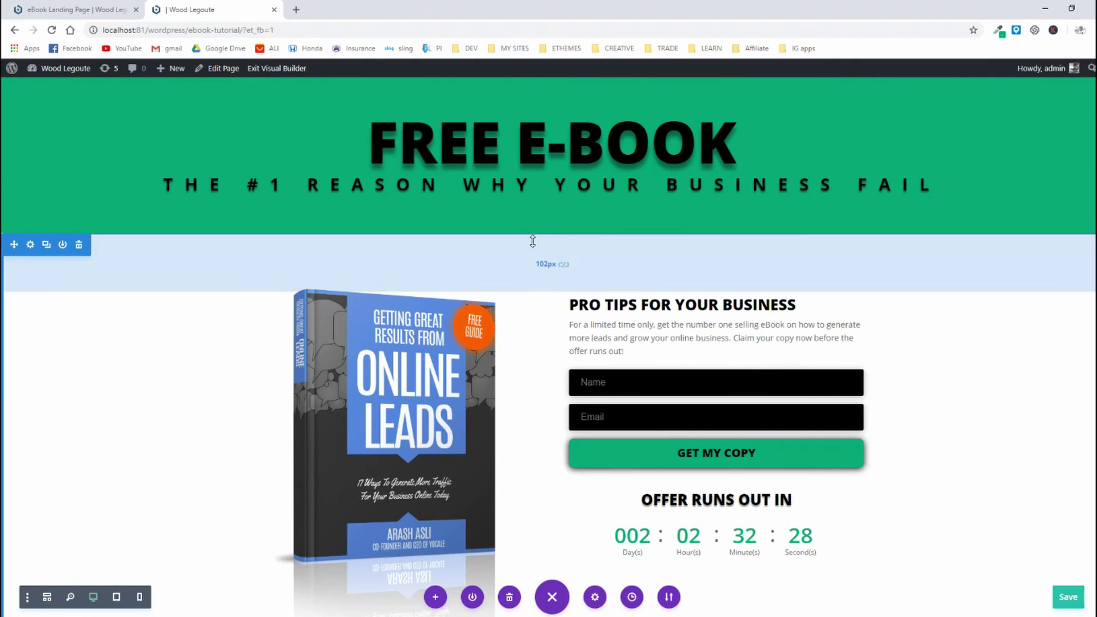
Step: Reduce the top padding of the section containing the book image and optin form, and save the page
{"action": "left_click_drag", "start_coordinate": [521, 263], "coordinate": [519, 245]}
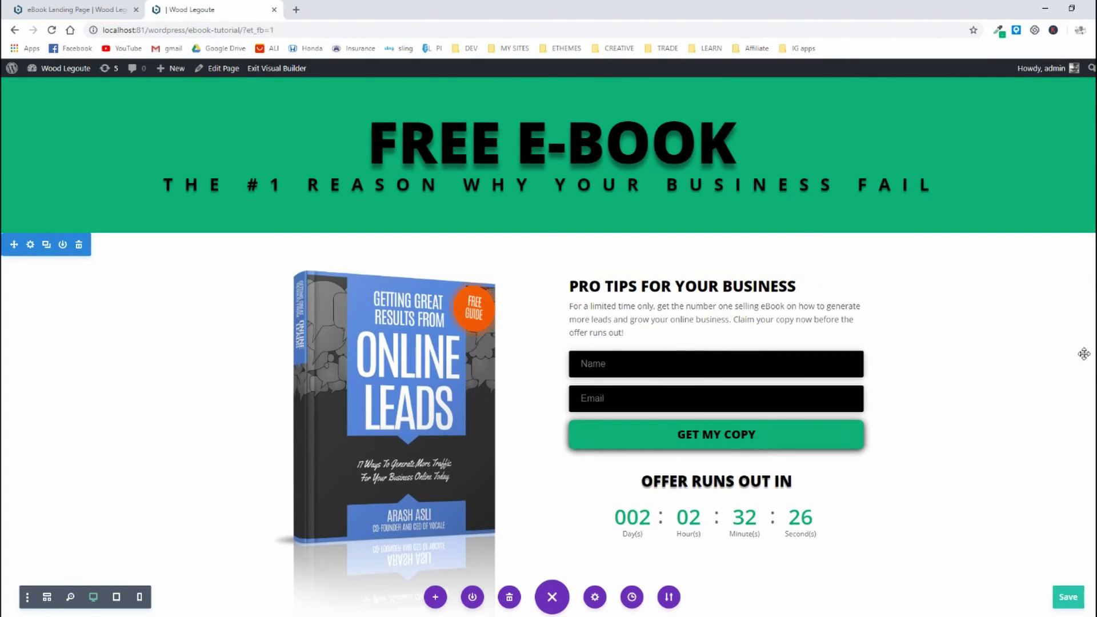
{"action": "left_click", "coordinate": [1067, 604]}
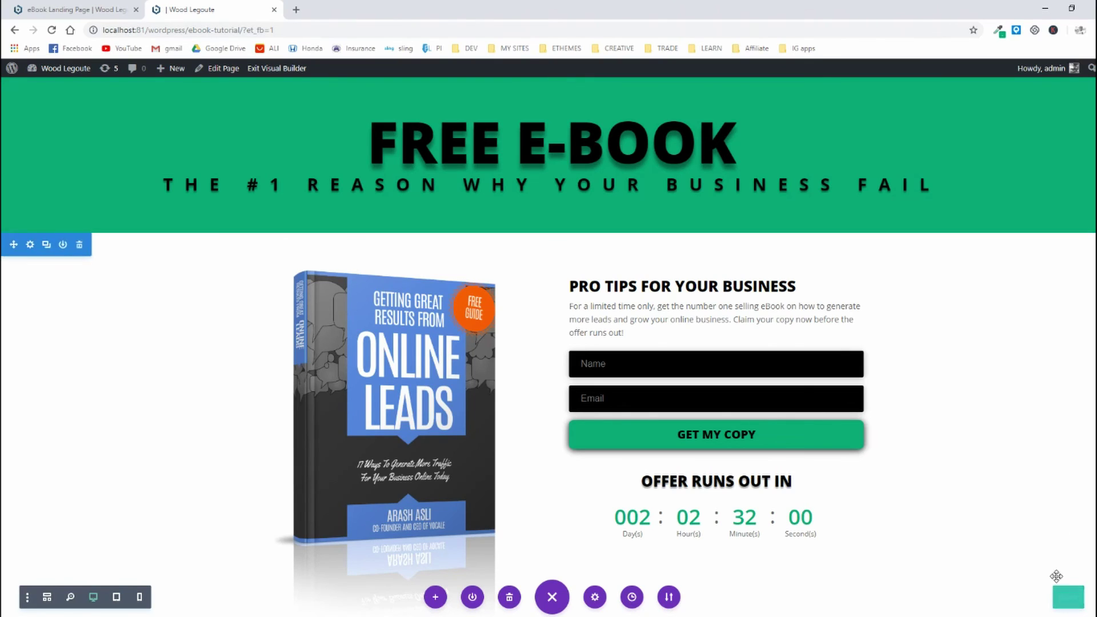
{"action": "left_click", "coordinate": [1067, 597]}
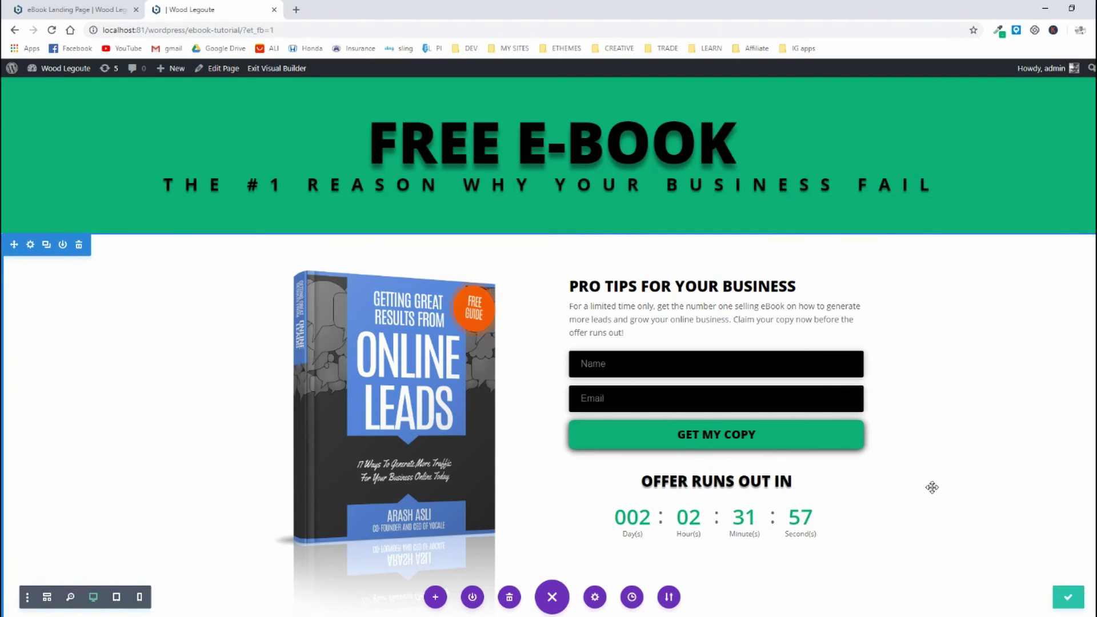
Step: Sample the admin bar's colour with the browser's color picker extension, examine its hex code and close the picker without changing the colour
{"action": "left_click", "coordinate": [997, 30]}
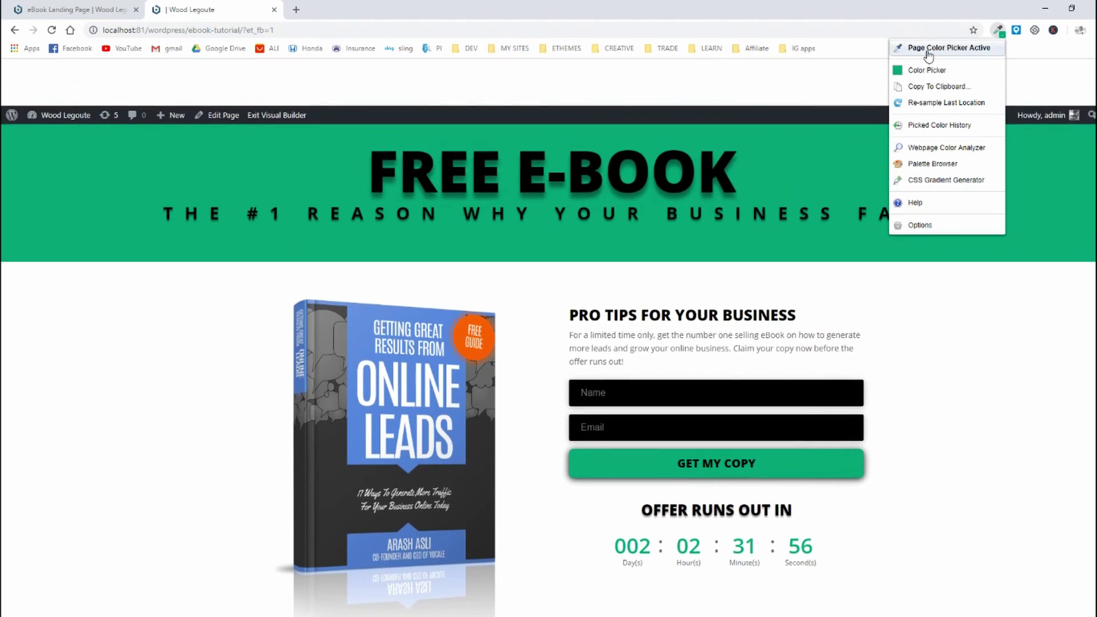
{"action": "left_click", "coordinate": [933, 51]}
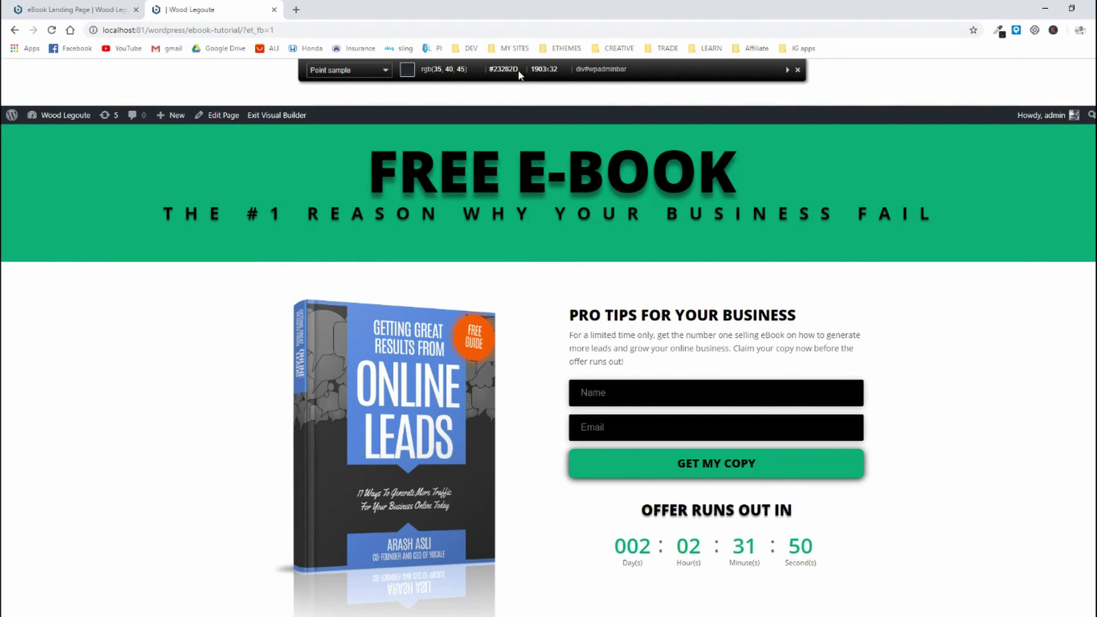
{"action": "left_click", "coordinate": [998, 29]}
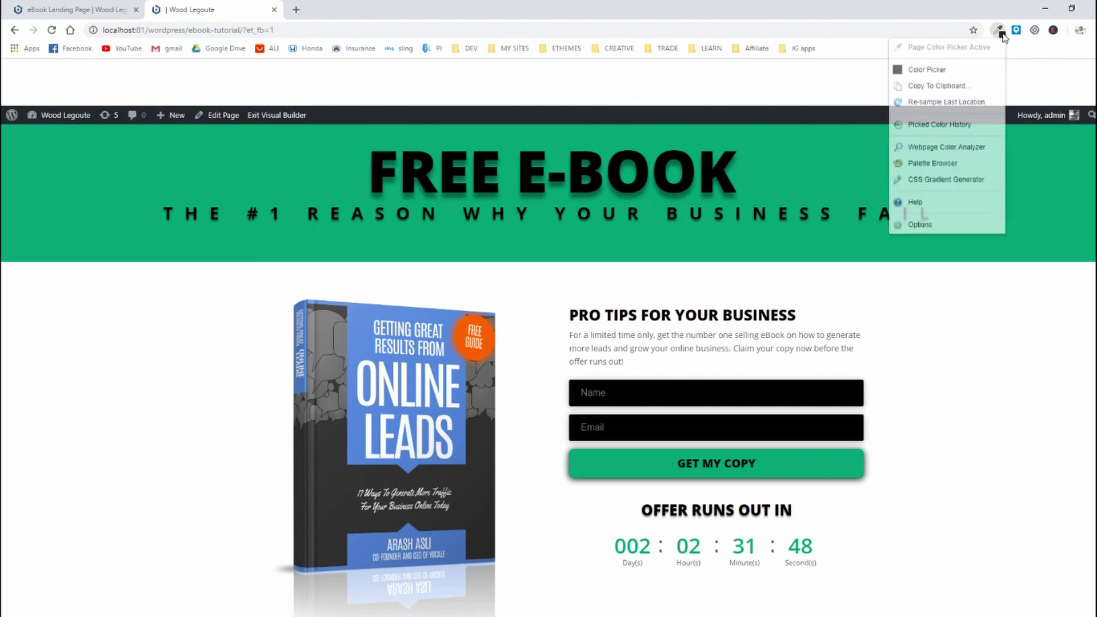
{"action": "left_click", "coordinate": [951, 69]}
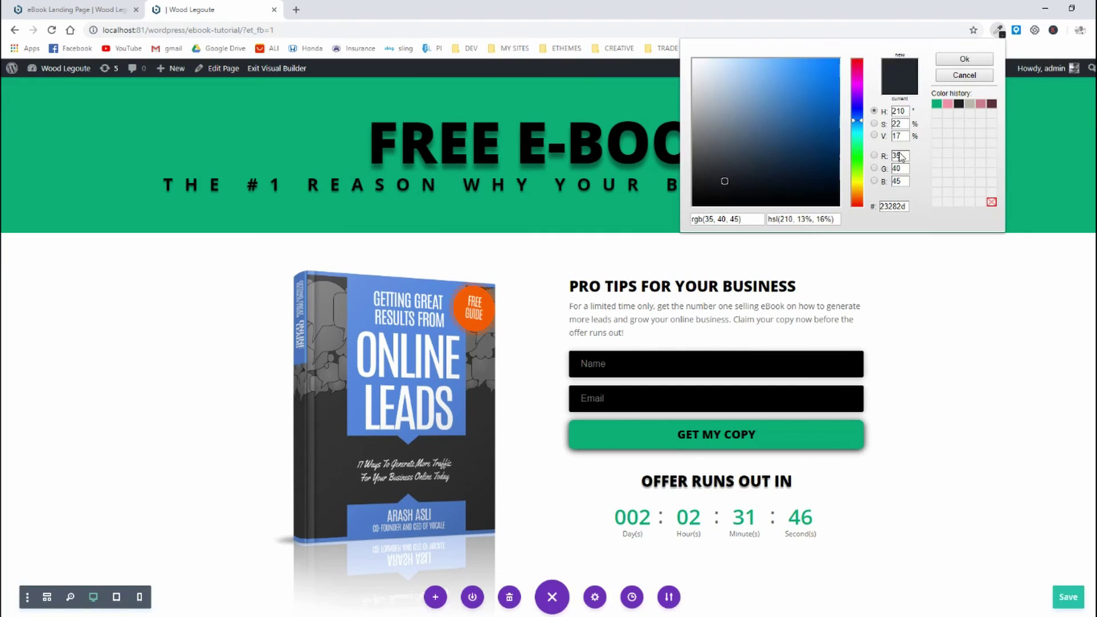
{"action": "double_click", "coordinate": [885, 207]}
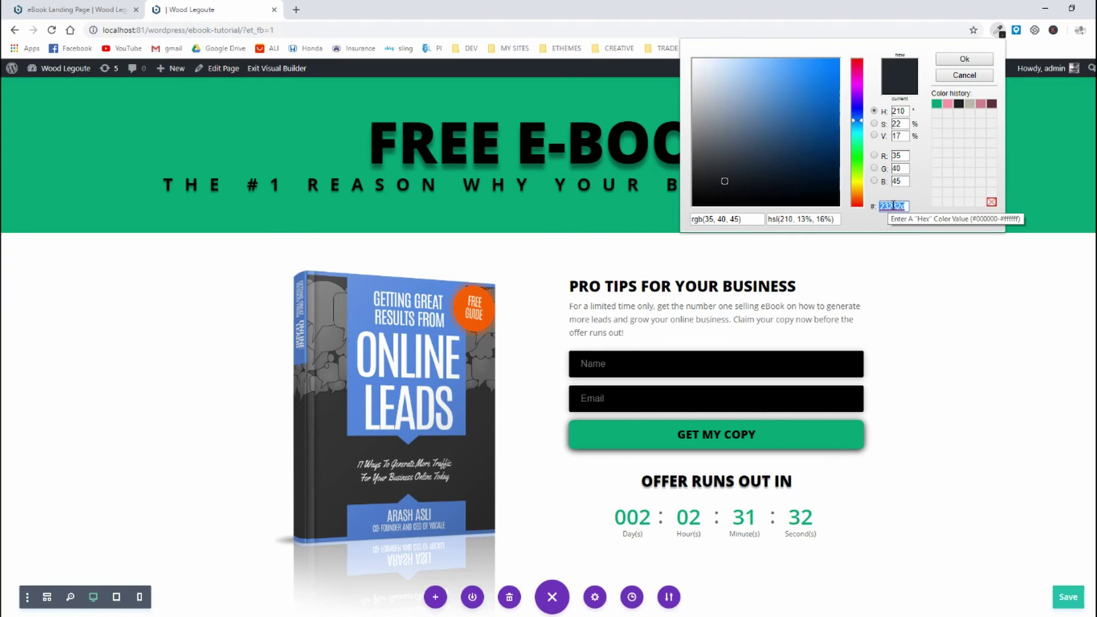
{"action": "left_click", "coordinate": [958, 77]}
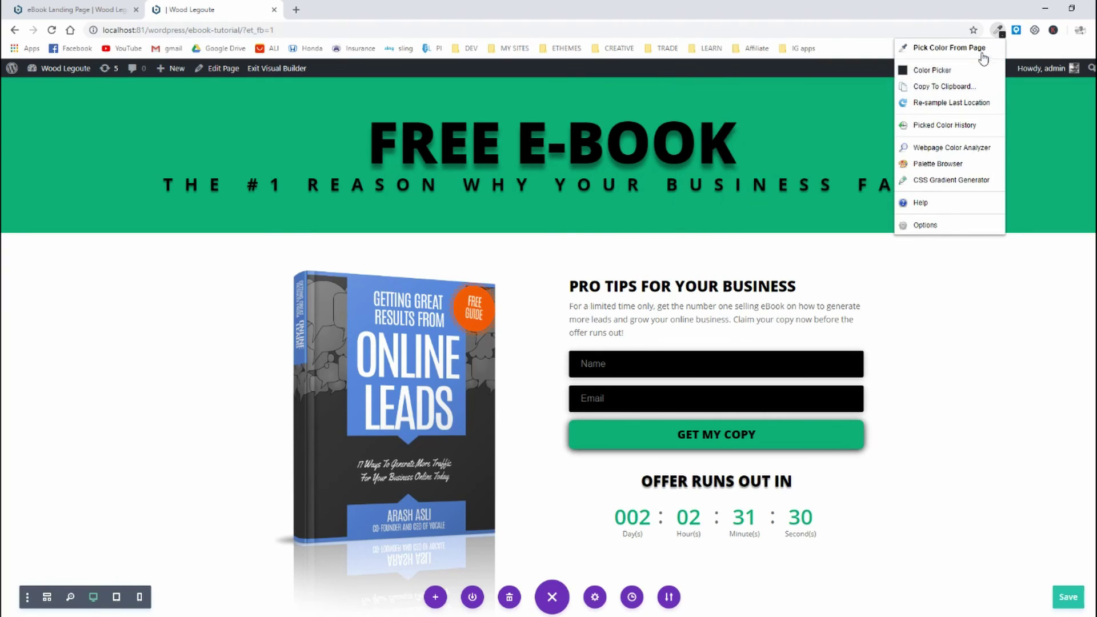
{"action": "left_click", "coordinate": [1000, 31]}
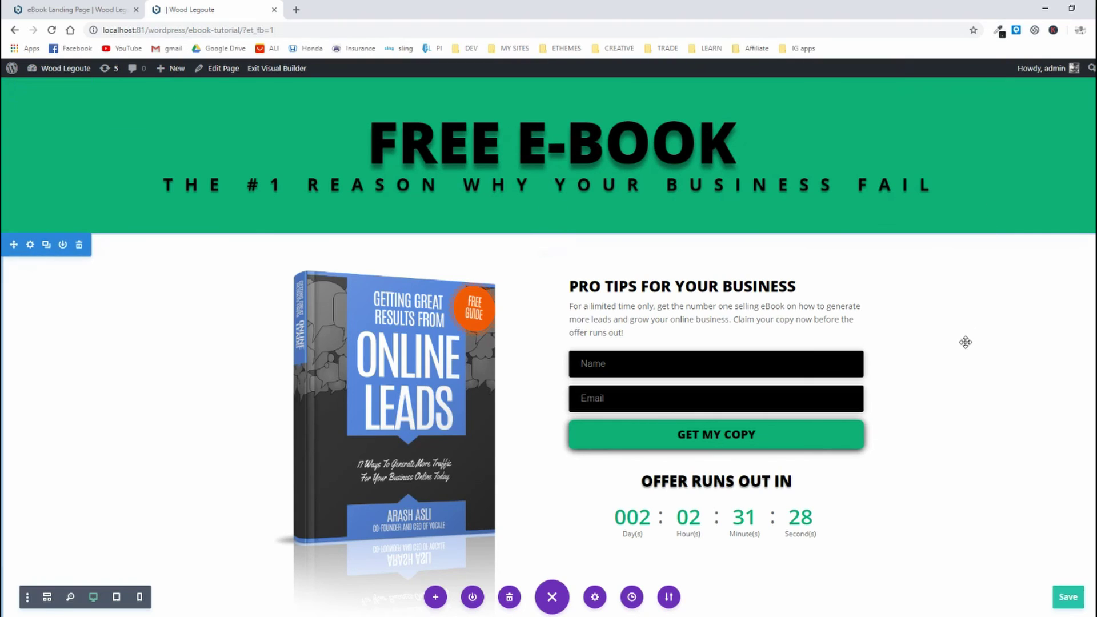